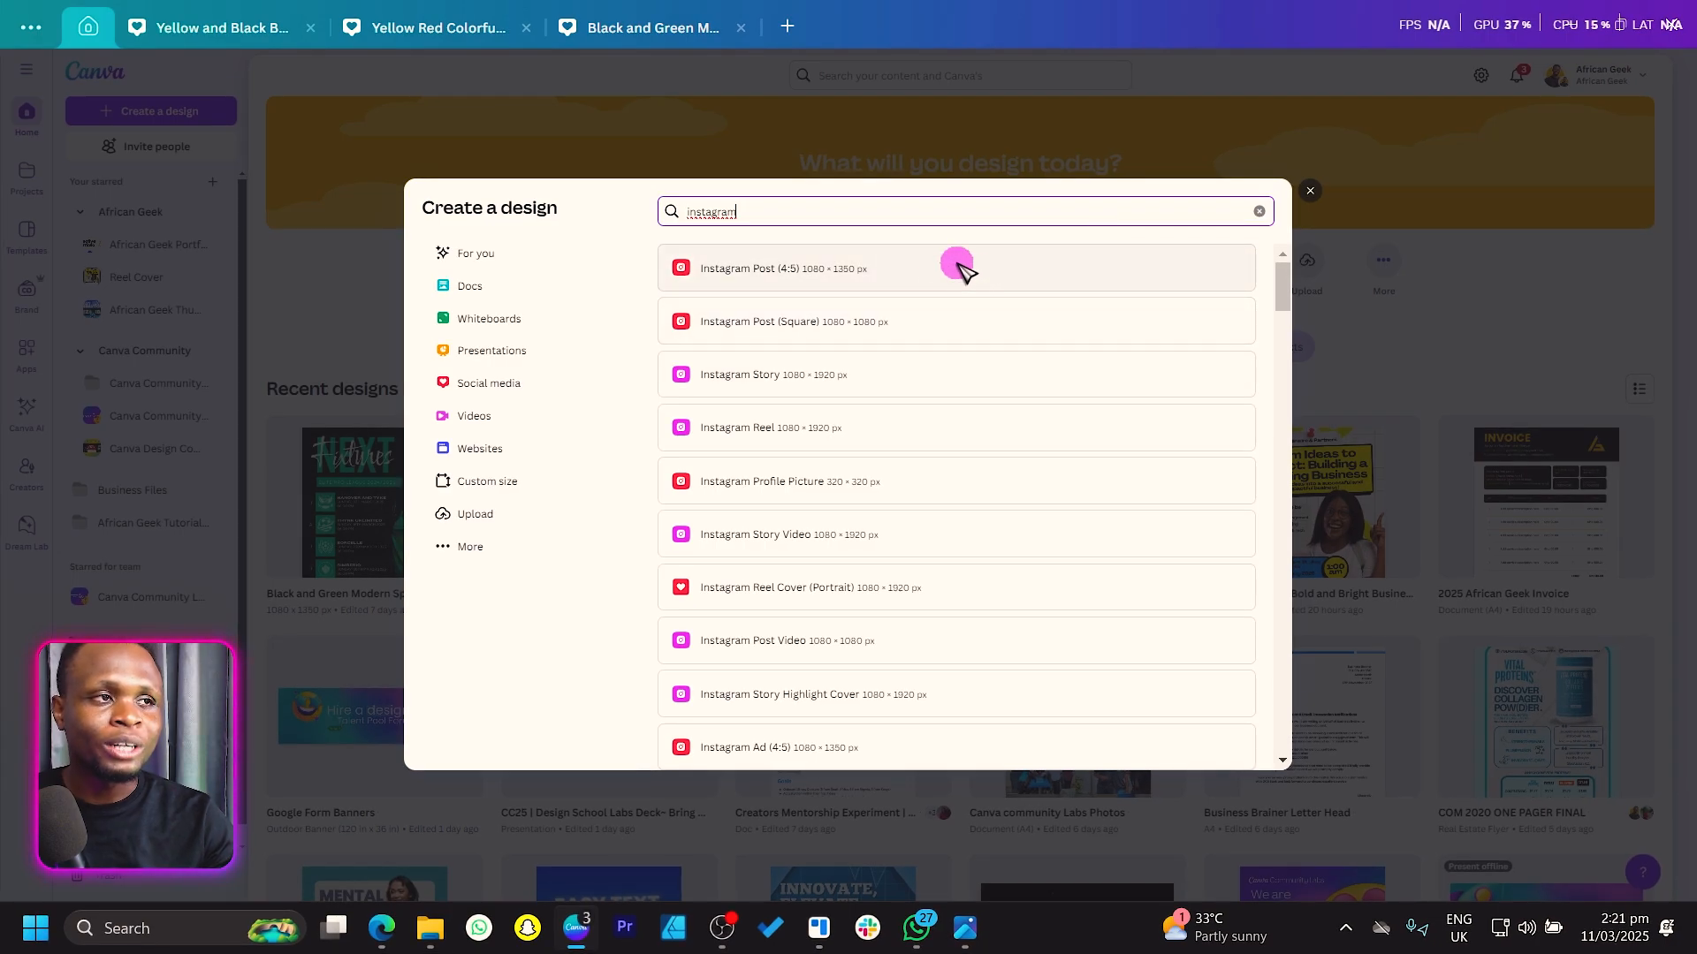
# Look over the open business workshop and NextGen Bash designs, and return to the blank second page of the Black and Green Modern Sports post.
pyautogui.click(623, 25)
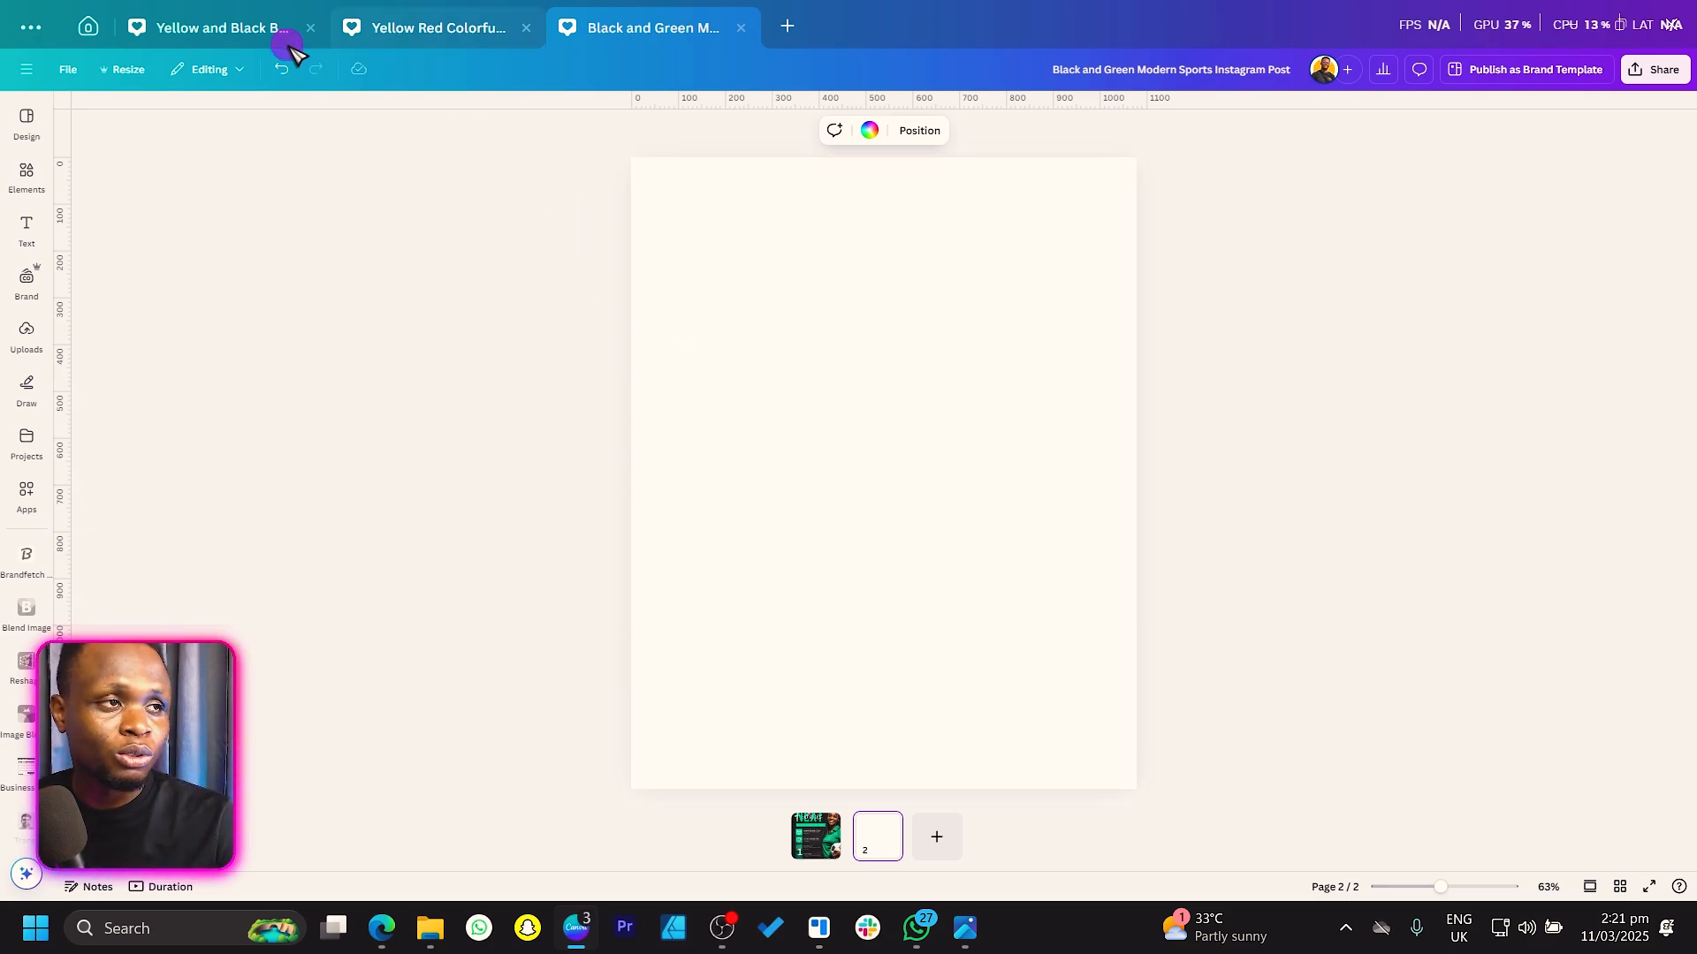
pyautogui.click(227, 27)
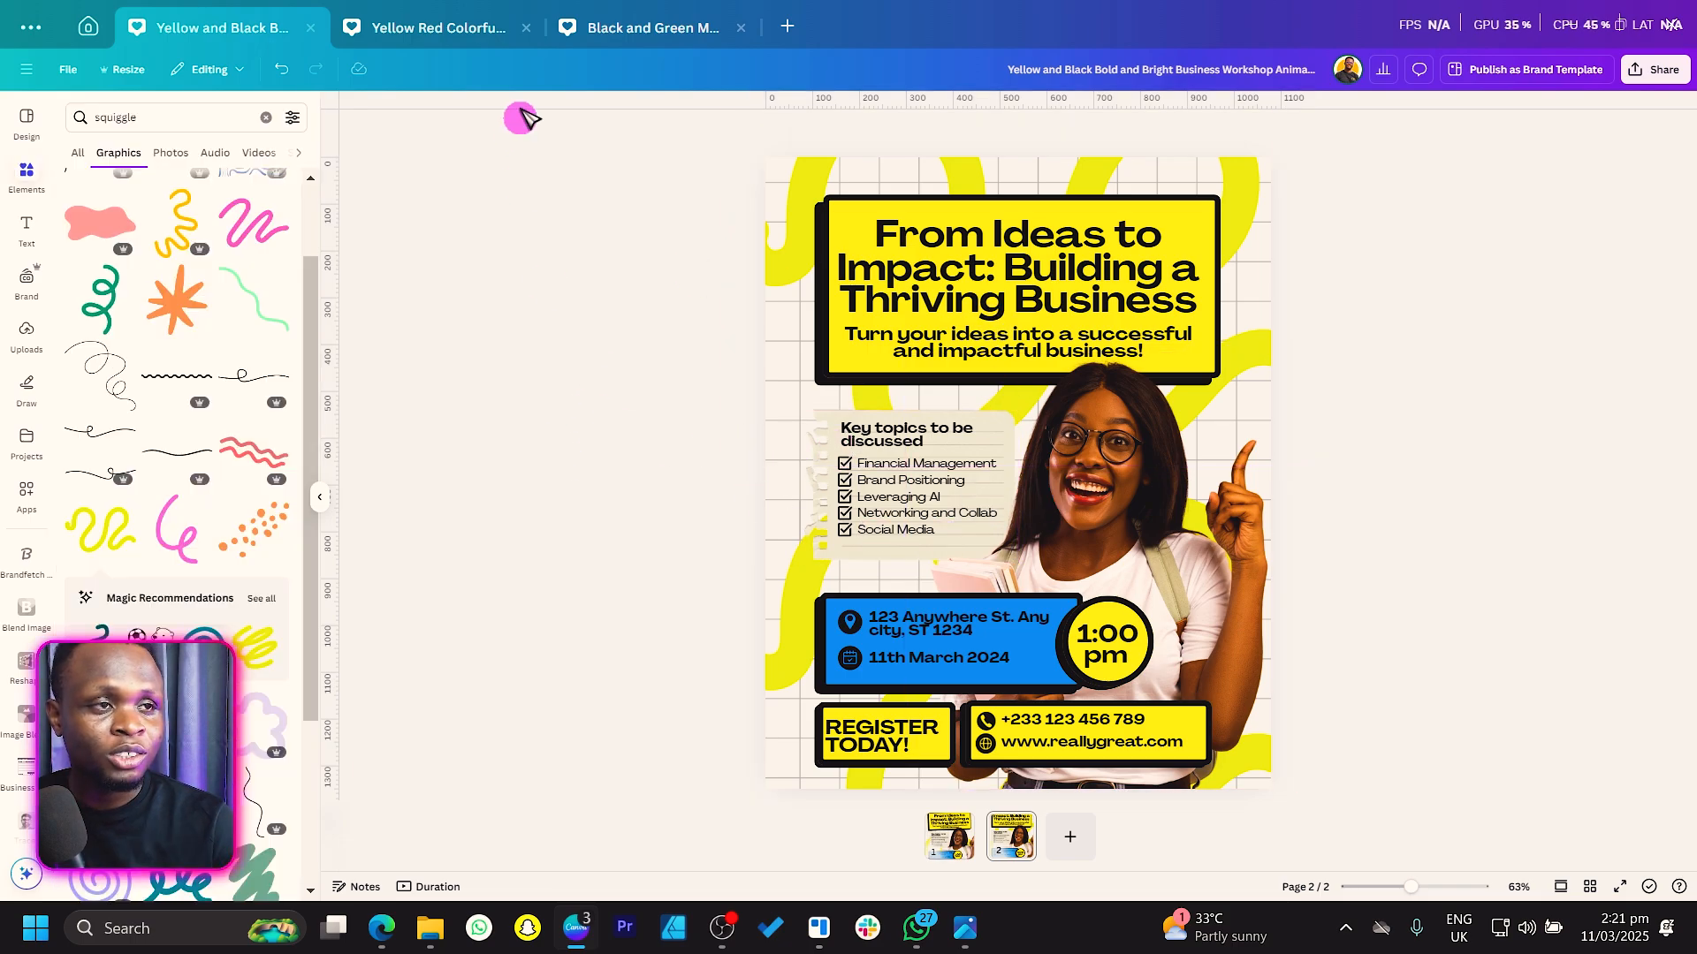
pyautogui.click(408, 33)
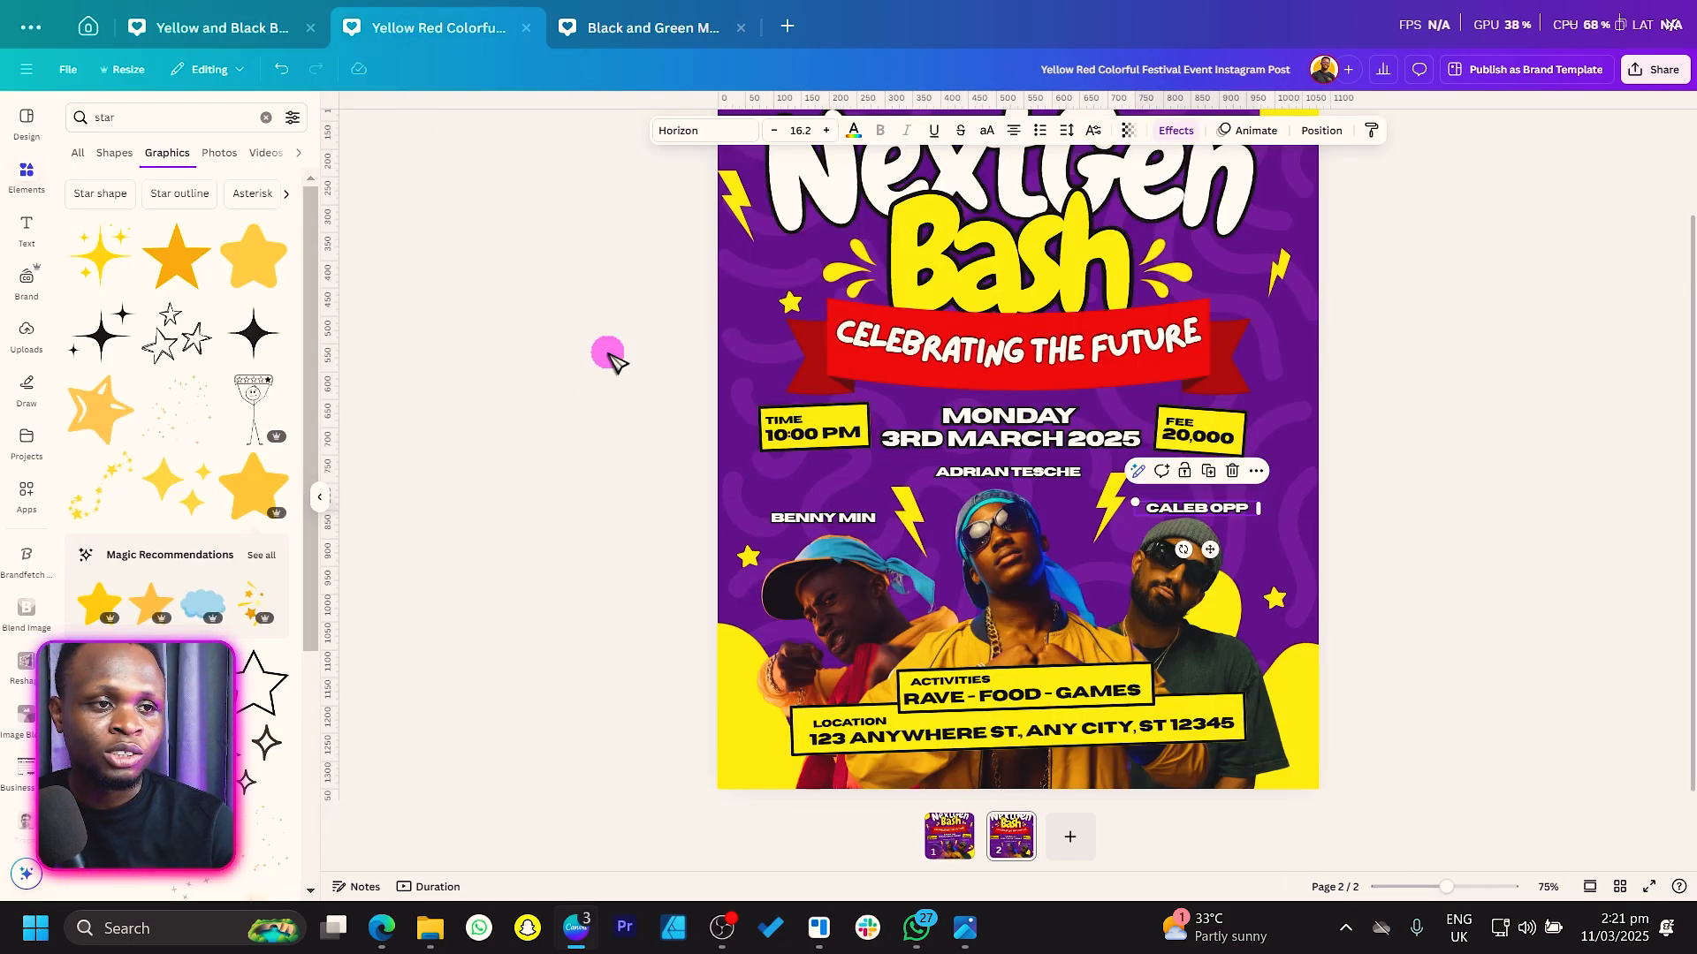
pyautogui.click(630, 22)
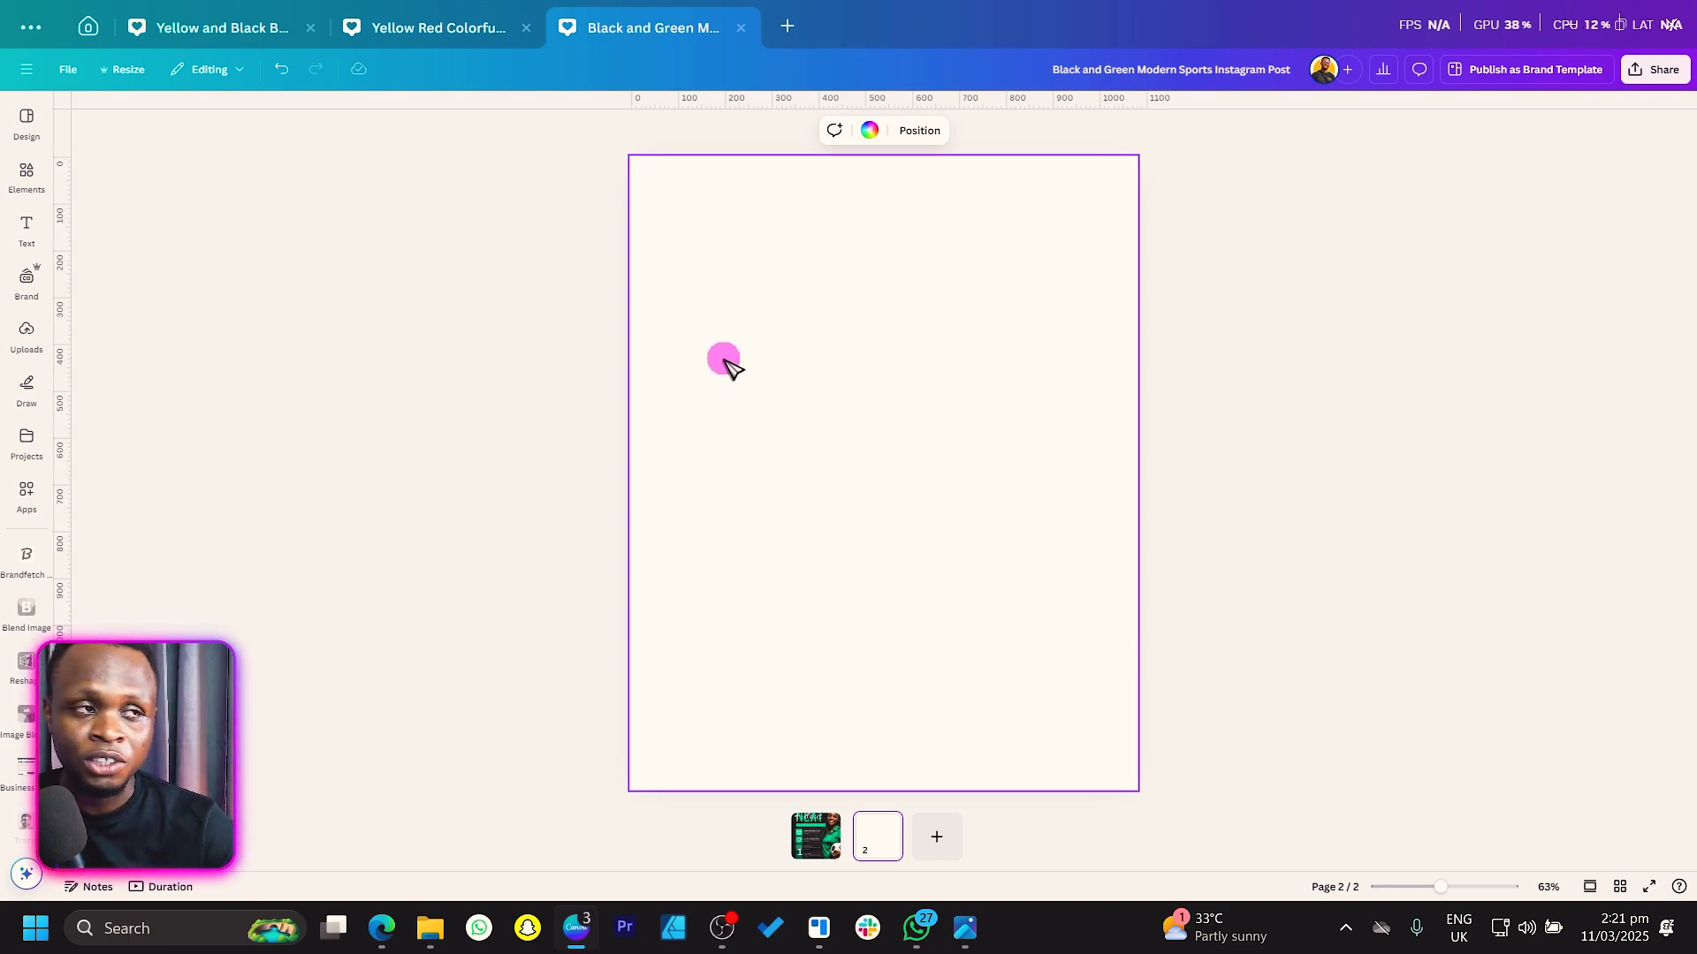
pyautogui.click(477, 426)
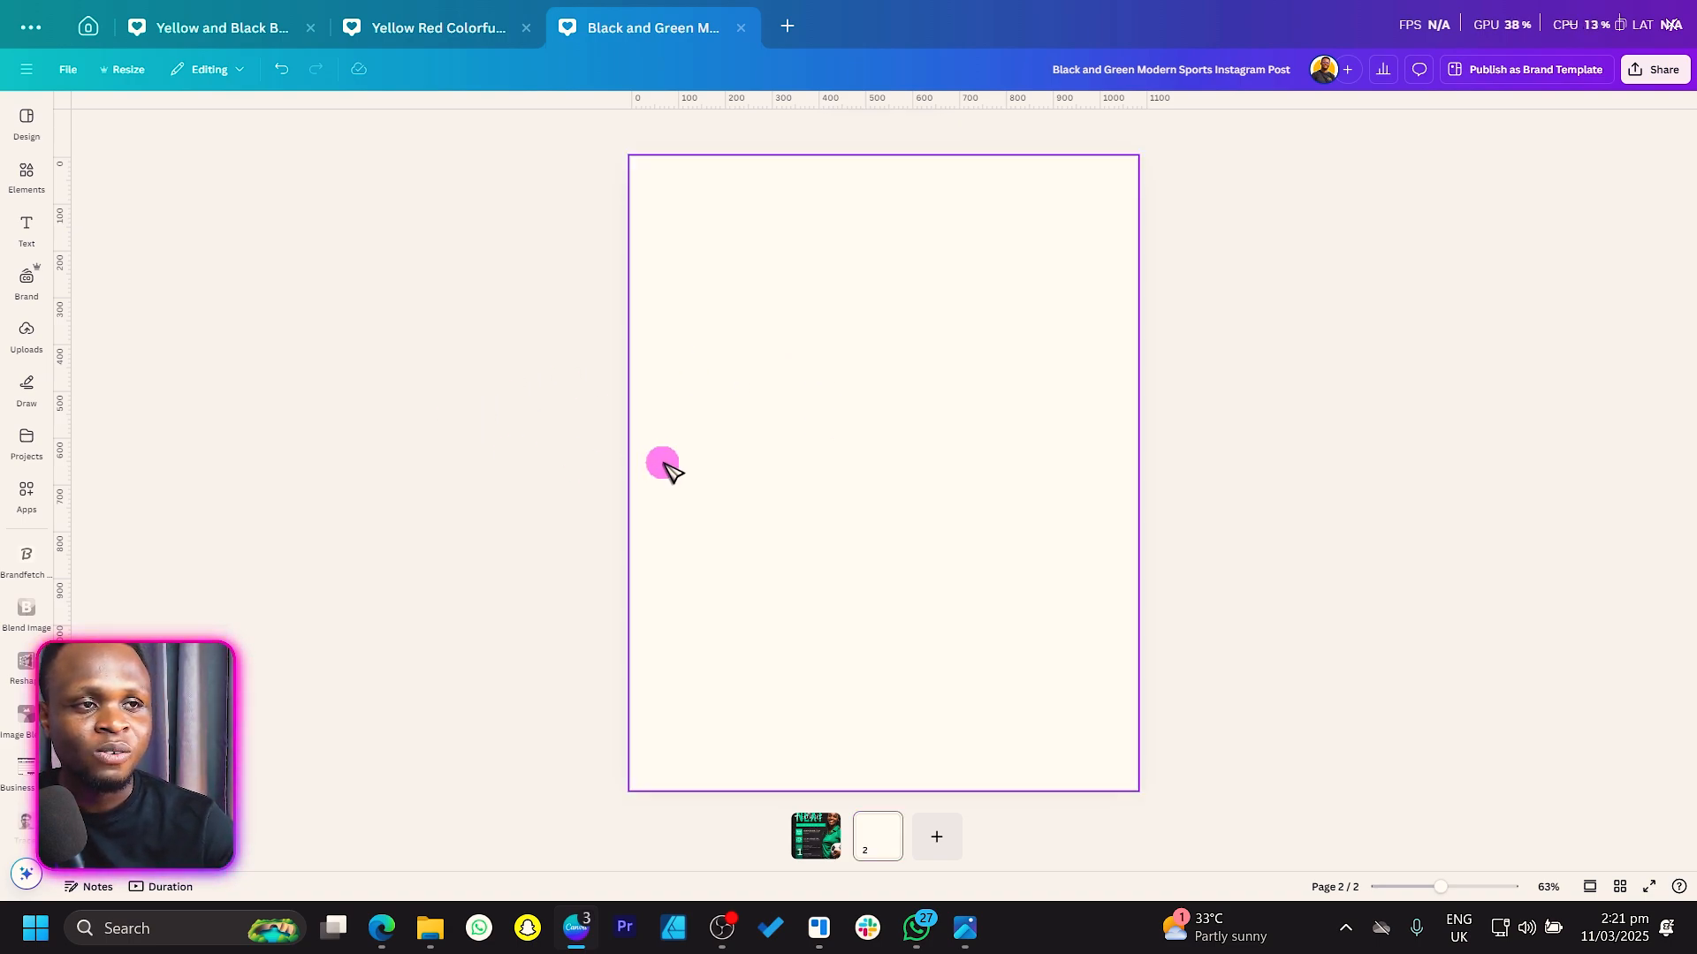
# Add the free Black Cement Textured Background image from the recently used elements to the blank page.
pyautogui.click(18, 172)
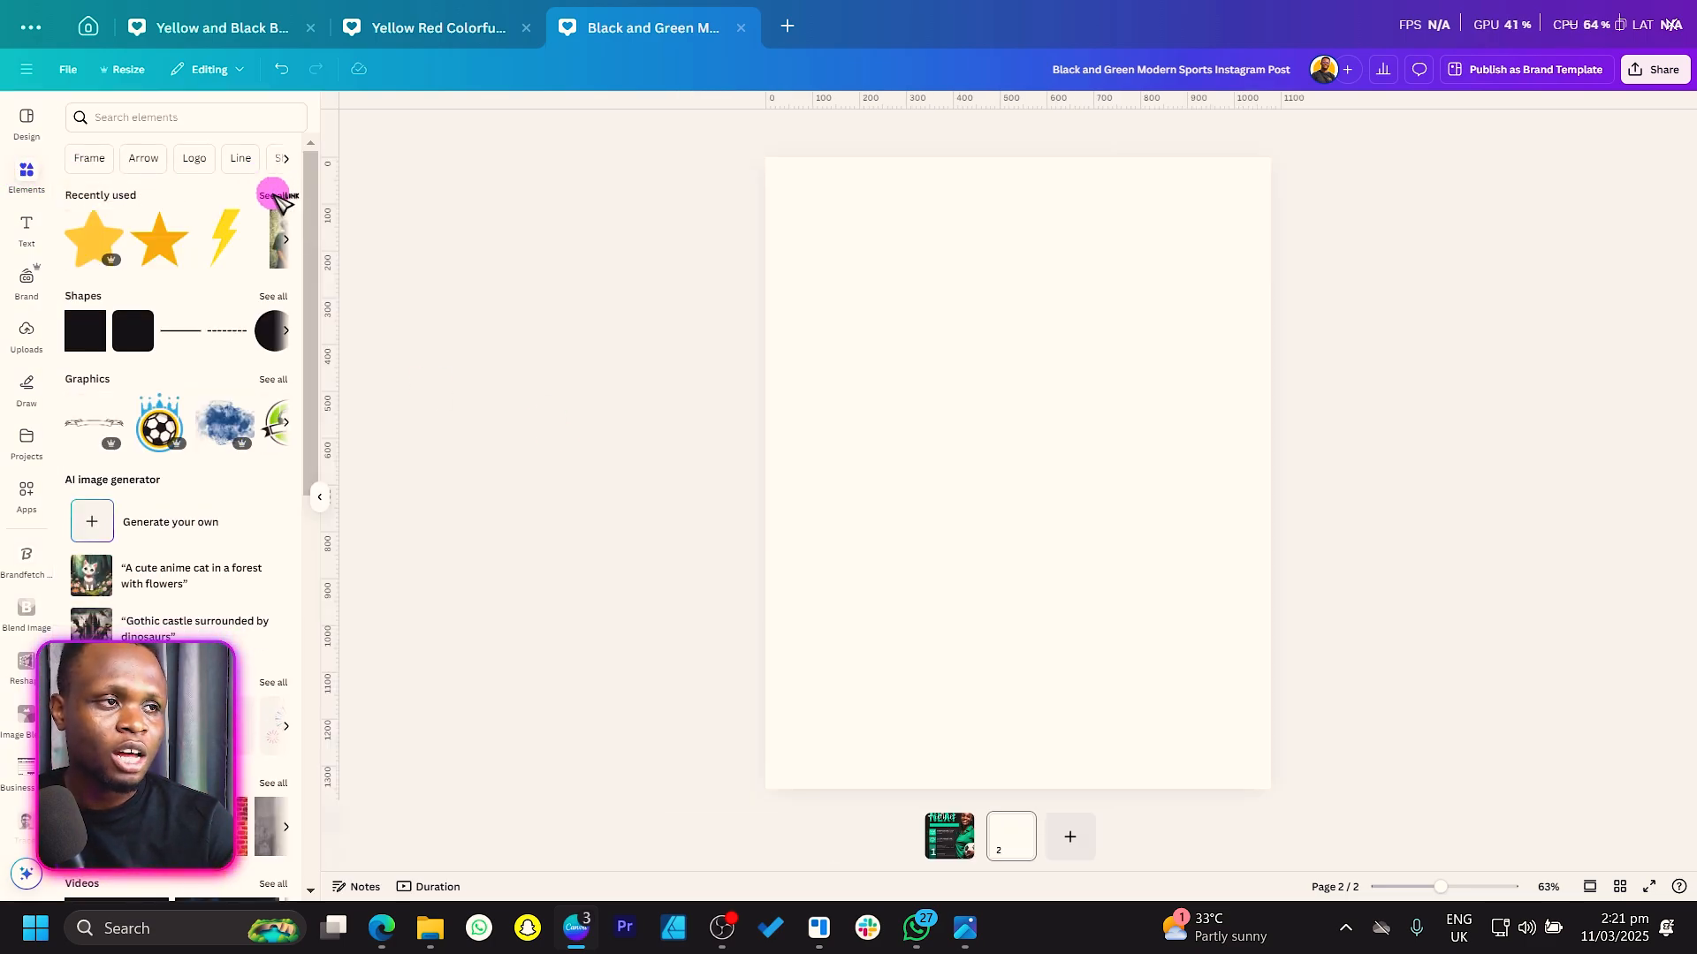
pyautogui.click(274, 196)
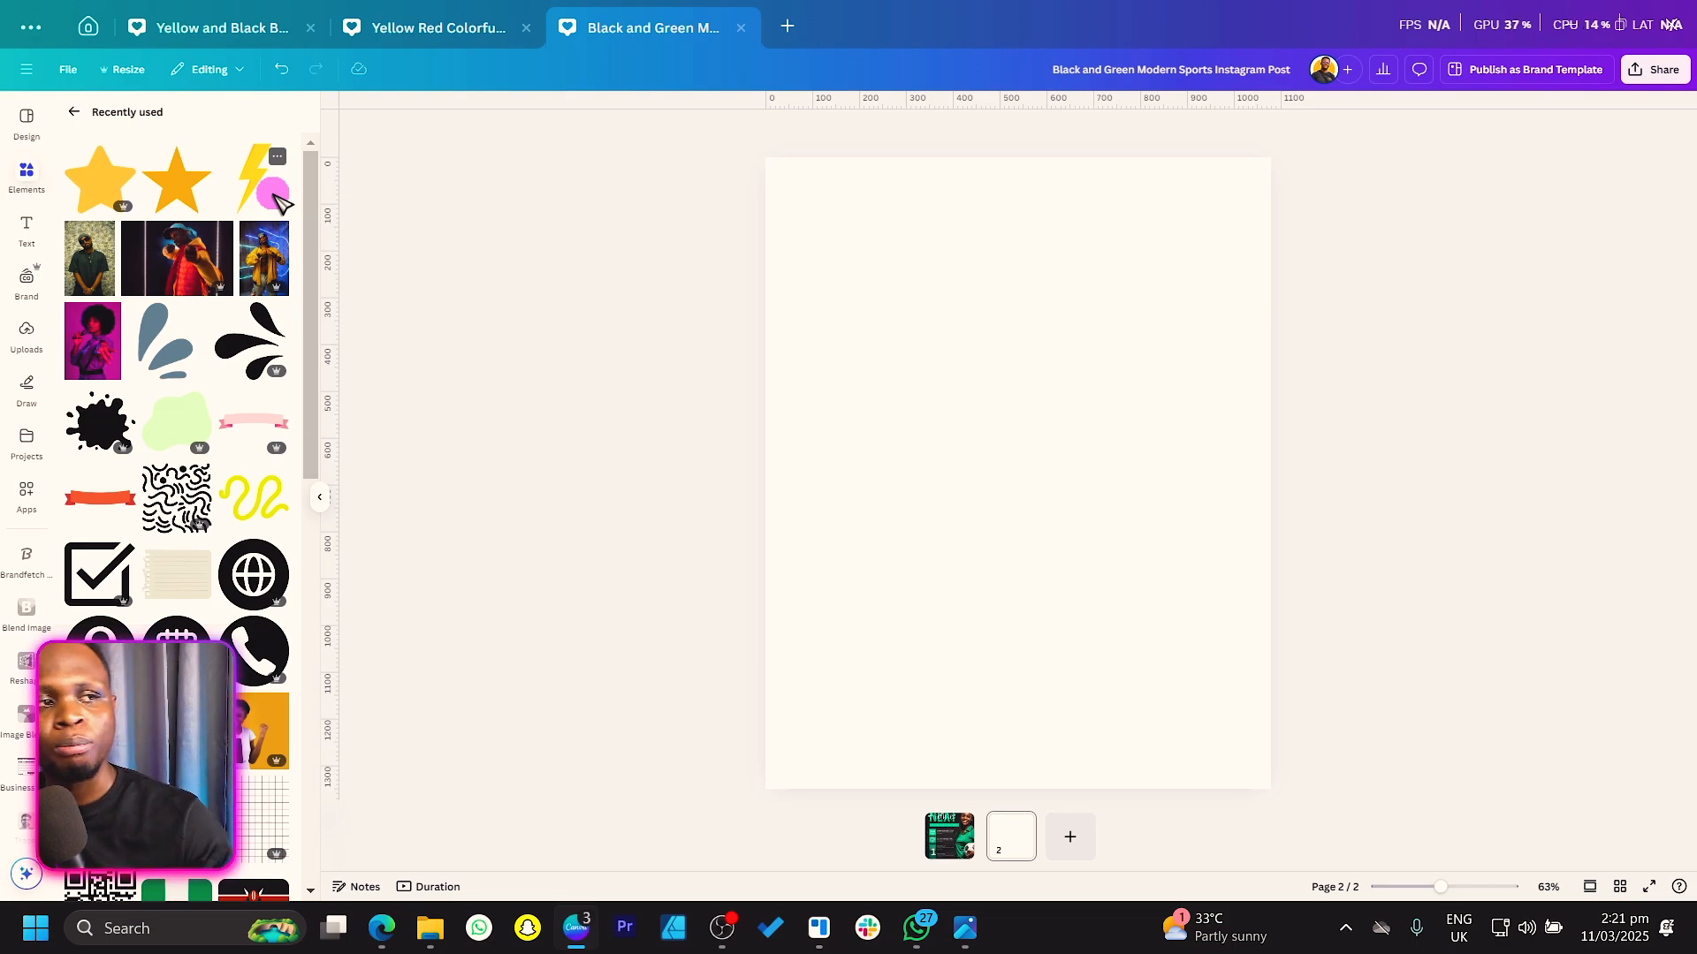
pyautogui.scroll(-7, 216, 630)
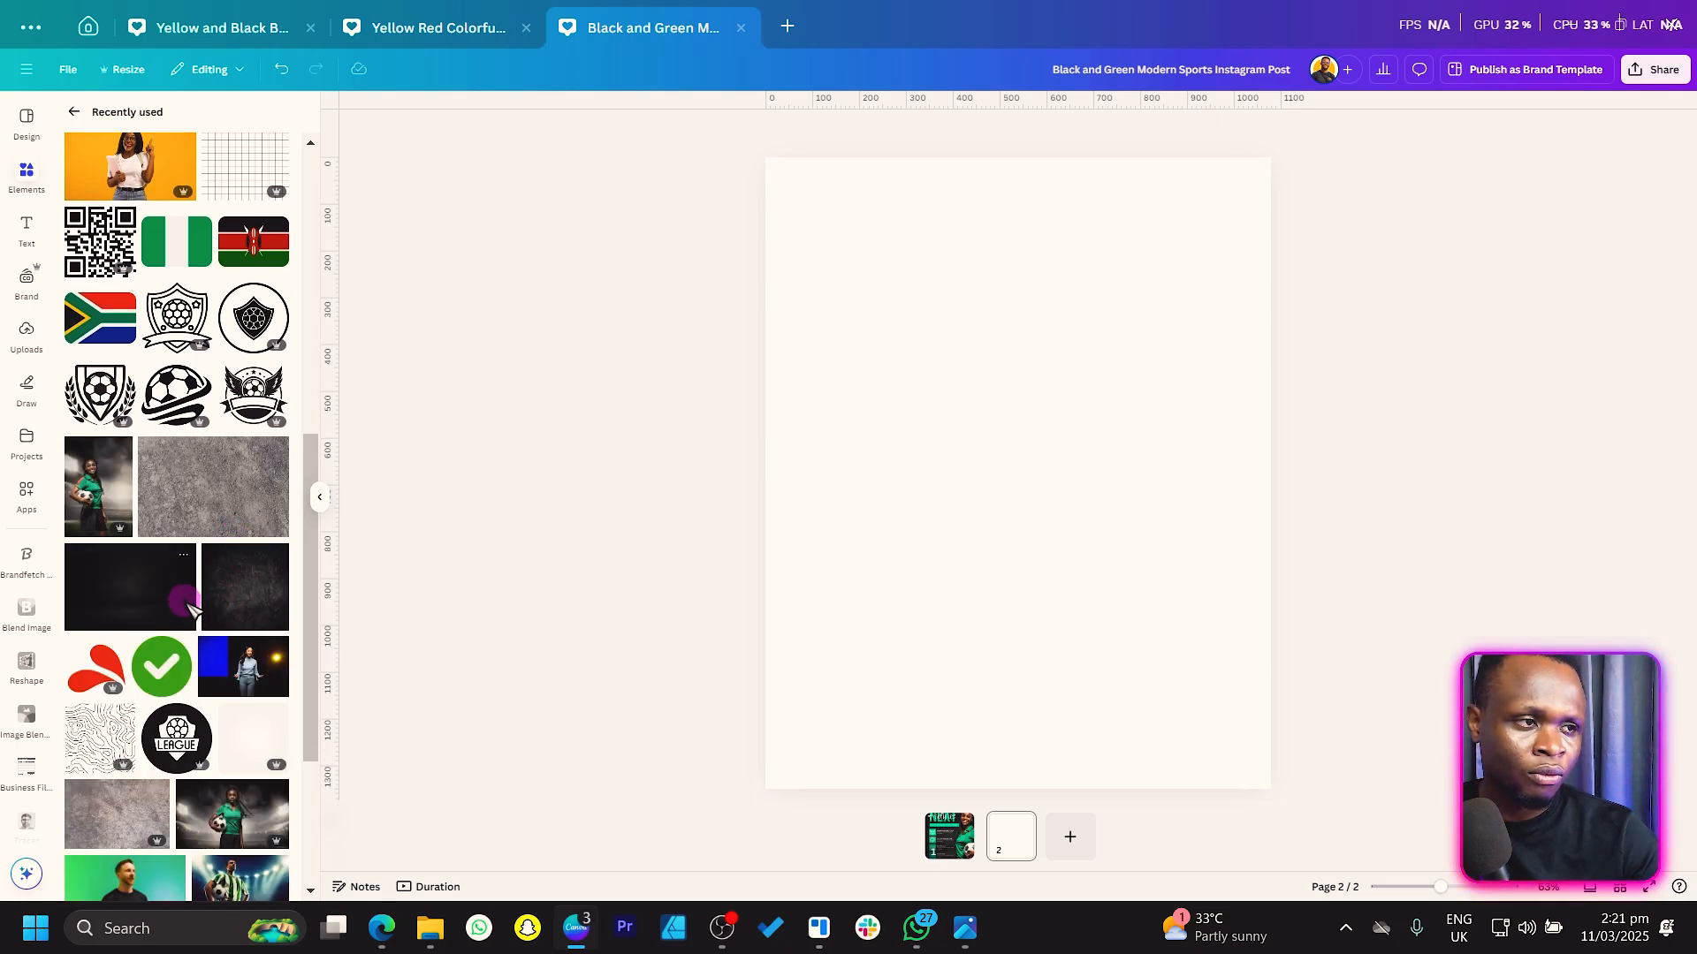
pyautogui.rightClick(269, 594)
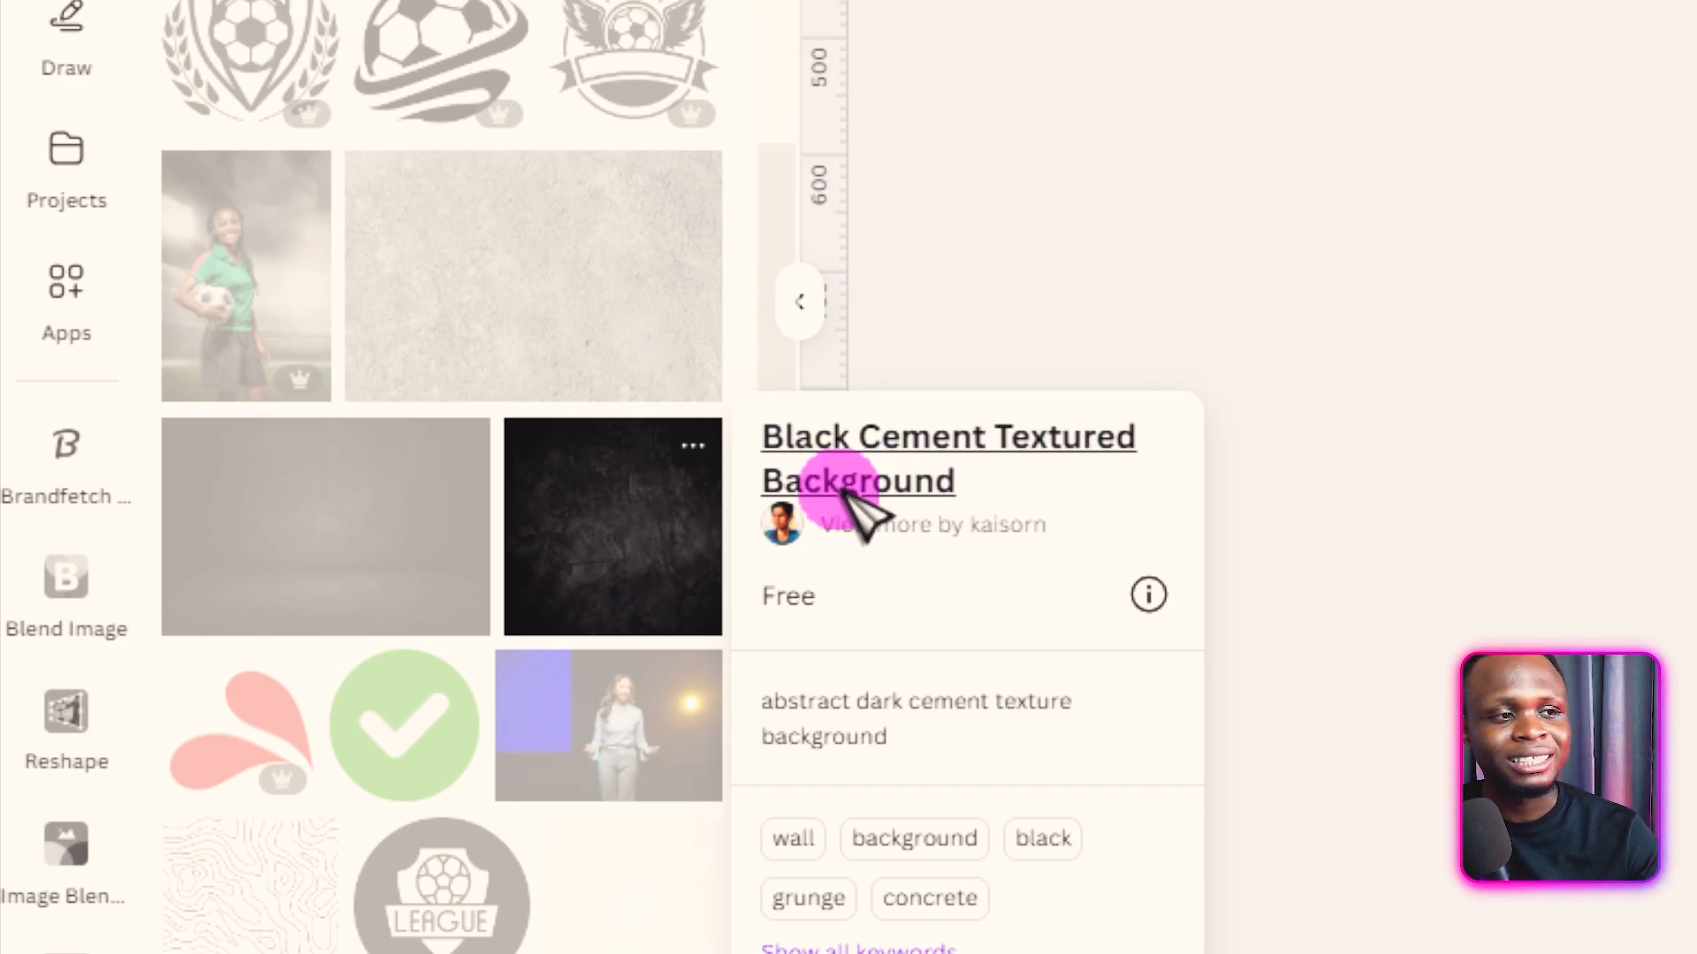
pyautogui.click(606, 512)
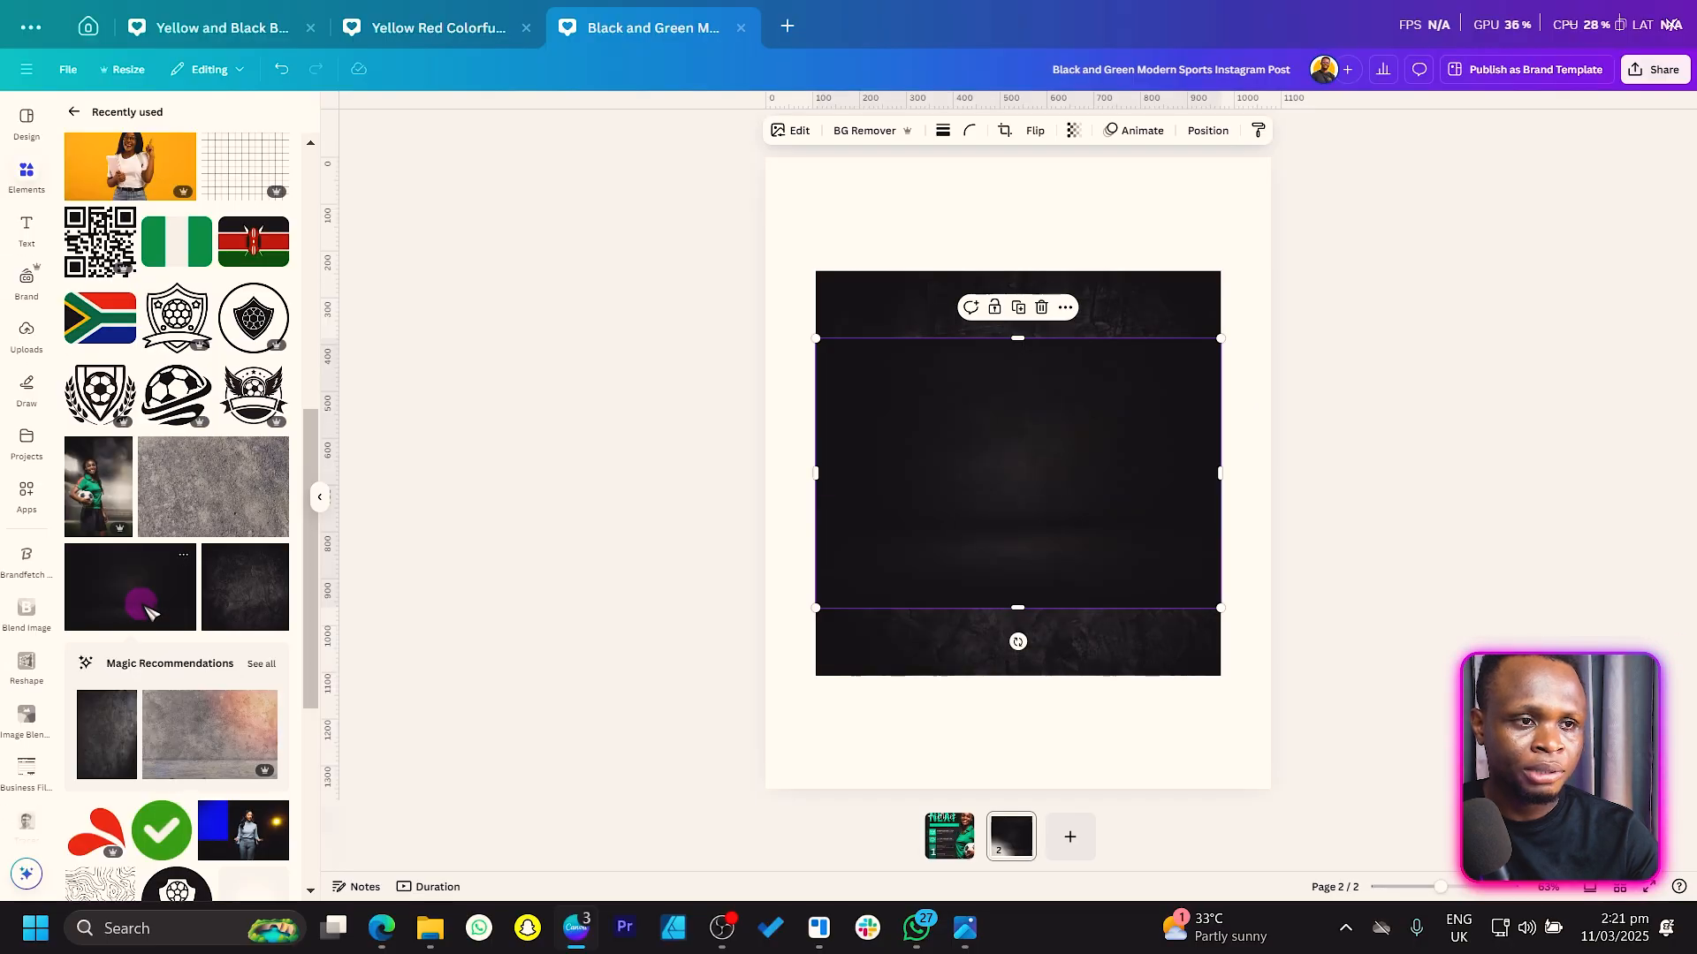
# Add the plain black wall image and the grey concrete texture image, and spread the three images apart on the page.
pyautogui.moveTo(214, 530); pyautogui.dragTo(1335, 594)
pyautogui.moveTo(879, 479); pyautogui.dragTo(1082, 524)
pyautogui.moveTo(931, 478); pyautogui.dragTo(810, 393)
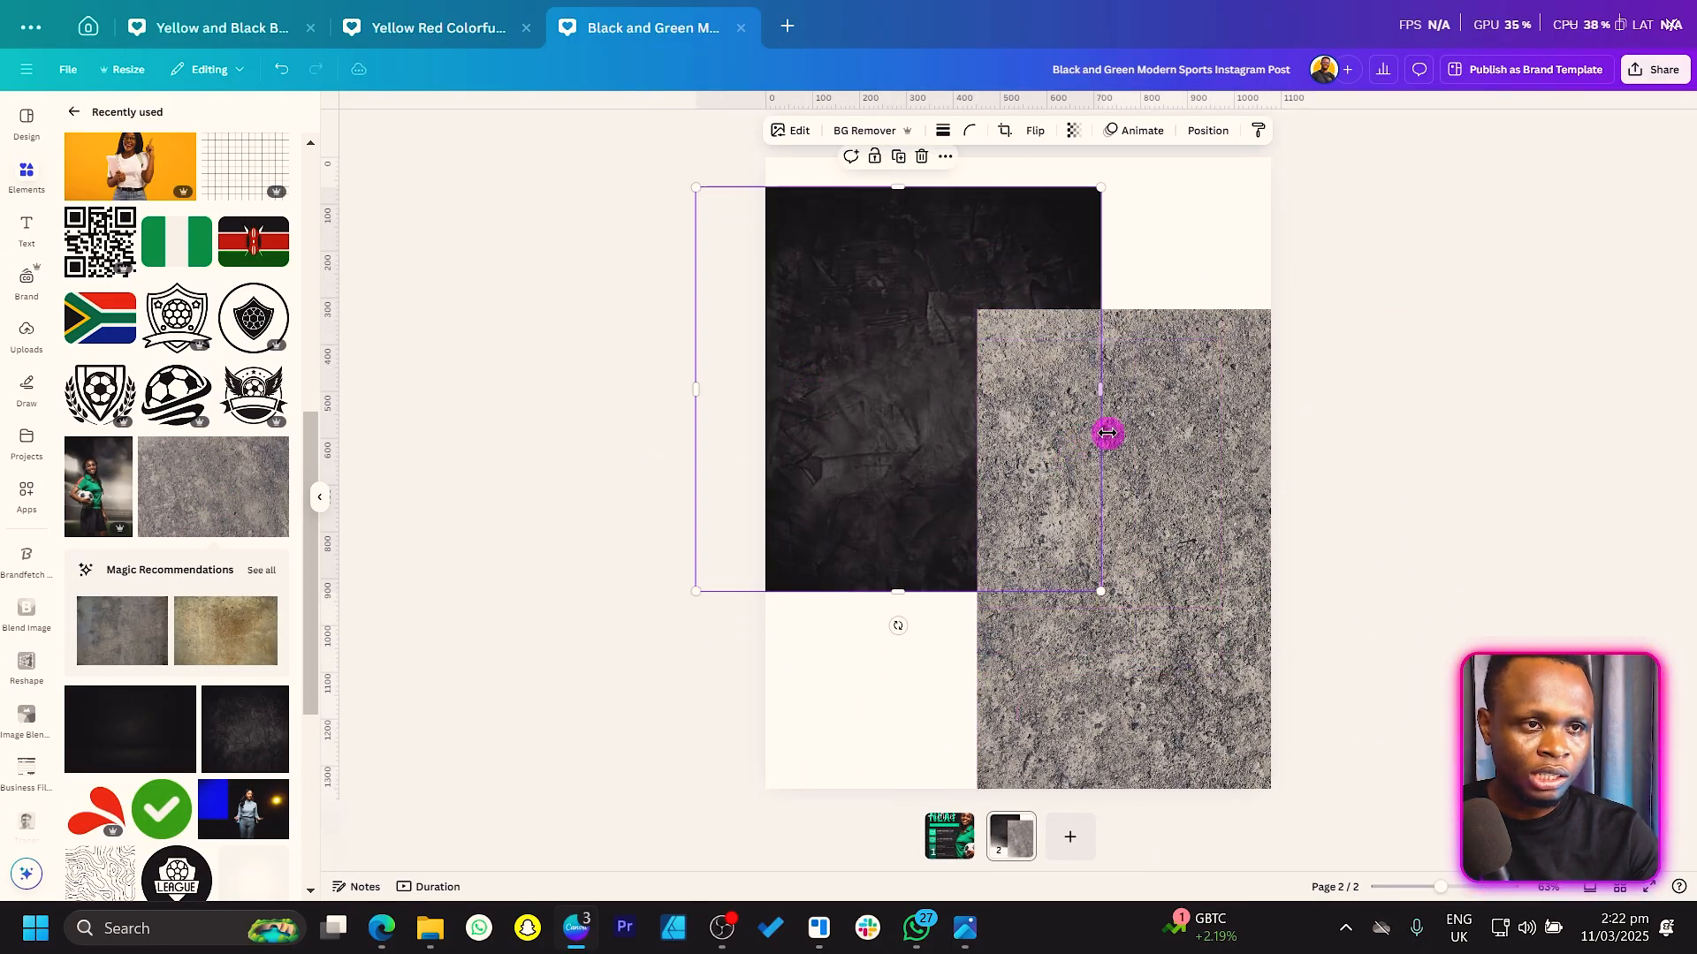
pyautogui.moveTo(1145, 409); pyautogui.dragTo(807, 700)
pyautogui.moveTo(1189, 488); pyautogui.dragTo(1016, 349)
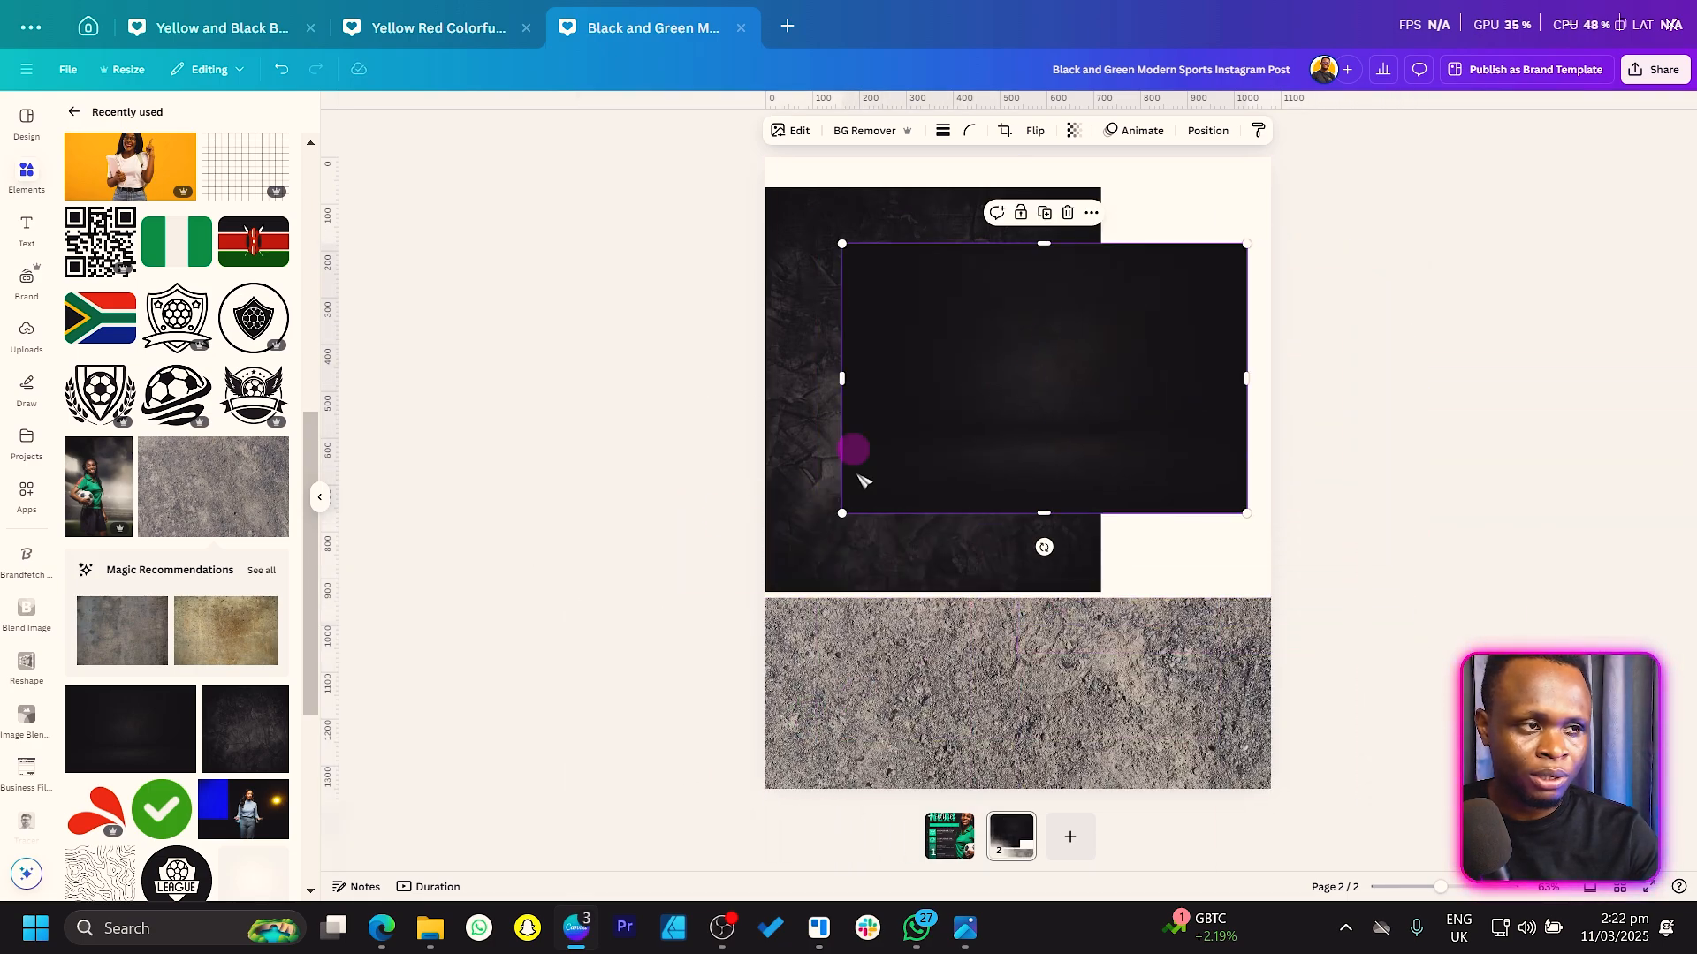
# Check the details of the Black Wall Background image and set it as the page background.
pyautogui.click(183, 697)
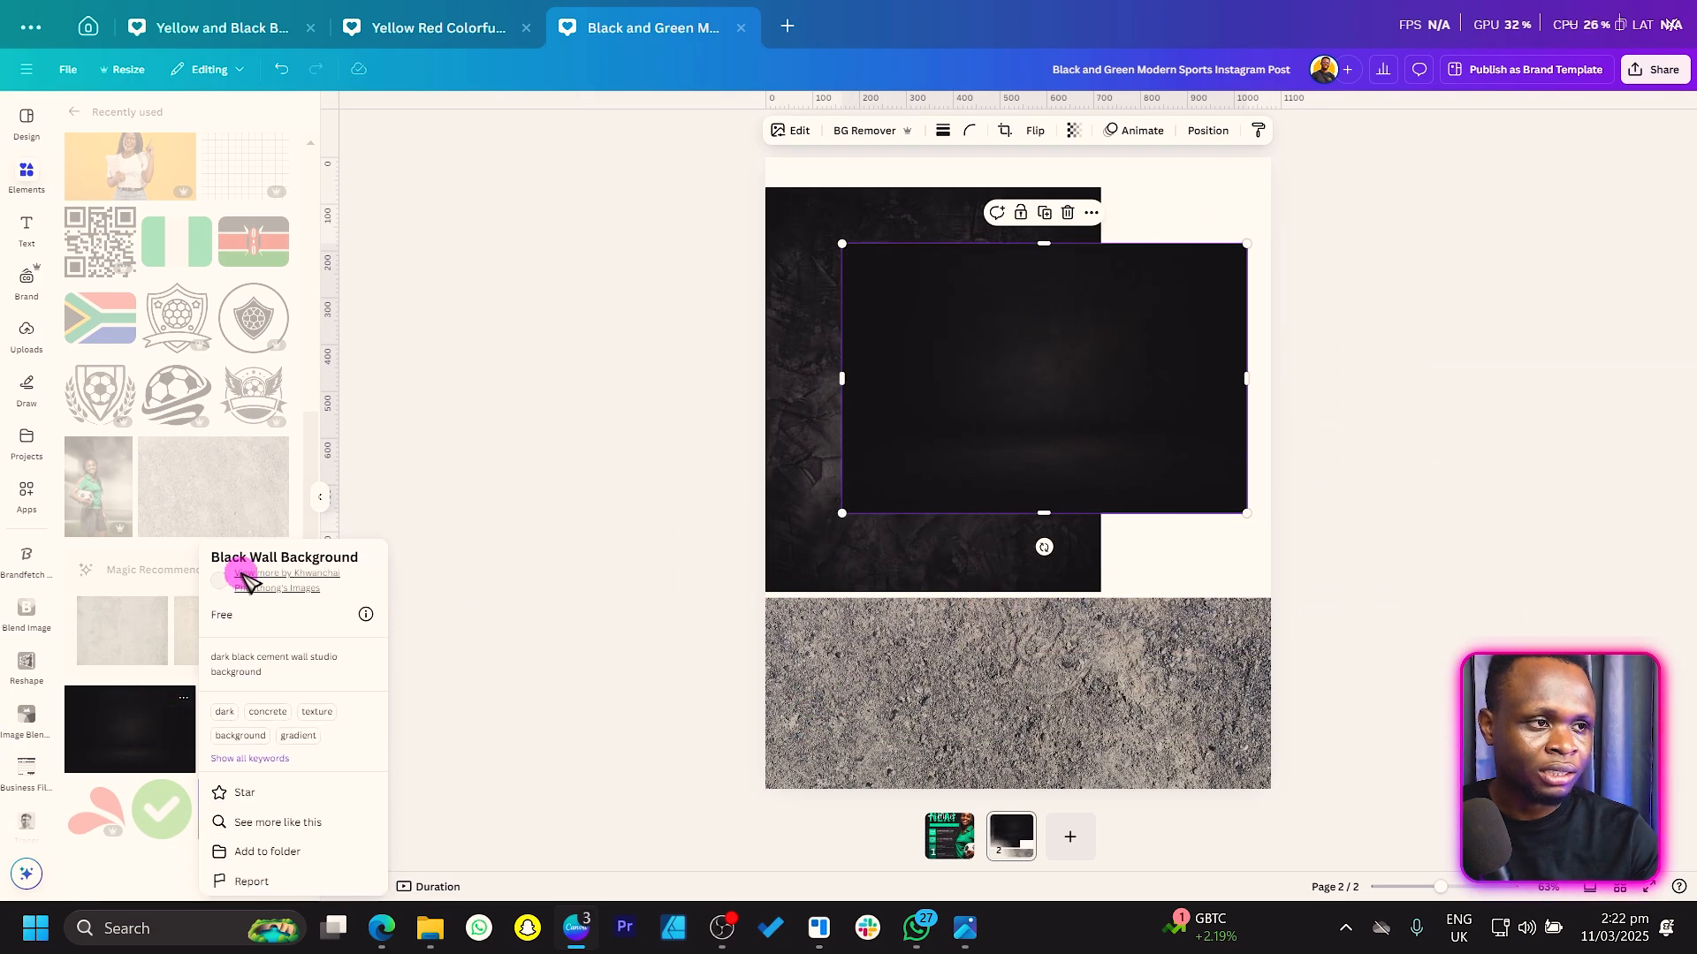
pyautogui.rightClick(999, 393)
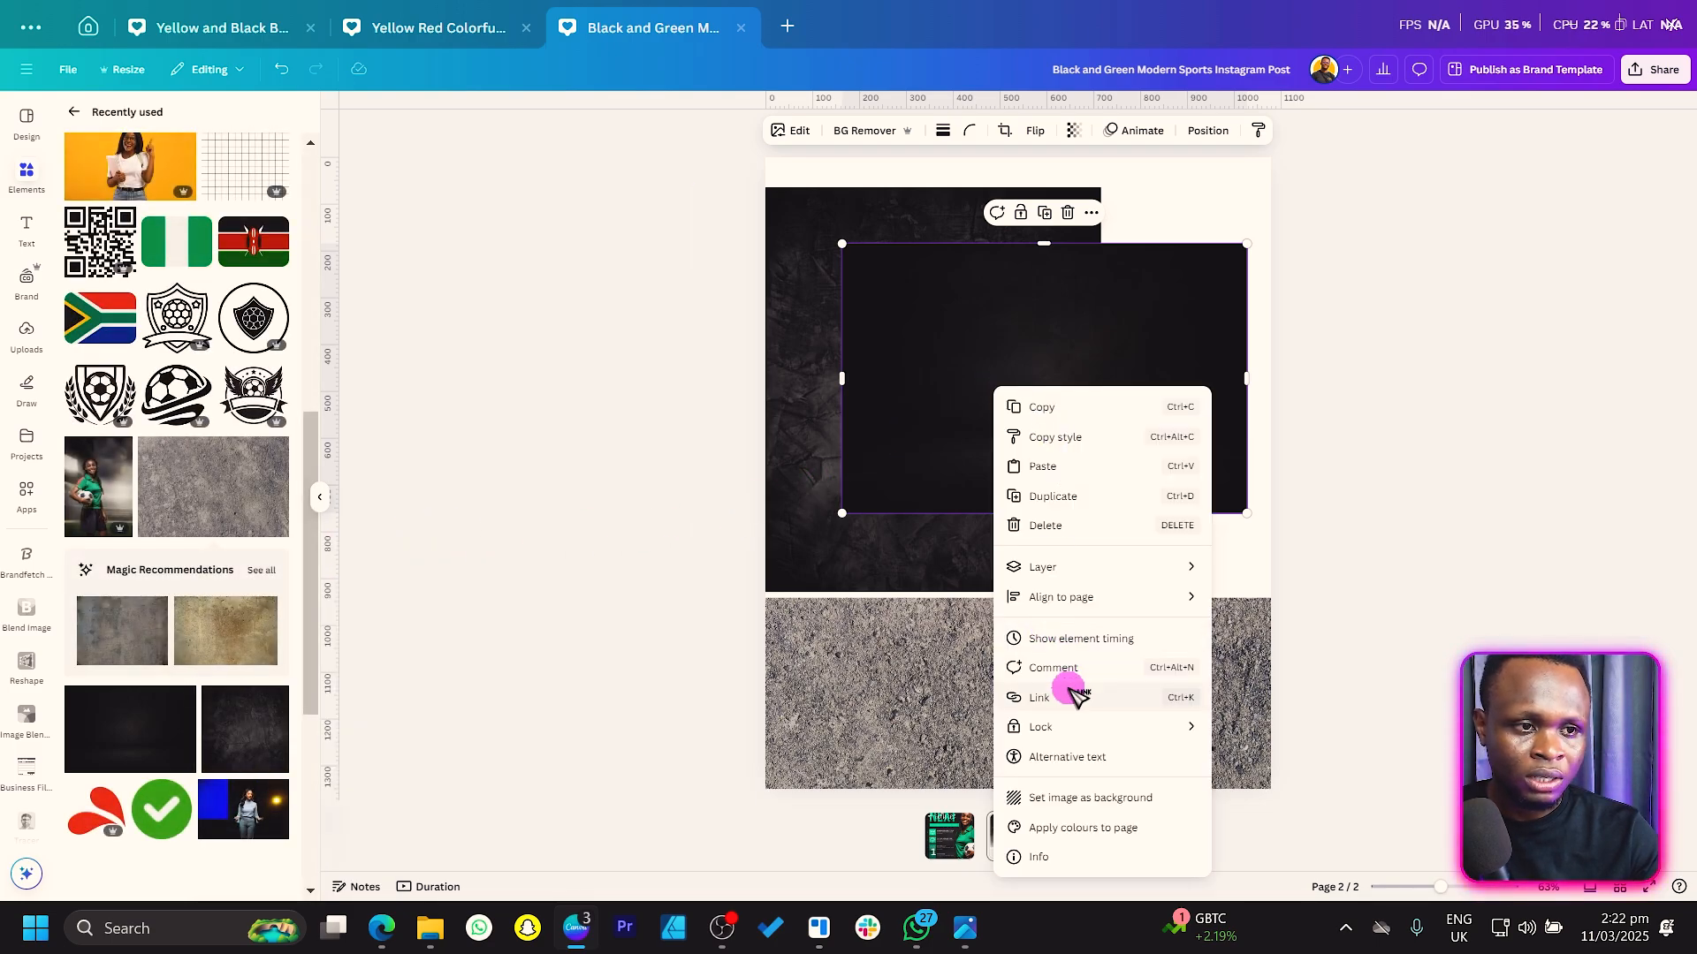
pyautogui.click(1072, 800)
# Enlarge the grey concrete texture to about 2,157 × 1,439 px over the page and crop its sides to just beyond the page width.
pyautogui.moveTo(1011, 390); pyautogui.dragTo(792, 320)
pyautogui.moveTo(1083, 612); pyautogui.dragTo(1110, 341)
pyautogui.moveTo(1060, 495); pyautogui.dragTo(1050, 433)
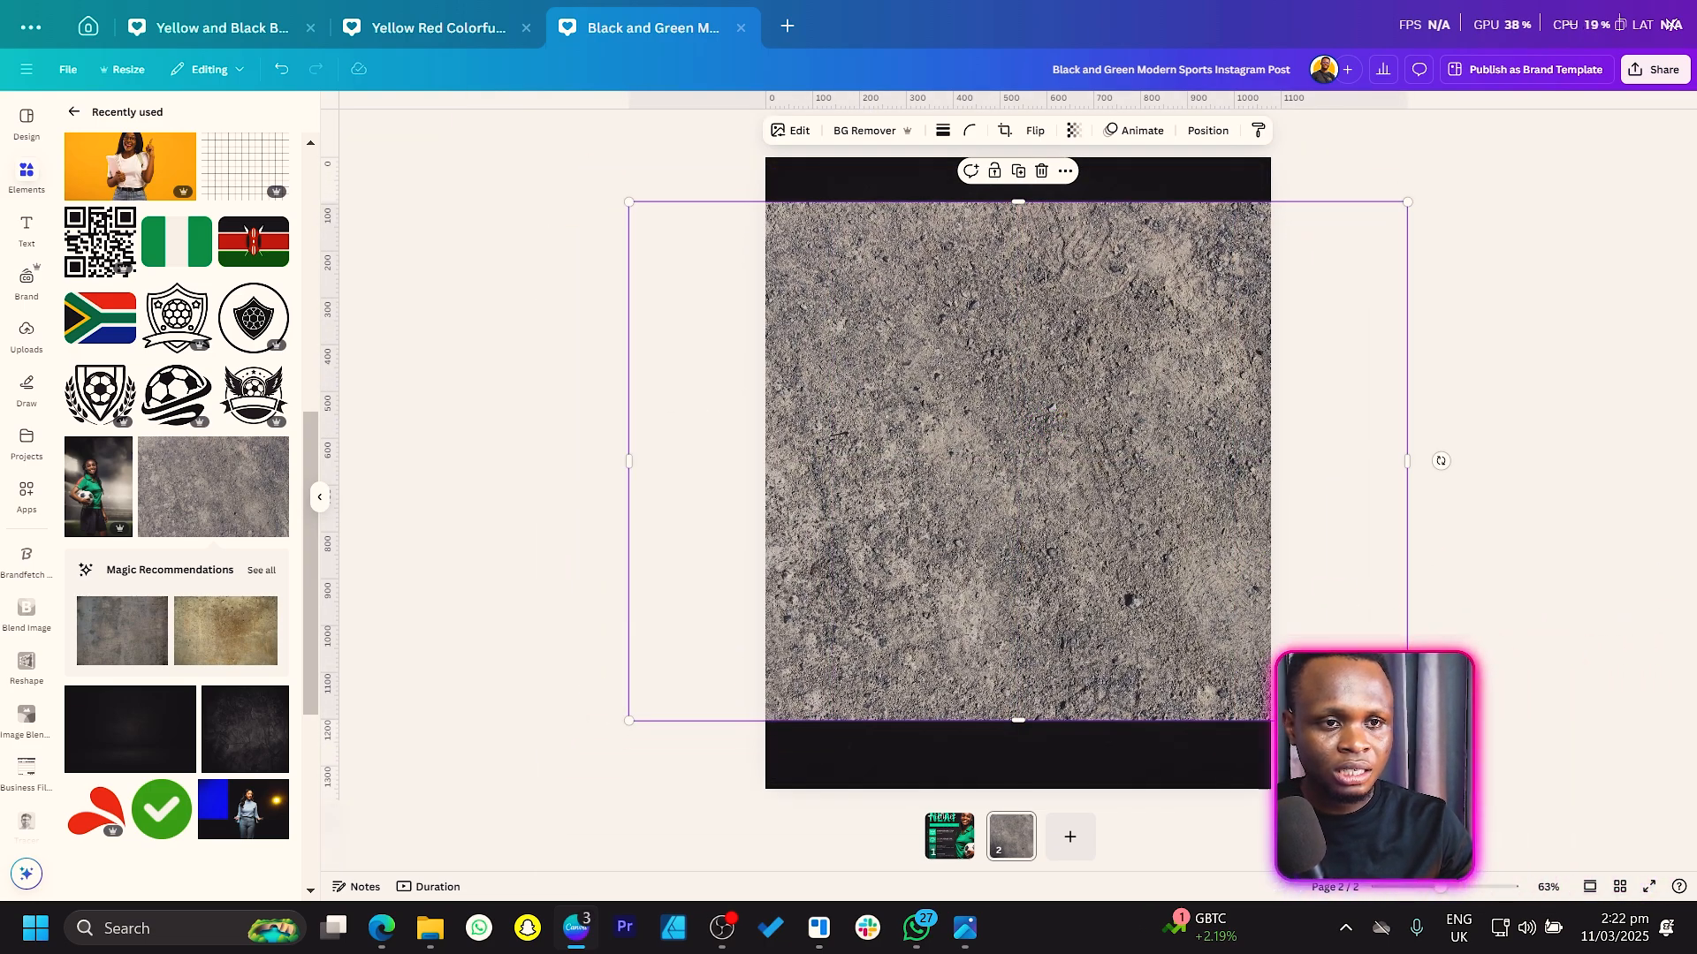
pyautogui.moveTo(1407, 725); pyautogui.dragTo(1522, 804)
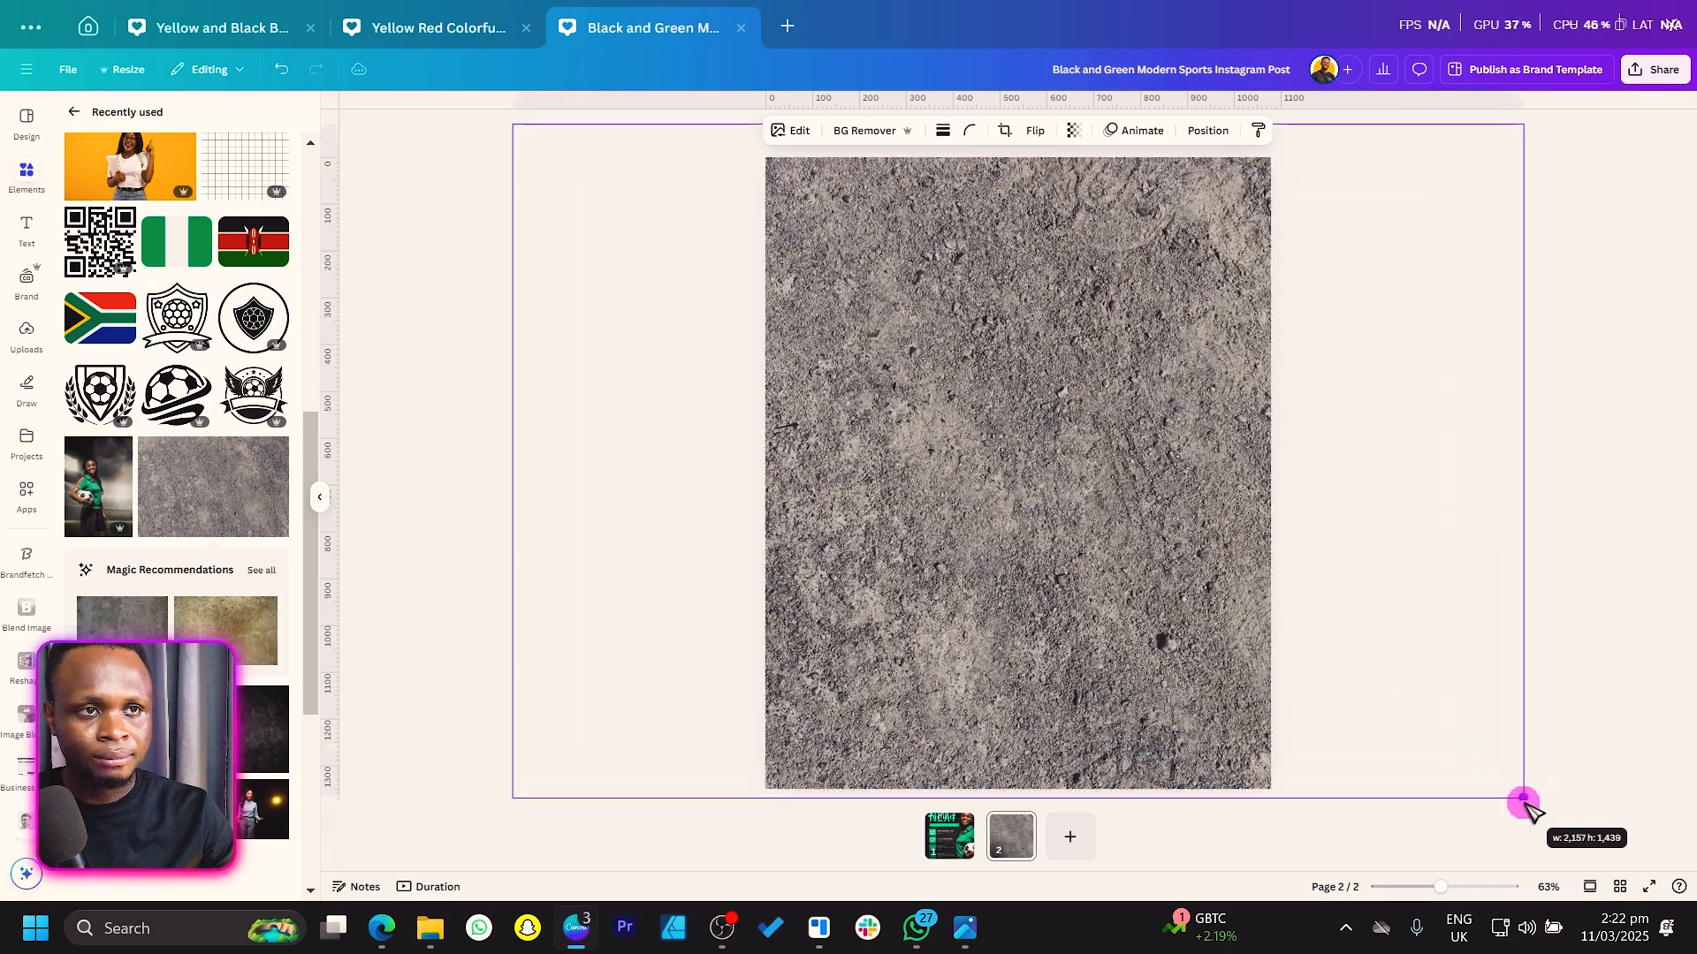
pyautogui.moveTo(1523, 463); pyautogui.dragTo(1281, 469)
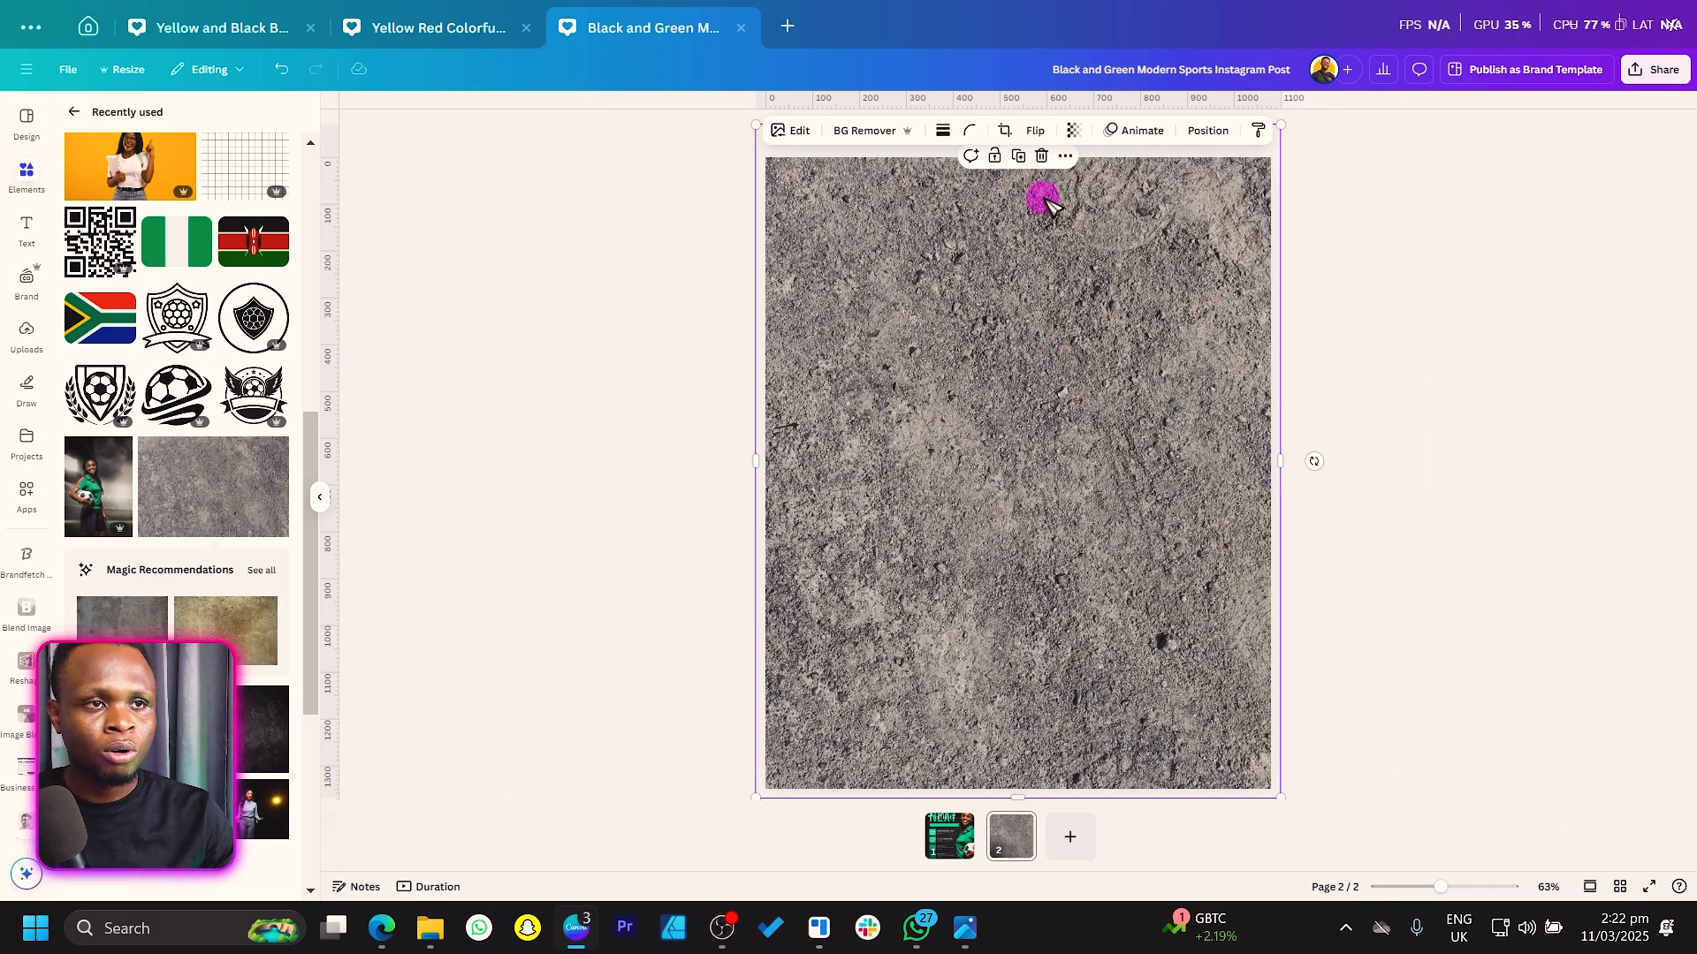
# Set the transparency of the grey concrete texture to 25 so it blends with the black background.
pyautogui.click(1079, 132)
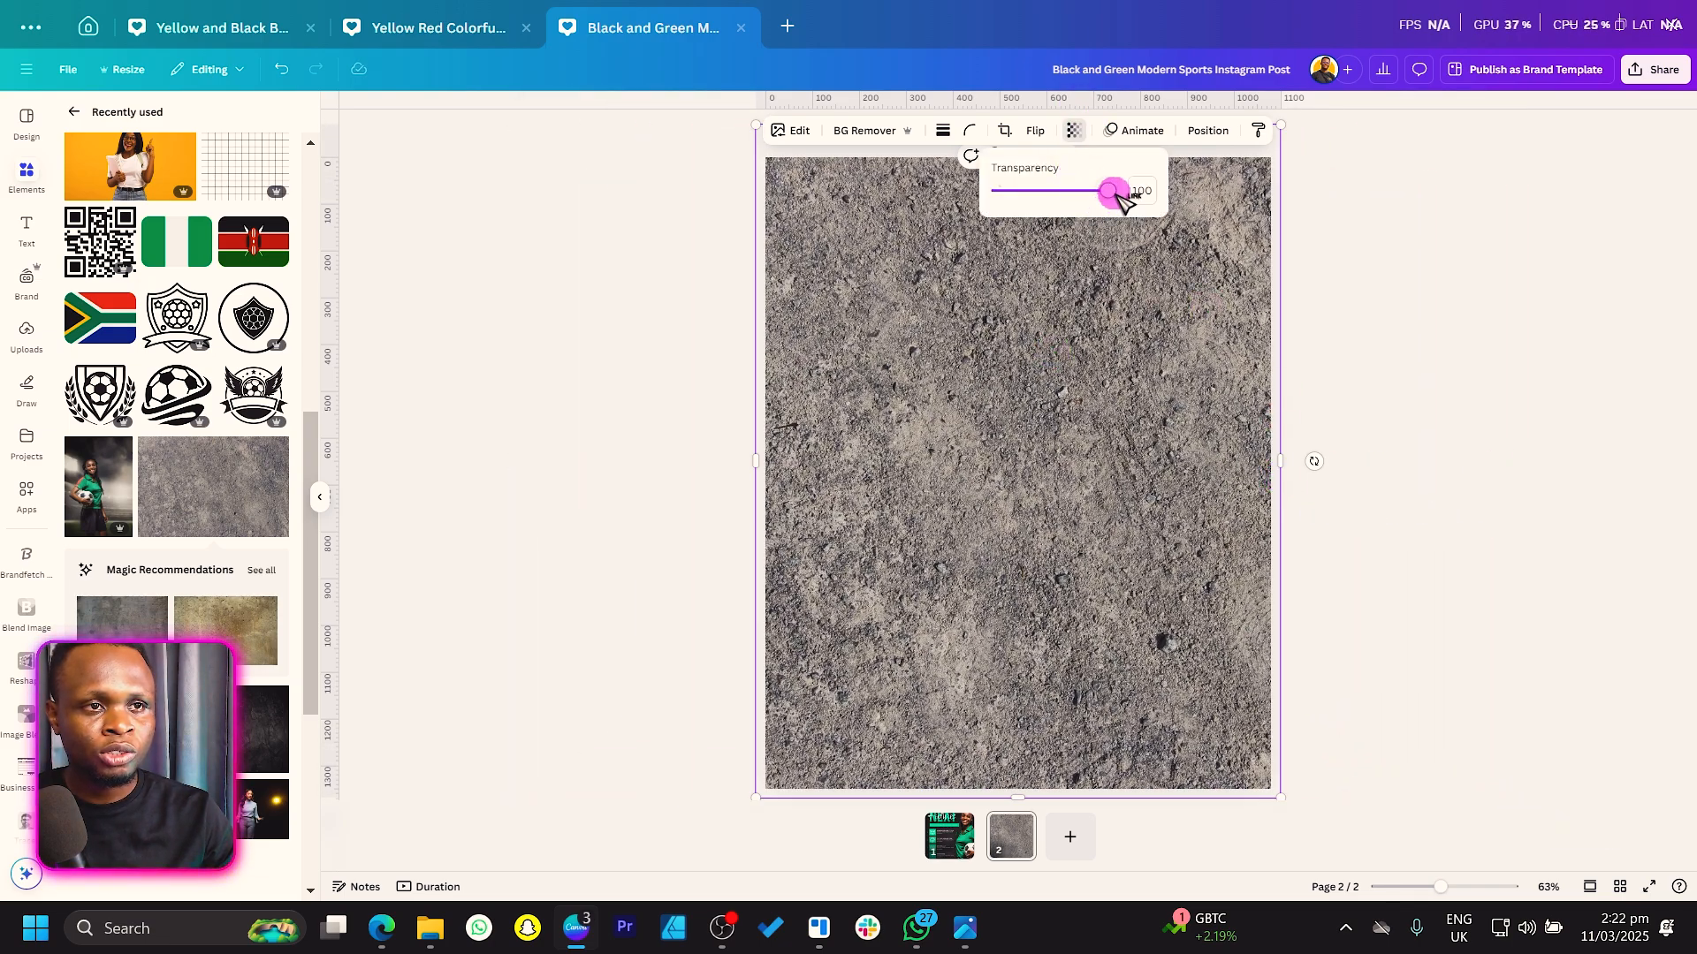
pyautogui.moveTo(1109, 192); pyautogui.dragTo(1037, 212)
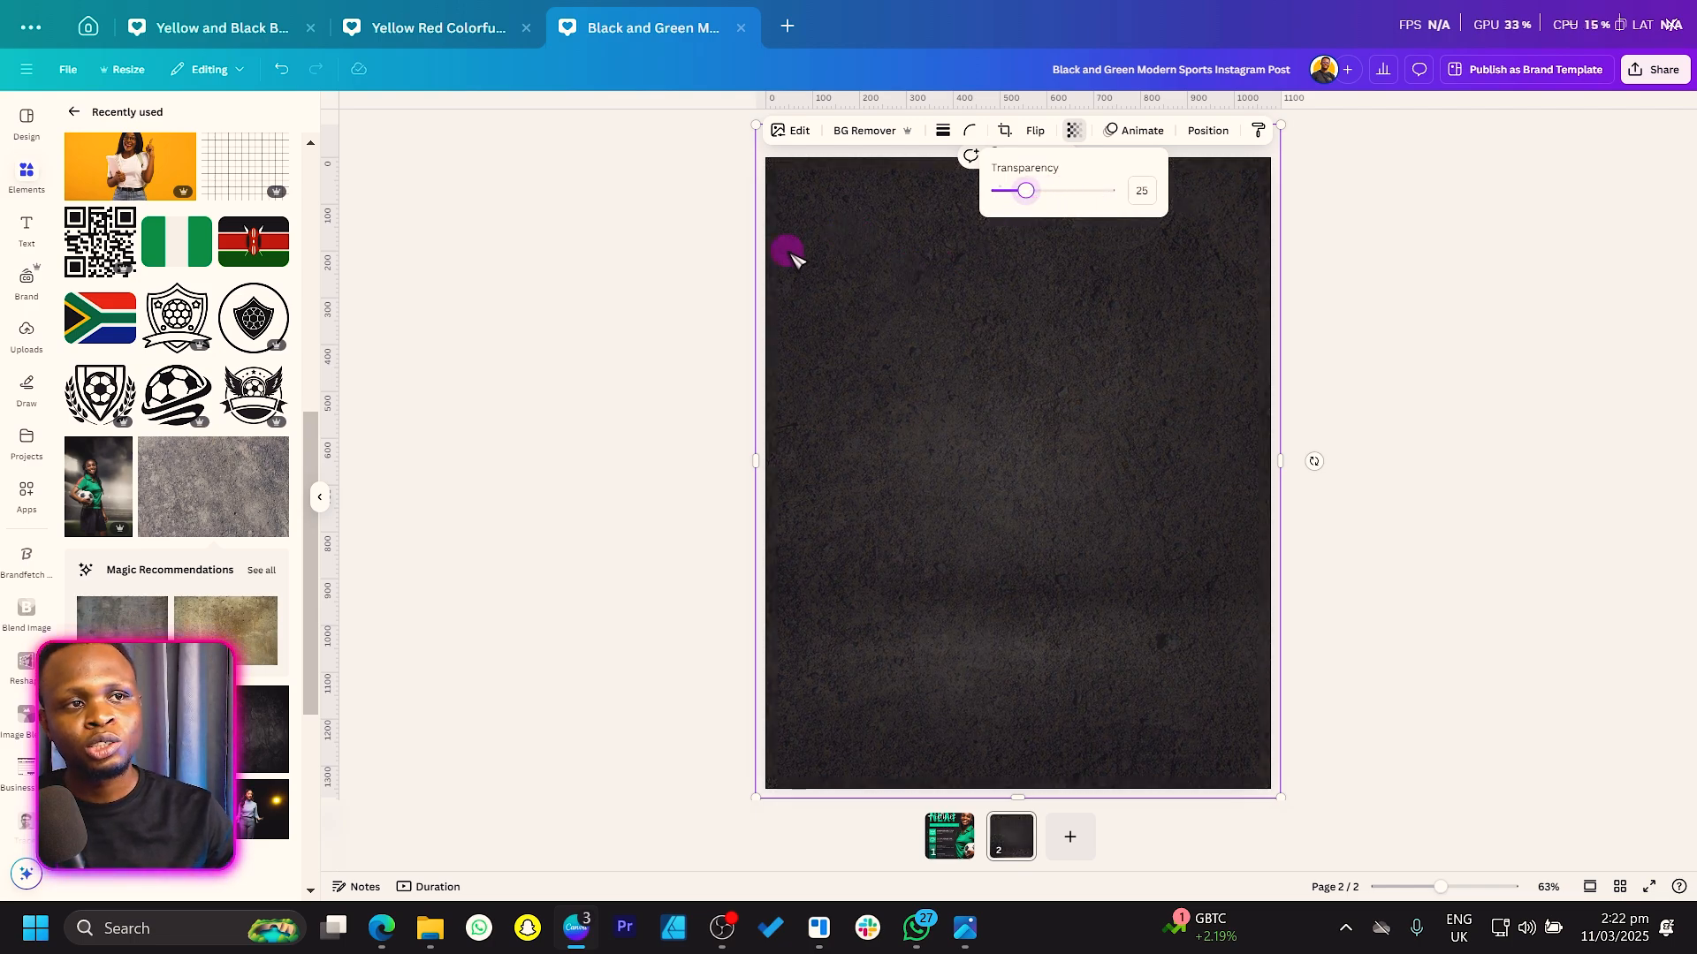
pyautogui.click(636, 275)
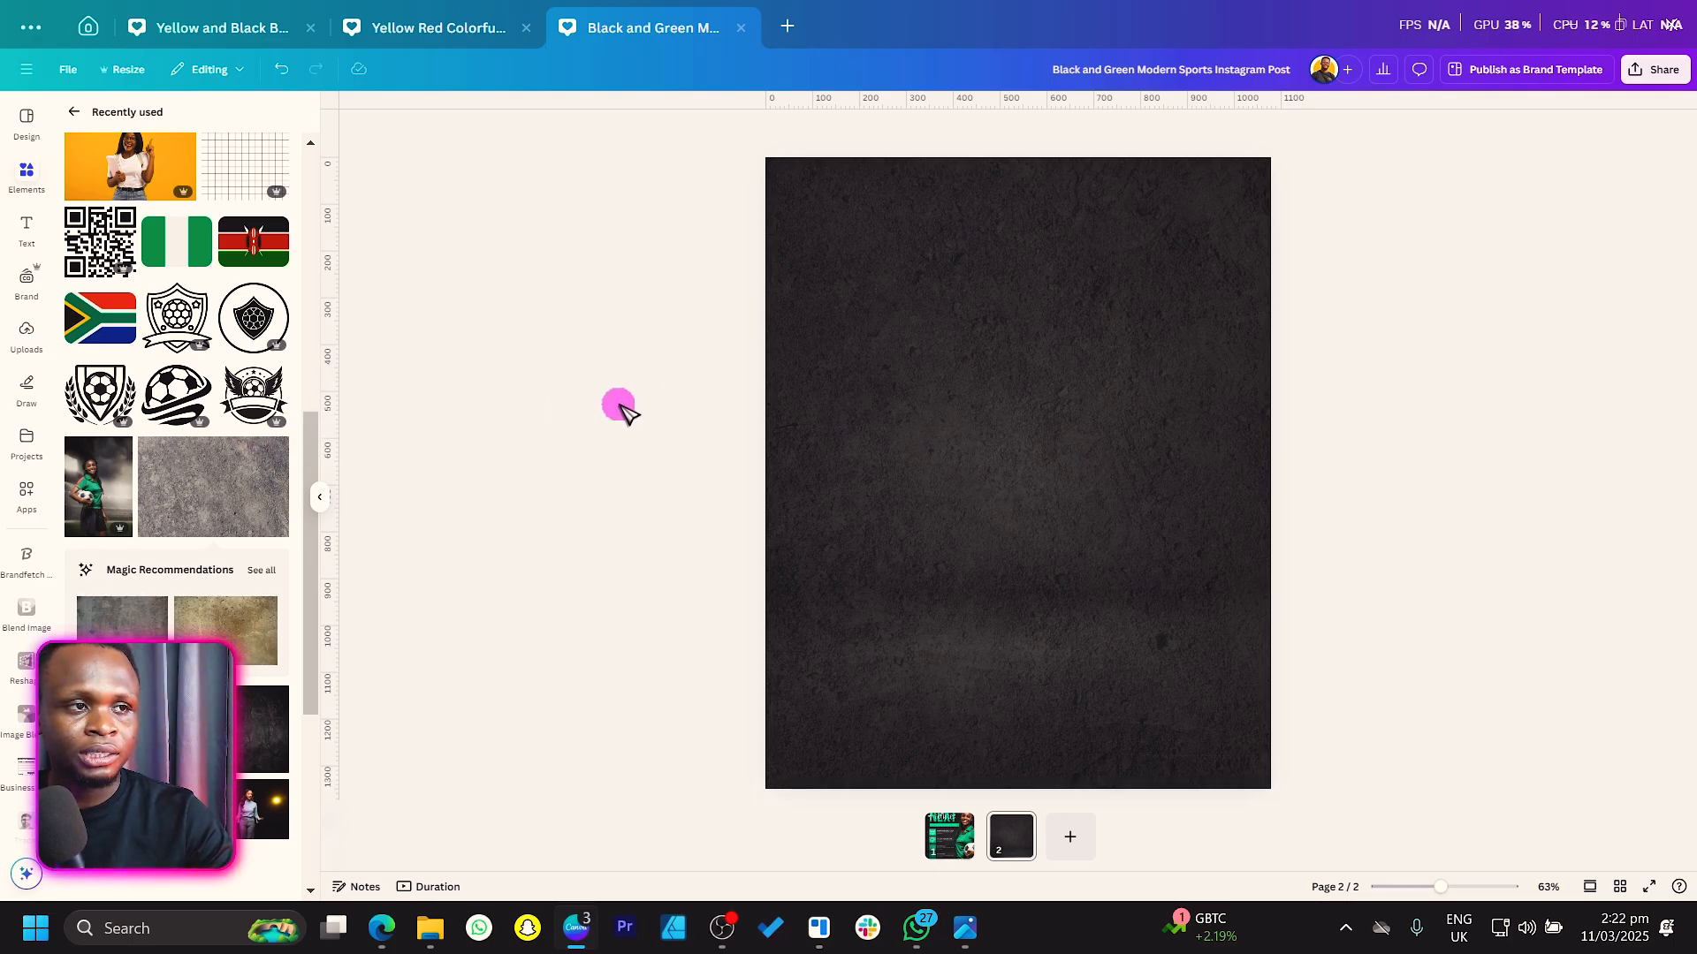
# Add a text box near the upper part of the page and set its font to League Gothic.
pyautogui.press('t')
pyautogui.moveTo(1034, 511); pyautogui.dragTo(902, 278)
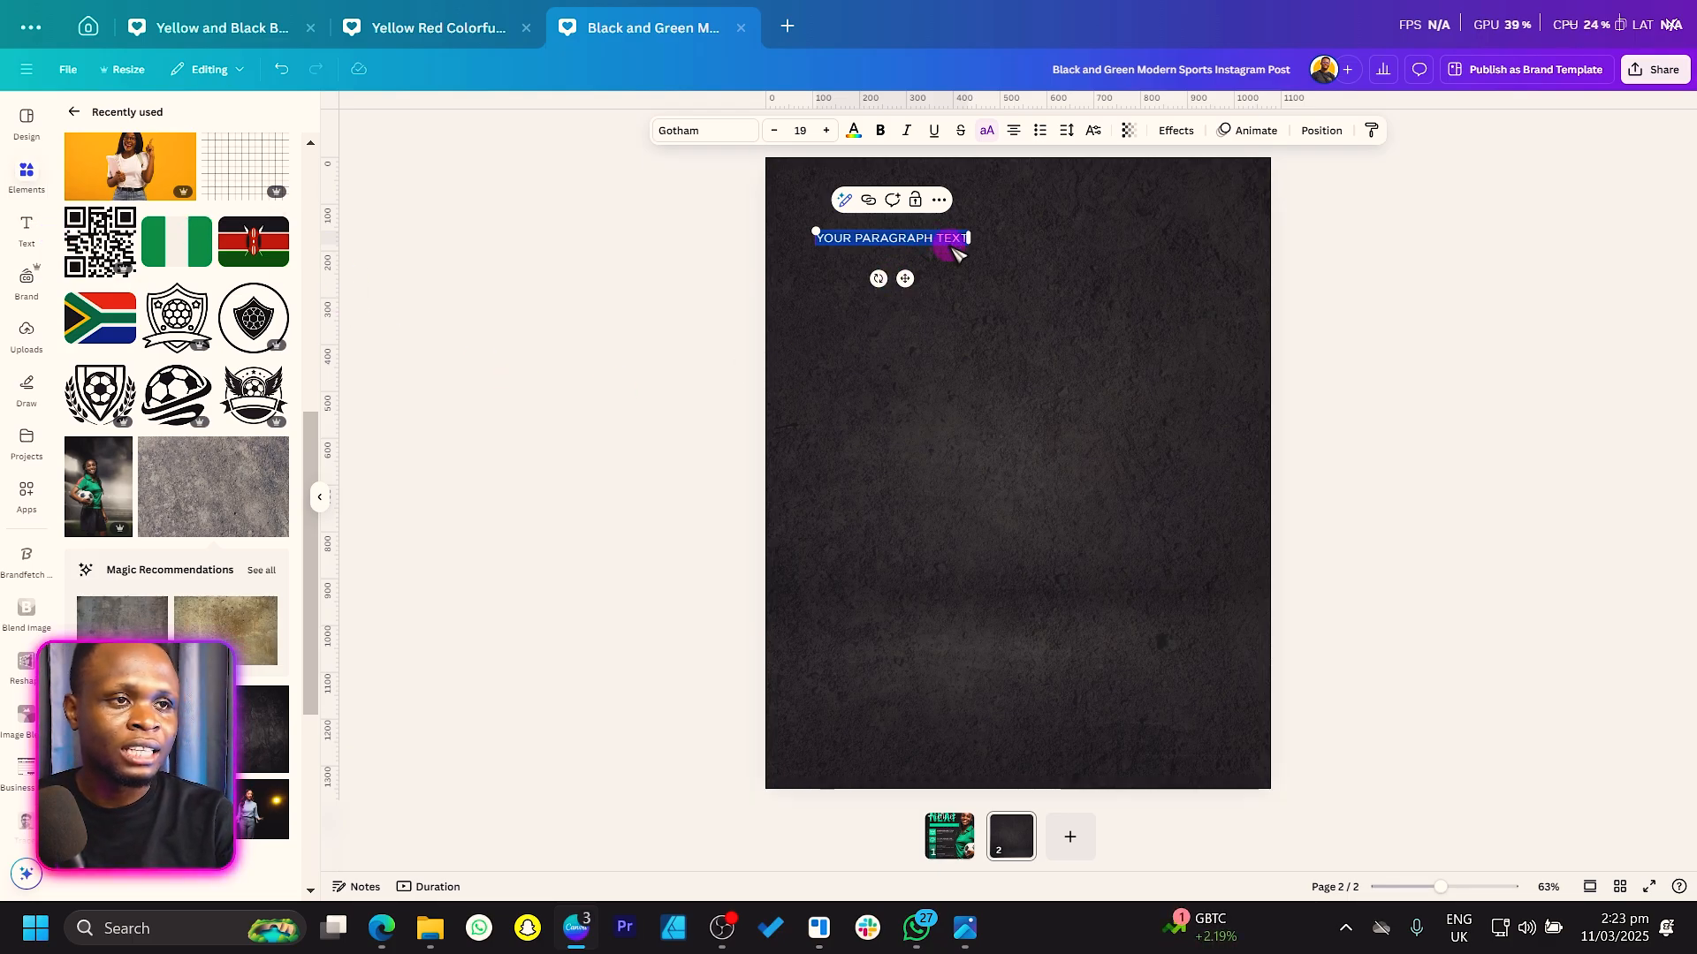
pyautogui.click(685, 134)
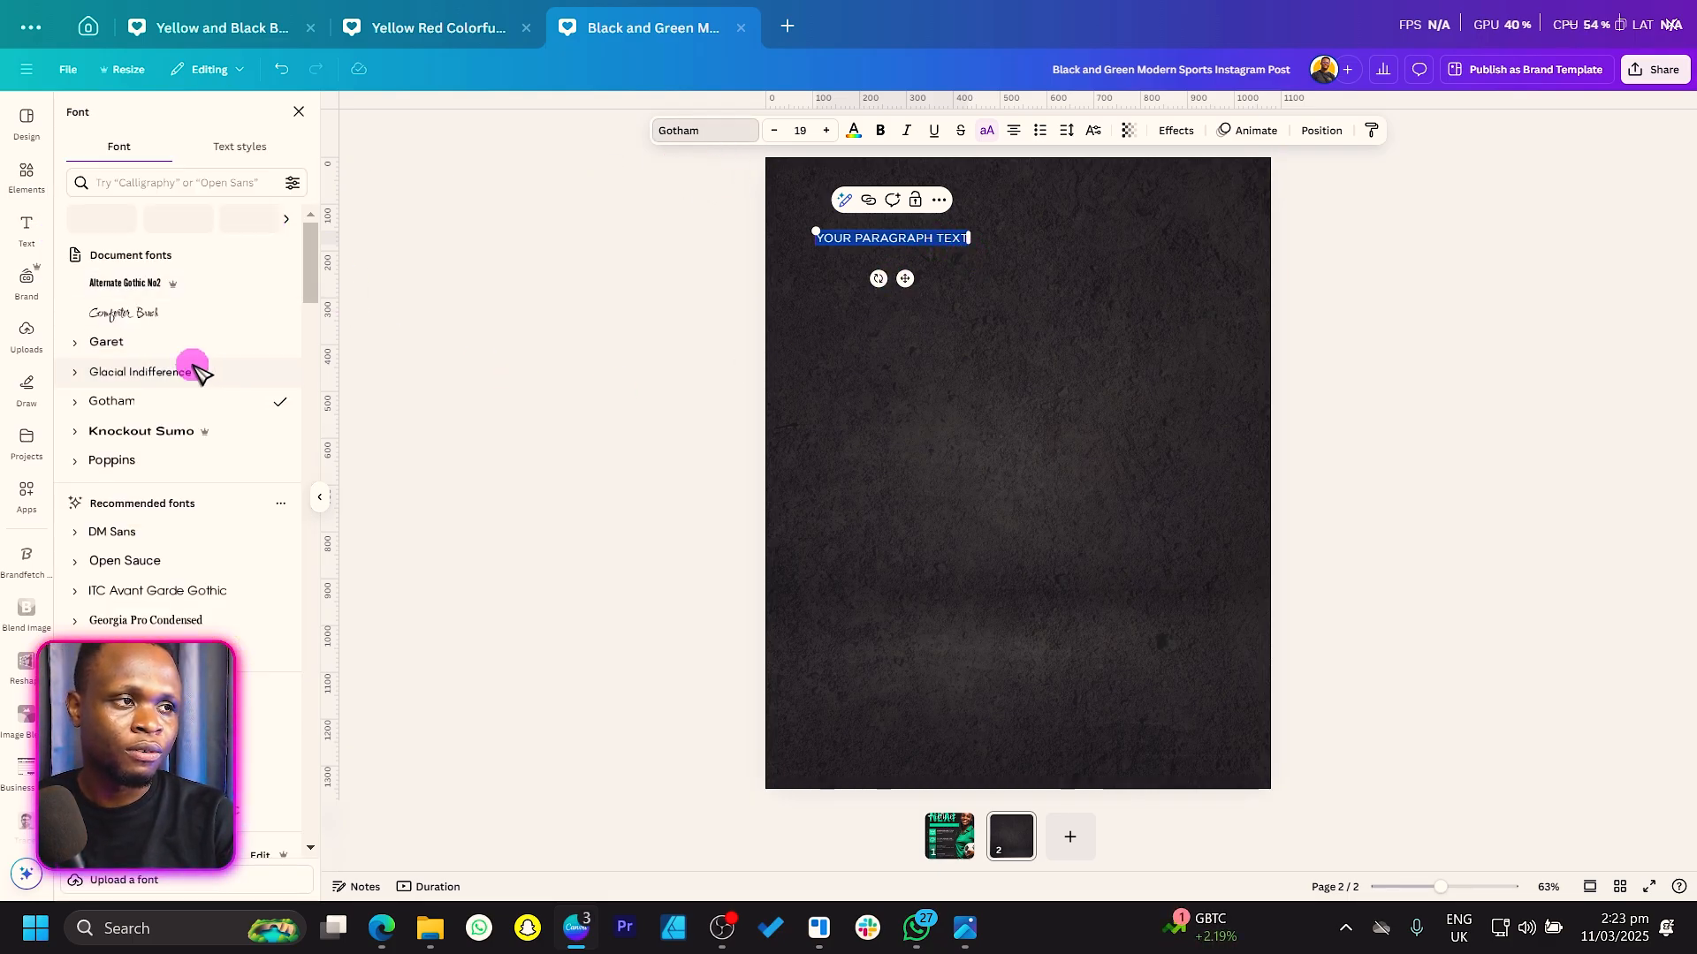
pyautogui.scroll(-4, 209, 426)
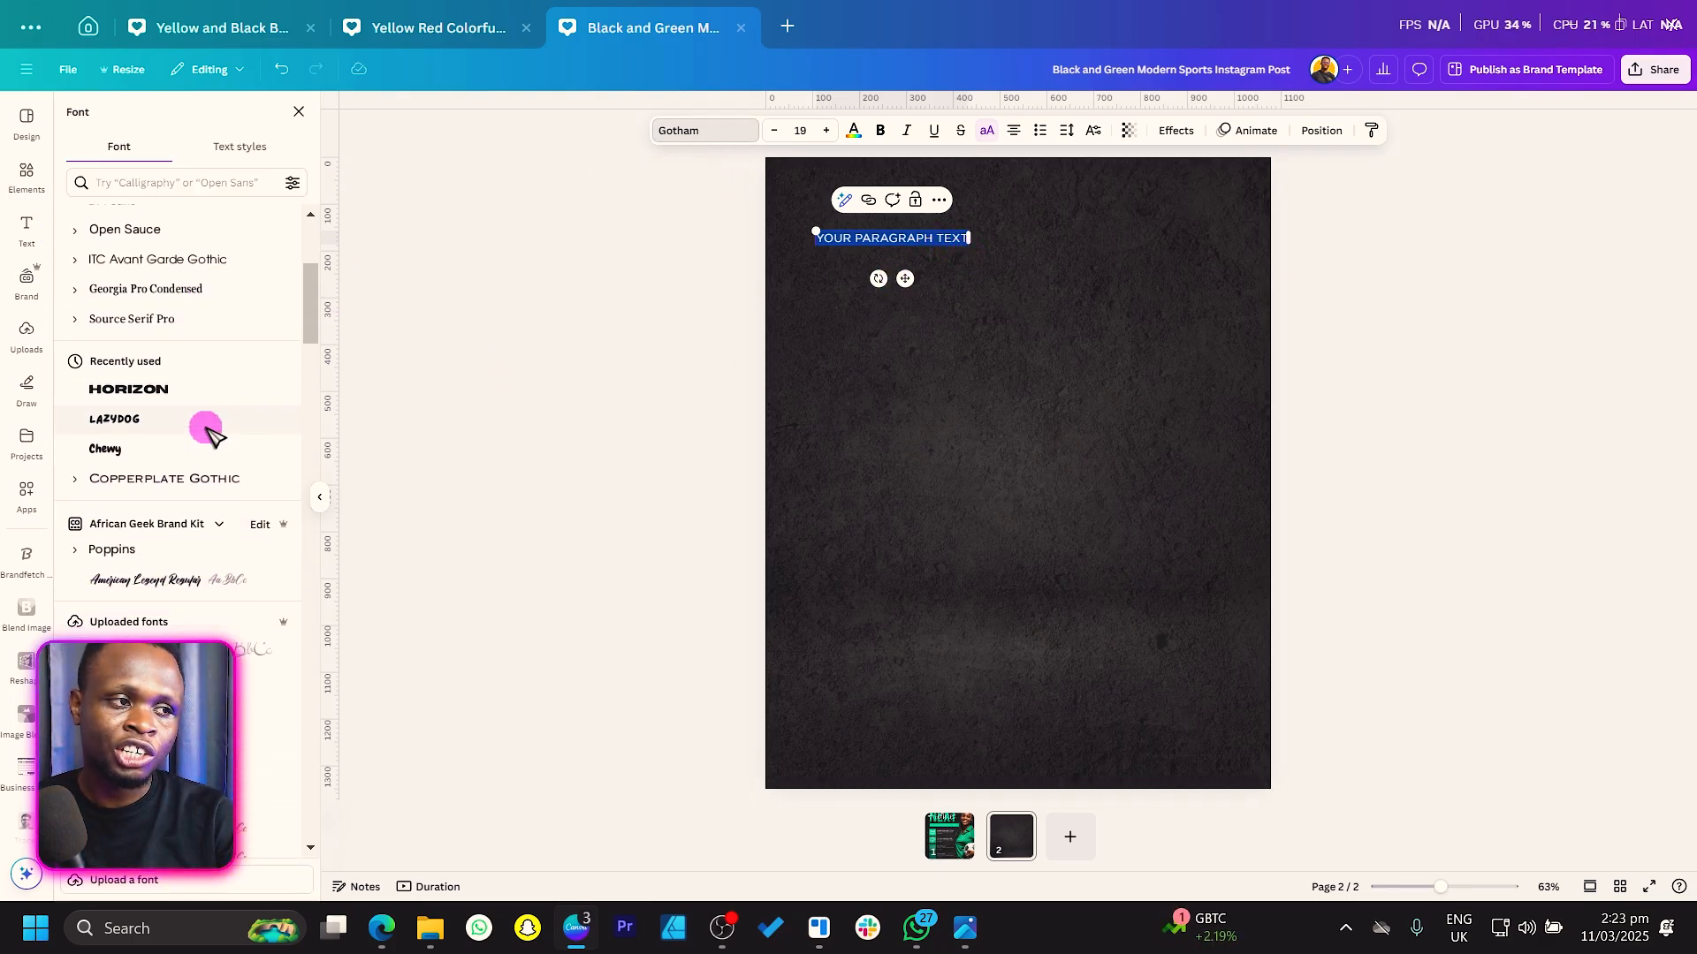
pyautogui.scroll(4, 209, 433)
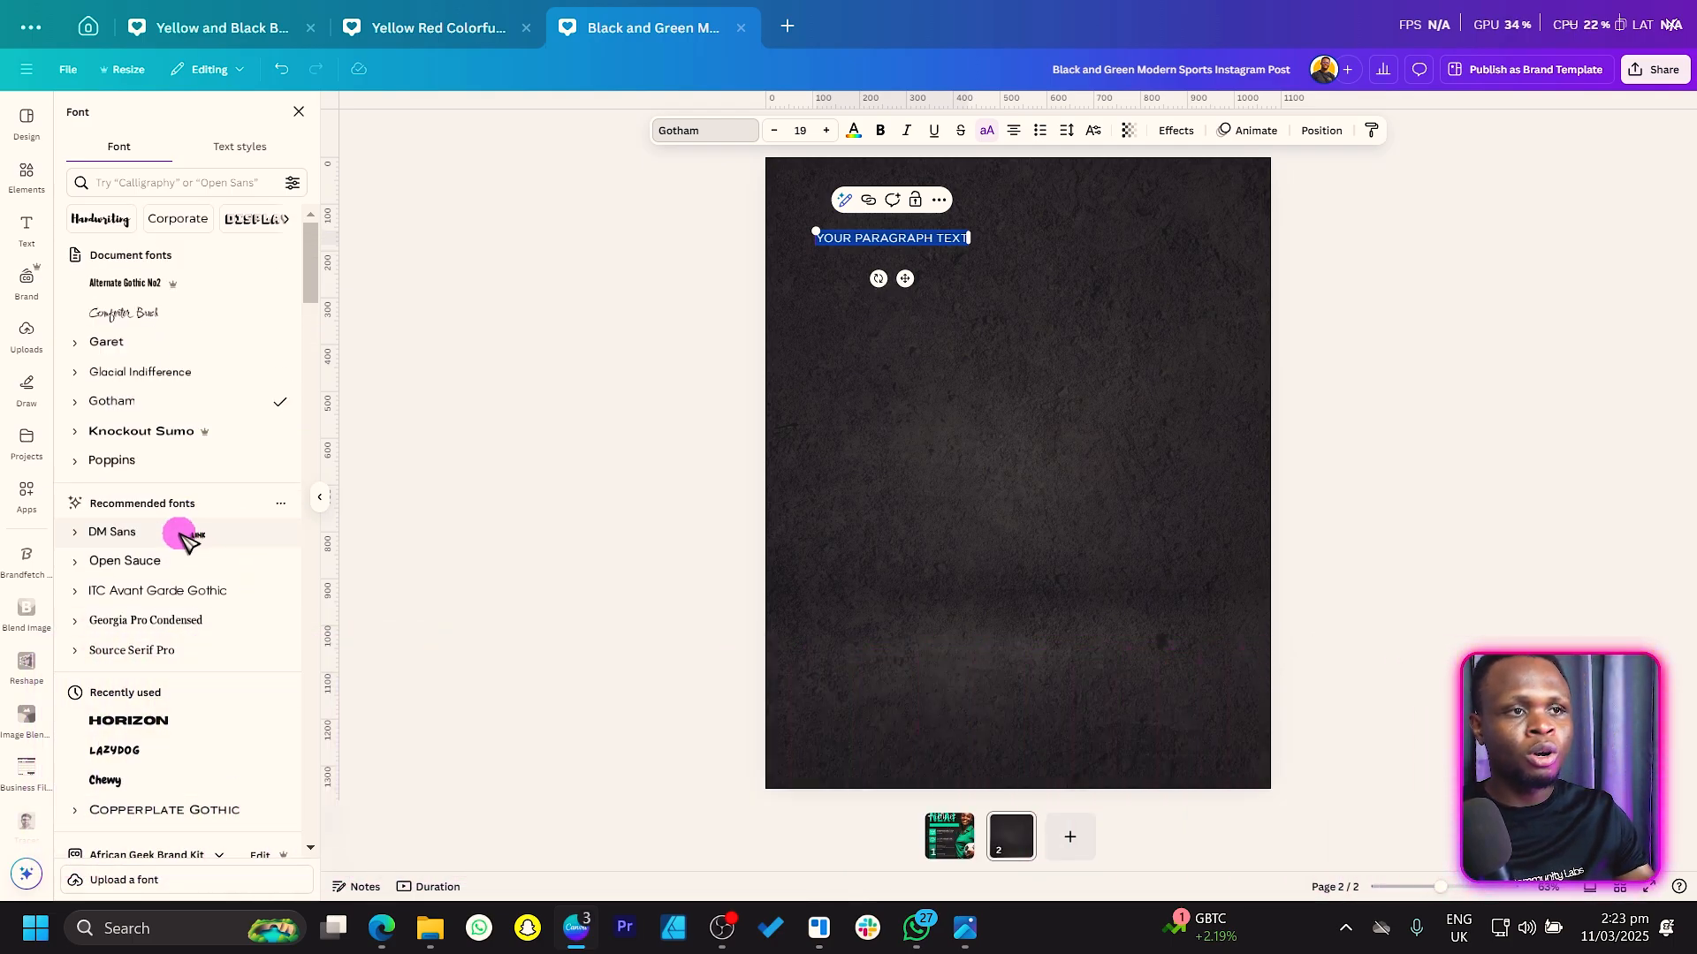
pyautogui.click(139, 184)
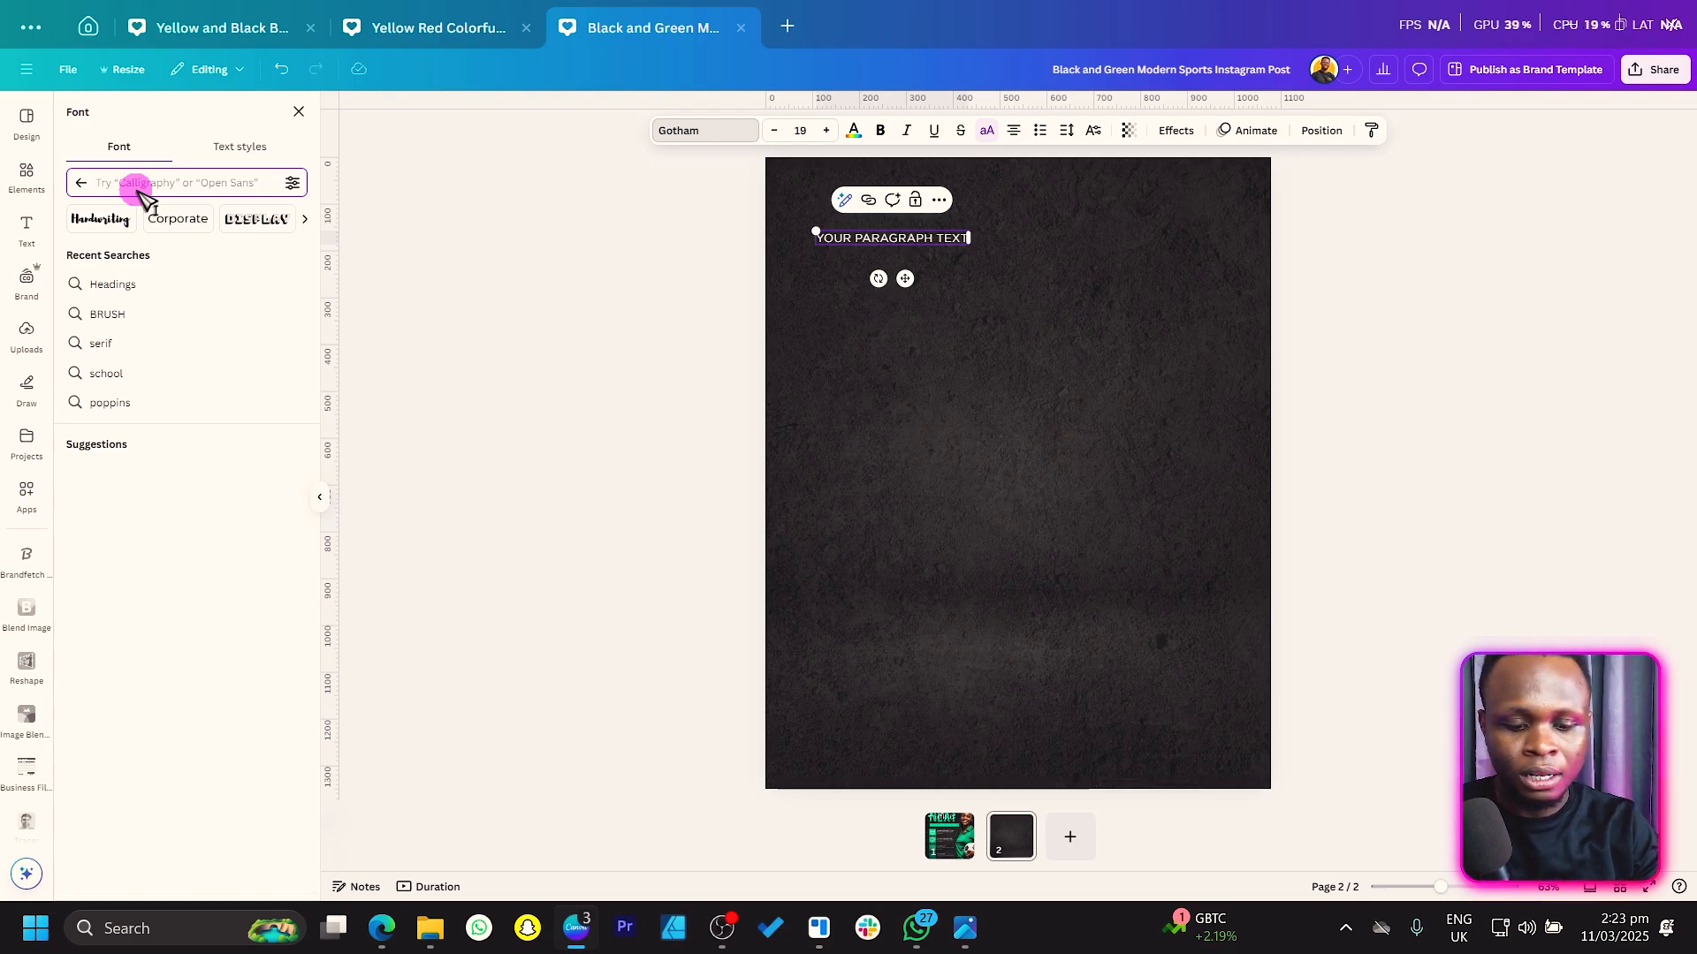
pyautogui.write('ca')
pyautogui.press('BackSpace')
pyautogui.press('BackSpace')
pyautogui.write('leag')
pyautogui.click(115, 253)
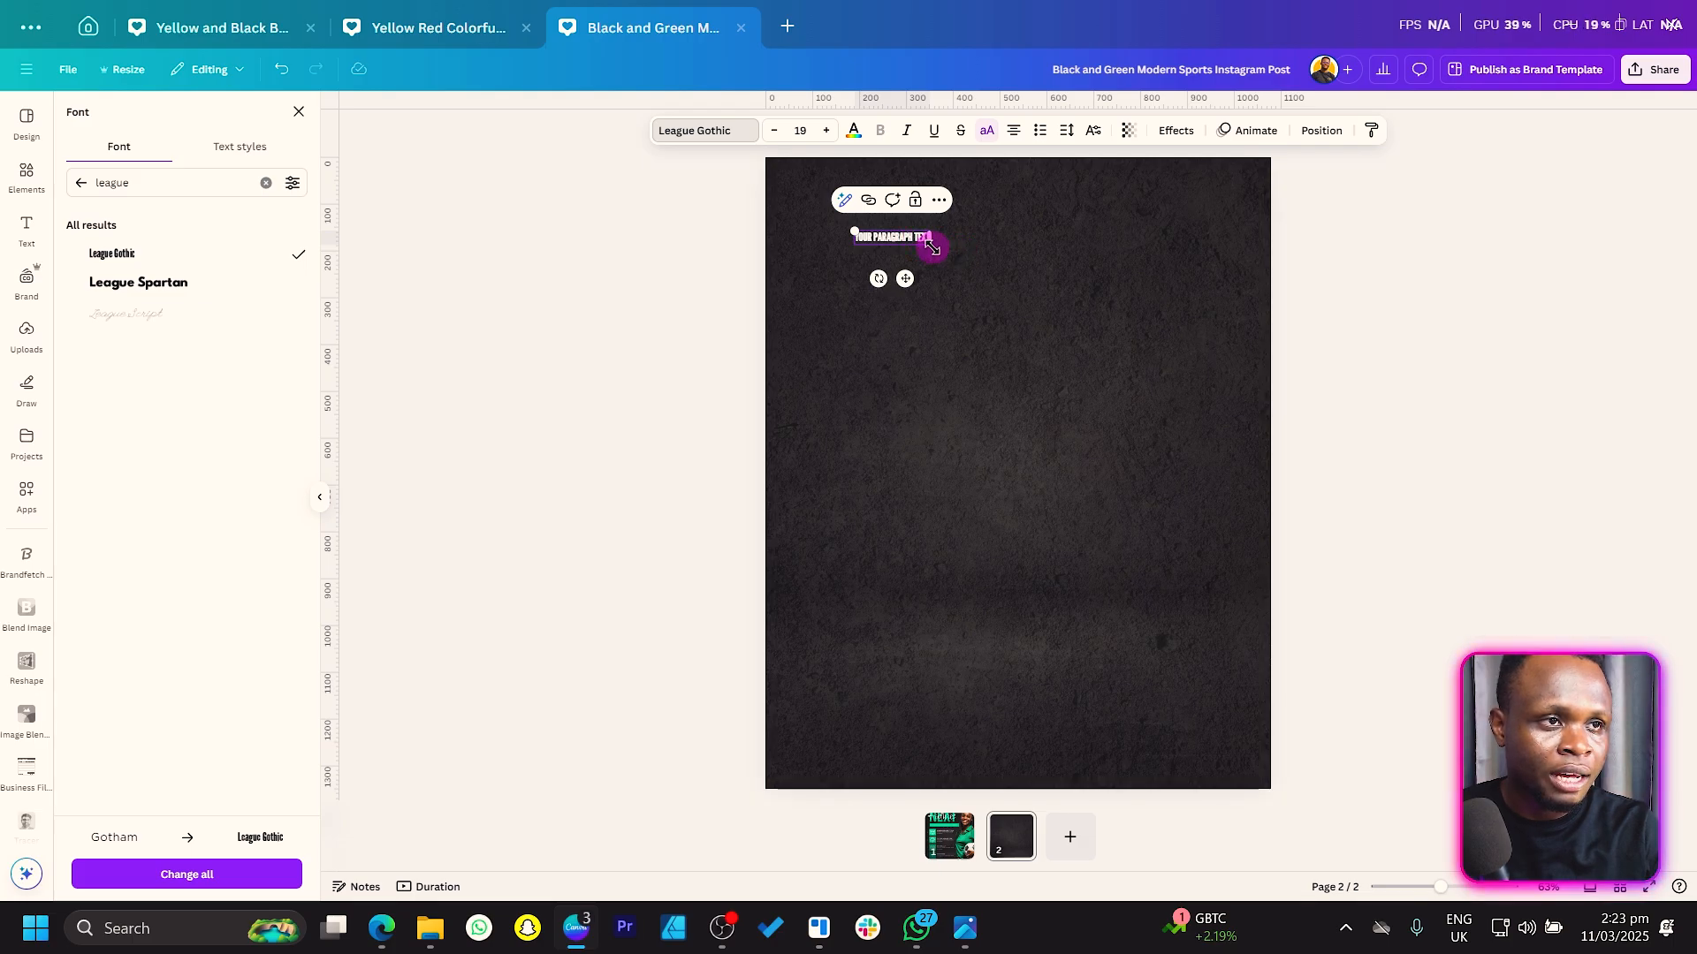
# Replace the placeholder text with "NEXT" and enlarge the heading to about size 240.
pyautogui.moveTo(933, 247); pyautogui.dragTo(1264, 436)
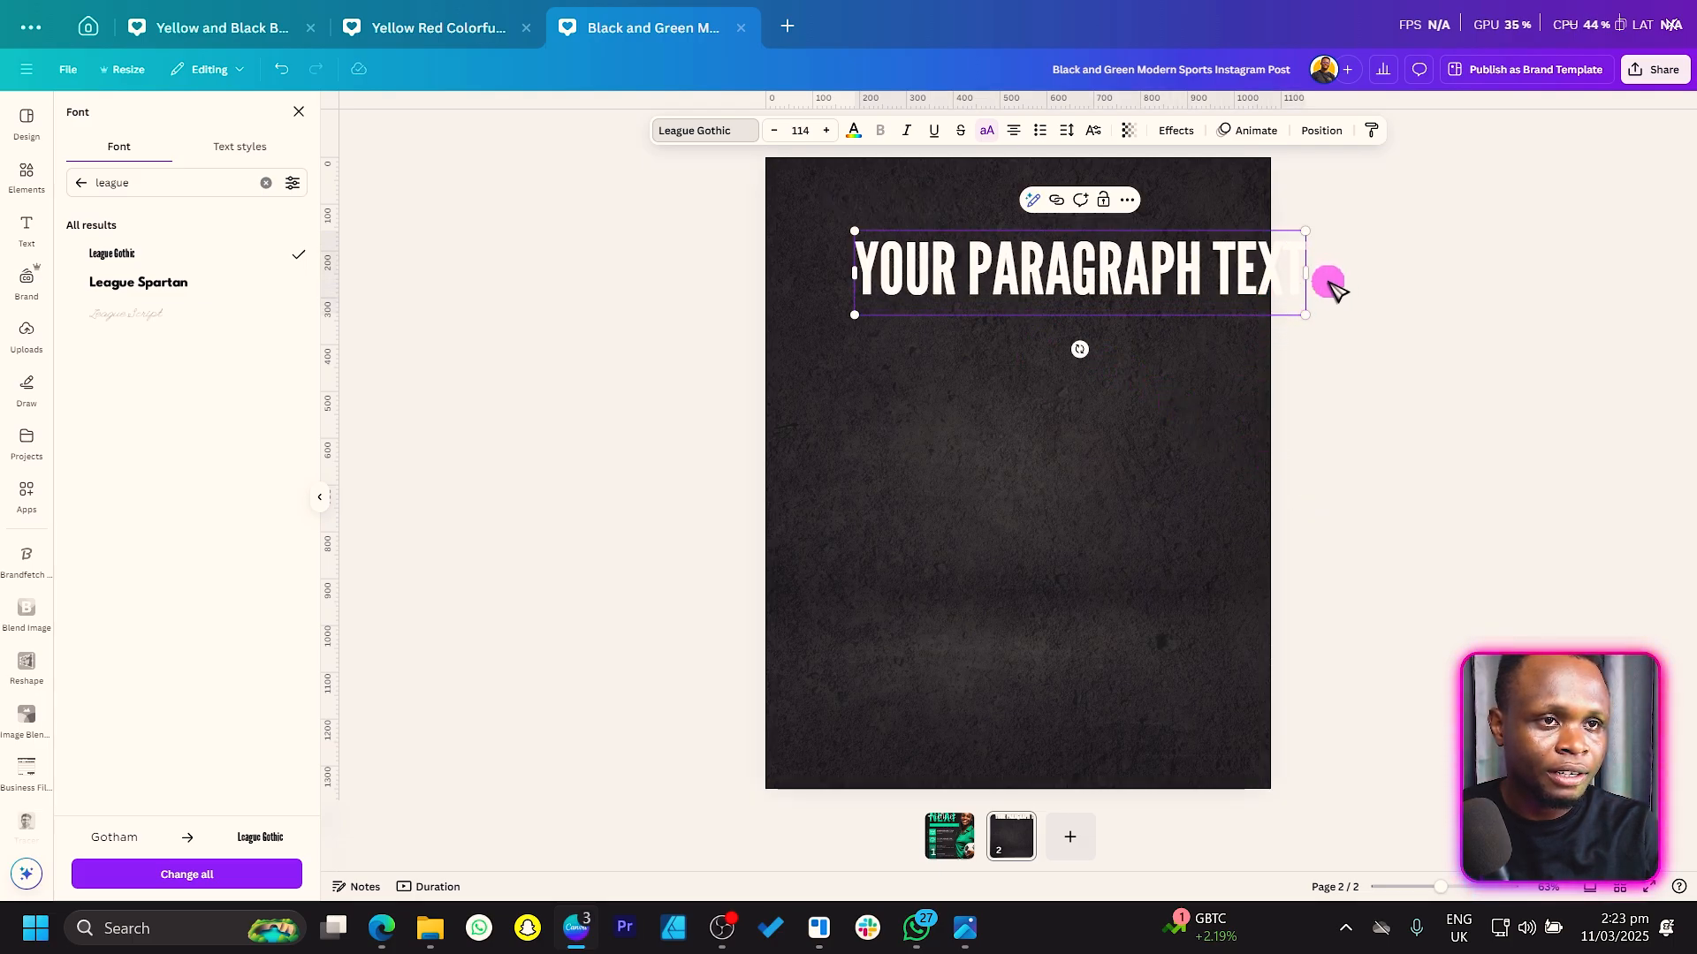
pyautogui.click(1117, 258)
pyautogui.write('NEXT')
pyautogui.hotkey('ctrl', 'a')
pyautogui.write('NEXT')
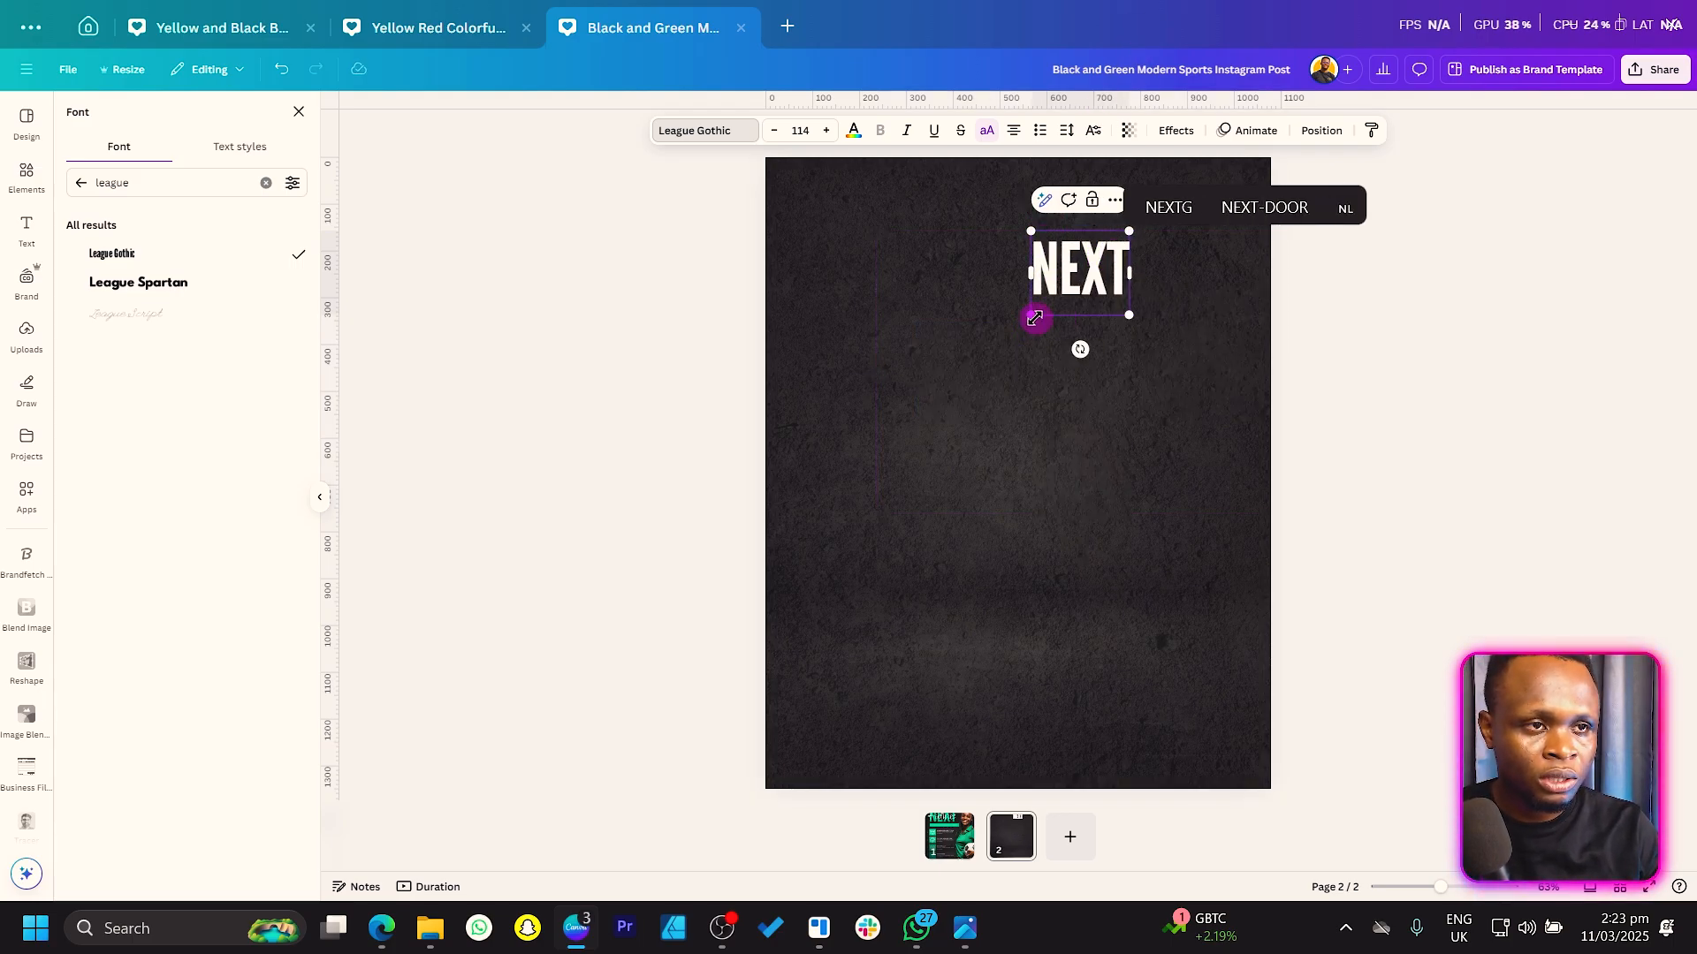
pyautogui.moveTo(1035, 317); pyautogui.dragTo(891, 318)
pyautogui.hotkey('ctrl', 'f')
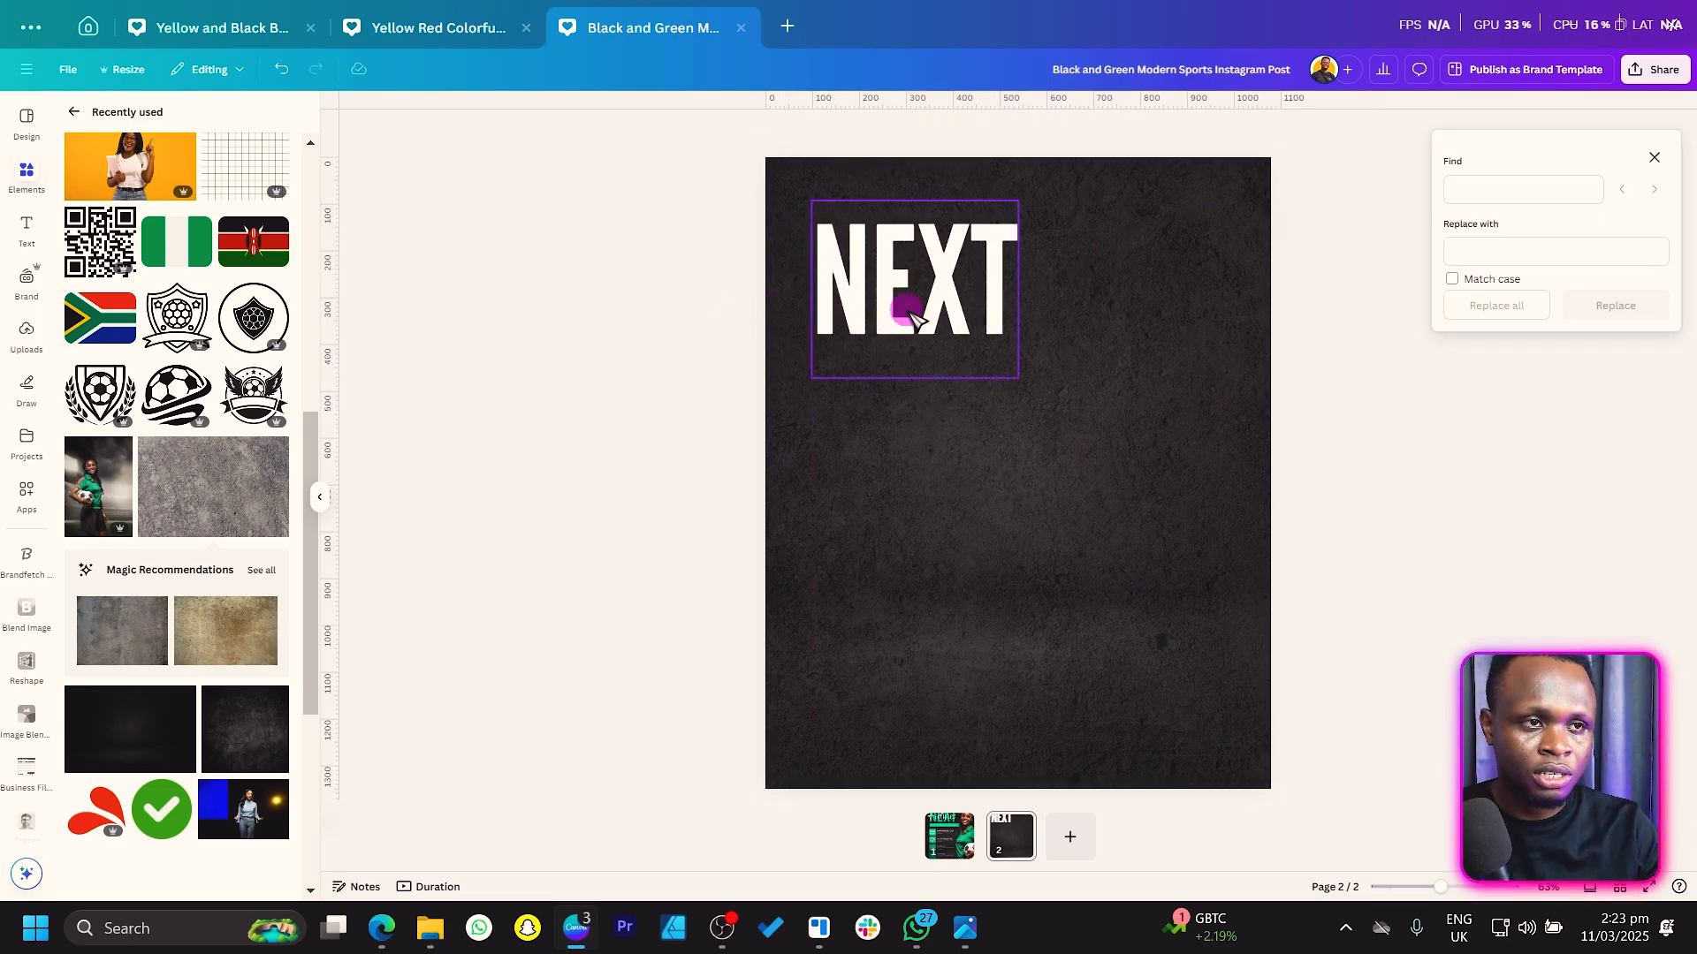
# Duplicate the NEXT heading below the original and set the copy's font to Comforter Brush.
pyautogui.click(880, 325)
pyautogui.hotkey('ctrl', 'd')
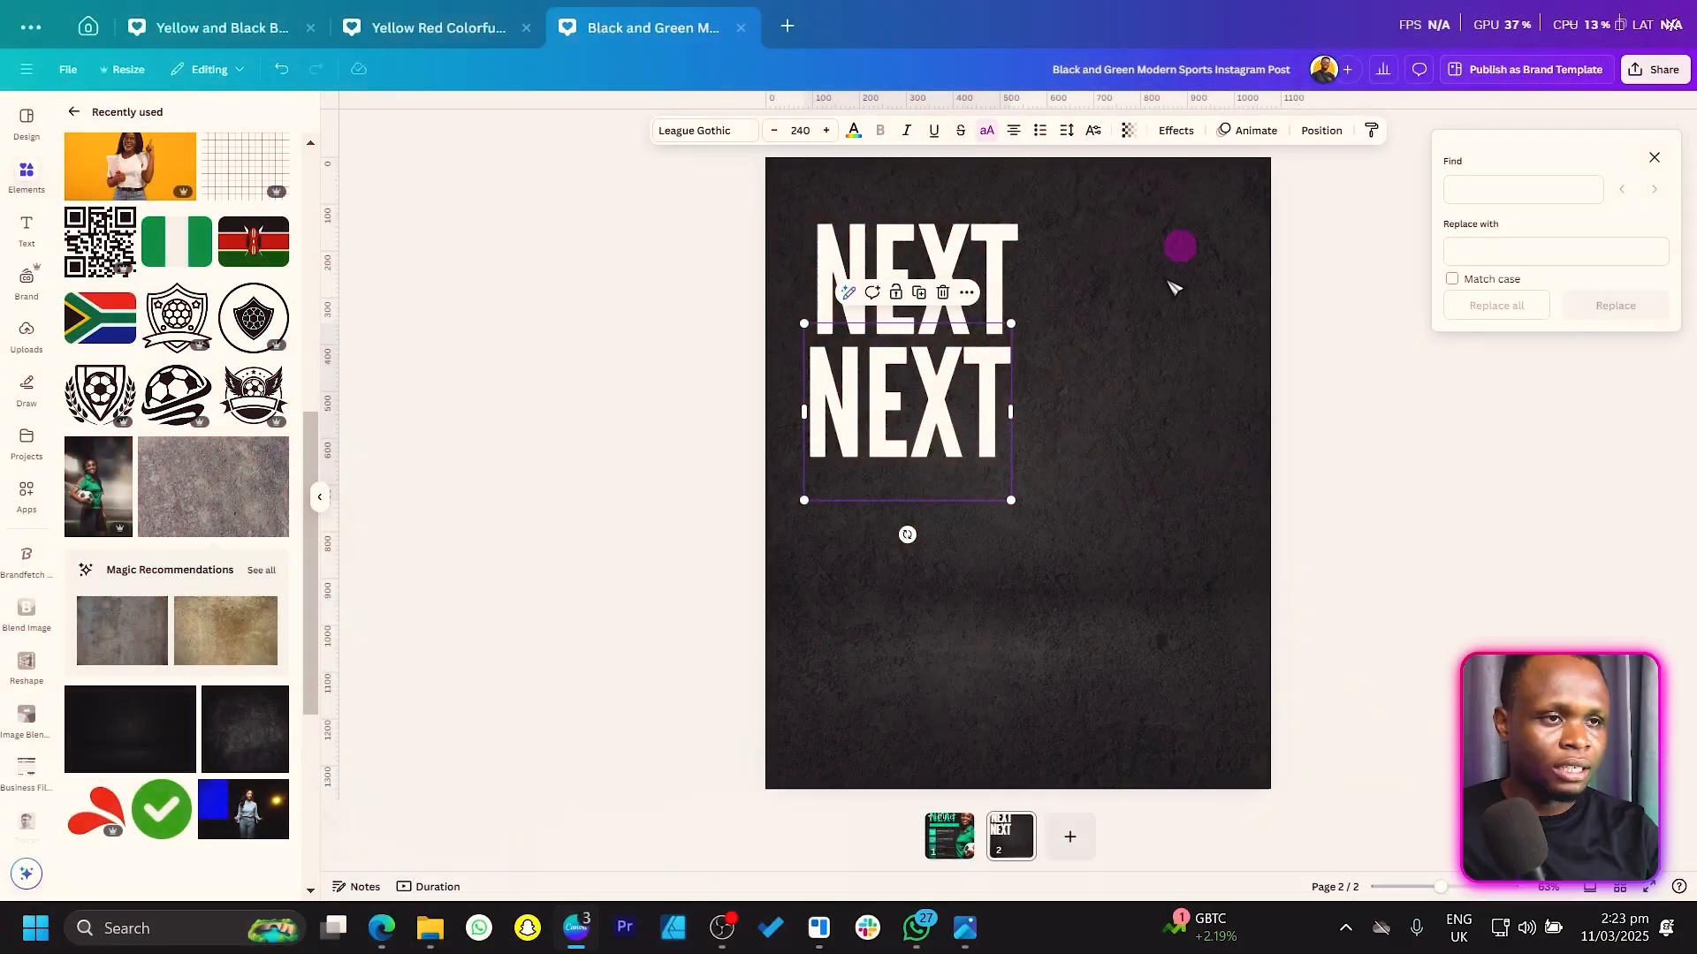
pyautogui.click(714, 134)
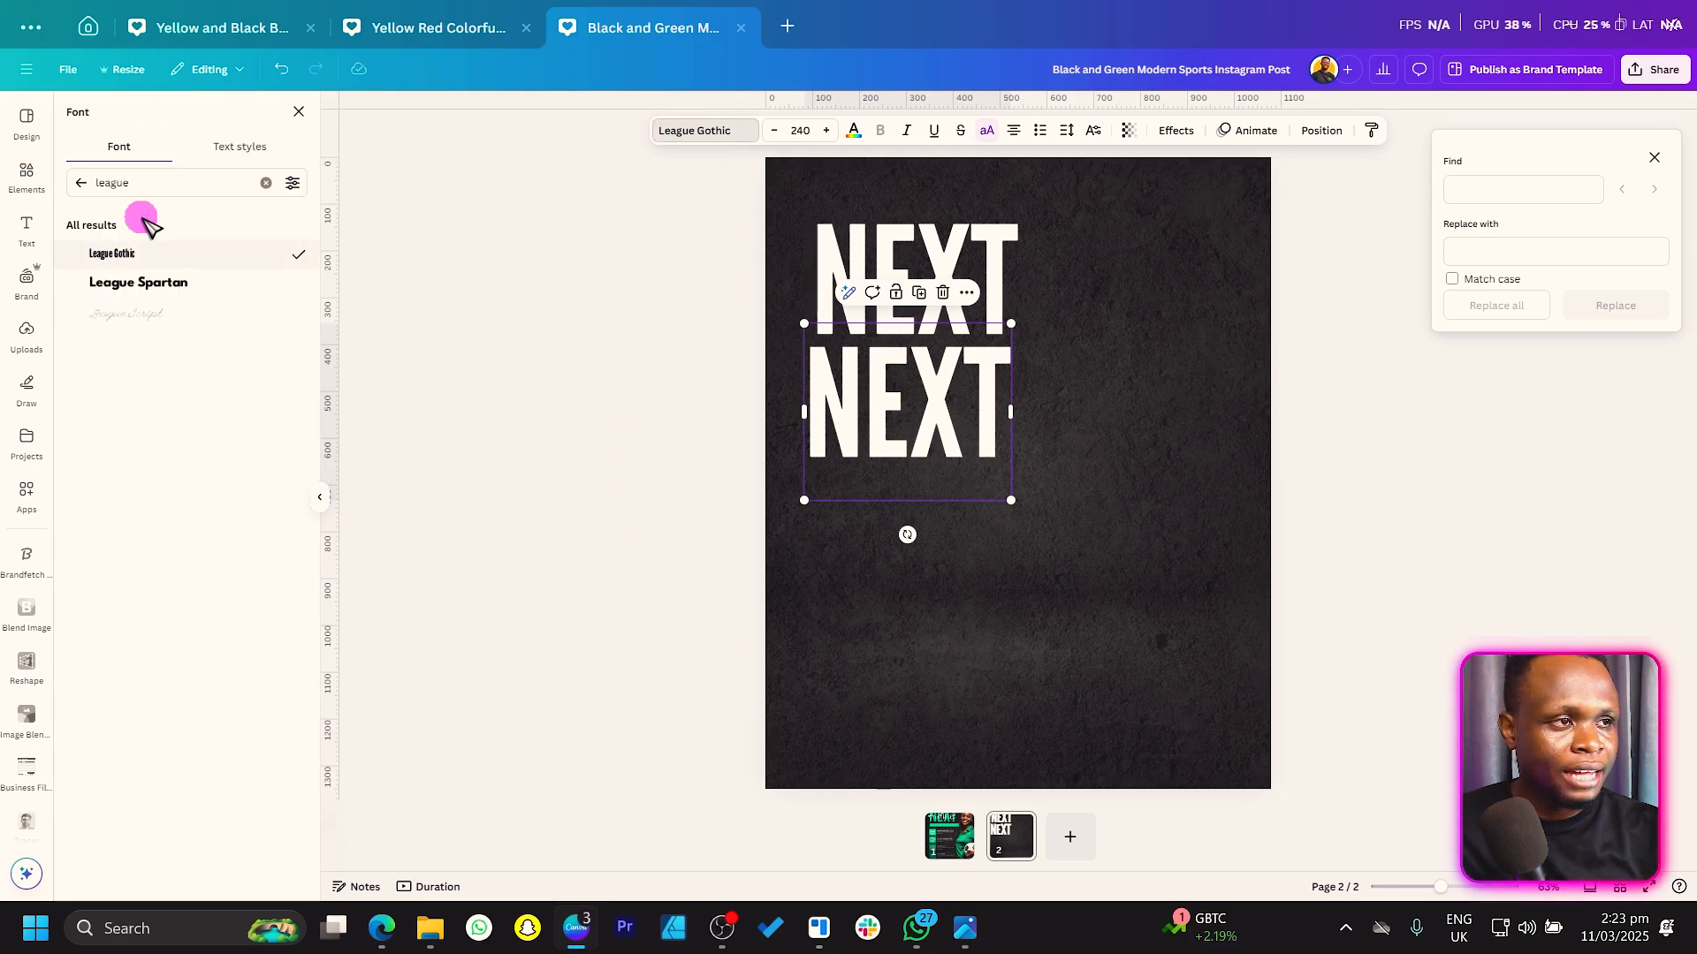
pyautogui.click(266, 183)
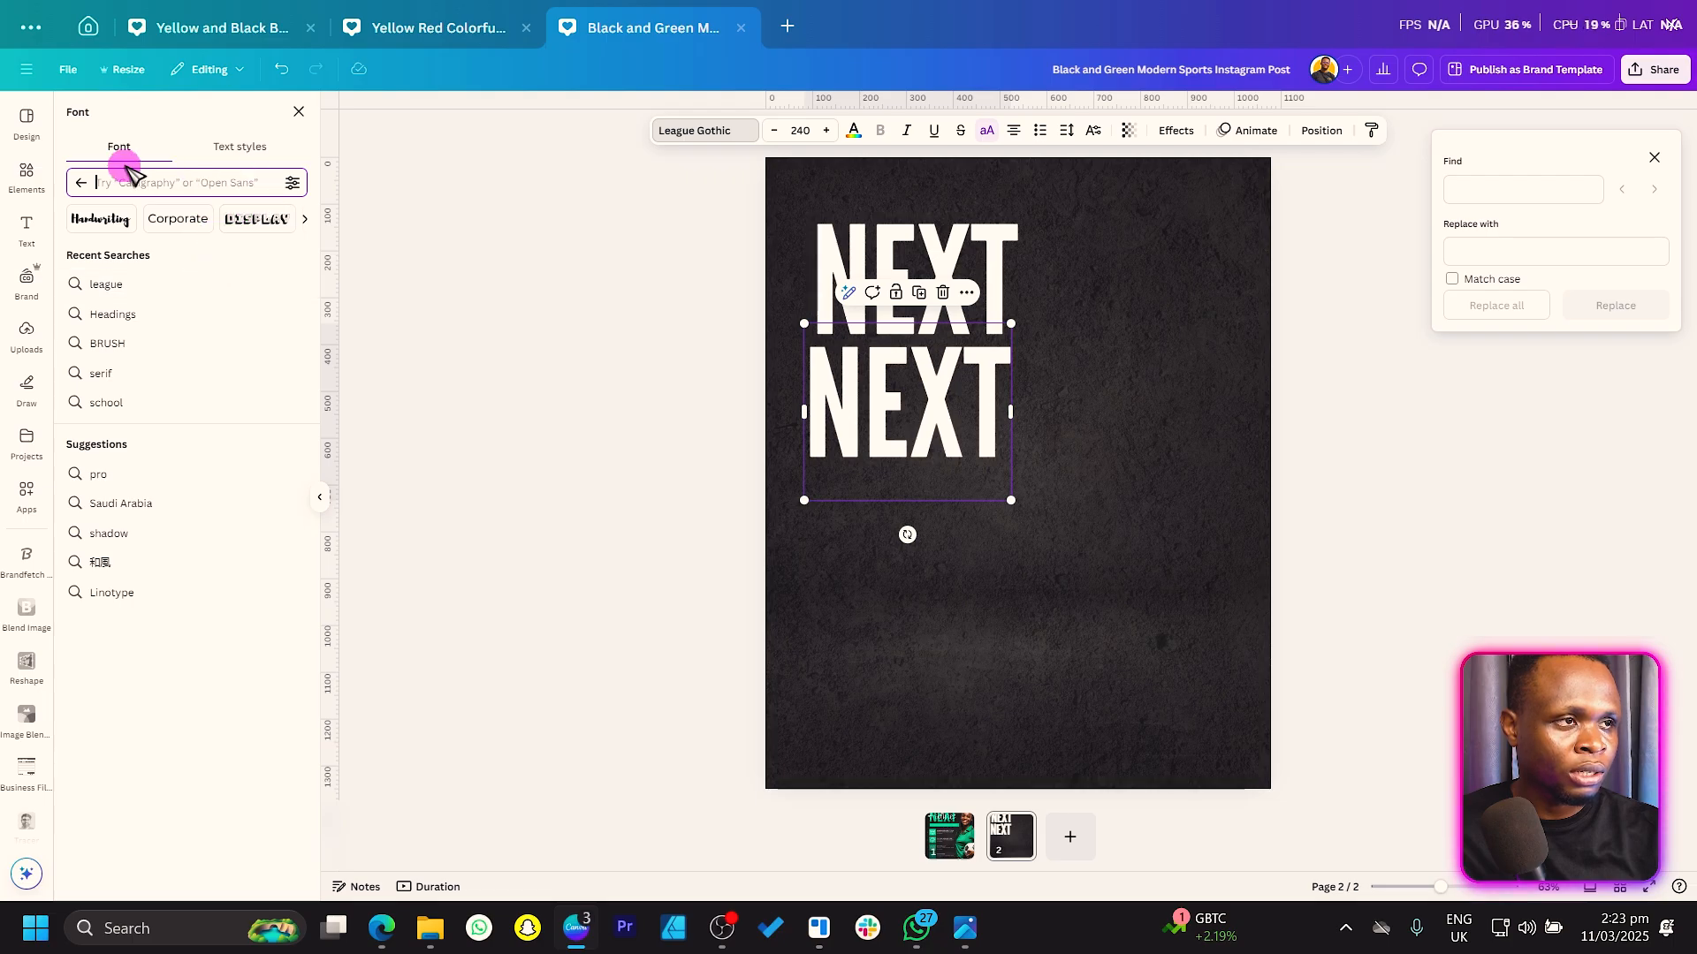
pyautogui.click(82, 184)
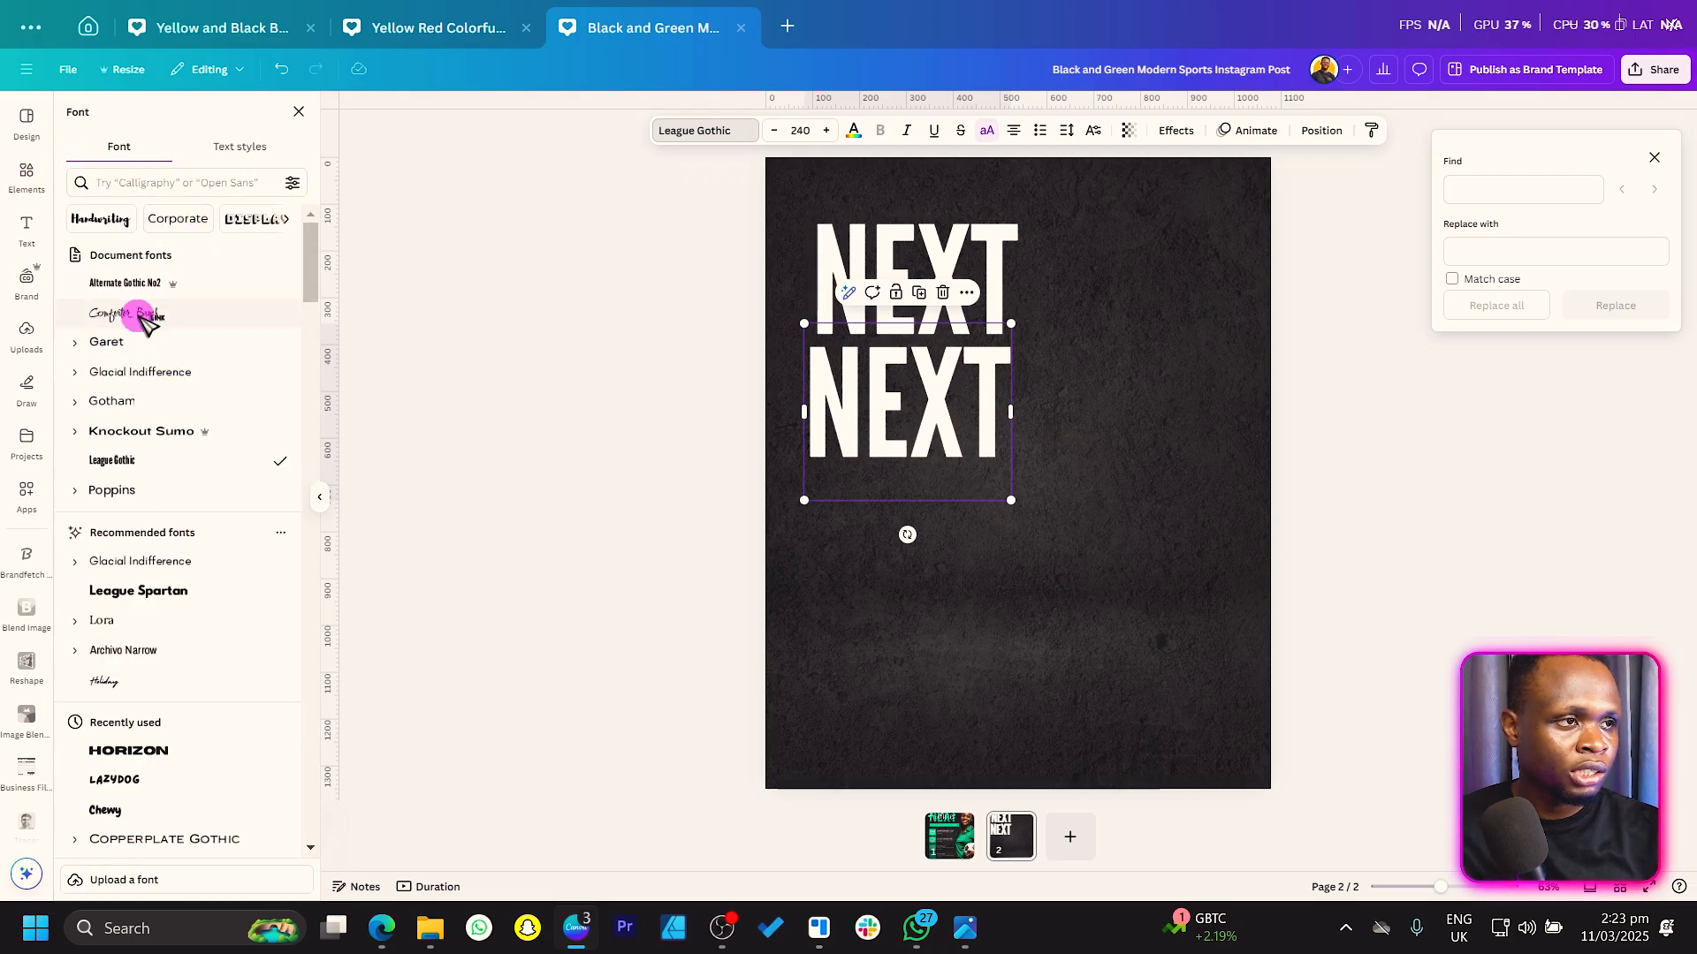
pyautogui.click(141, 315)
pyautogui.click(675, 132)
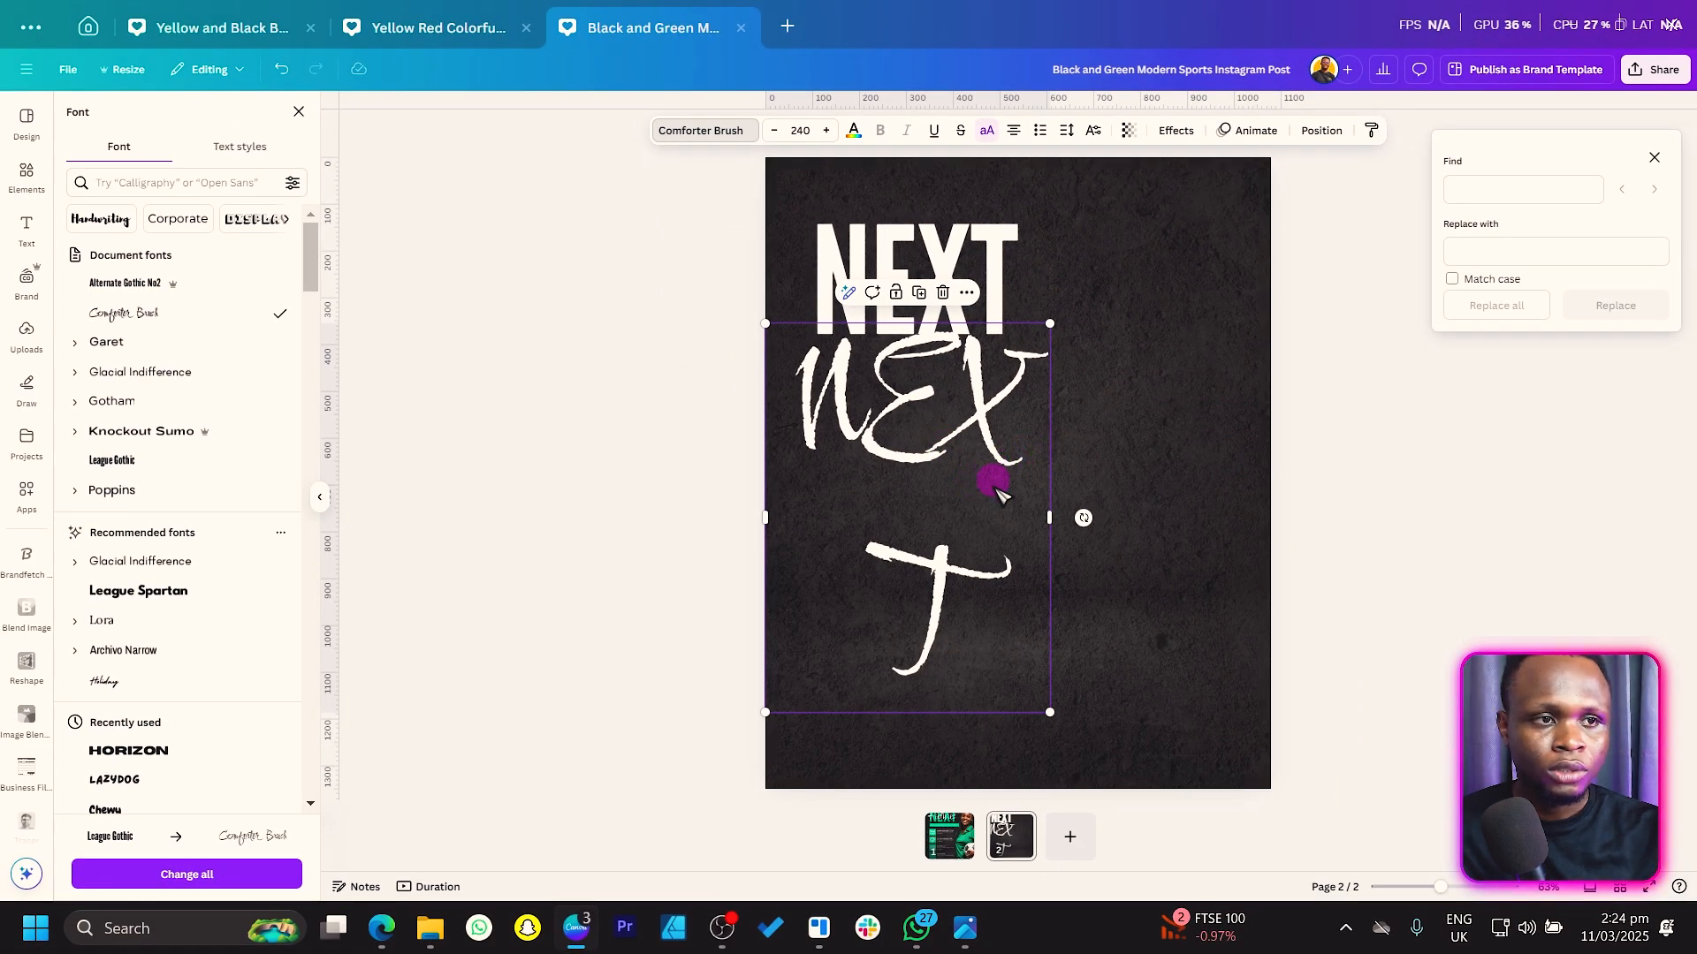
# Replace the copied heading's text with "Fixtures", turn off its uppercase formatting, and fit it on one line at size 200.
pyautogui.doubleClick(939, 521)
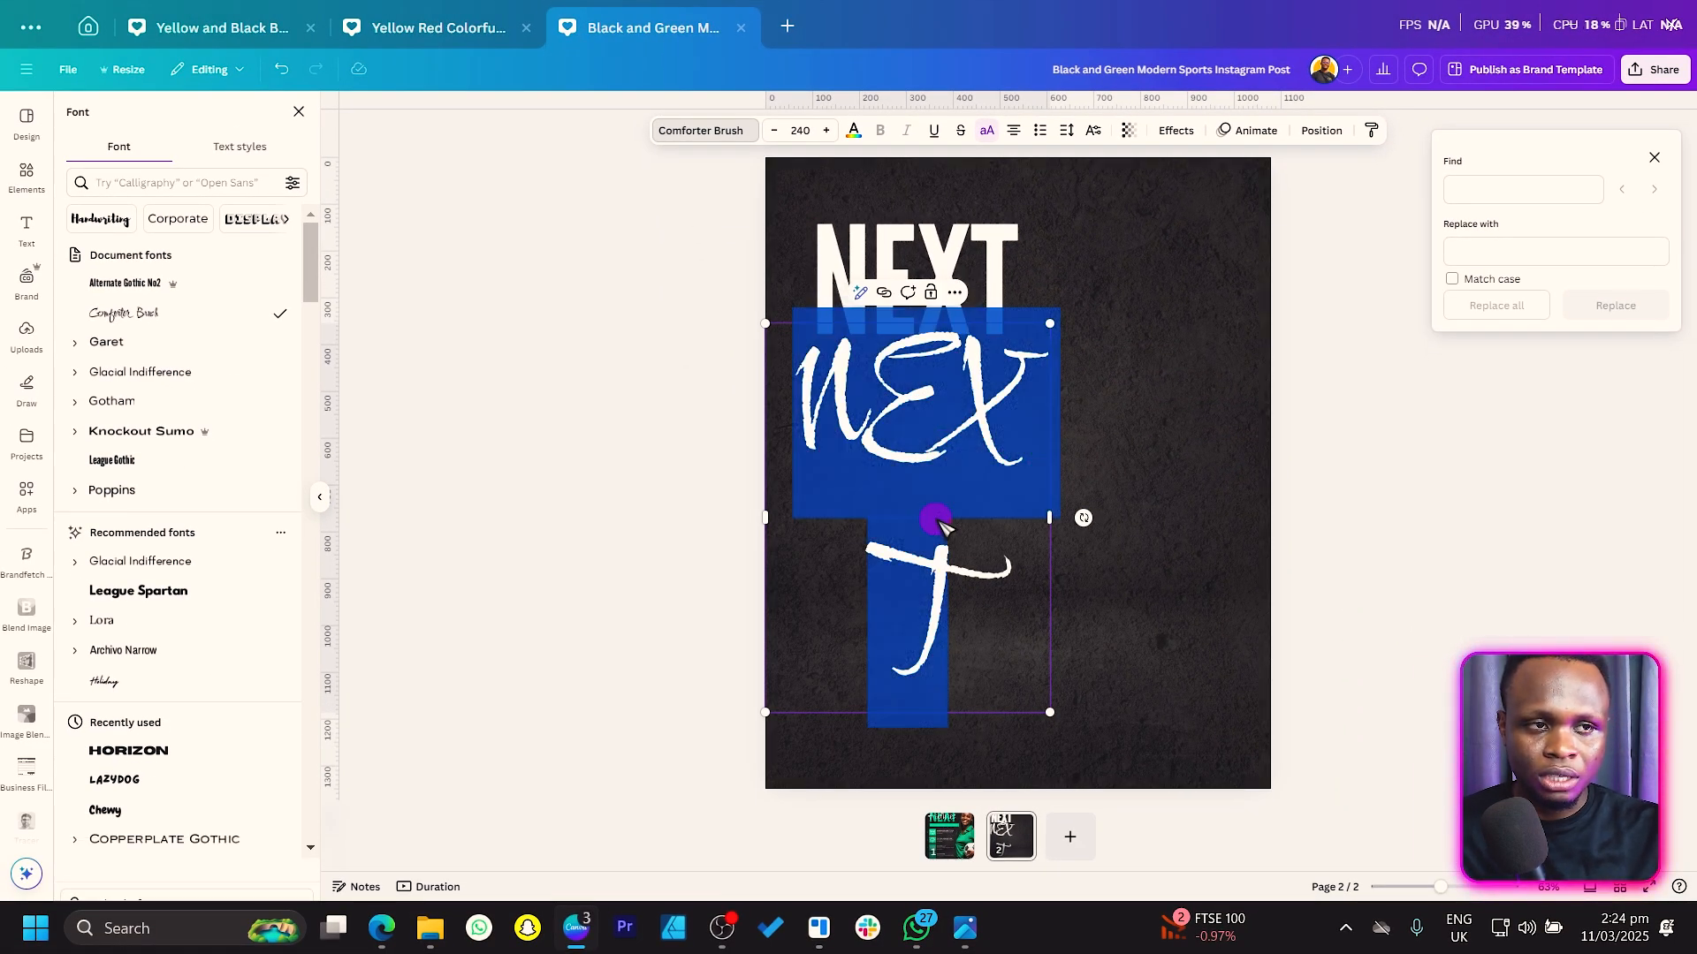
pyautogui.click(988, 130)
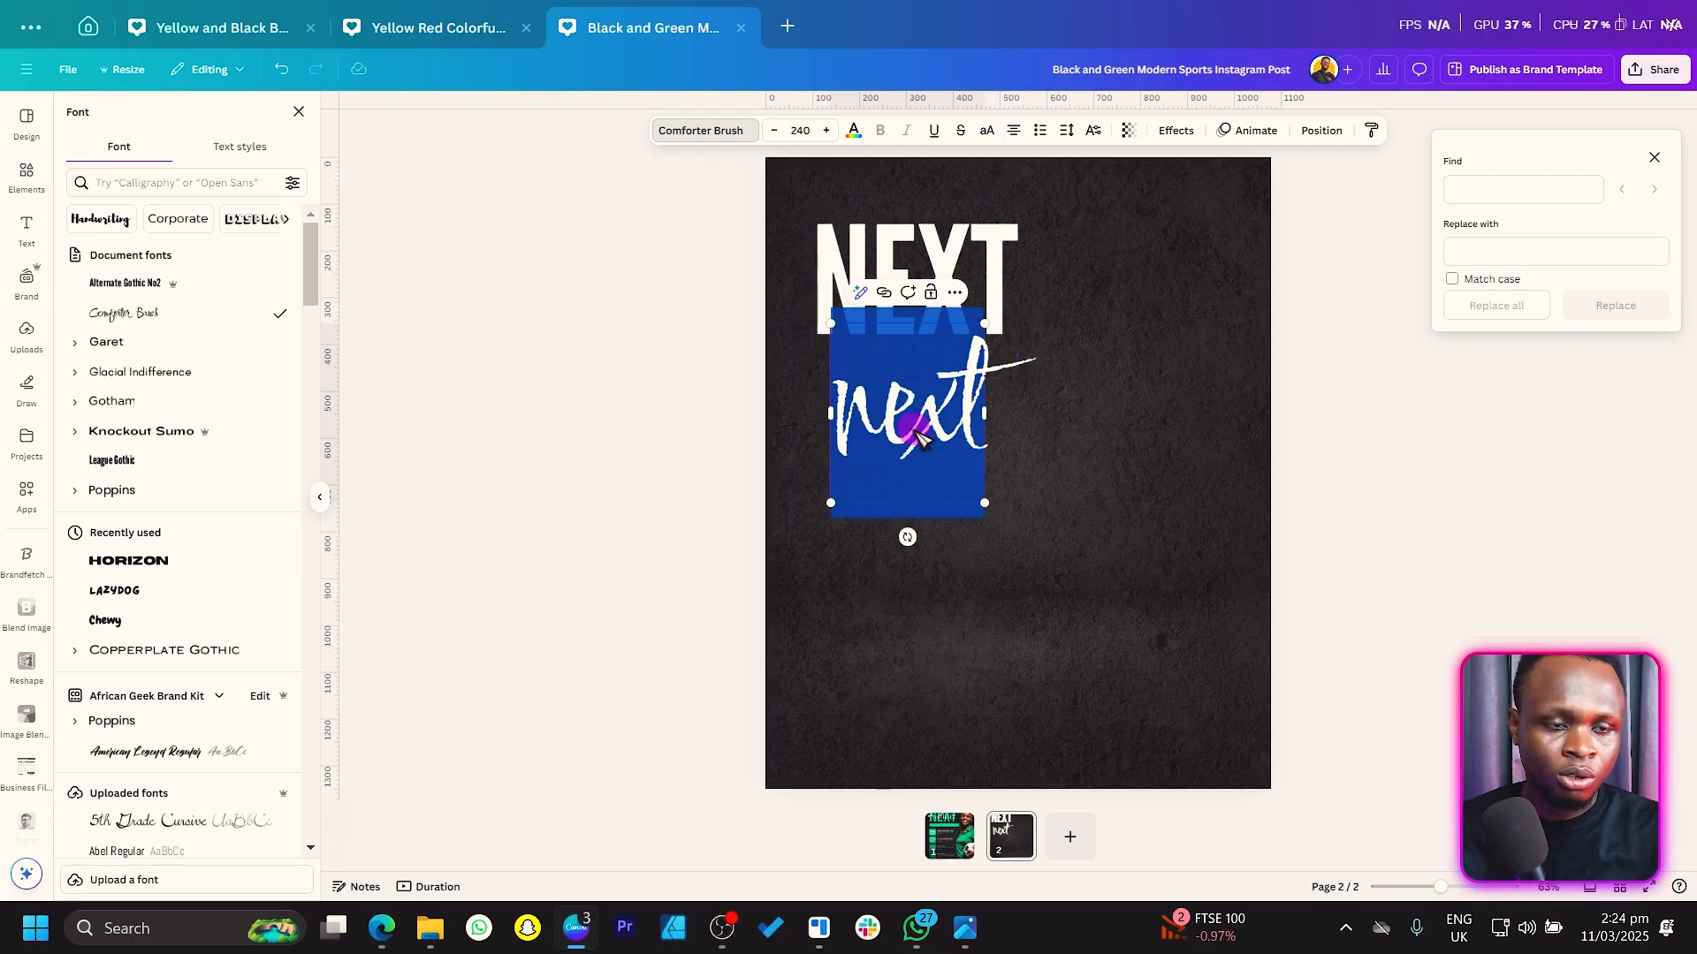
pyautogui.write('Fix')
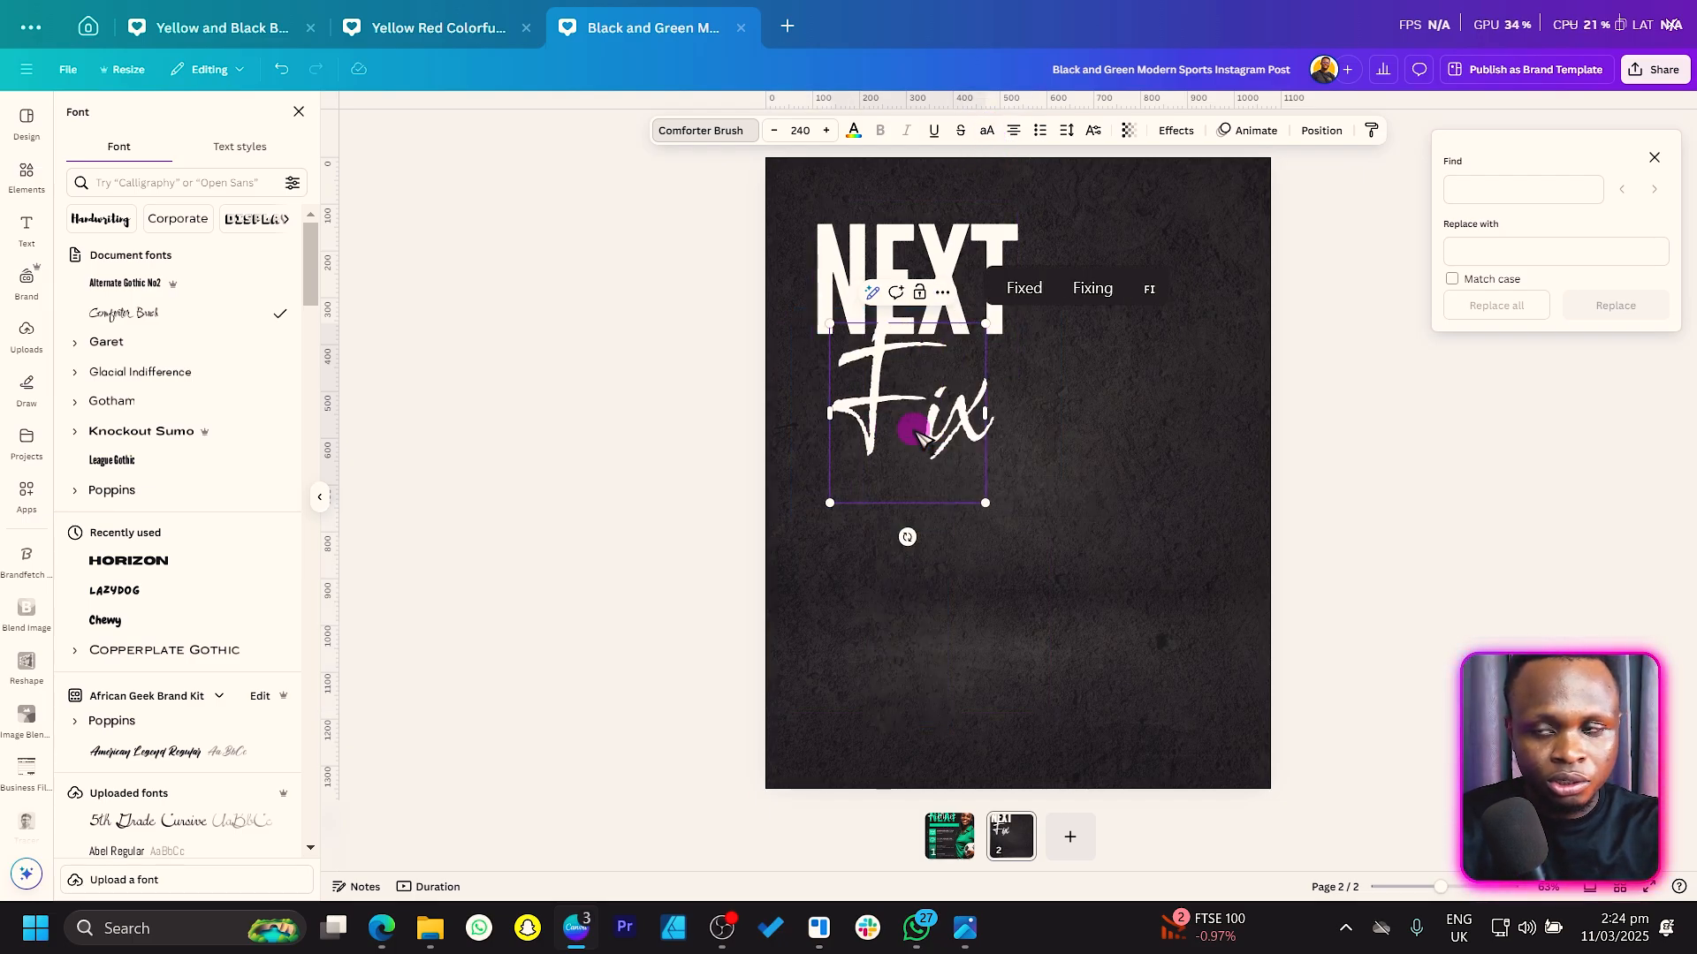
pyautogui.write('tures')
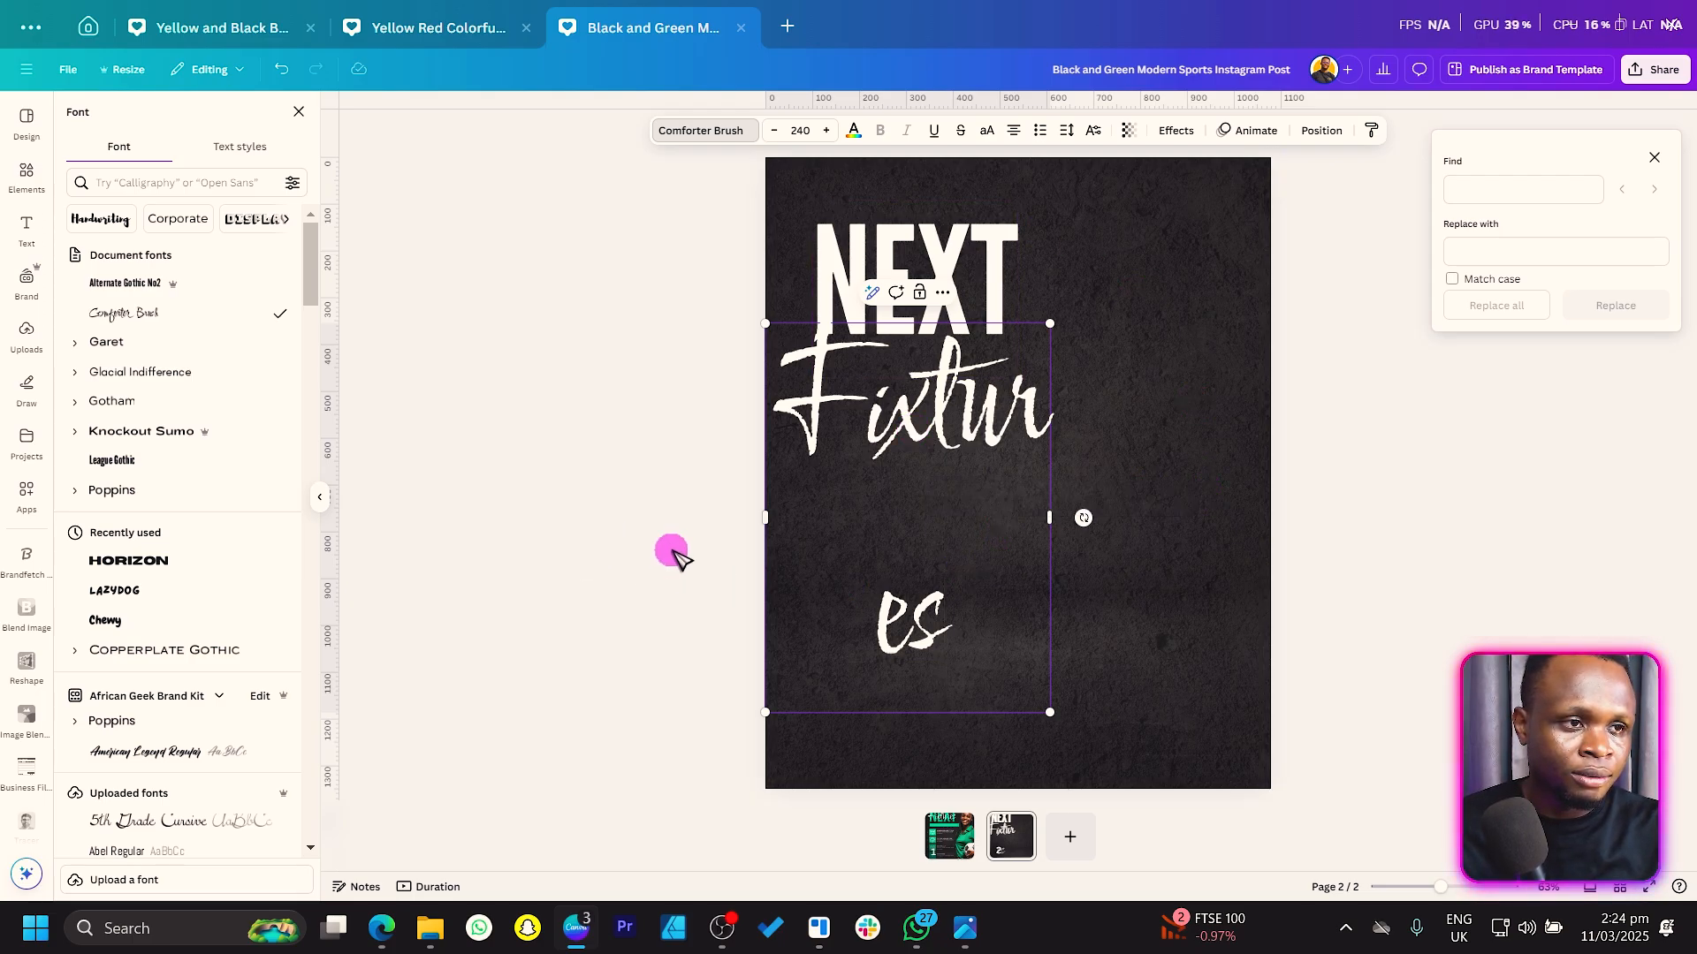
pyautogui.click(968, 502)
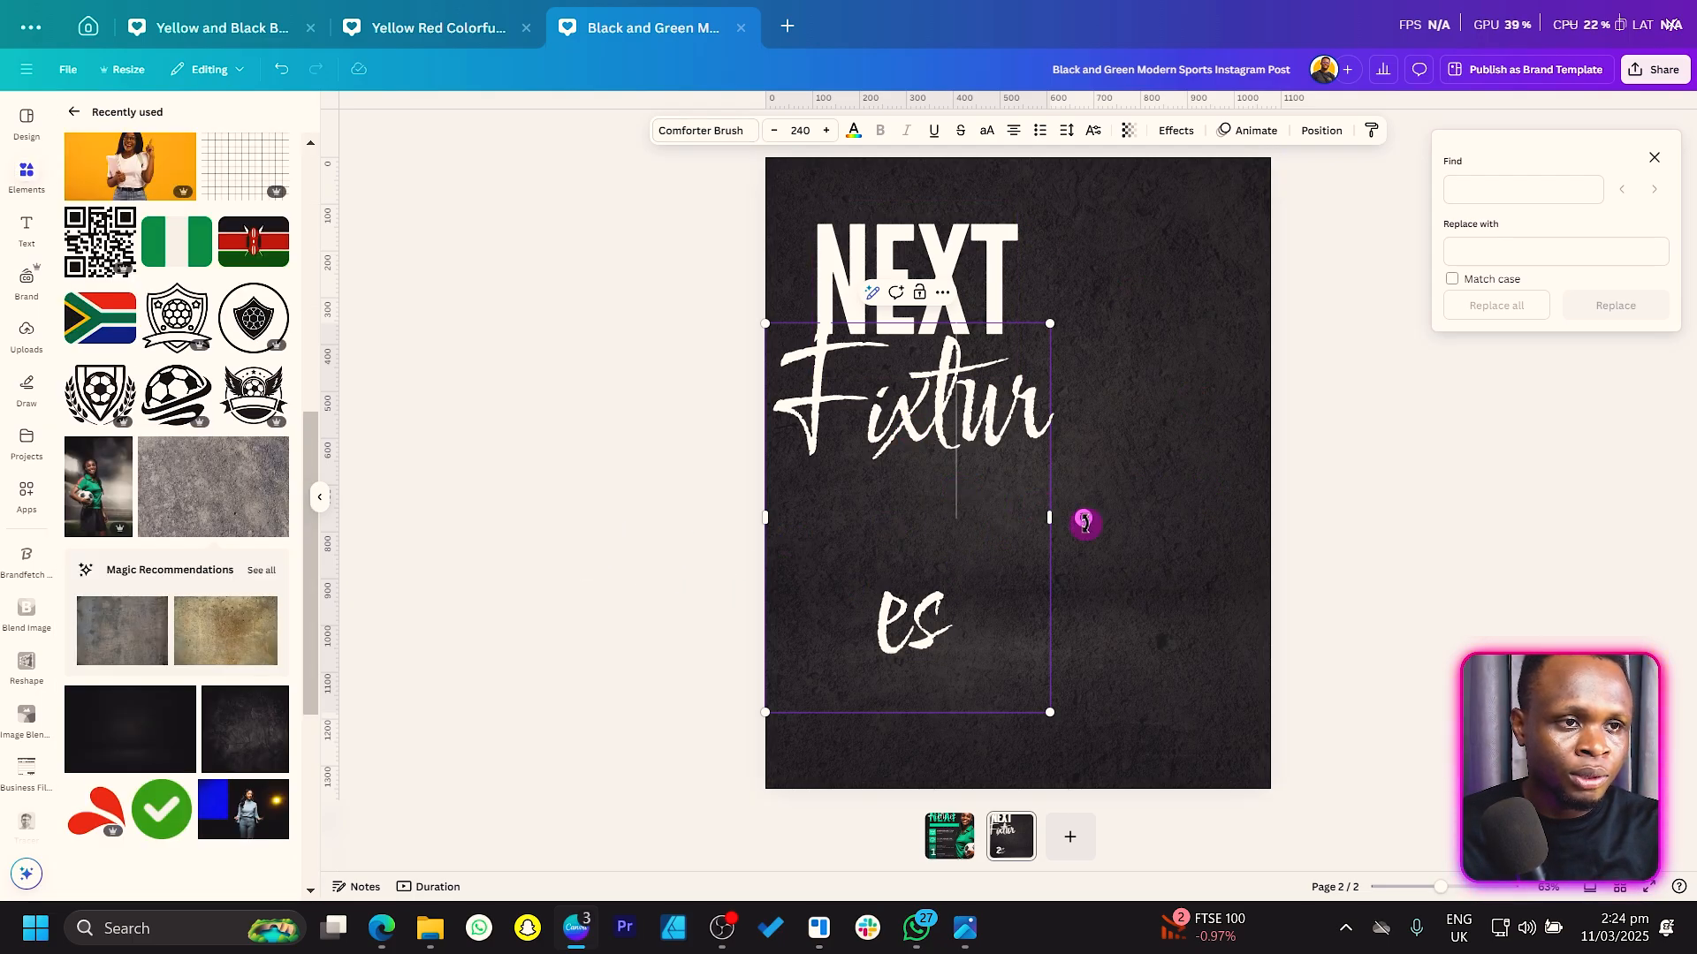
pyautogui.moveTo(1061, 519); pyautogui.dragTo(1091, 474)
# Recolour the NEXT heading with the green from the document colours.
pyautogui.click(966, 235)
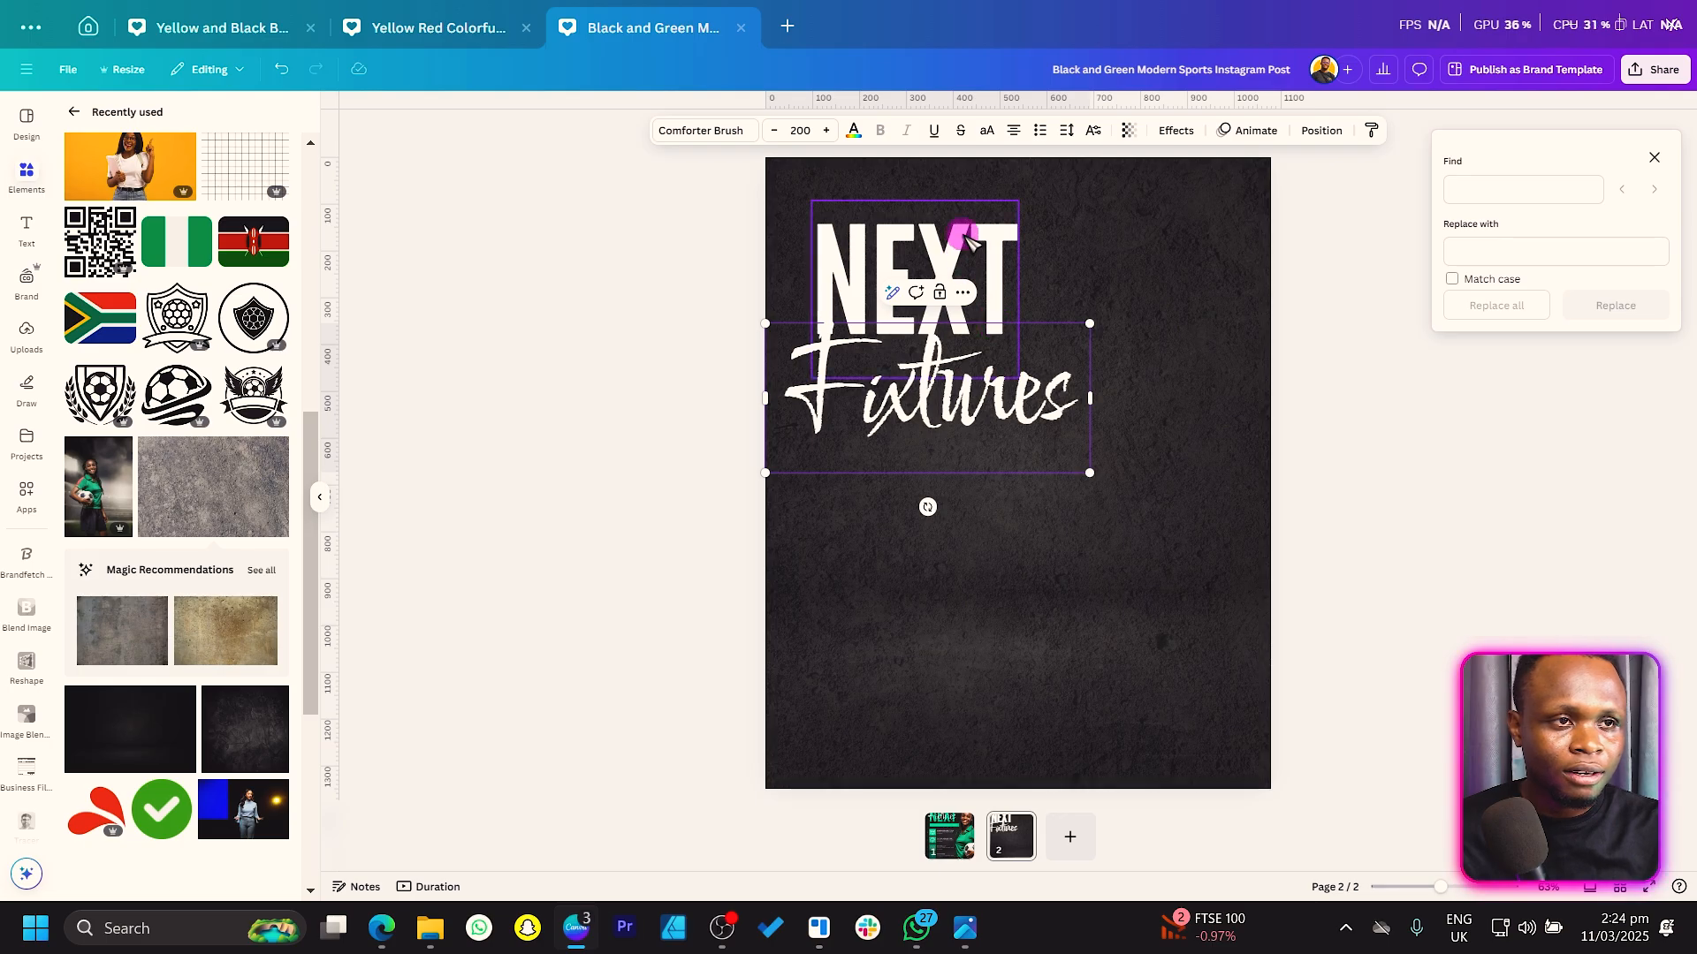
pyautogui.click(853, 130)
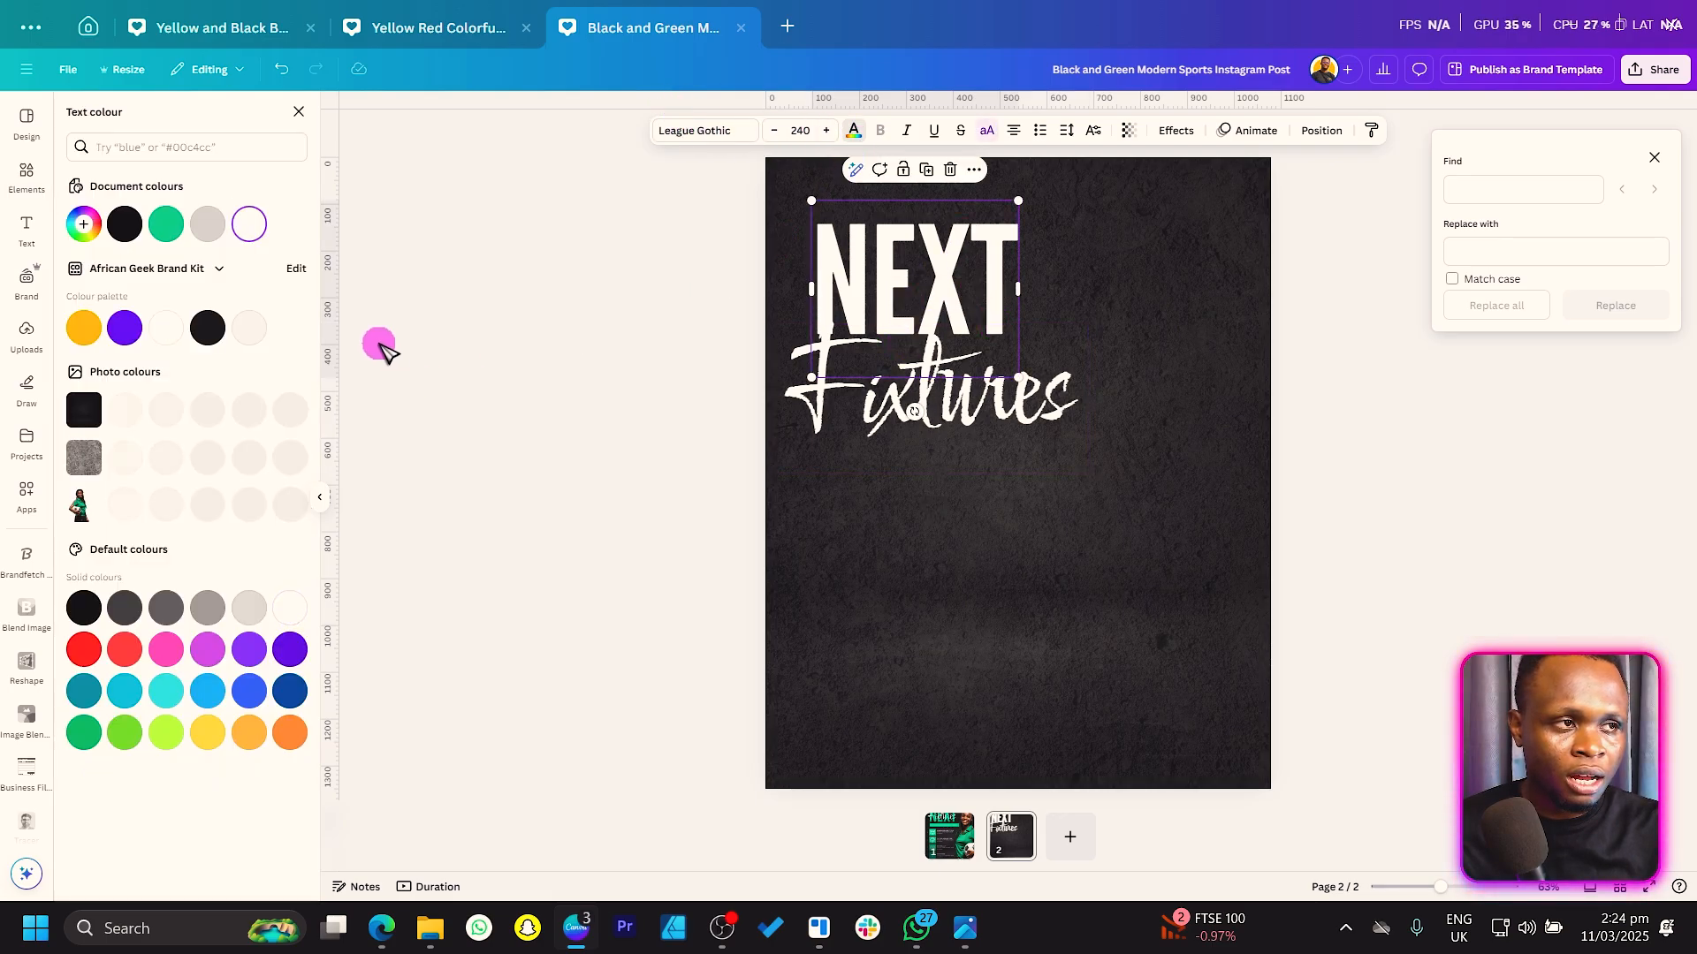
pyautogui.click(174, 229)
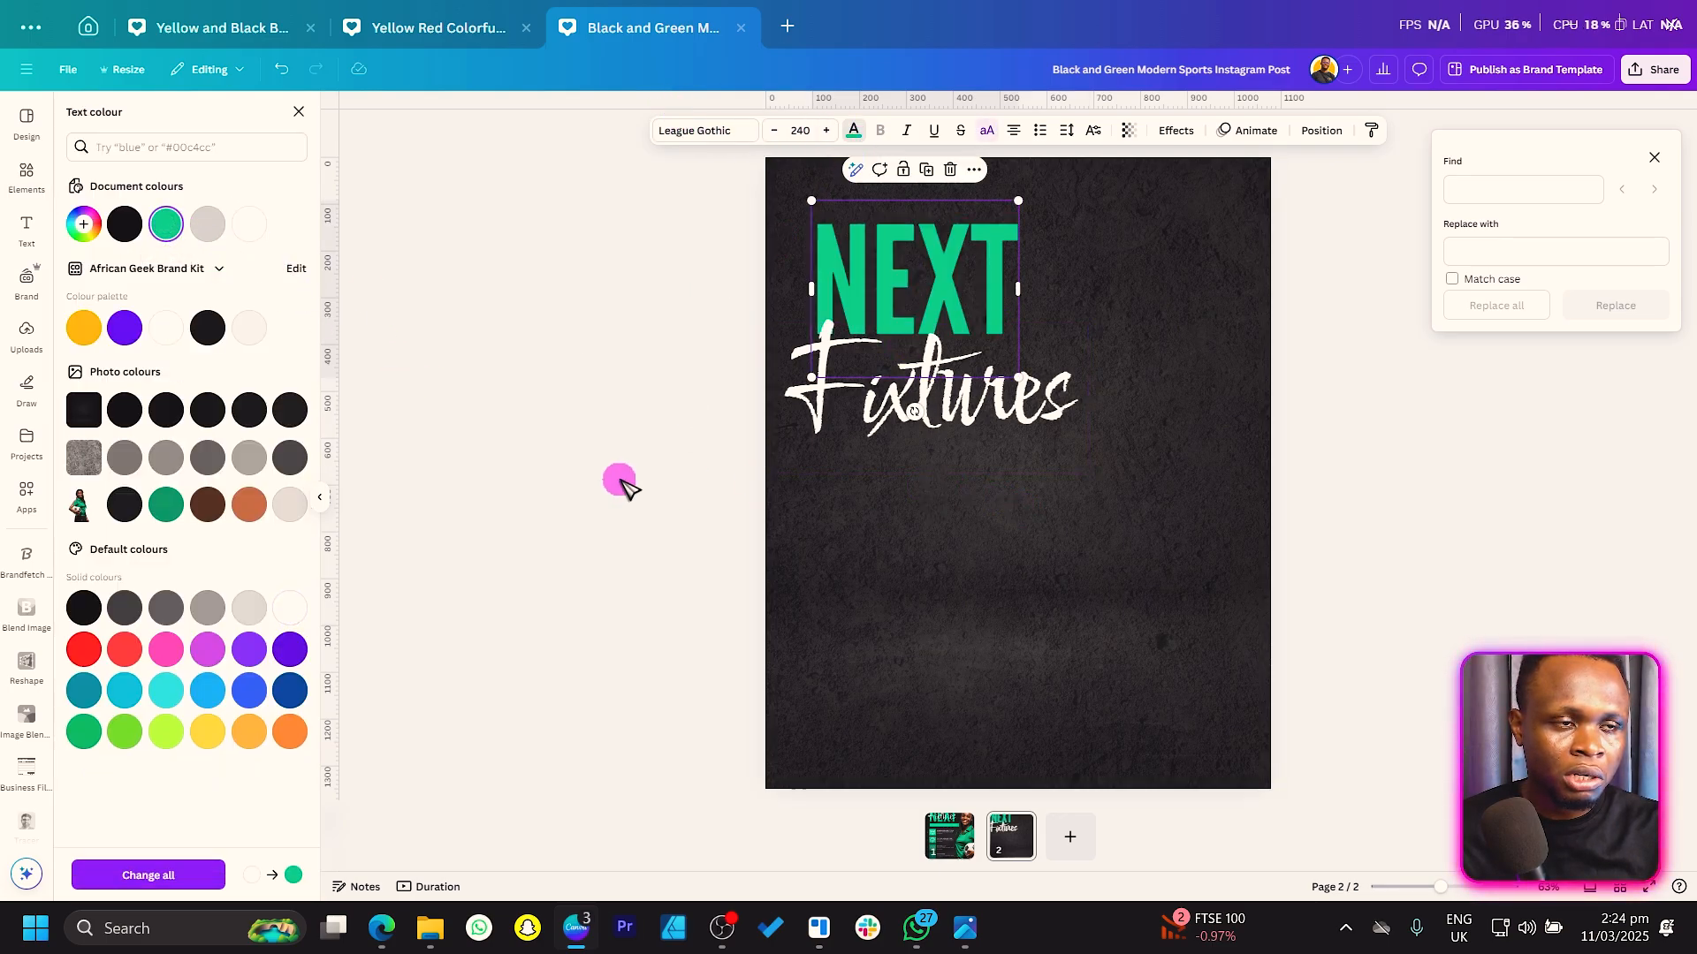
pyautogui.click(788, 449)
pyautogui.click(643, 456)
# Move the brush-style "Fixtures" text up so it overlaps the NEXT heading.
pyautogui.moveTo(871, 408); pyautogui.dragTo(865, 320)
pyautogui.moveTo(1076, 223); pyautogui.dragTo(1056, 229)
pyautogui.click(574, 408)
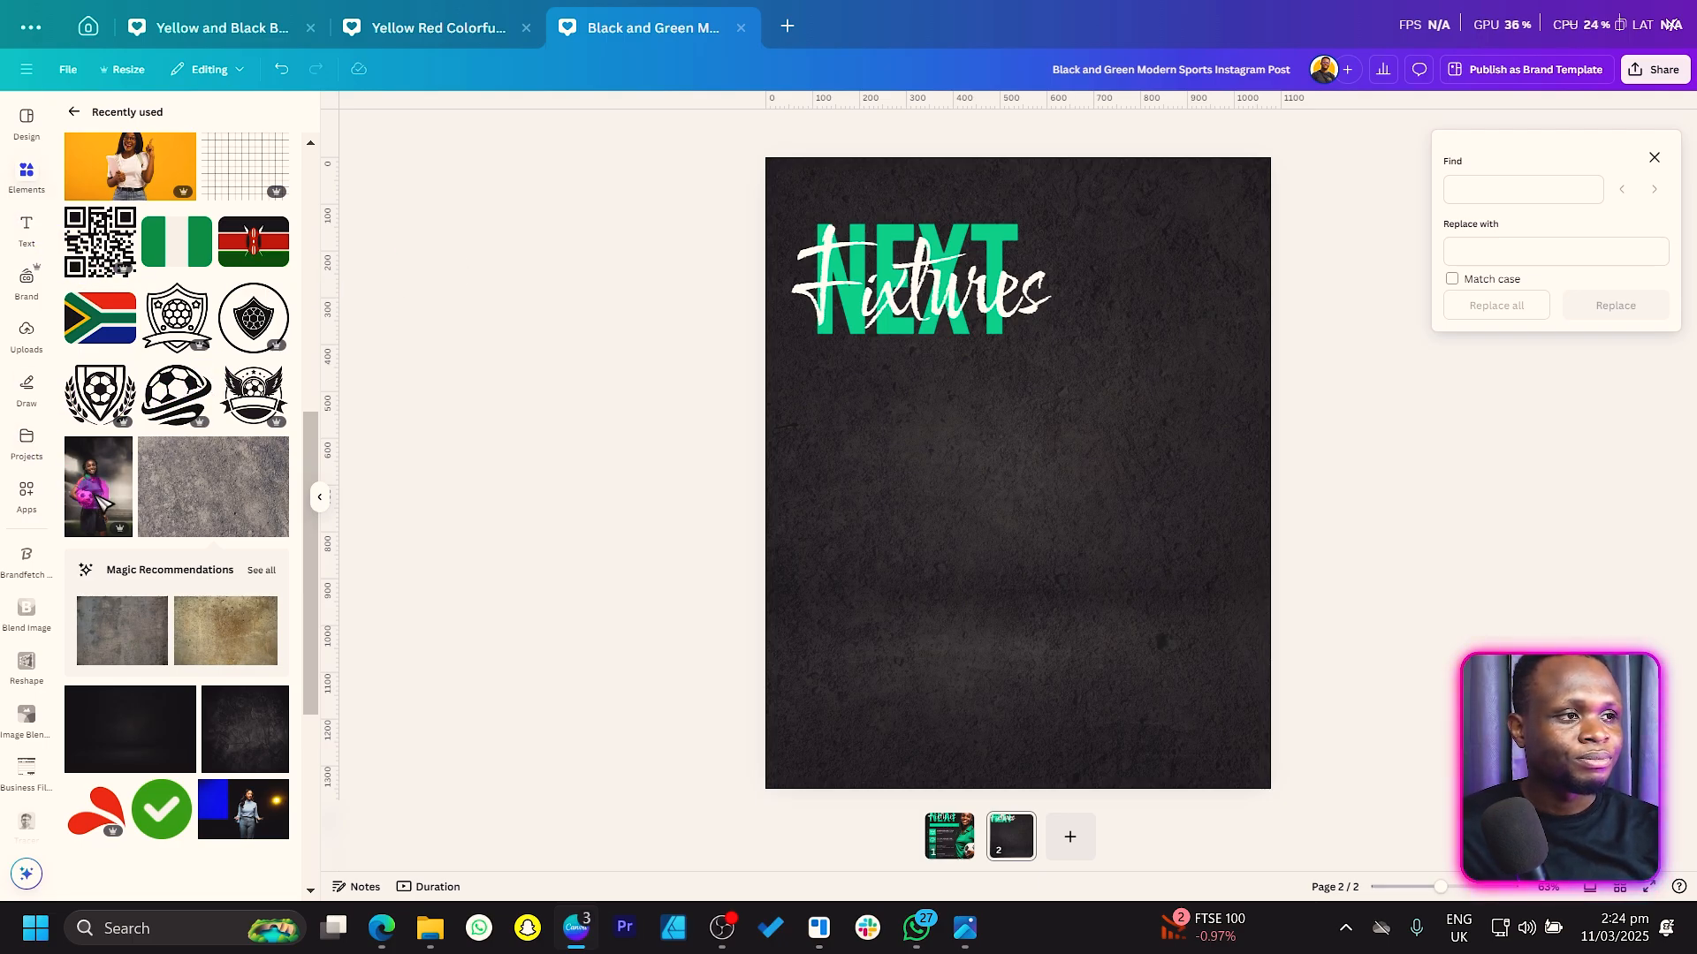
# Add the recently used female soccer player photo beside the heading on the page's right side and remove its background.
pyautogui.click(120, 448)
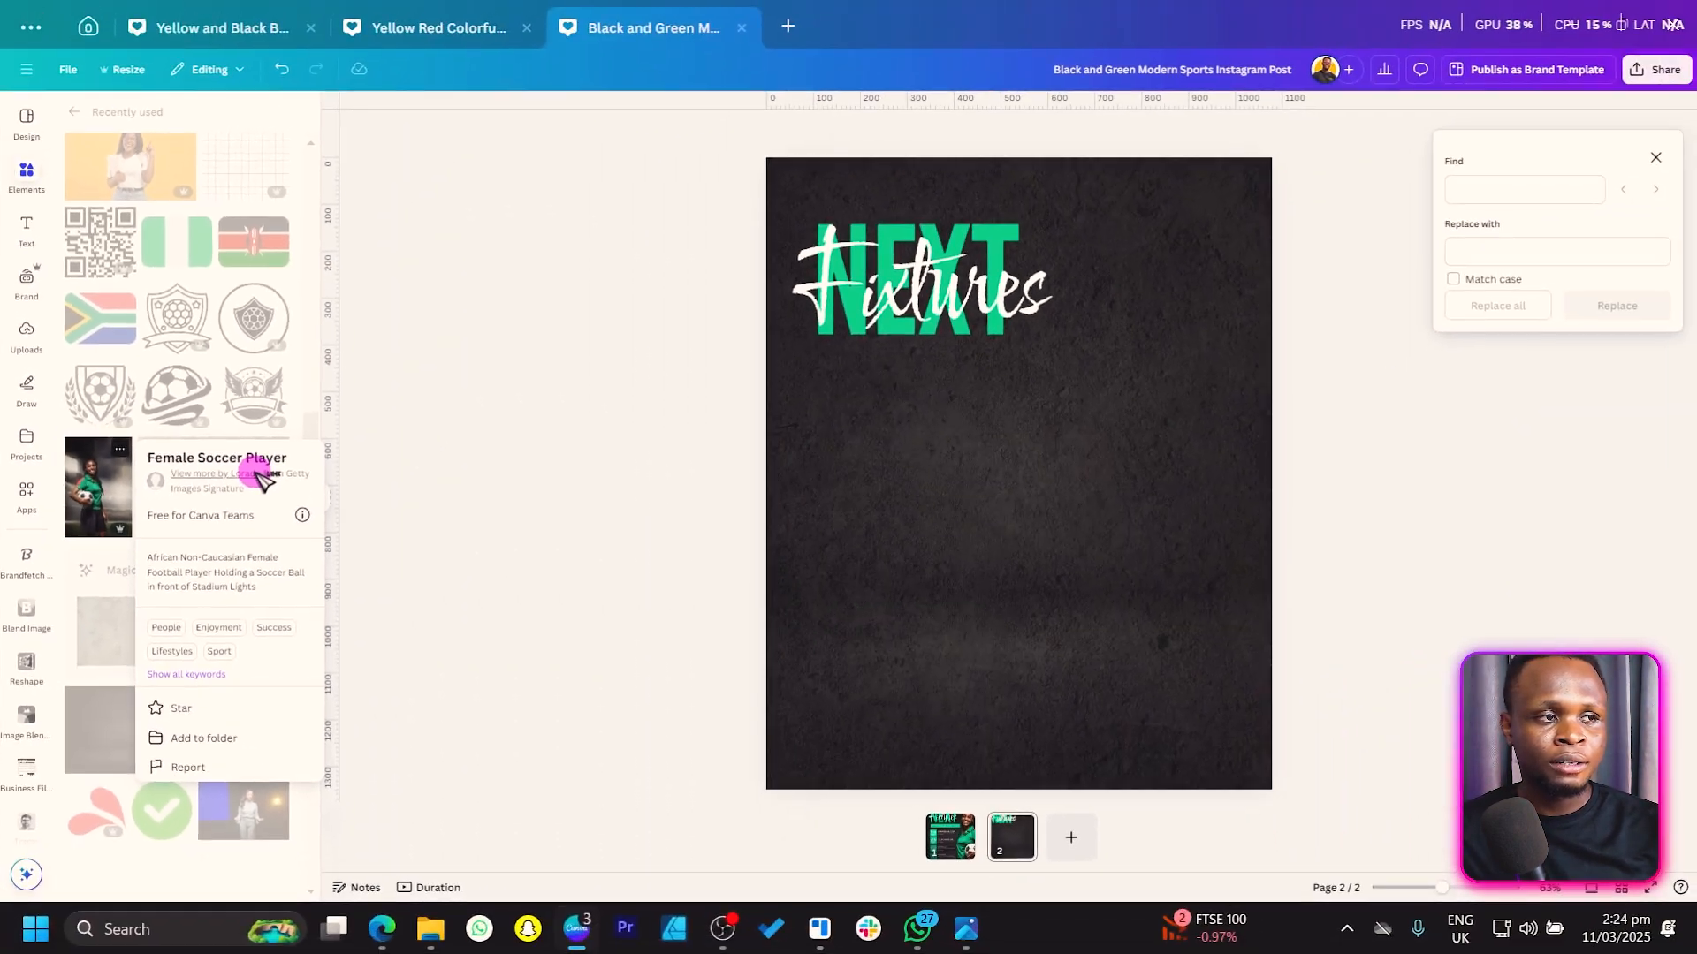
pyautogui.click(1233, 479)
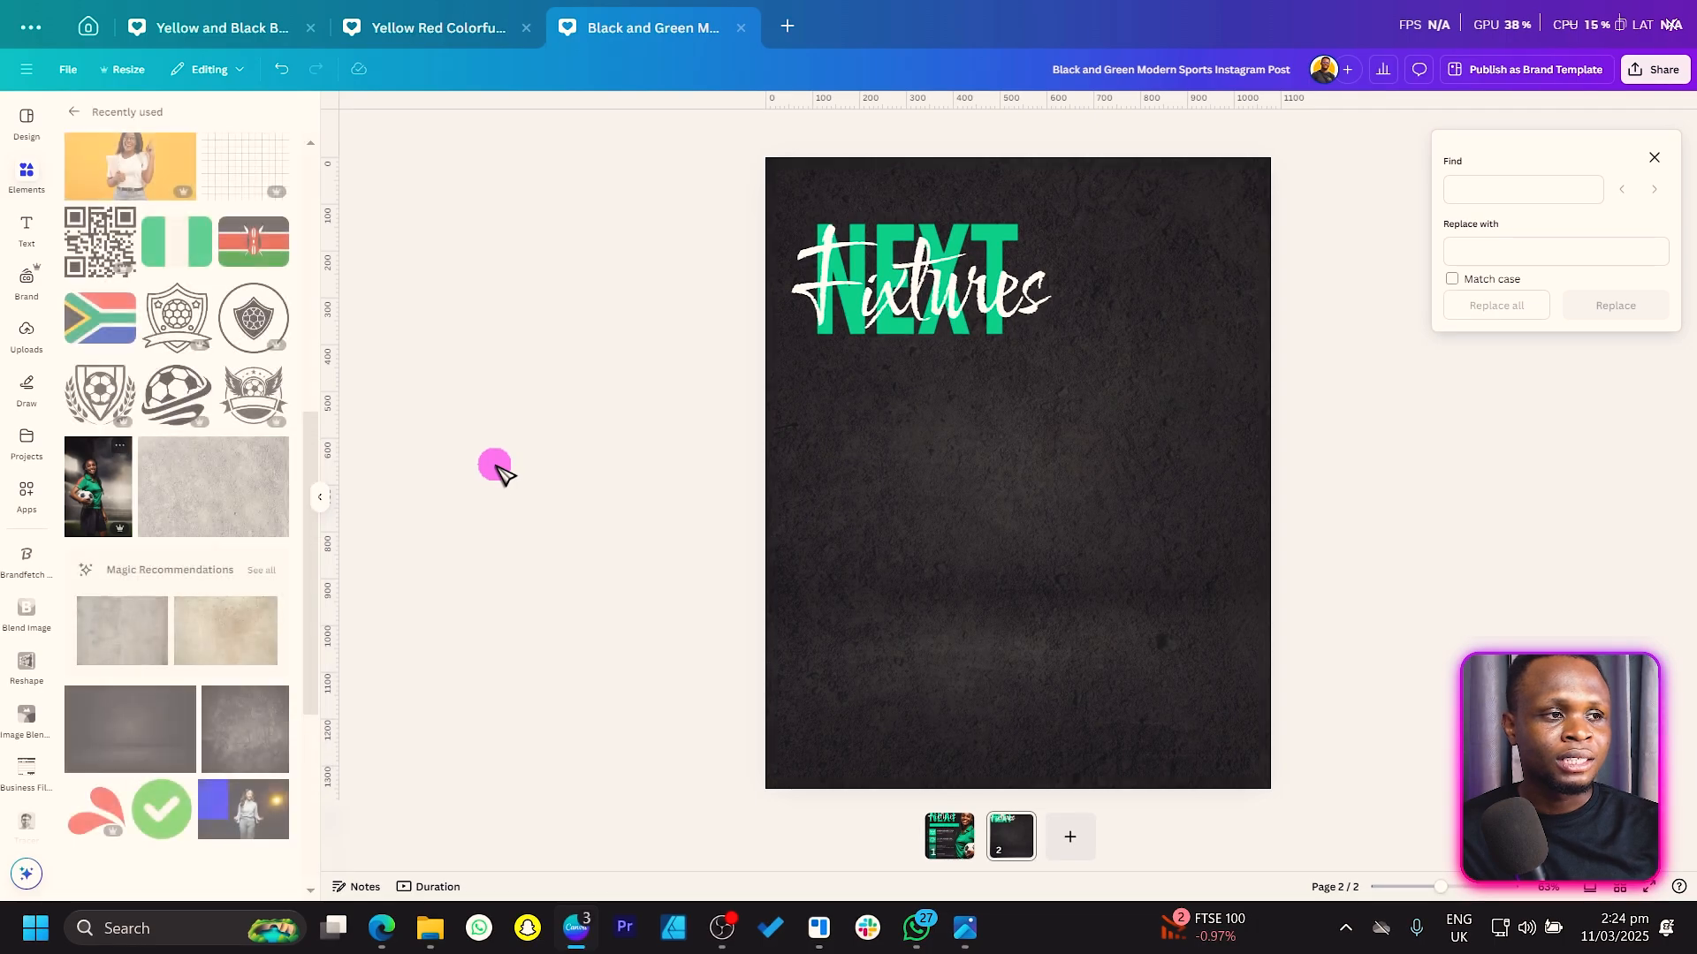
pyautogui.click(89, 510)
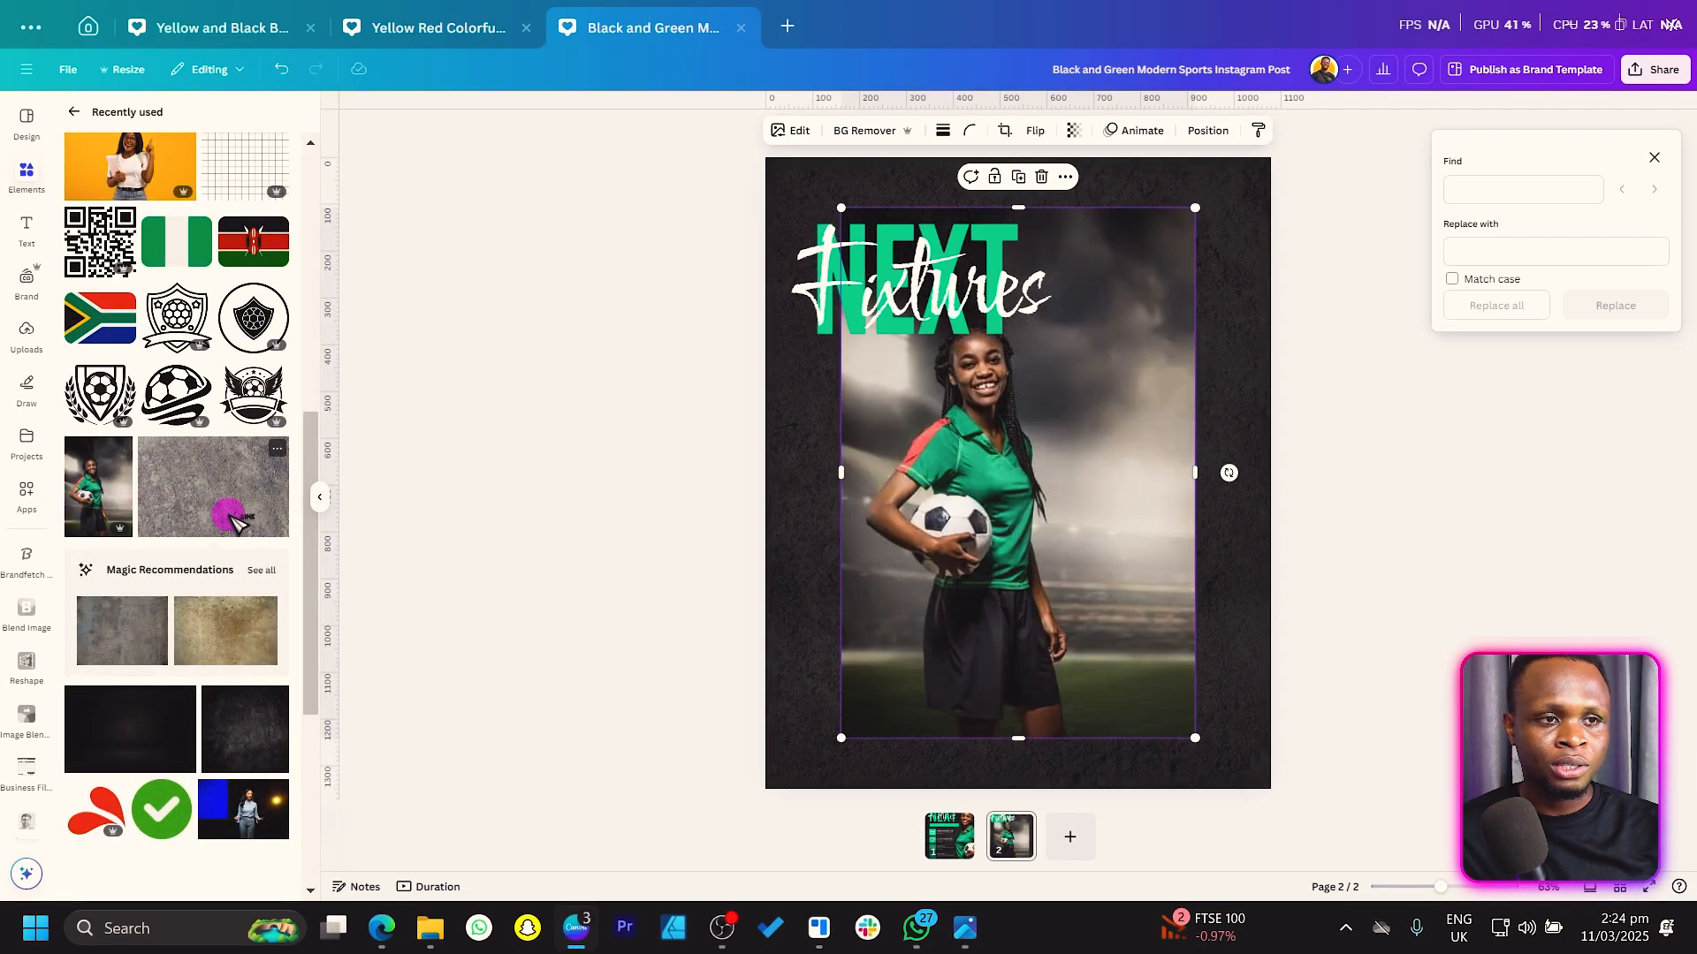
pyautogui.moveTo(919, 510); pyautogui.dragTo(1083, 437)
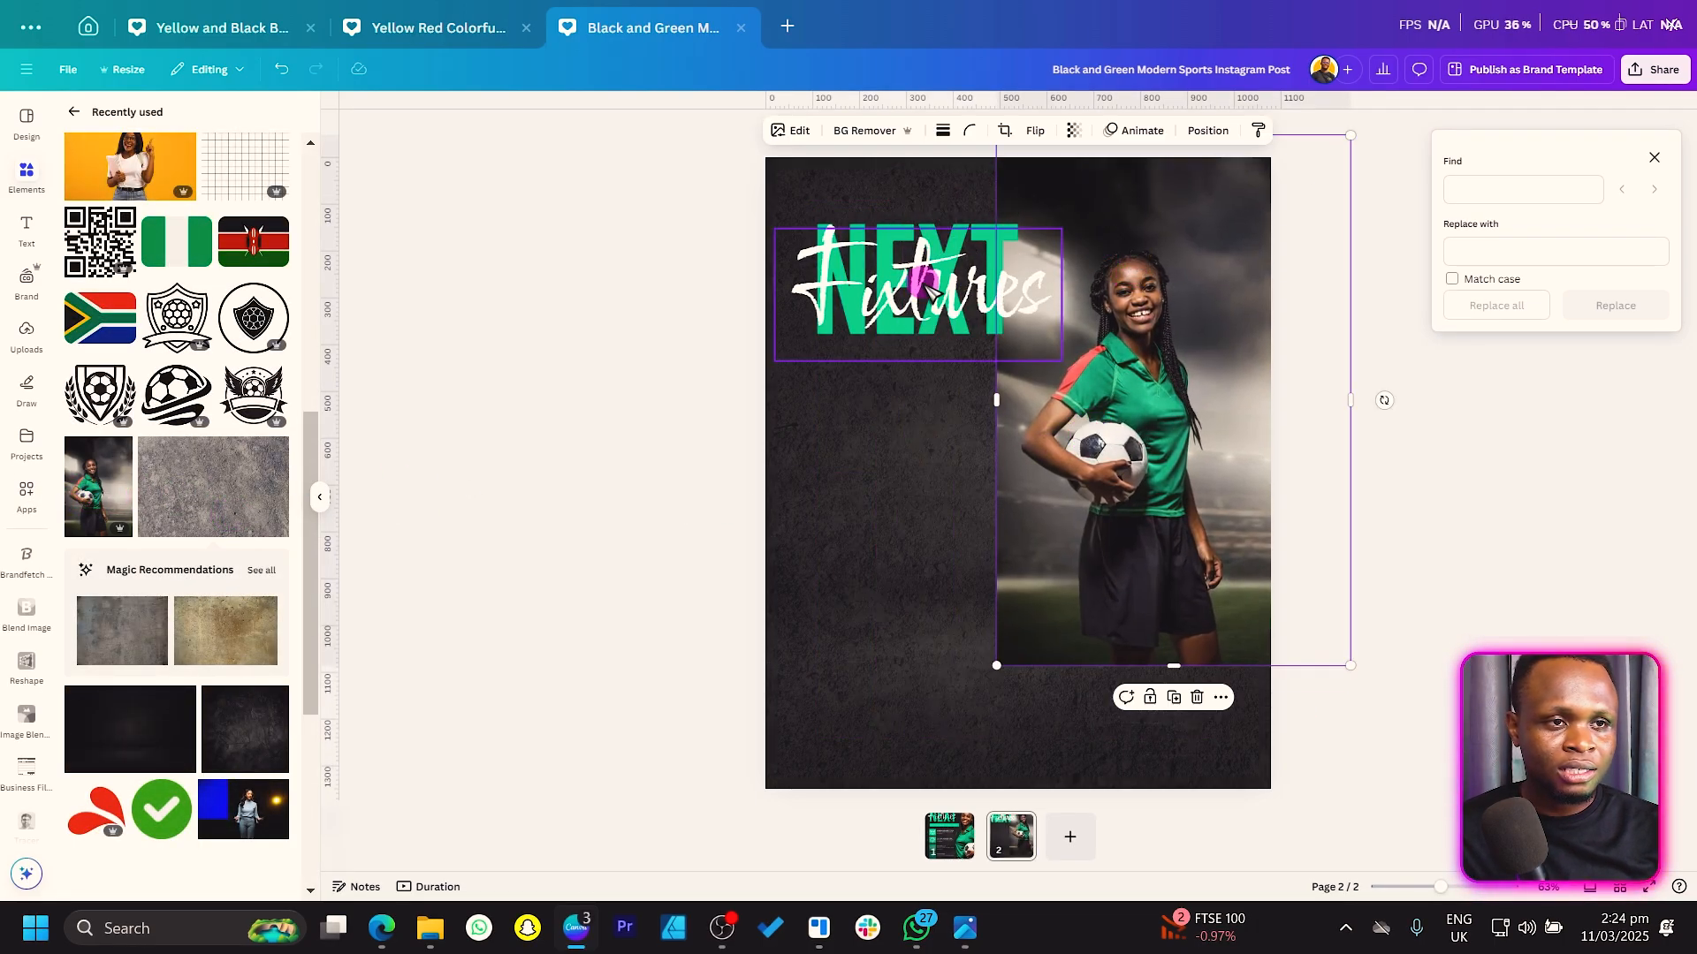
pyautogui.click(868, 130)
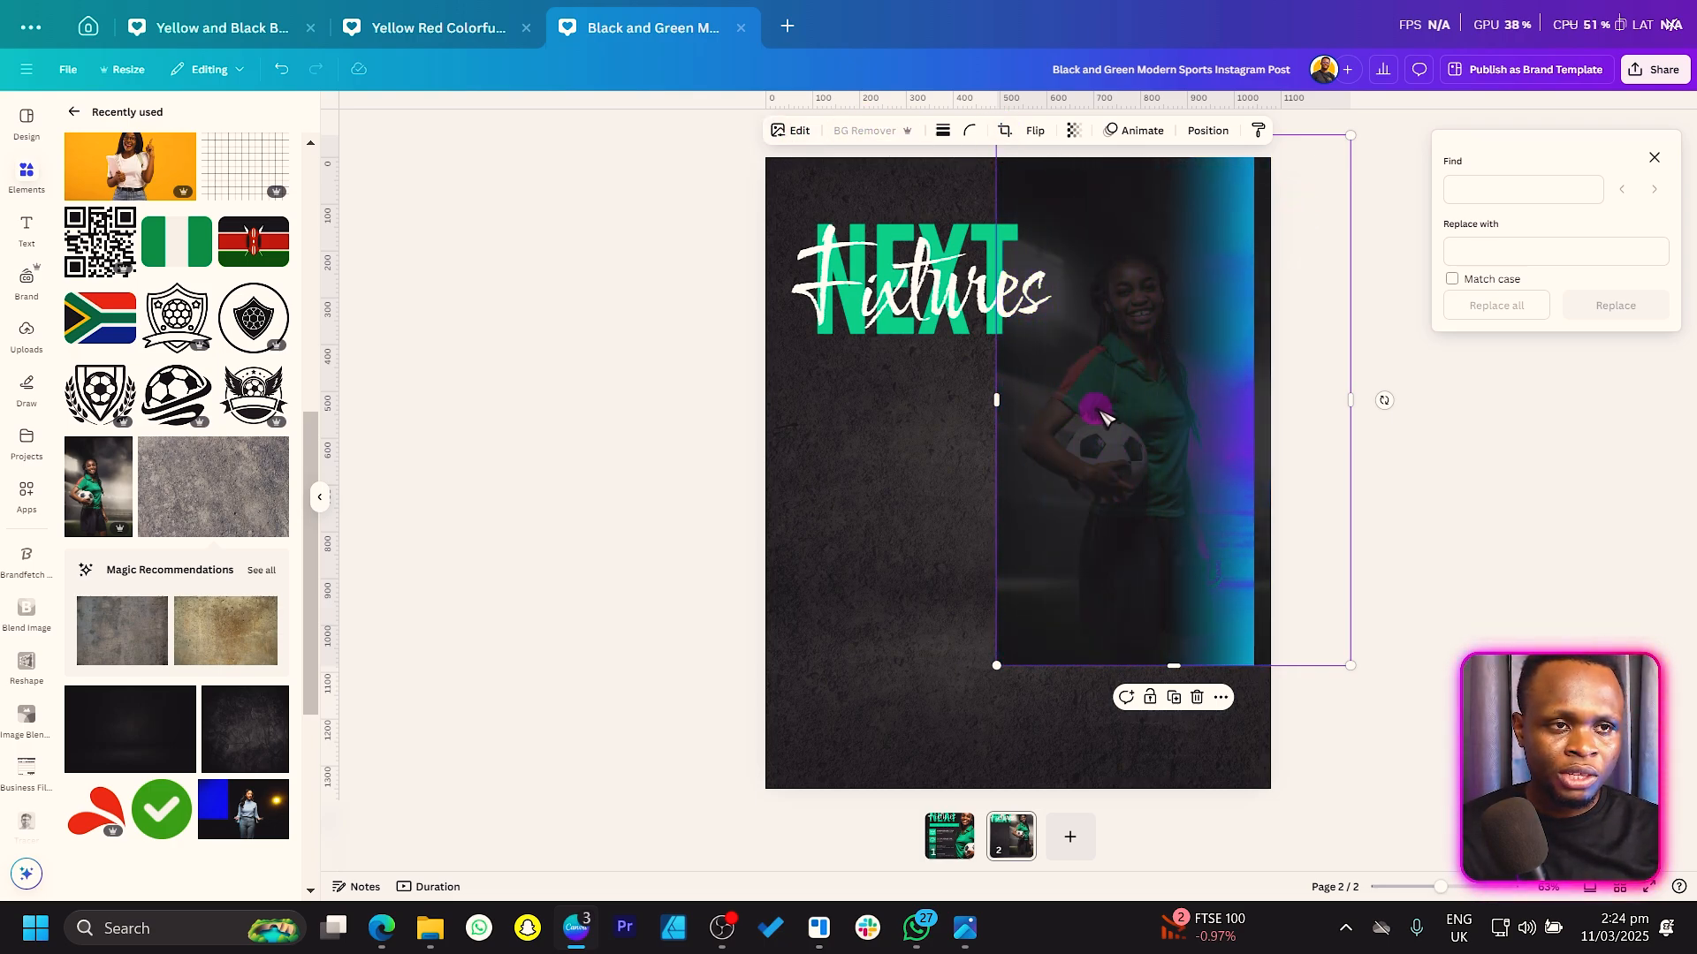
pyautogui.moveTo(1152, 354); pyautogui.dragTo(1154, 437)
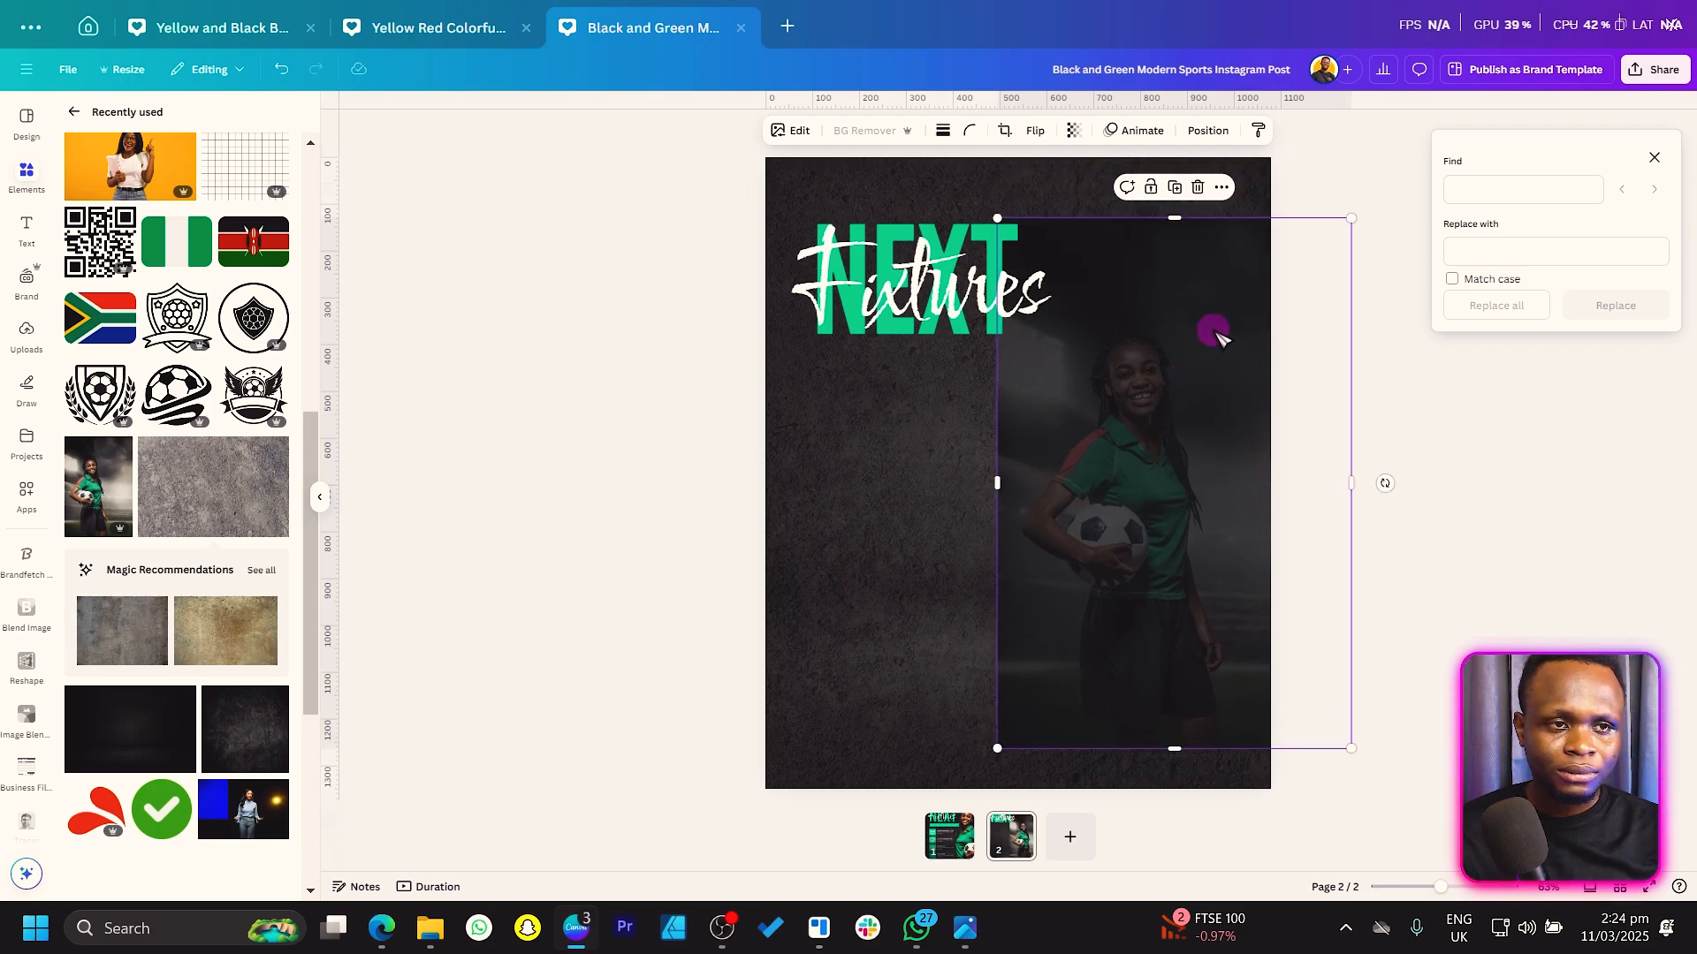
# Crop all four sides of the player cutout close to her figure, cutting off the legs below the upper shorts.
pyautogui.moveTo(1156, 219); pyautogui.dragTo(1171, 330)
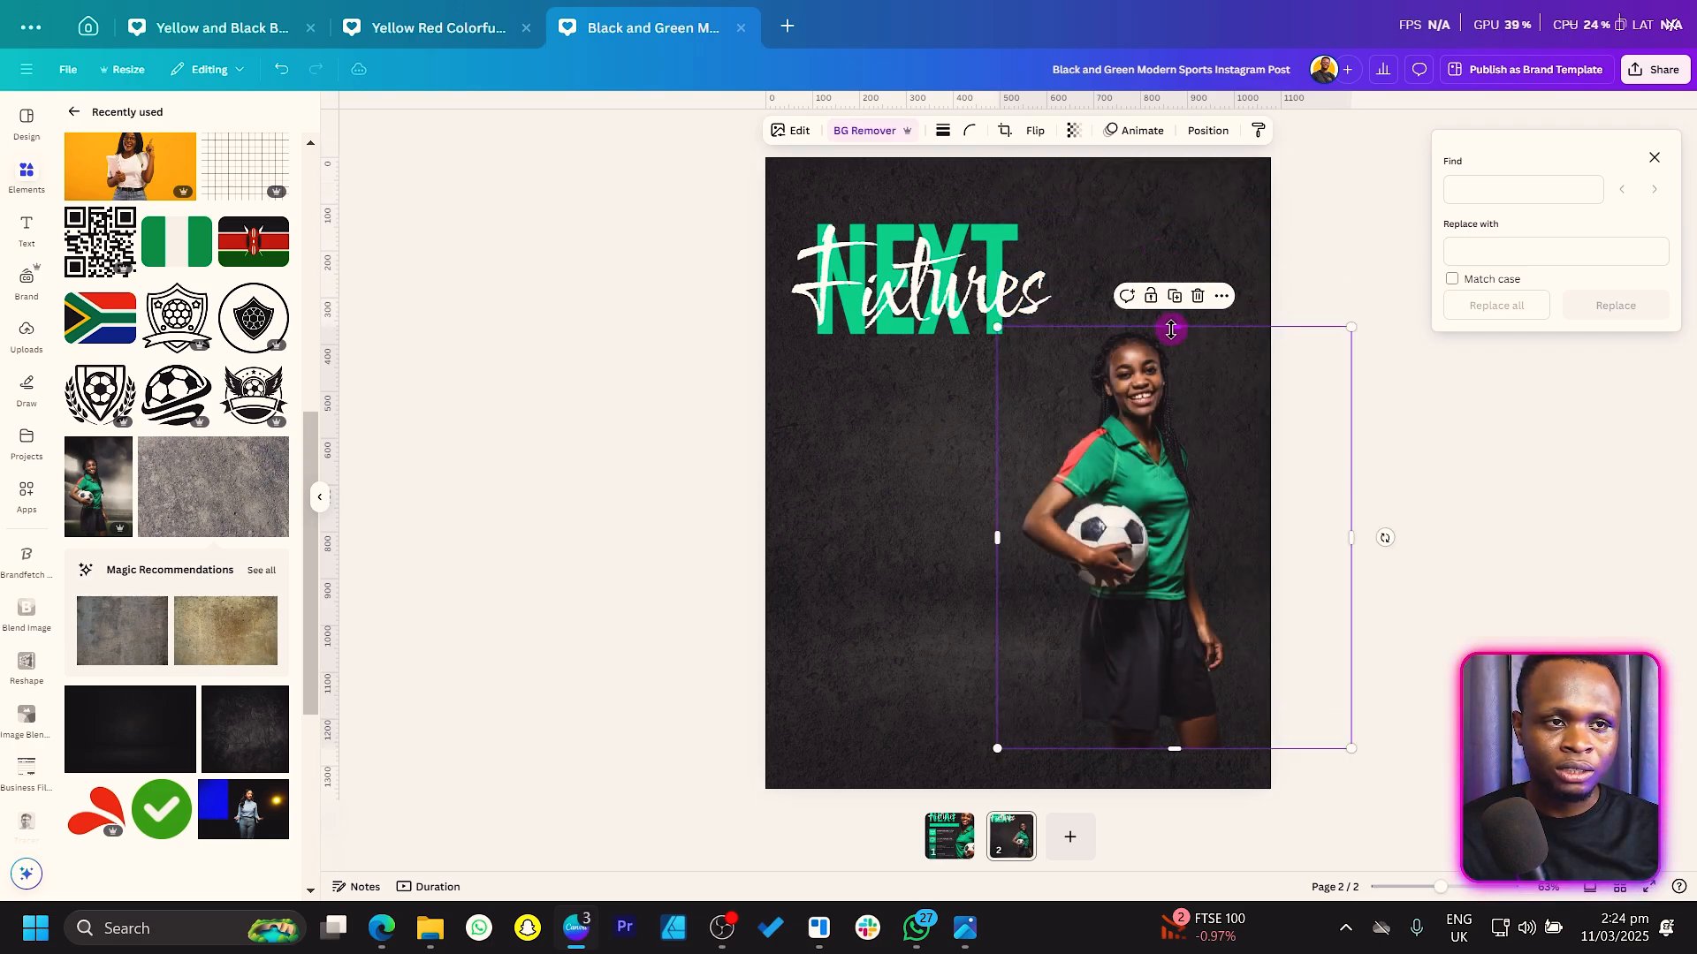
pyautogui.moveTo(1354, 550); pyautogui.dragTo(1235, 553)
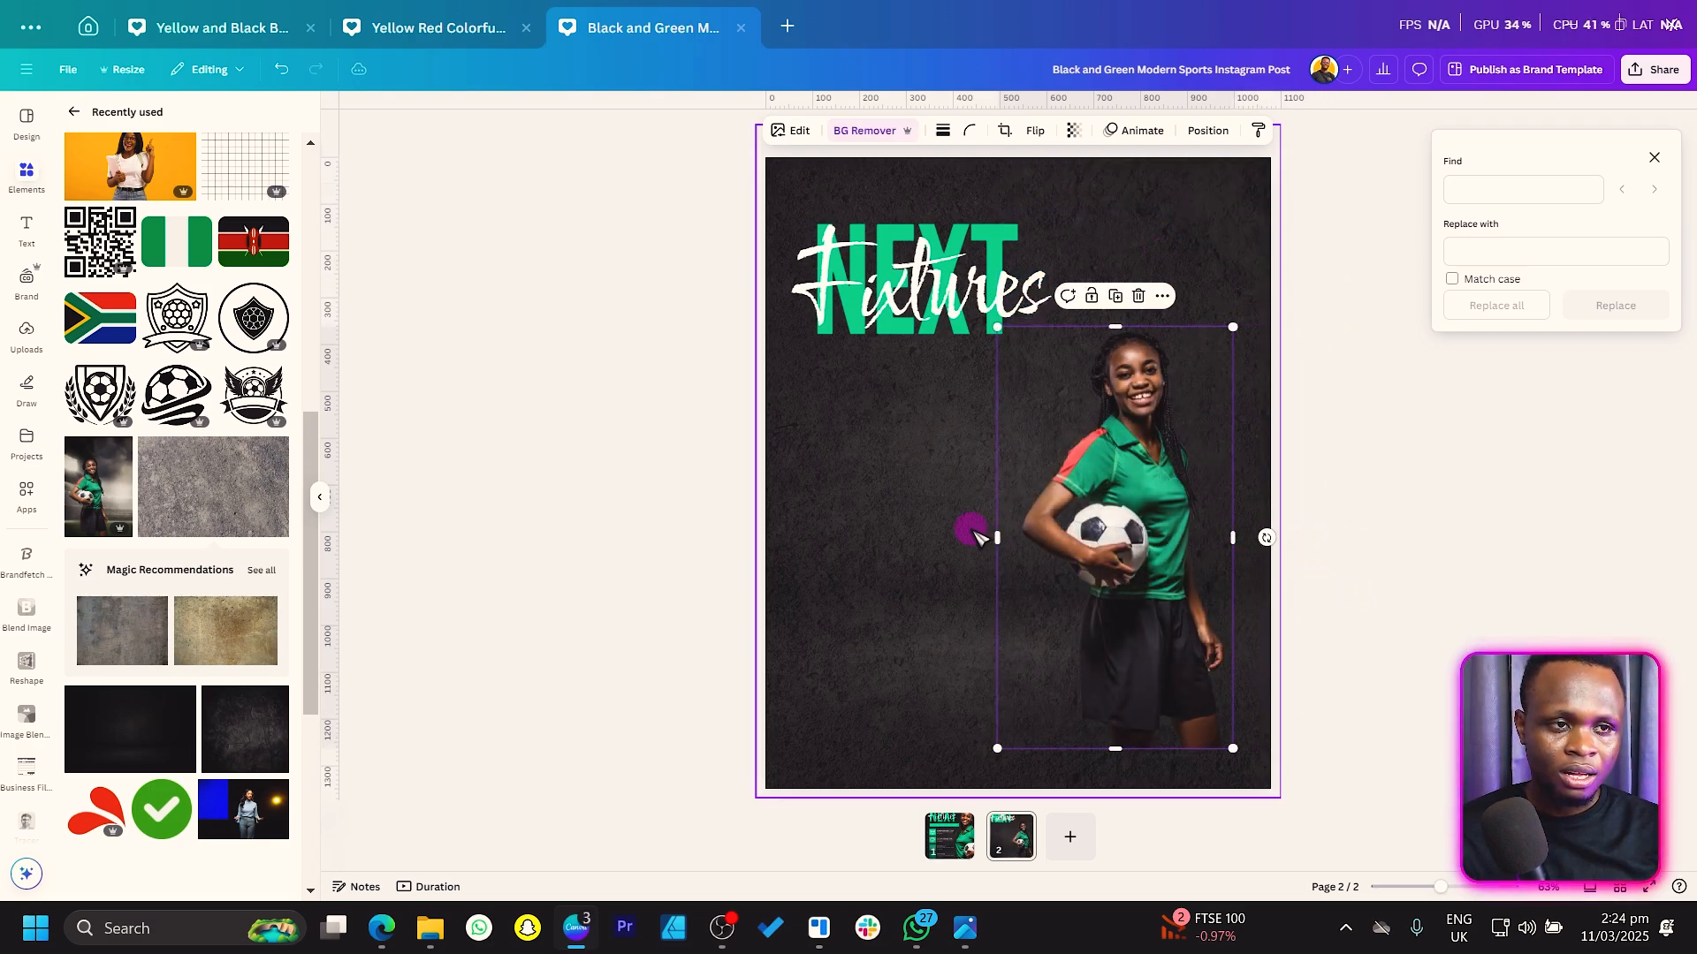
pyautogui.moveTo(993, 527); pyautogui.dragTo(1013, 530)
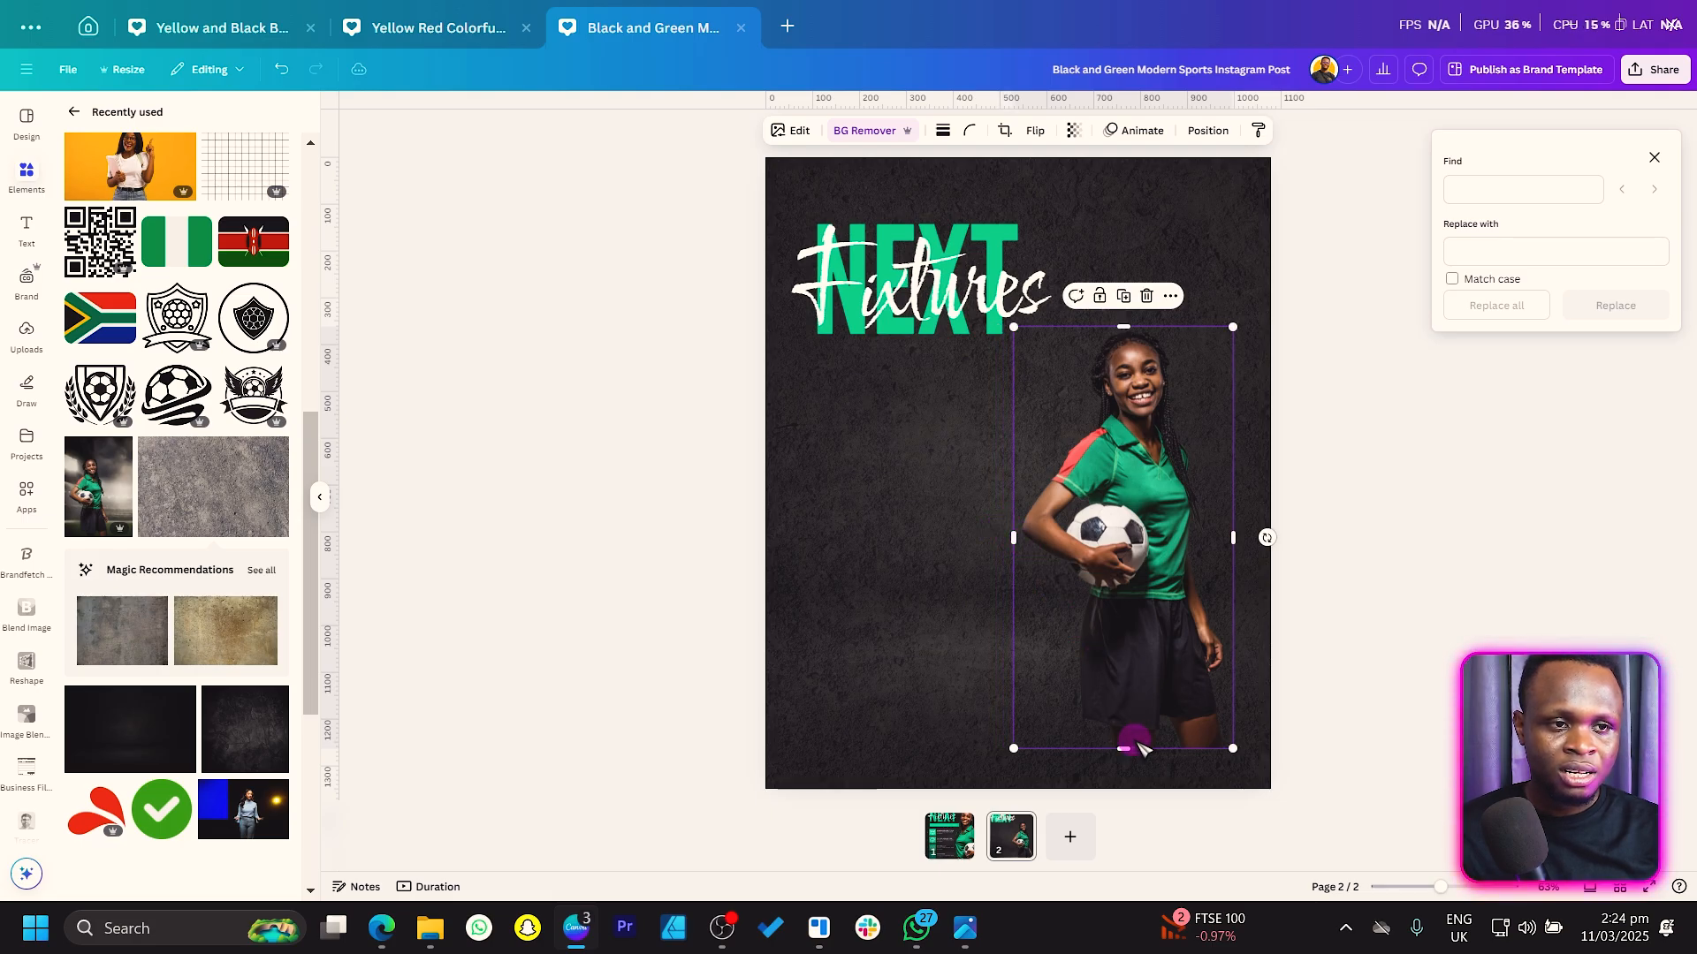
pyautogui.moveTo(1129, 748); pyautogui.dragTo(1134, 638)
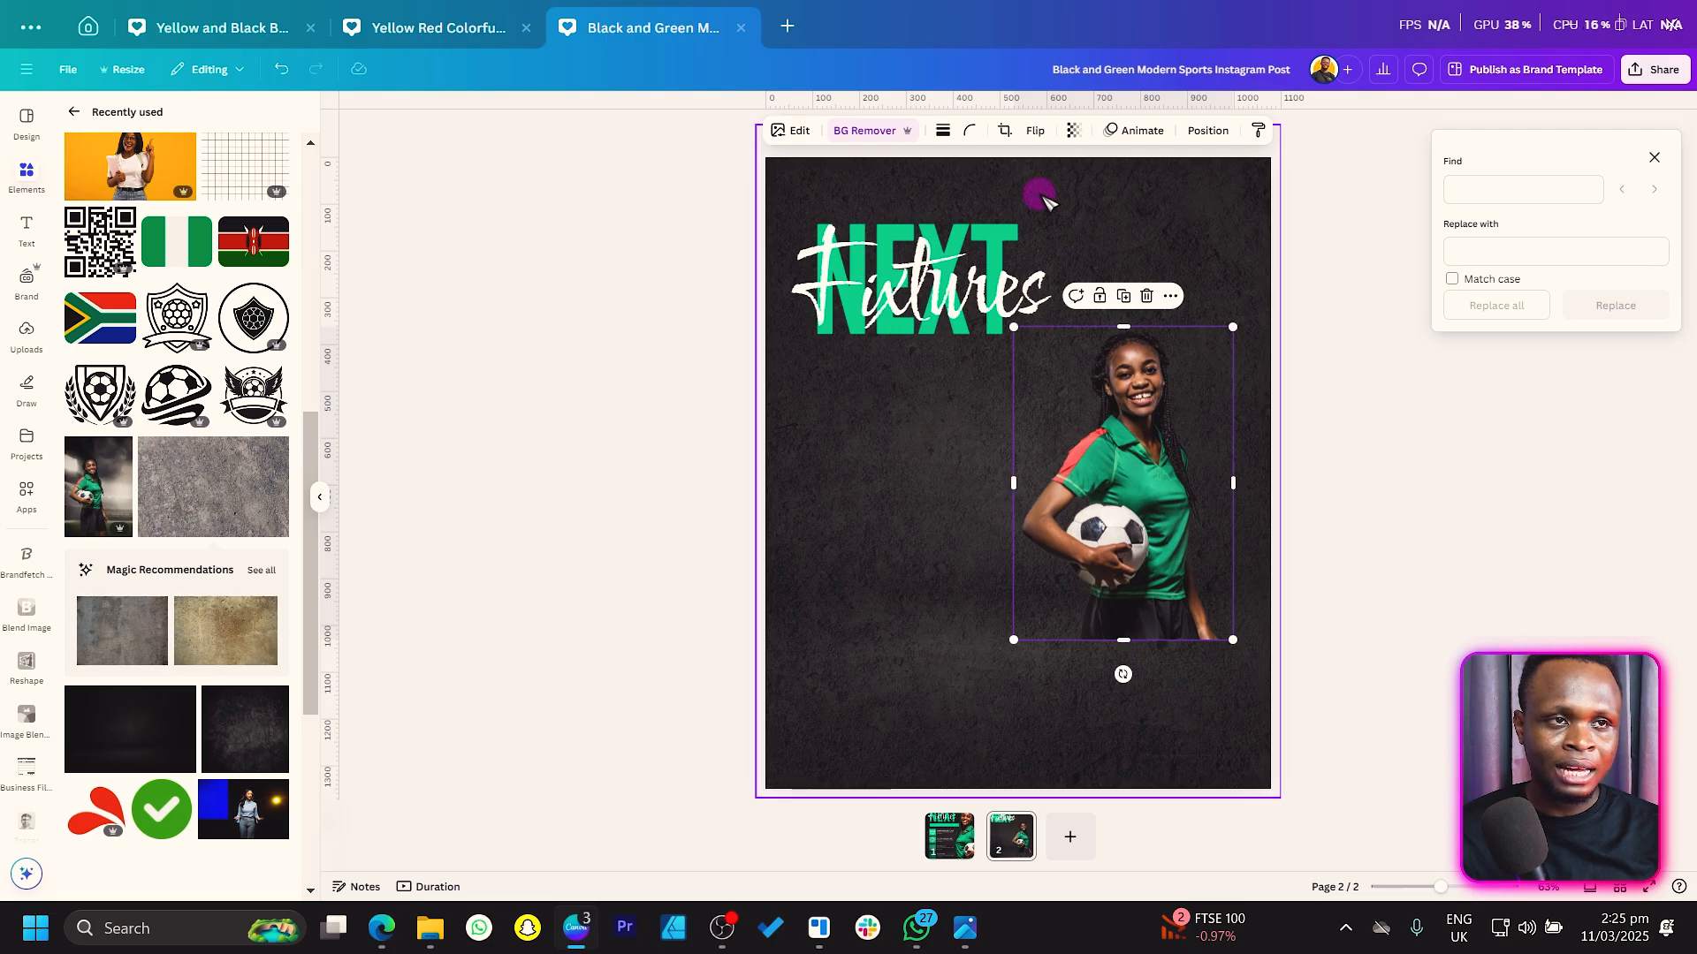
# Flip the player cutout horizontally and enlarge it to fill the right half of the page down to the bottom edge.
pyautogui.click(1035, 130)
pyautogui.click(1048, 169)
pyautogui.moveTo(1122, 486); pyautogui.dragTo(1201, 343)
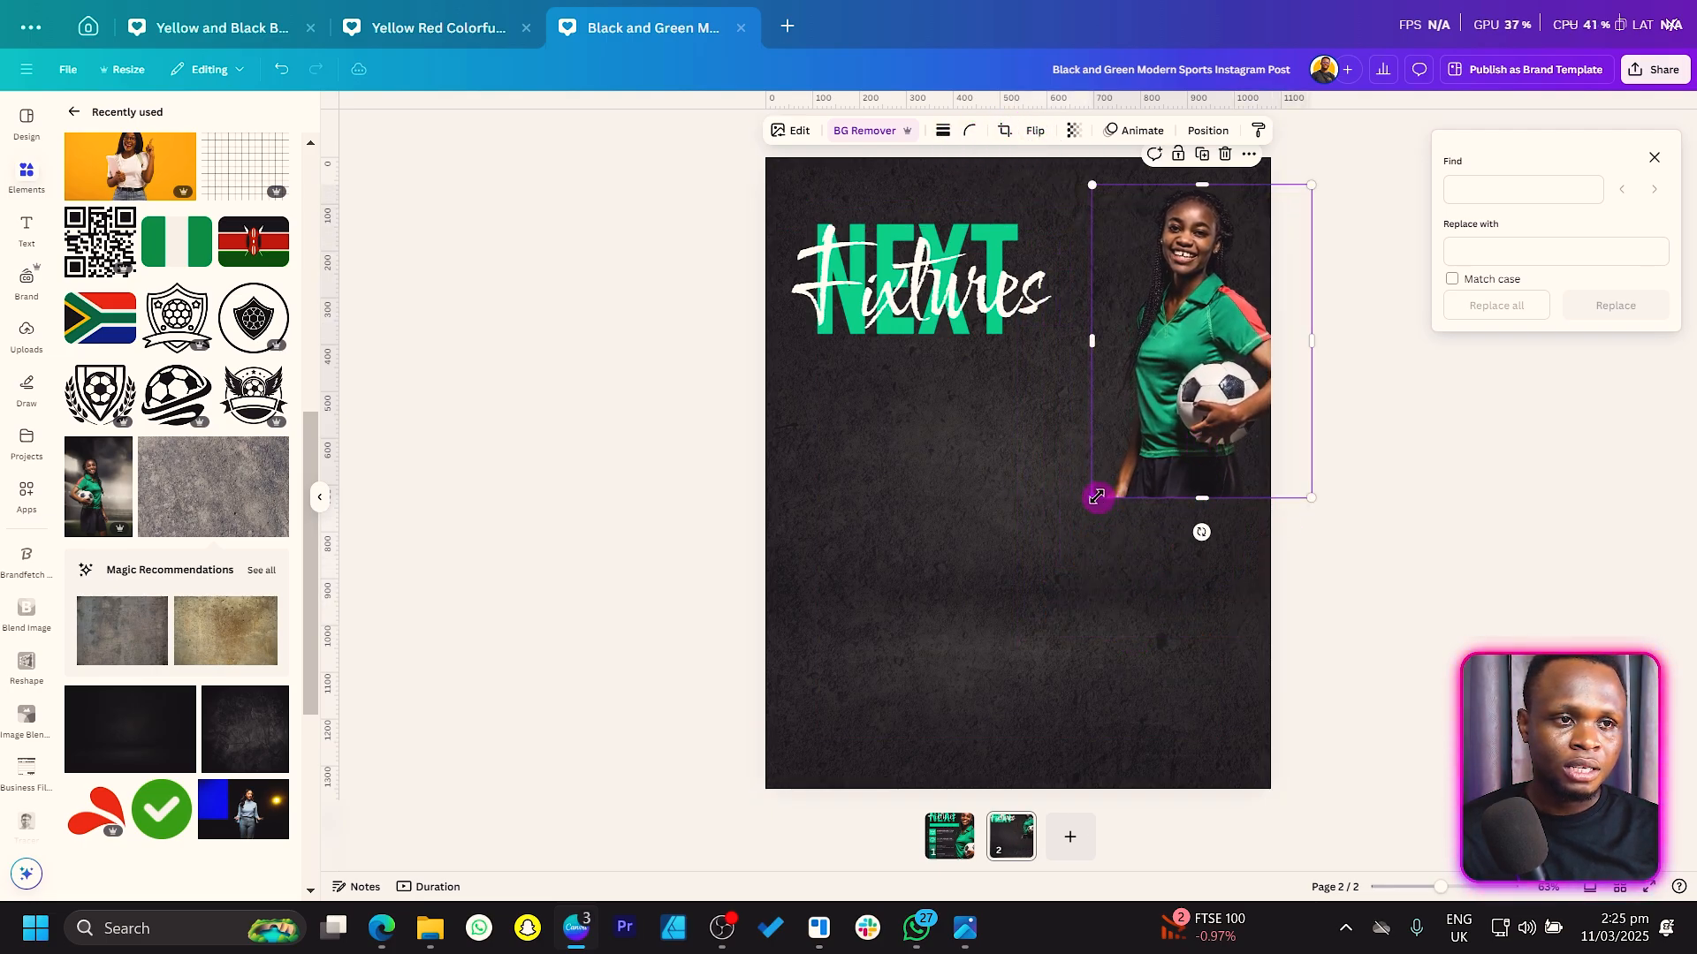
pyautogui.moveTo(1092, 539); pyautogui.dragTo(1014, 879)
pyautogui.moveTo(1053, 644); pyautogui.dragTo(1147, 632)
# Enlarge the NEXT and "Fixtures" texts together and shift them slightly upward beside the player's face.
pyautogui.moveTo(686, 197); pyautogui.dragTo(892, 340)
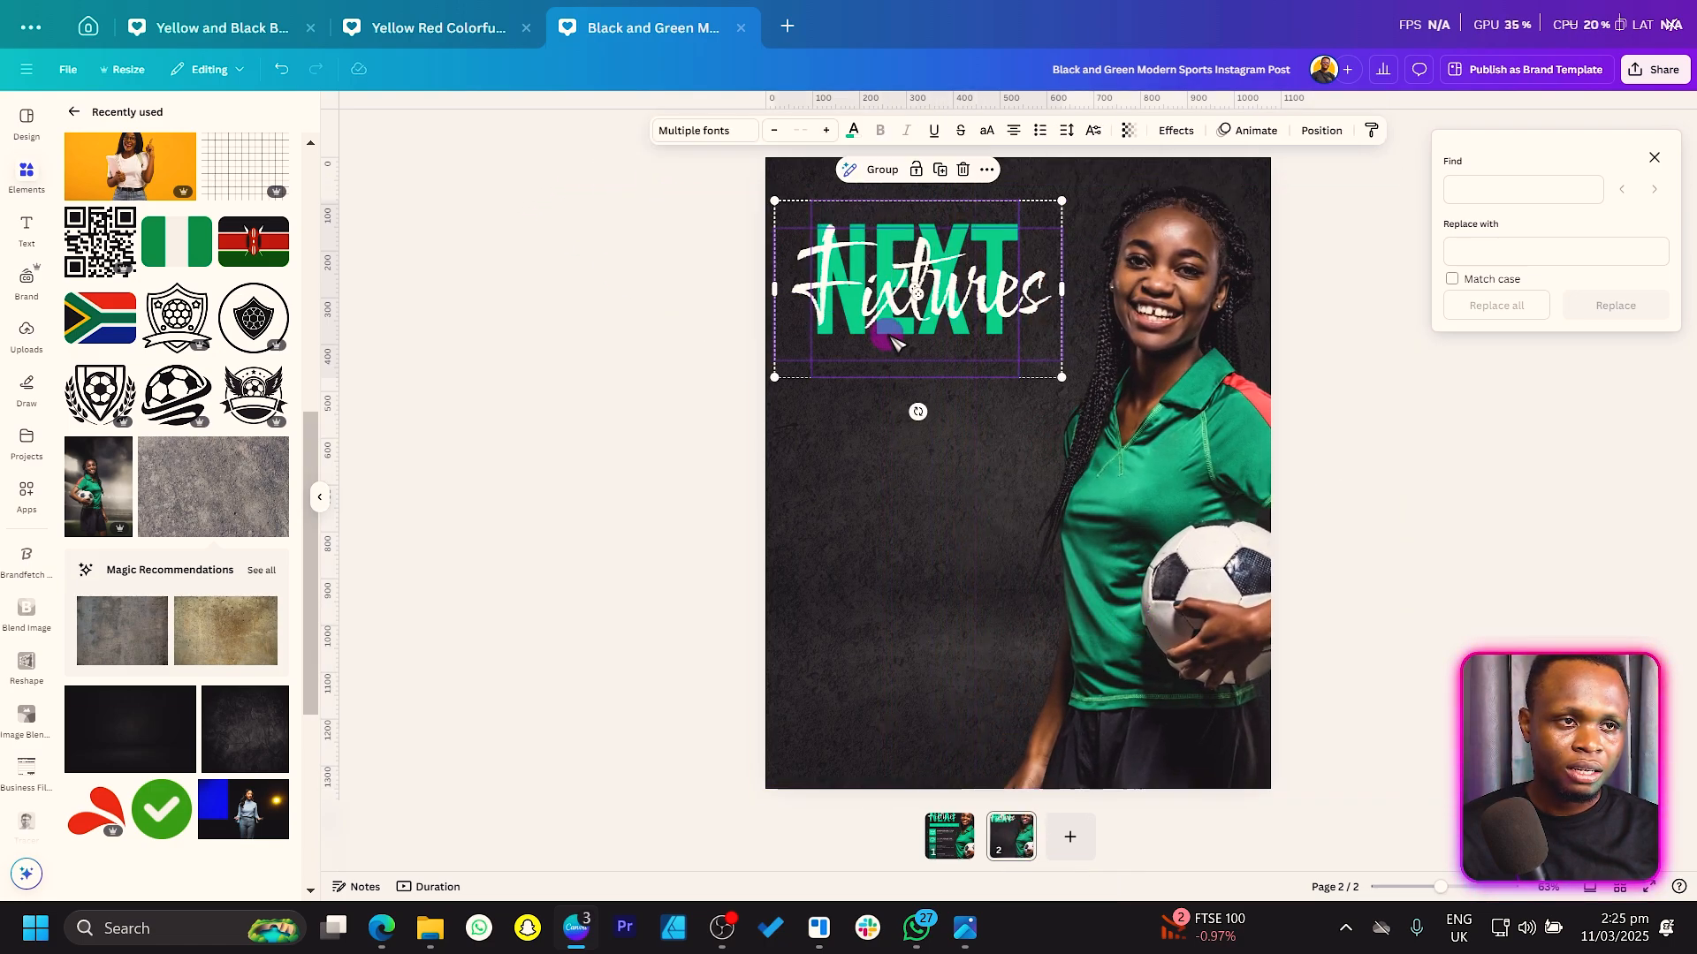
pyautogui.moveTo(1065, 377); pyautogui.dragTo(1106, 411)
pyautogui.moveTo(972, 376); pyautogui.dragTo(970, 362)
pyautogui.click(563, 390)
# Adjust the player image with vibrance 40 and saturation 23, and increase its clarity.
pyautogui.click(1185, 502)
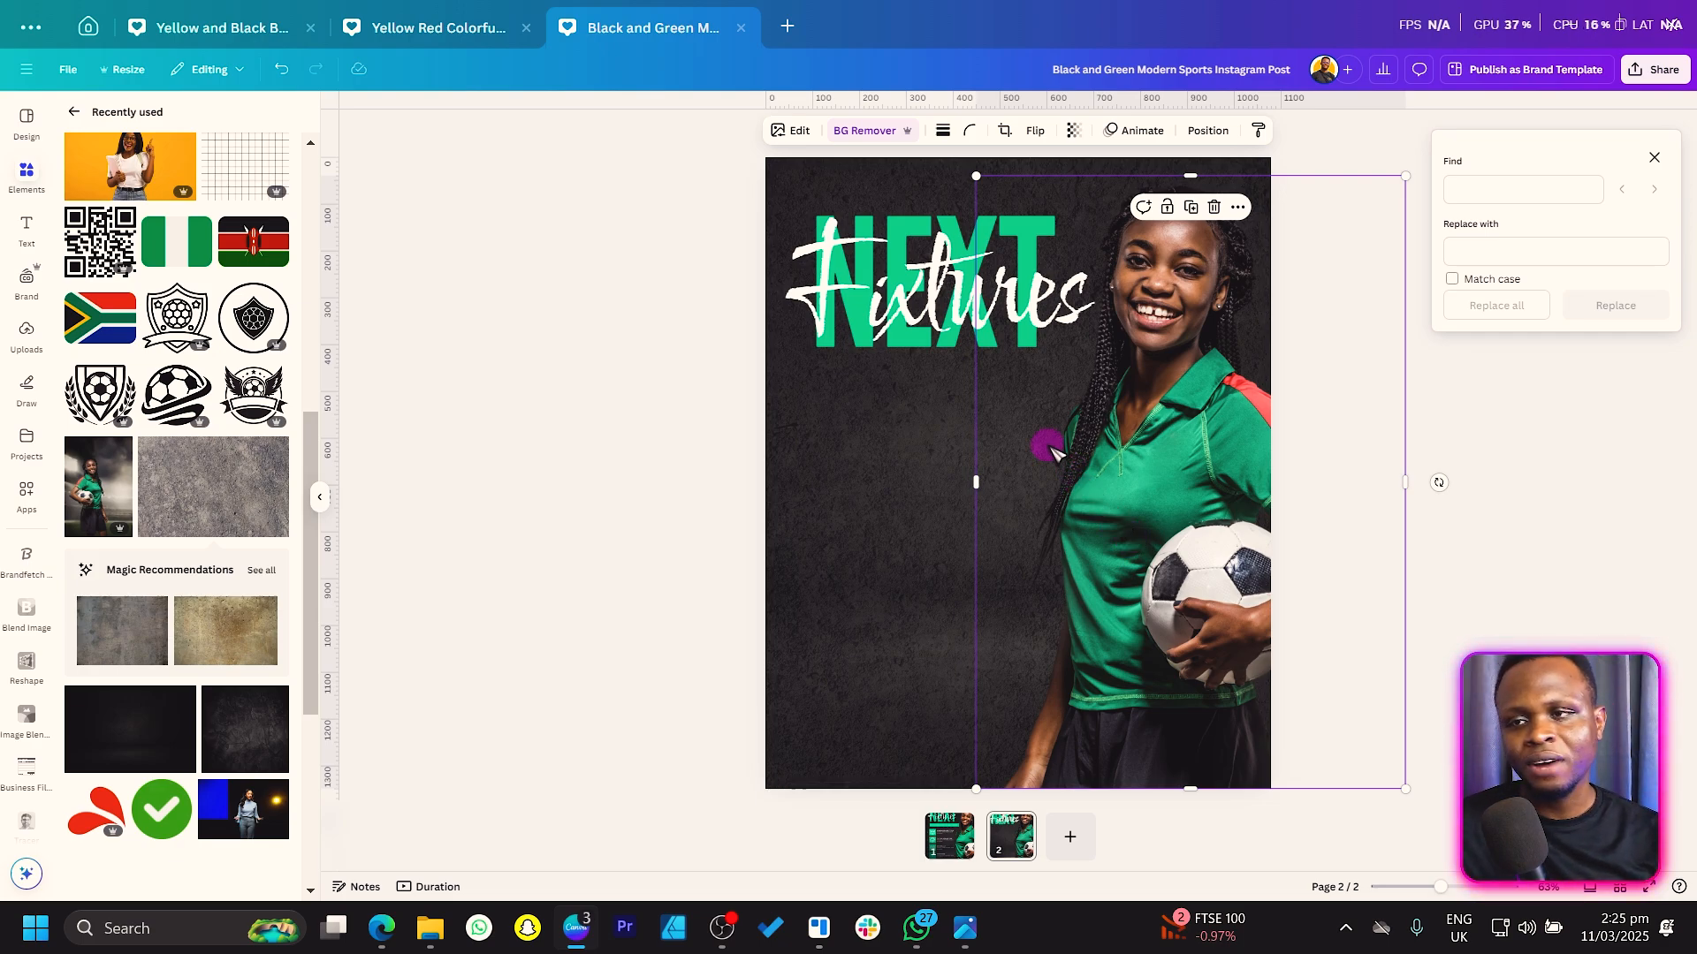
pyautogui.click(800, 131)
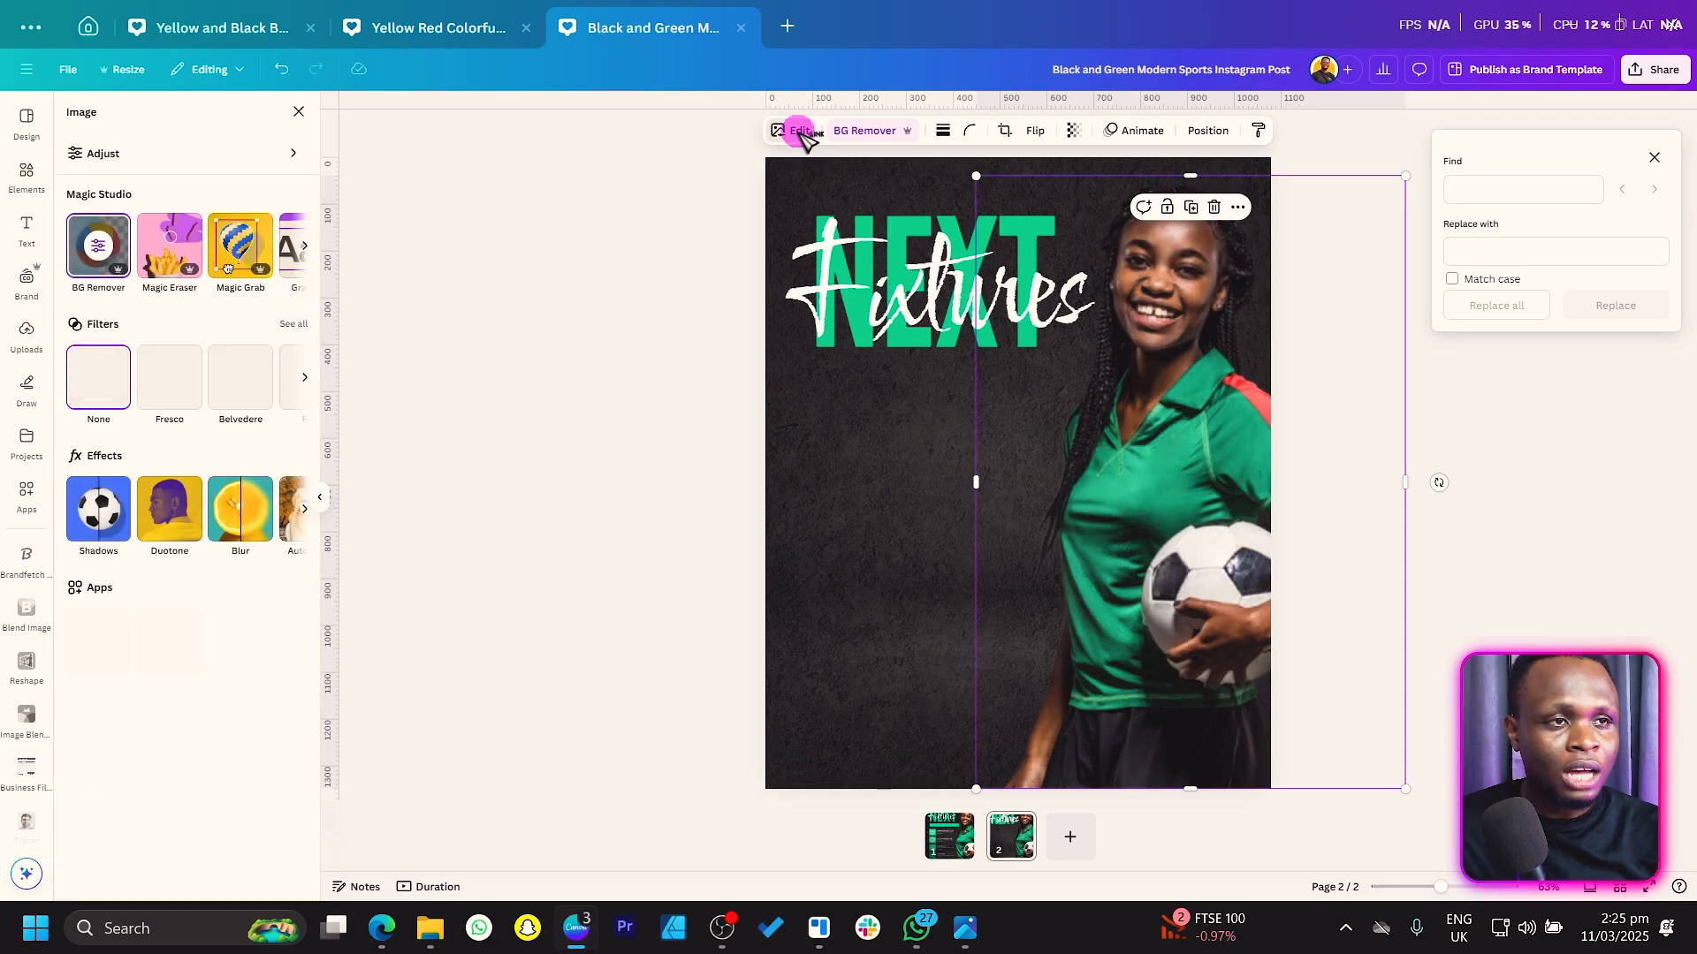
pyautogui.click(800, 131)
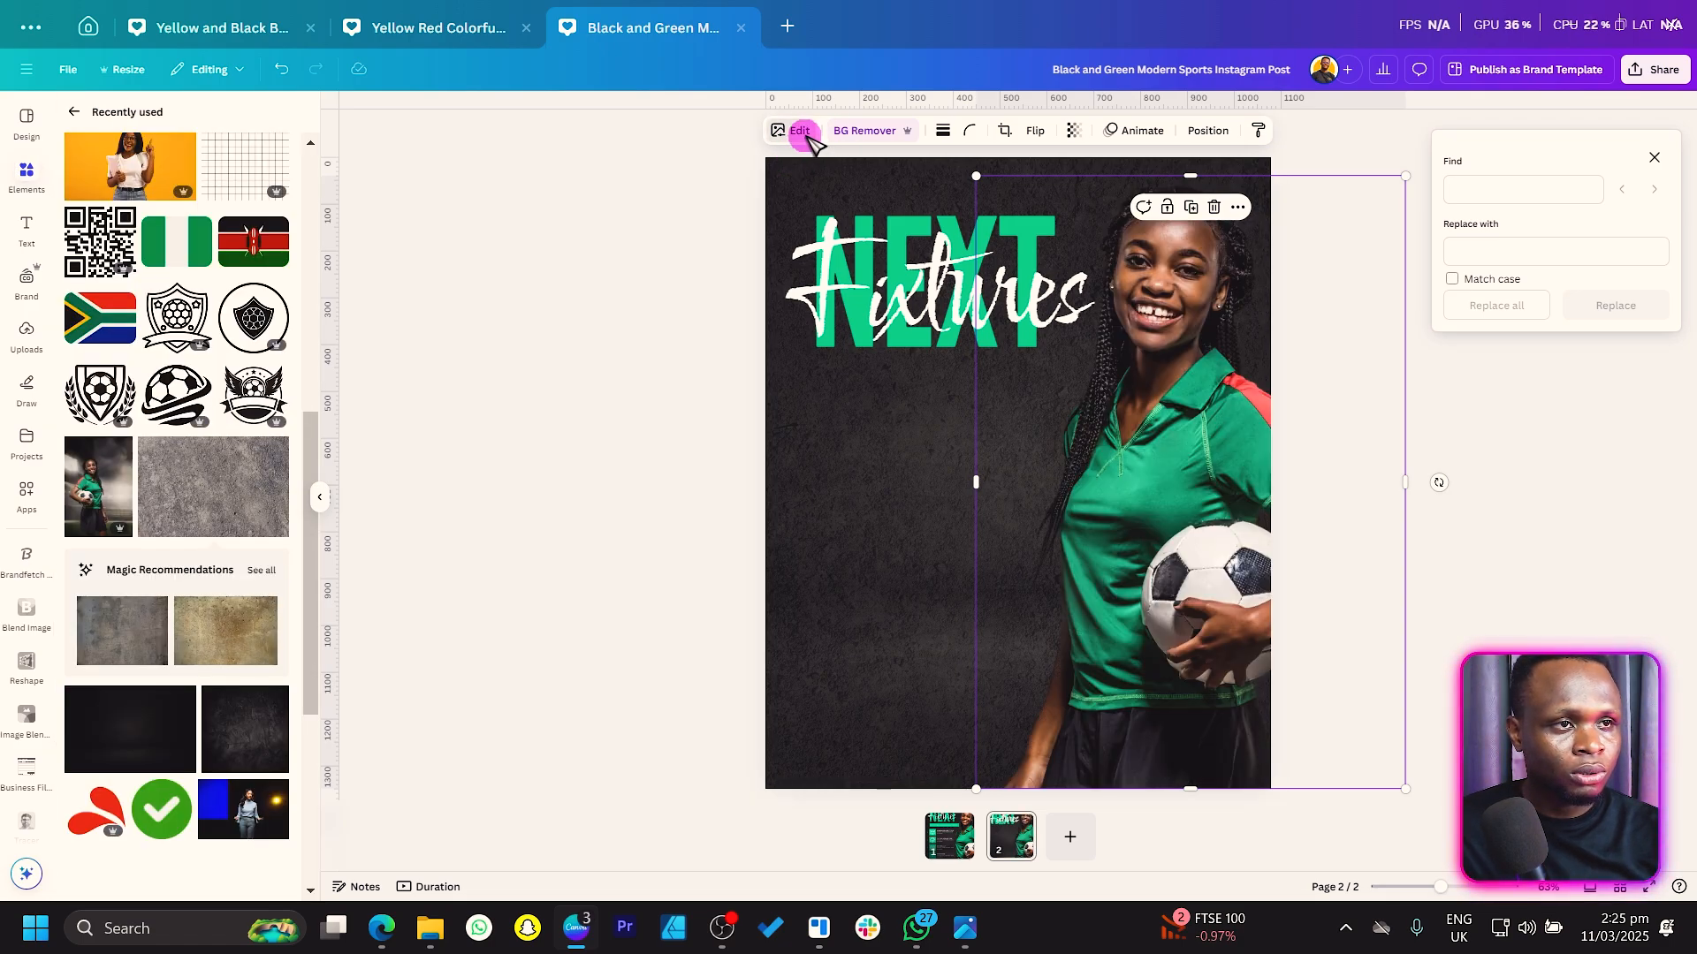
pyautogui.click(806, 133)
pyautogui.click(155, 161)
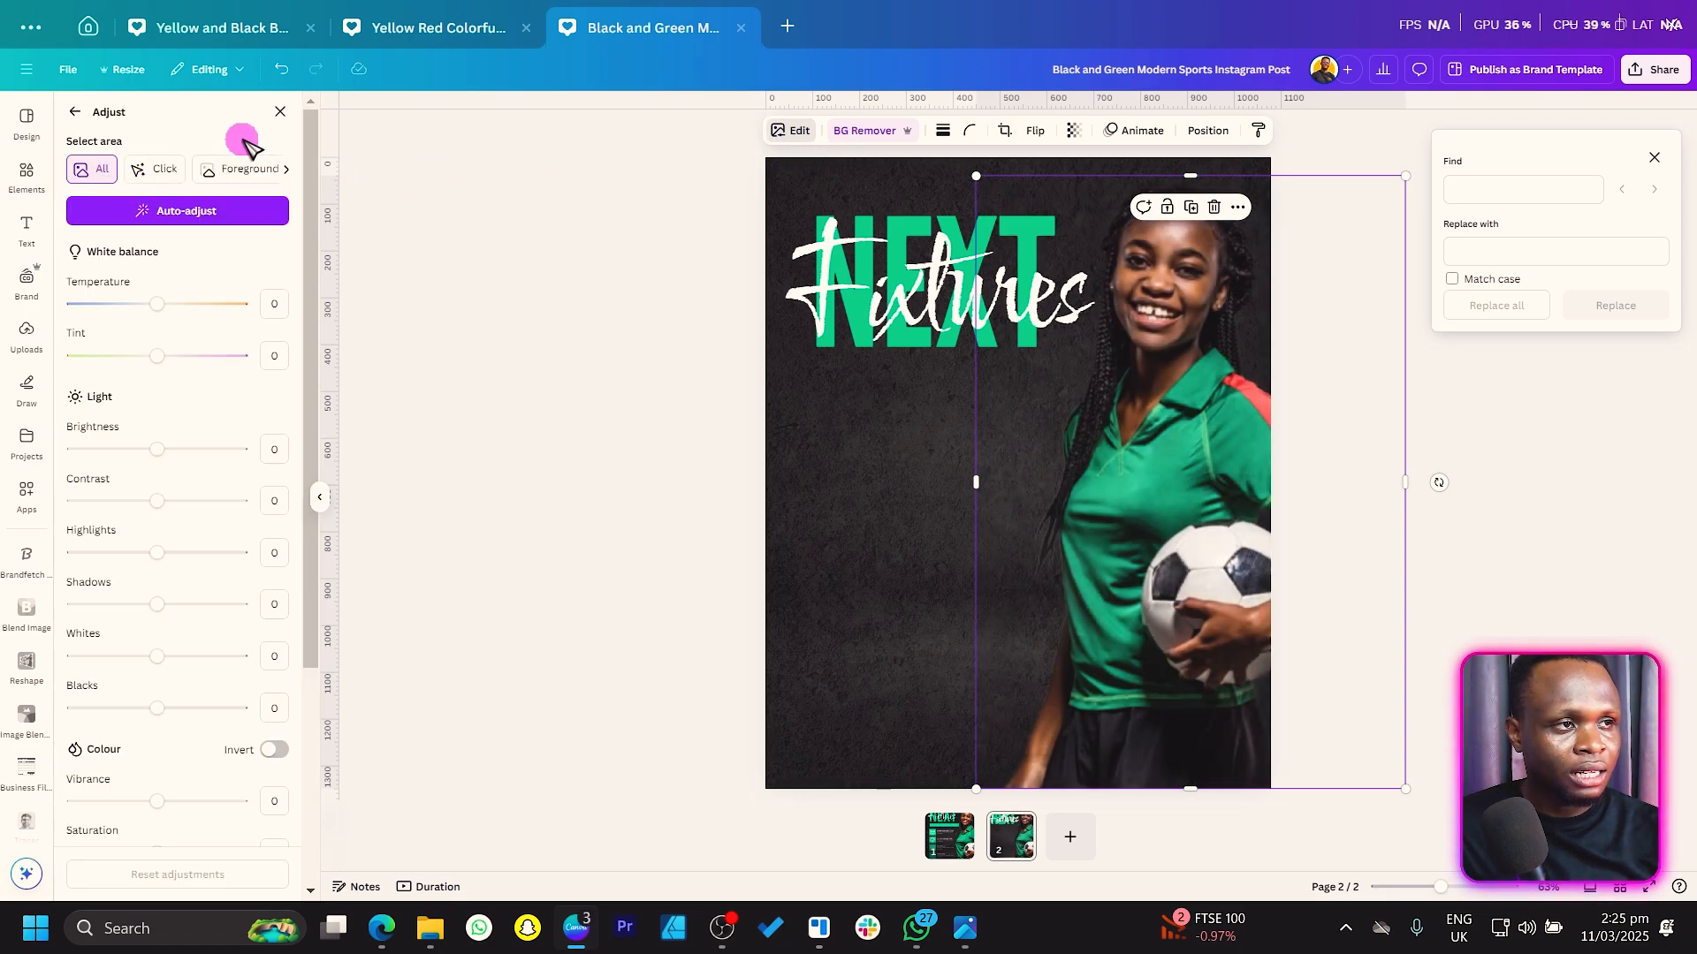
pyautogui.scroll(-4, 111, 425)
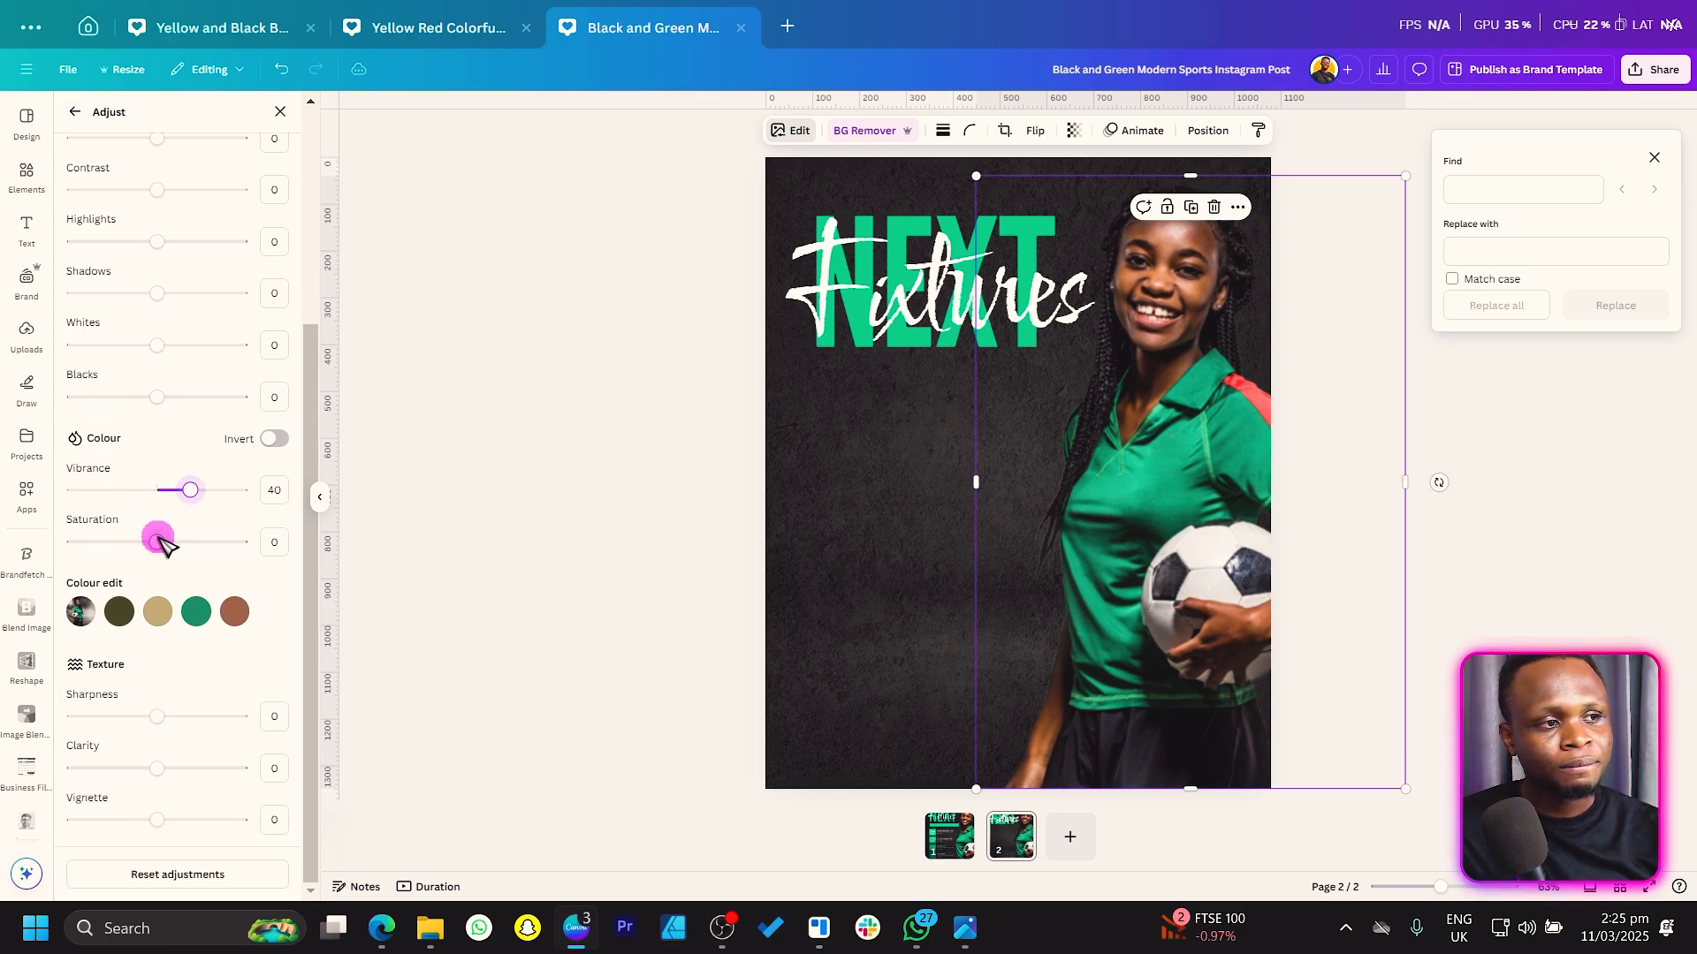
pyautogui.moveTo(181, 545); pyautogui.dragTo(183, 543)
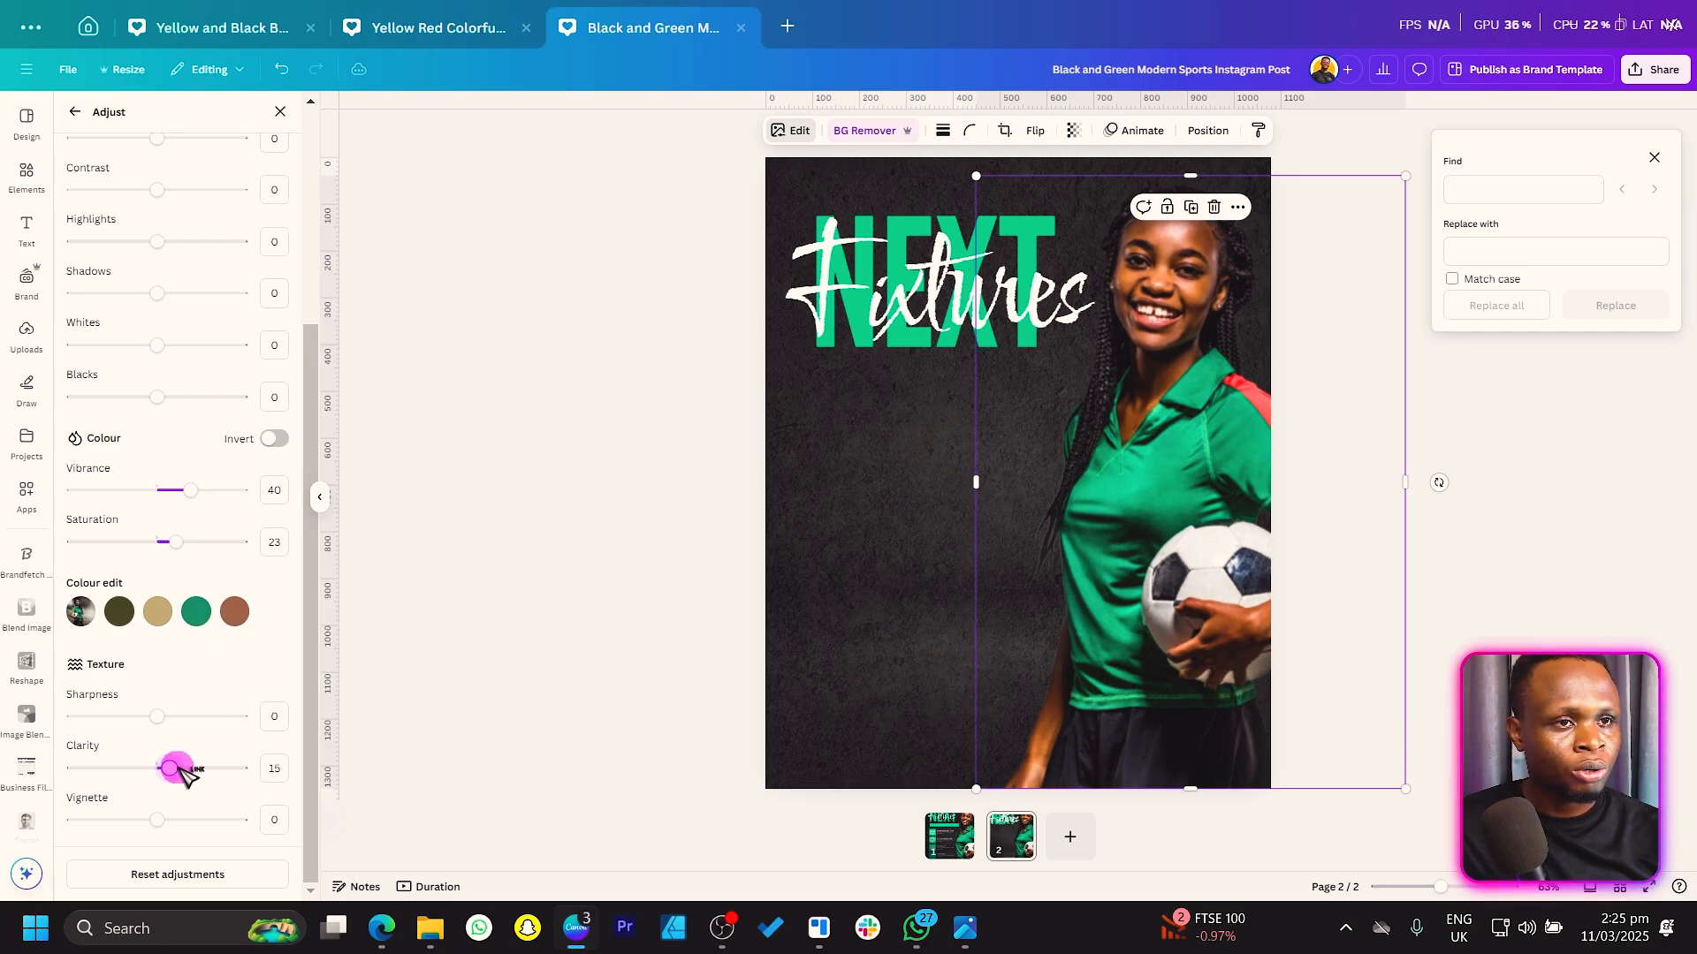
pyautogui.moveTo(184, 771); pyautogui.dragTo(186, 769)
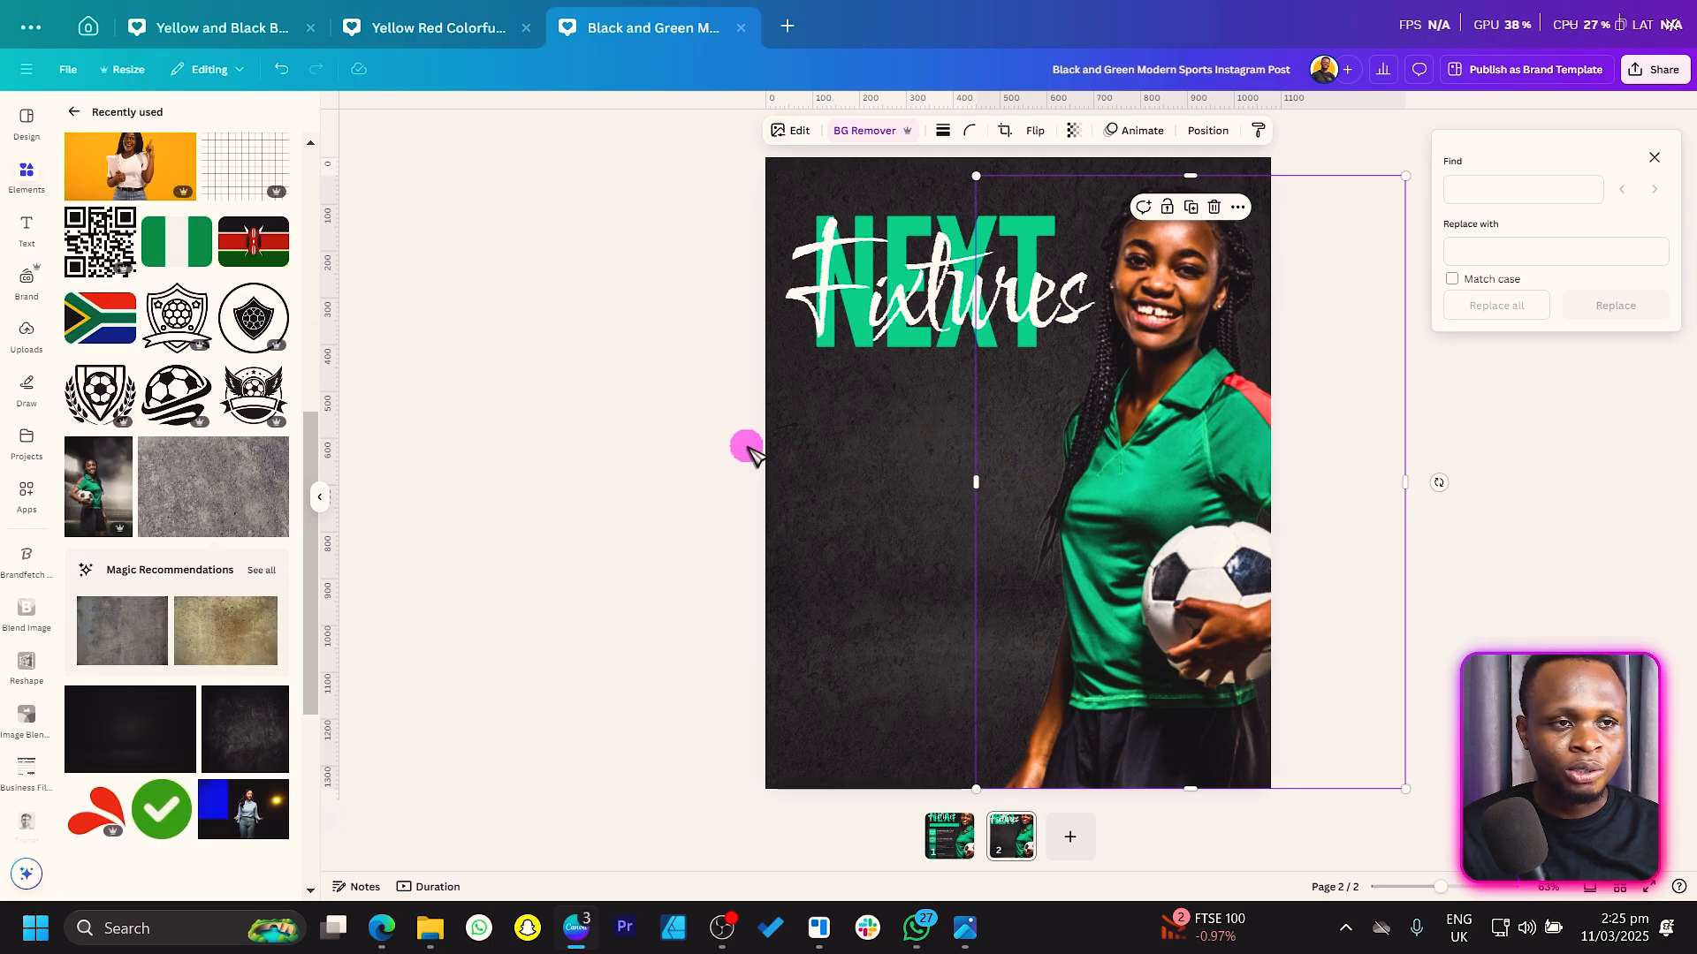
pyautogui.click(630, 430)
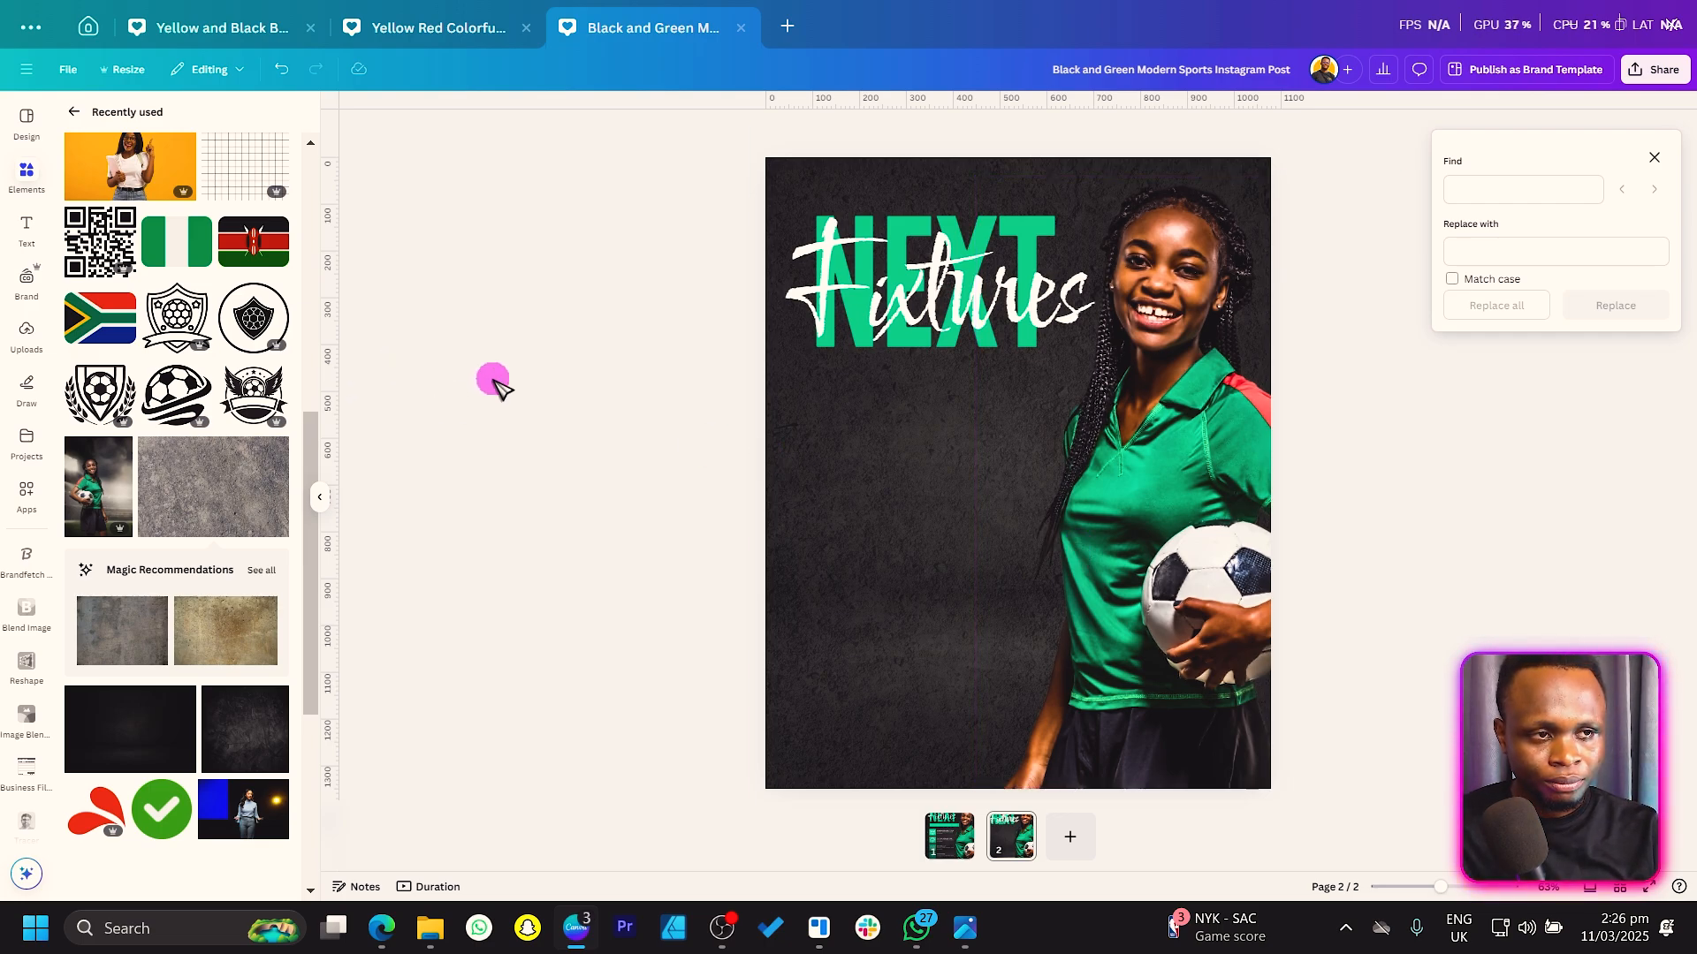
# Add a thin green rectangle as a bar beneath the heading and send it backward behind the player.
pyautogui.press('r')
pyautogui.moveTo(994, 507); pyautogui.dragTo(1191, 374)
pyautogui.rightClick(1155, 383)
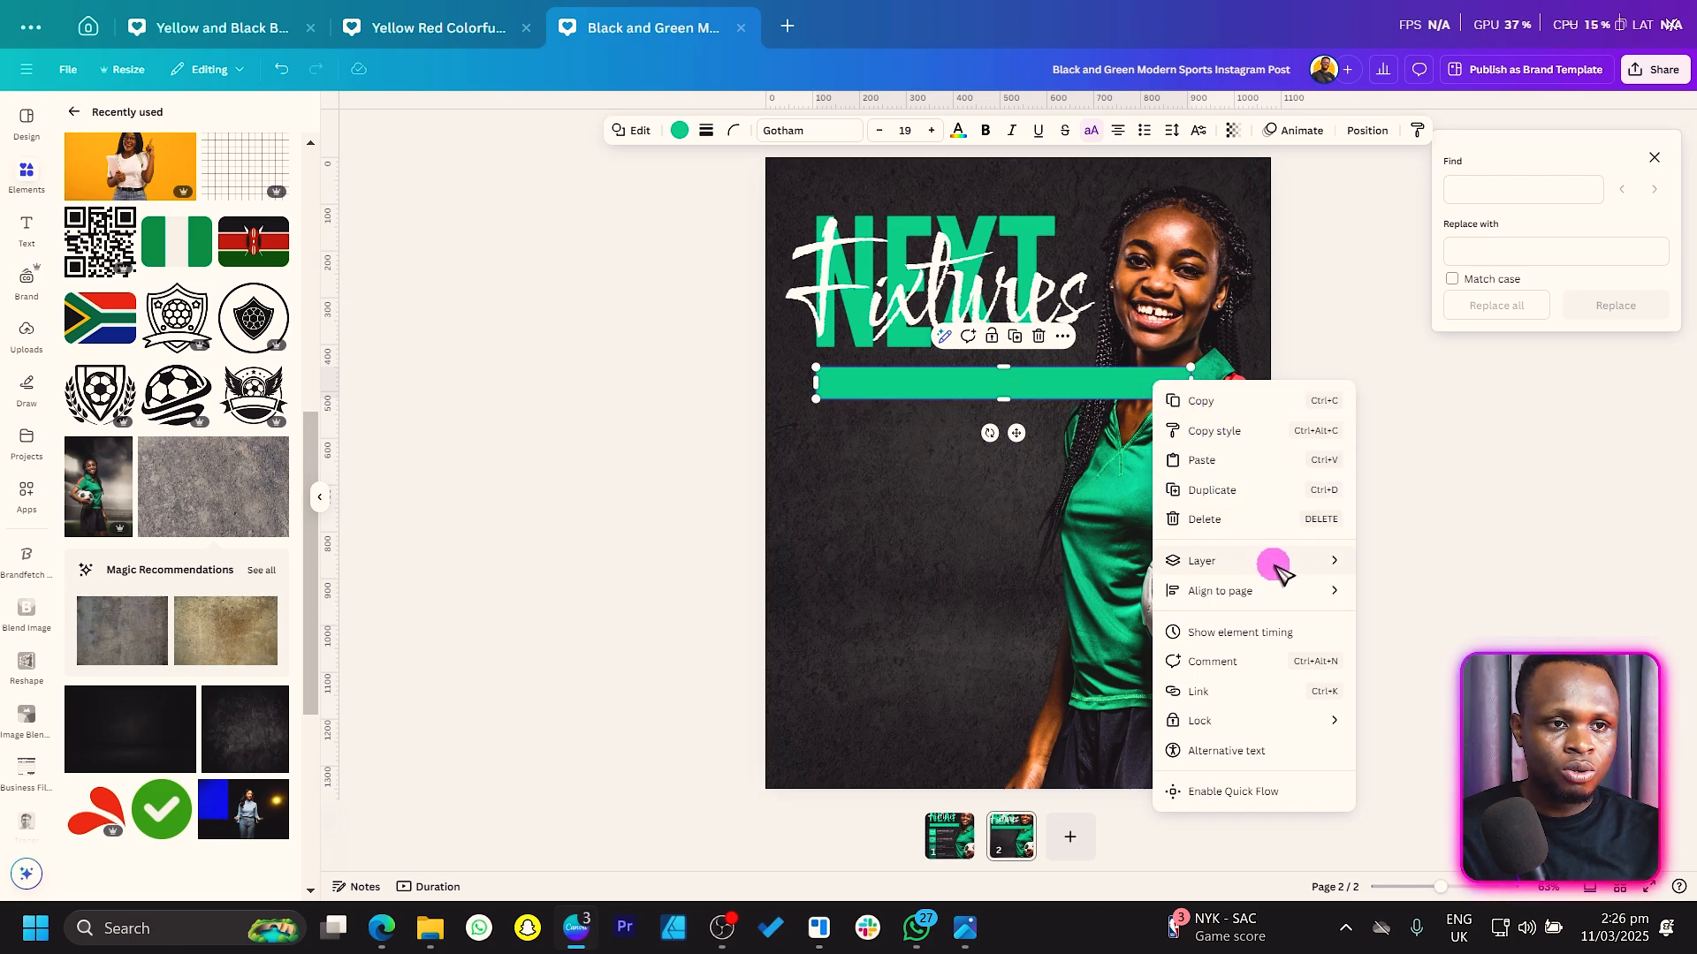
pyautogui.moveTo(1277, 560)
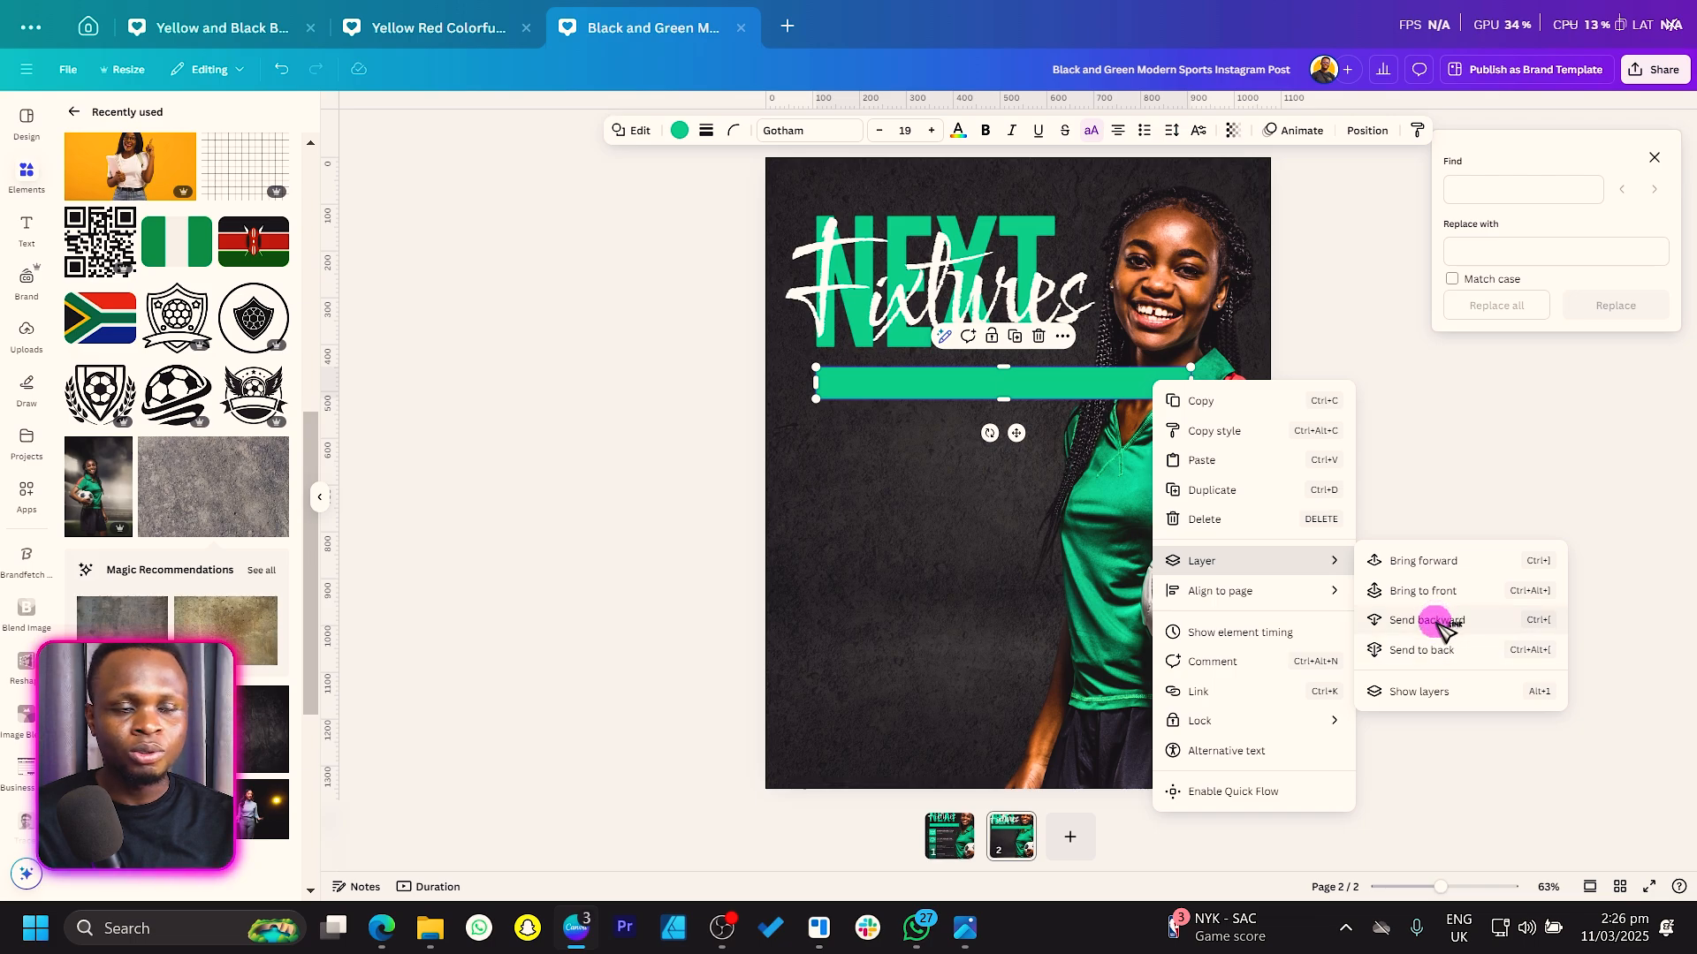
pyautogui.click(1432, 620)
pyautogui.click(730, 412)
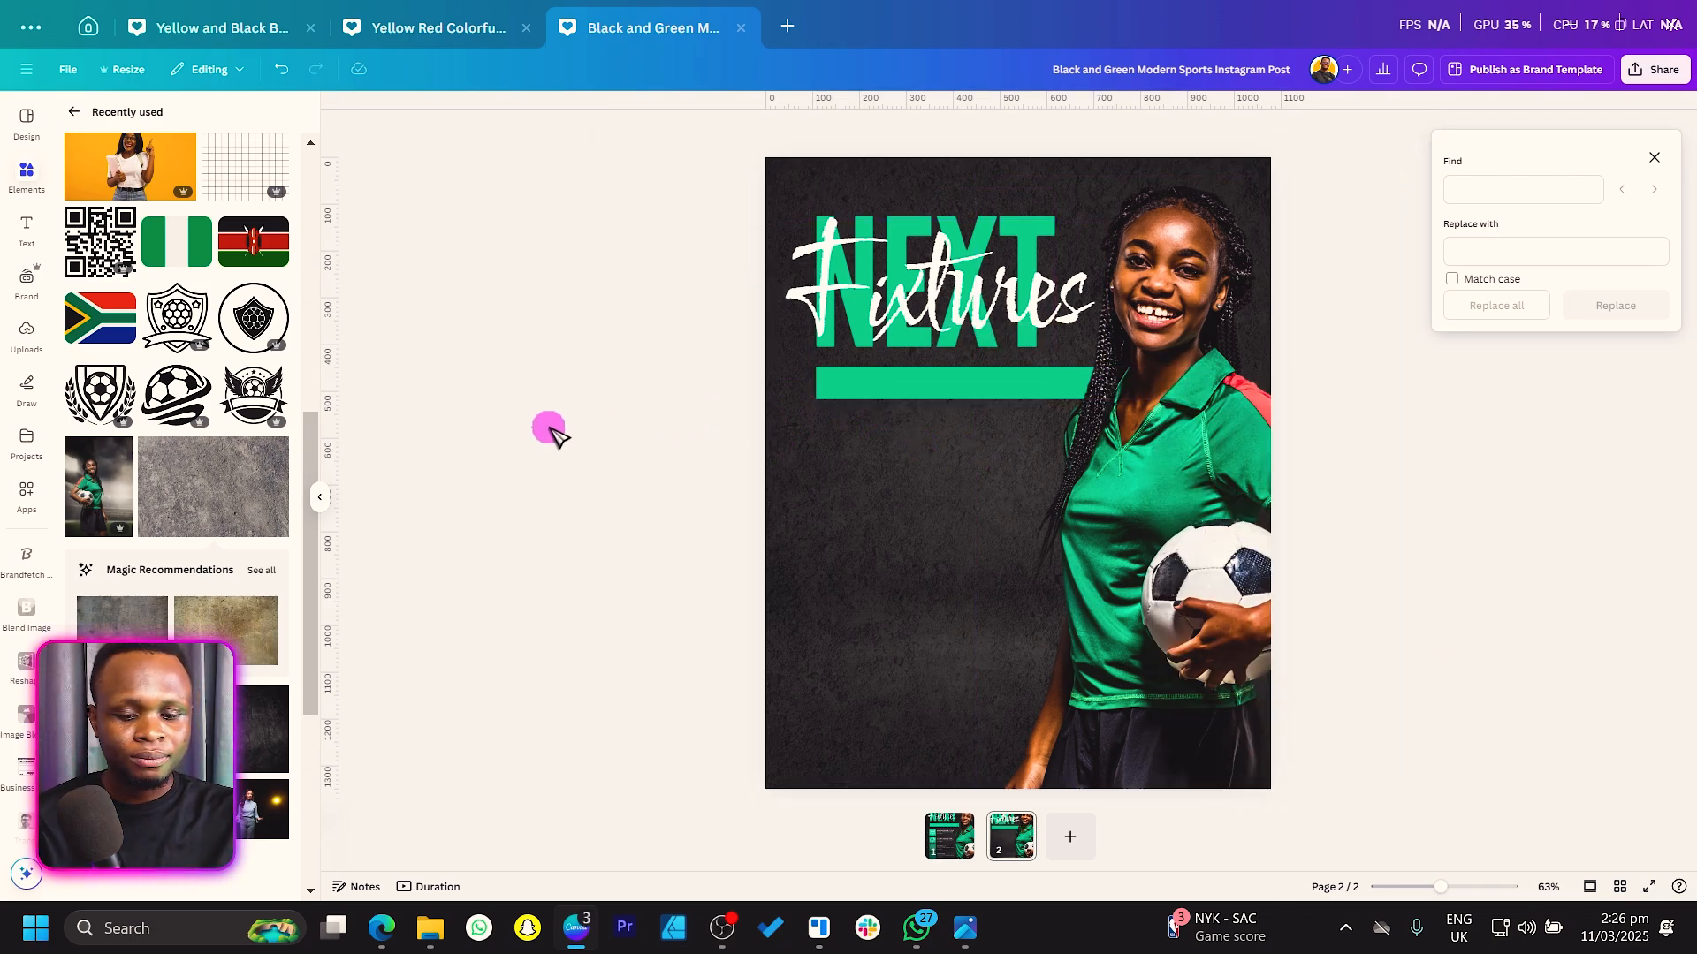
# Add a text box on the green bar beneath the heading reading ELITE PRO LEAGUE 2024/2025.
pyautogui.press('t')
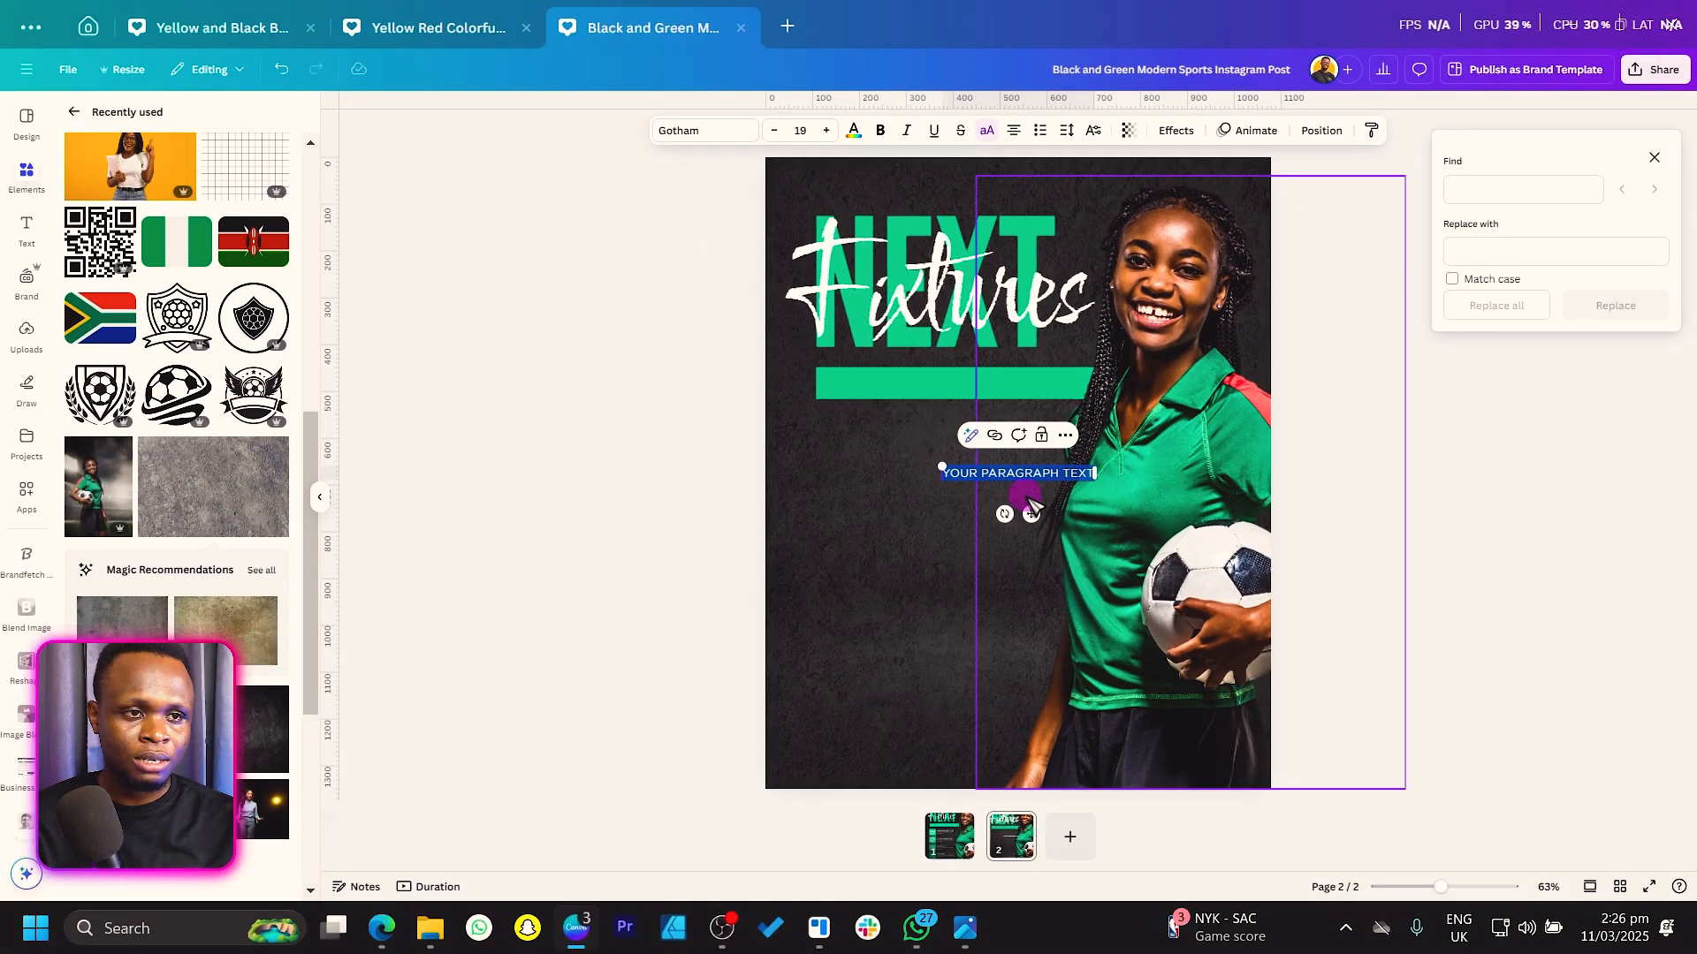
pyautogui.moveTo(1030, 510); pyautogui.dragTo(891, 399)
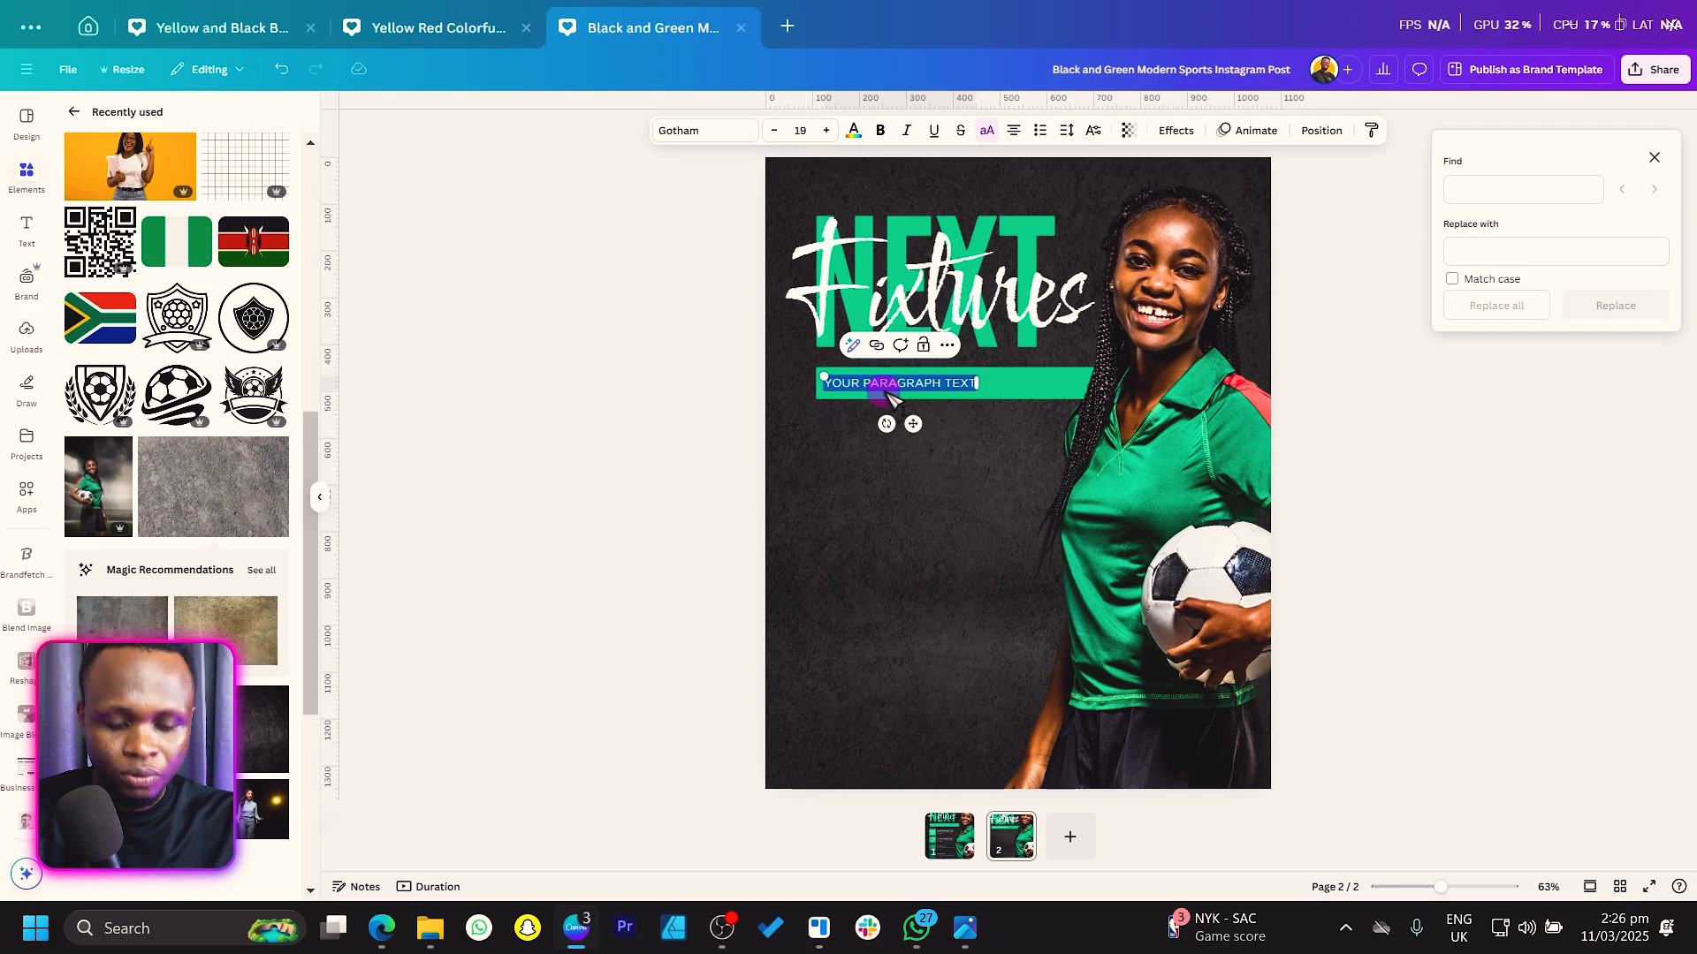
pyautogui.write('EL')
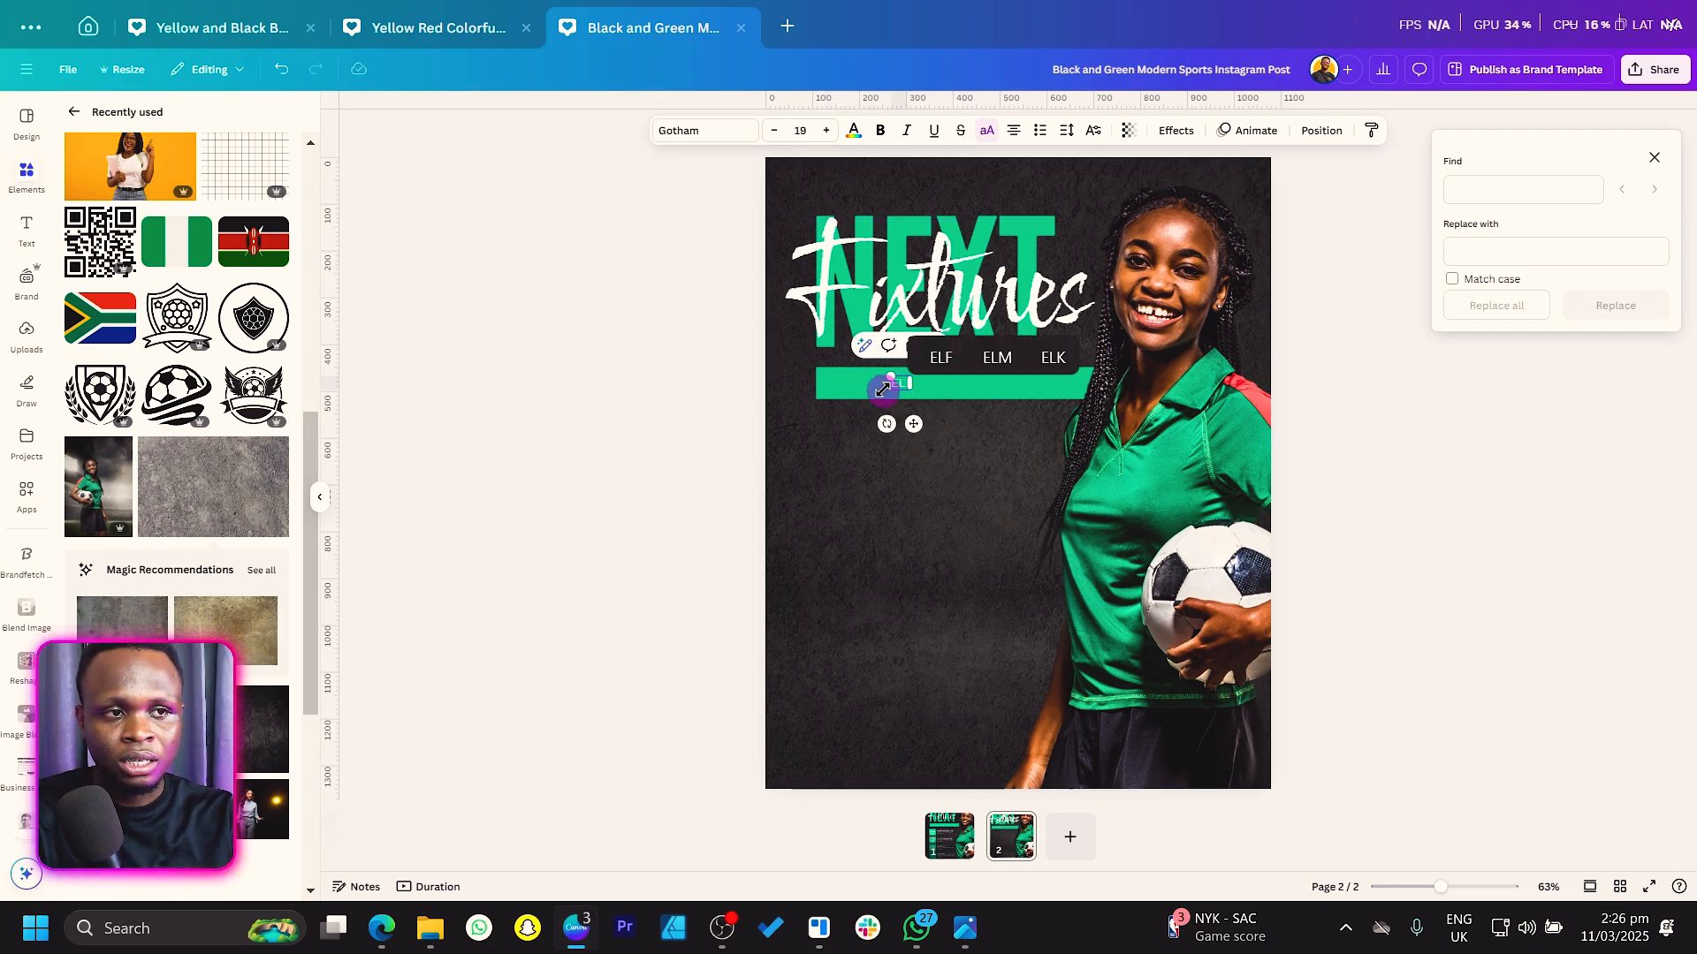
pyautogui.write('ITE F')
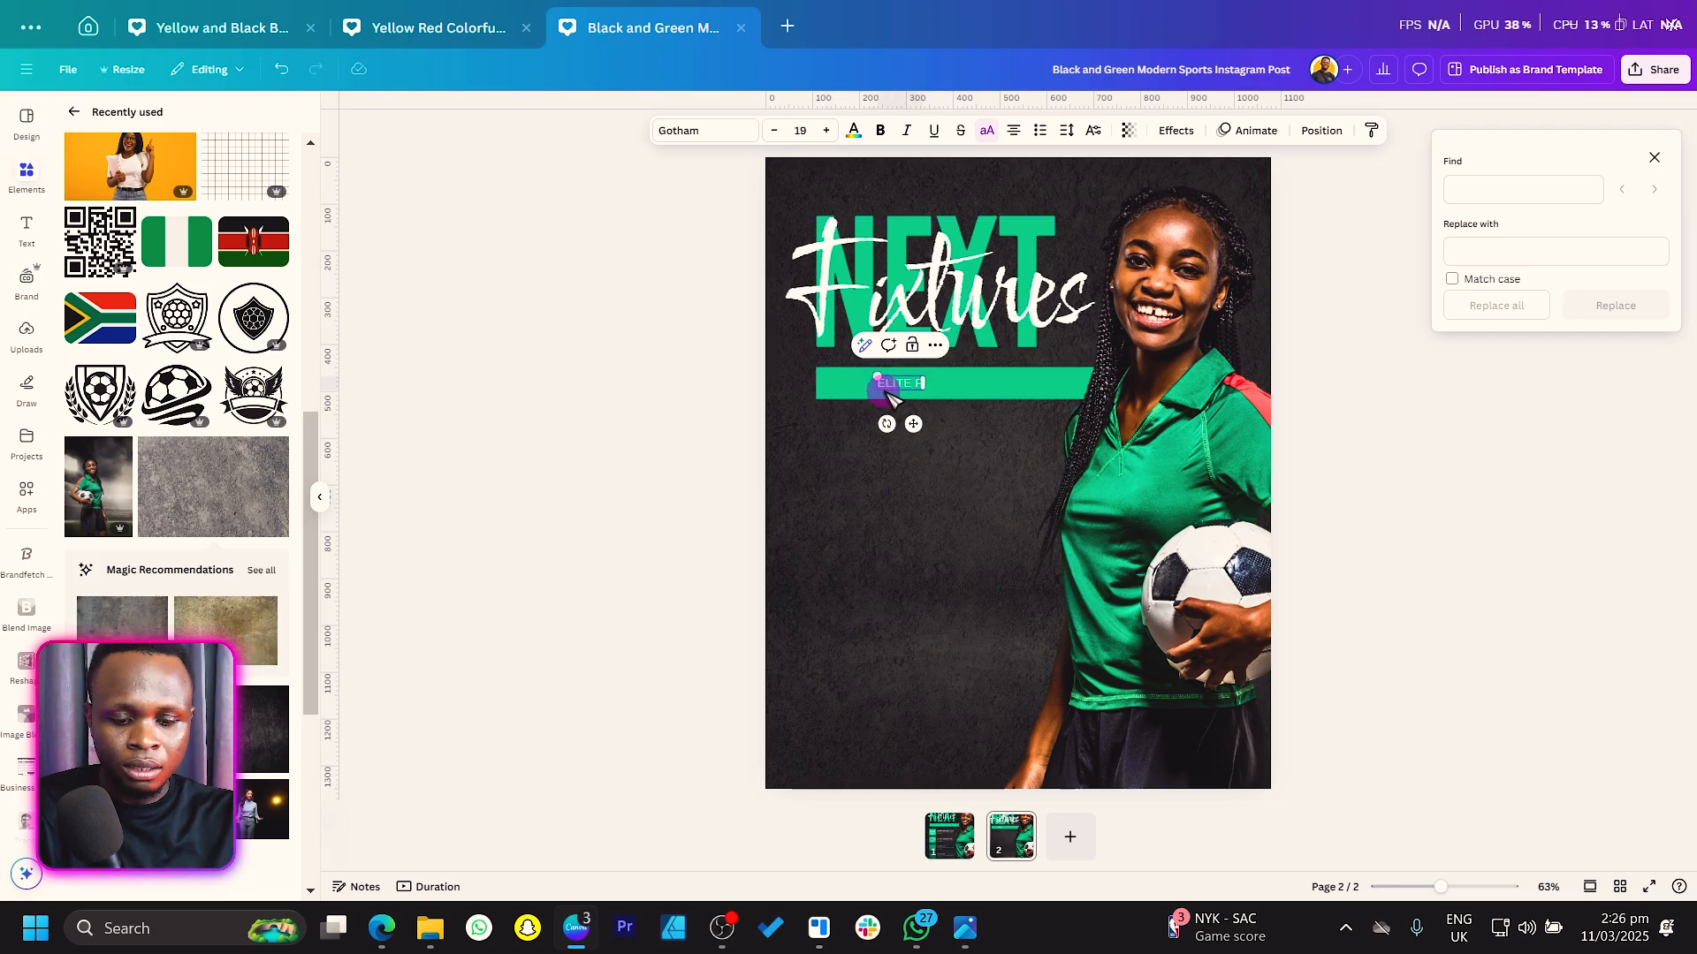
pyautogui.write('RO LEAGUE')
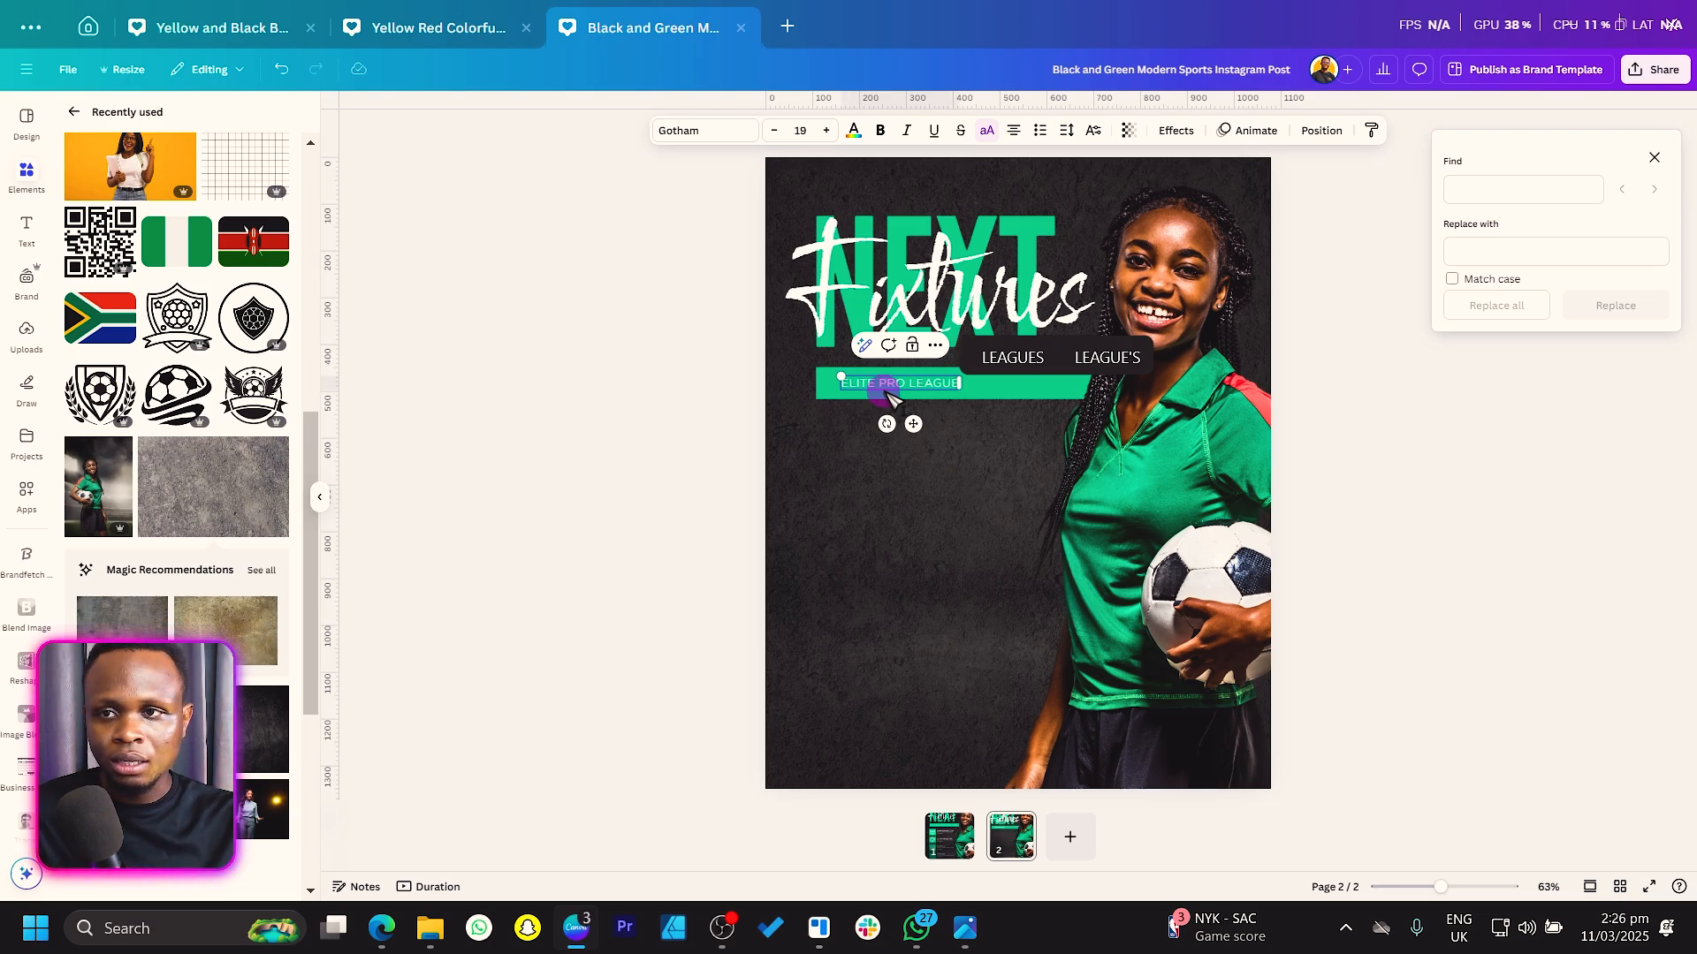
pyautogui.write(' 2024/2025')
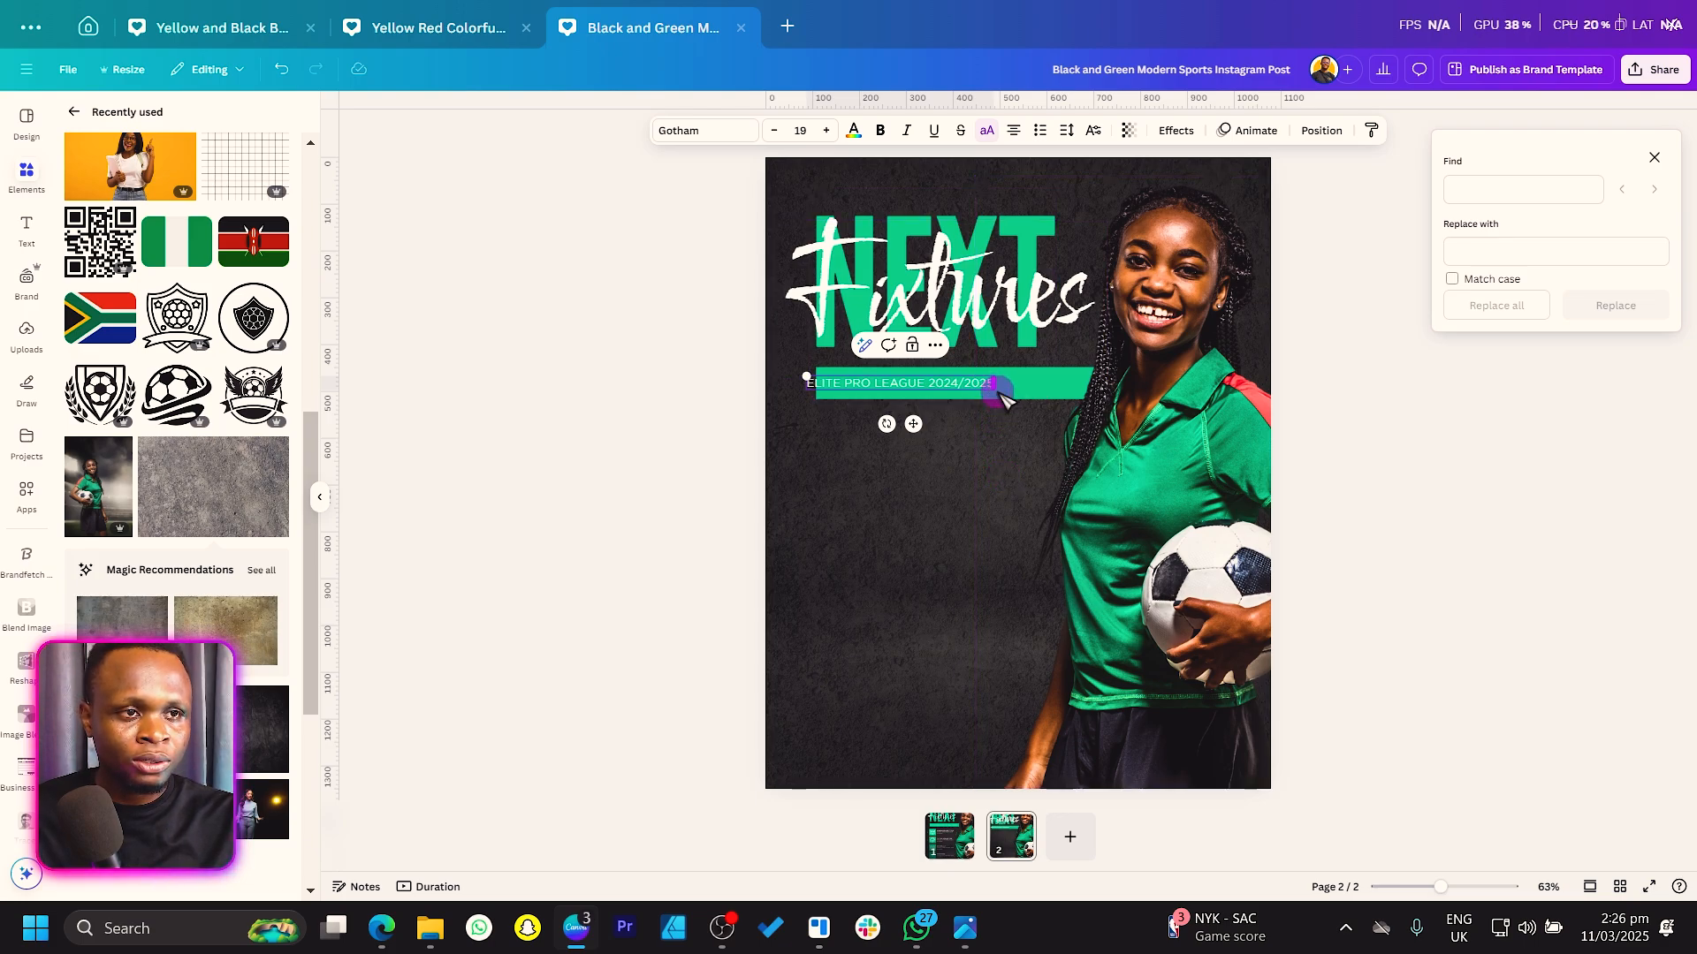
# Enlarge the league text to size 26.1 and centre it on the green bar.
pyautogui.moveTo(1002, 396); pyautogui.dragTo(1072, 425)
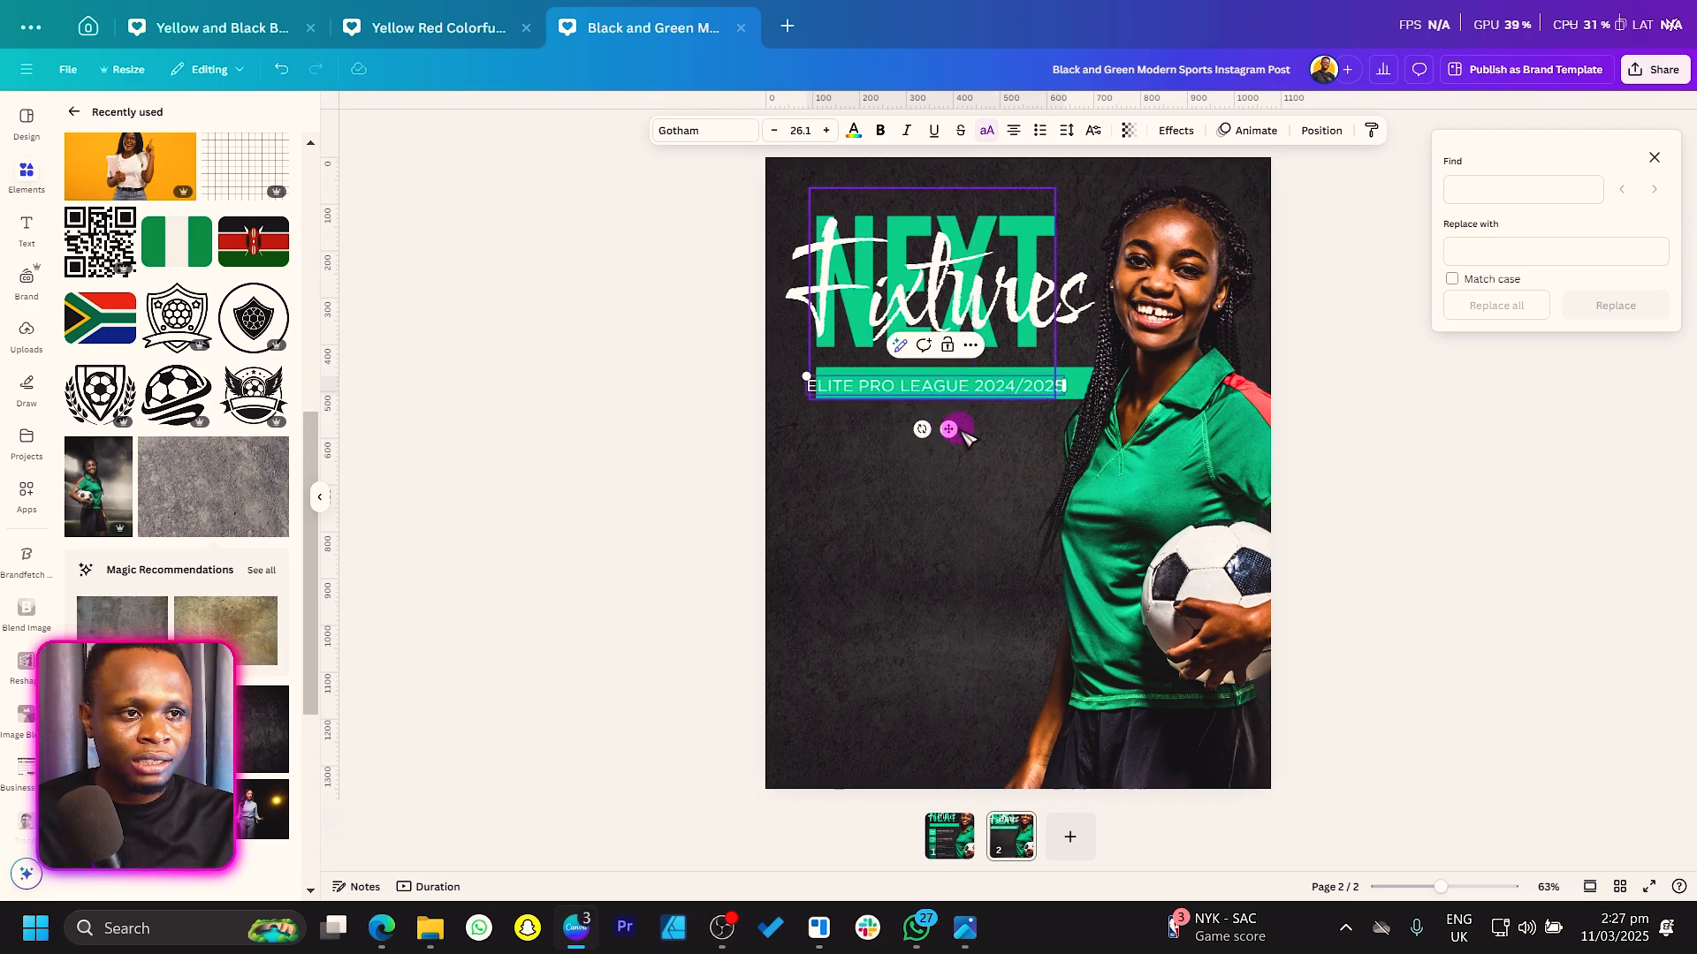
pyautogui.moveTo(970, 433); pyautogui.dragTo(980, 437)
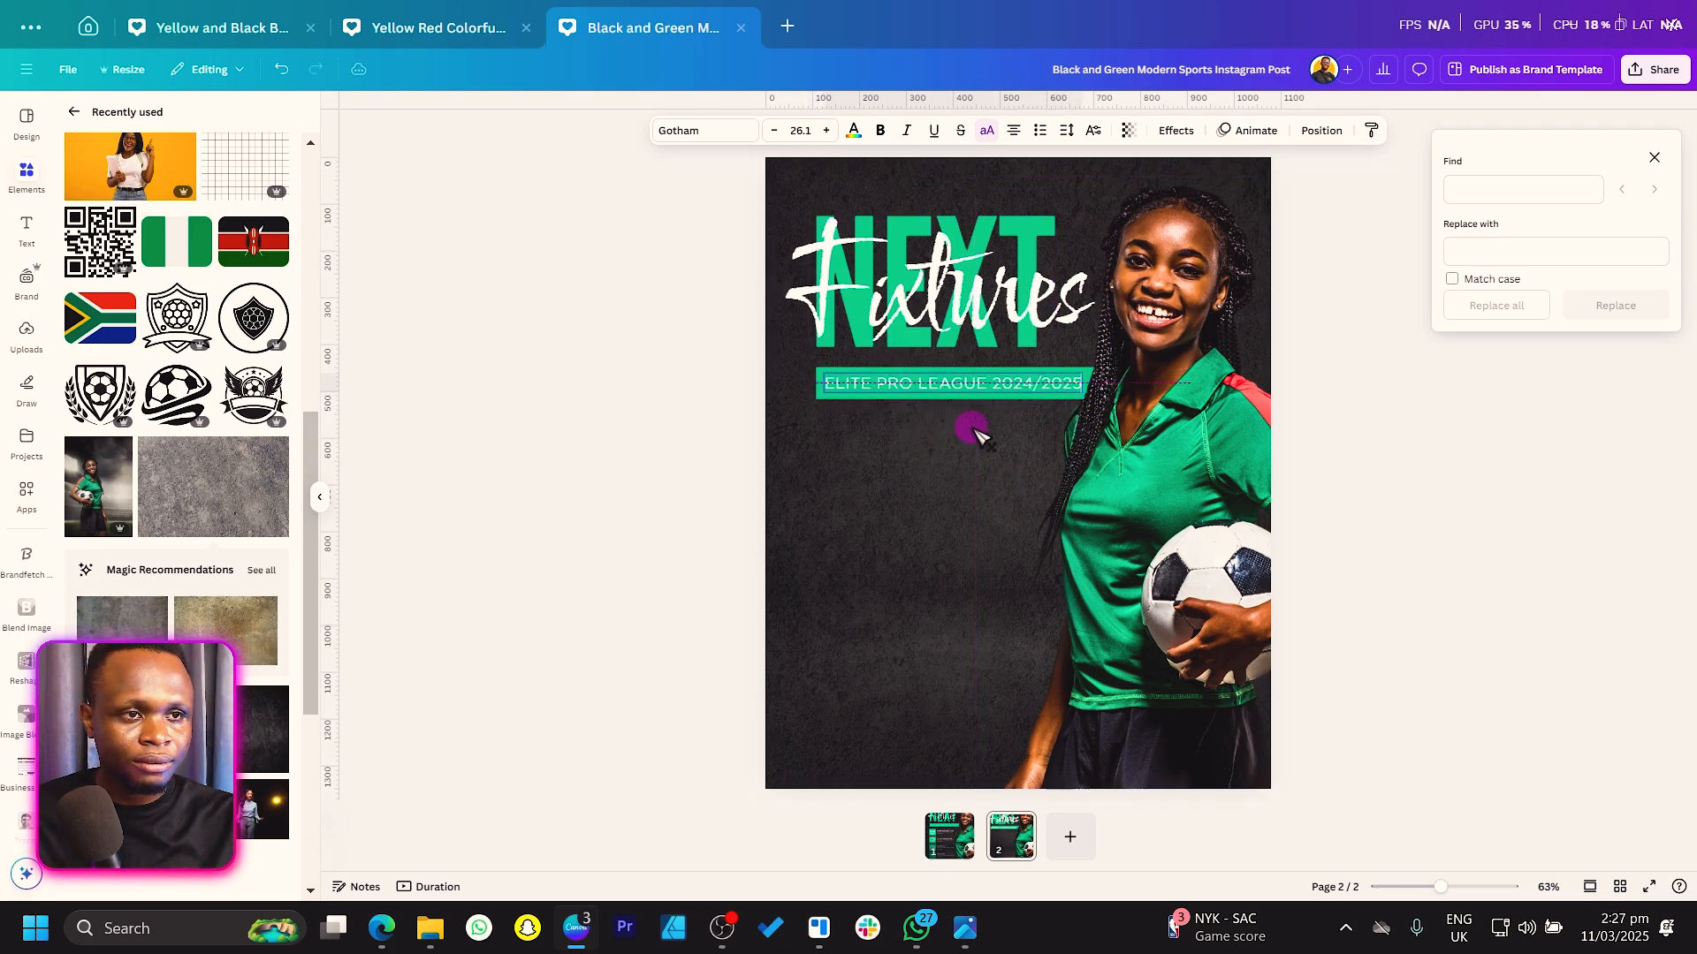
pyautogui.click(654, 448)
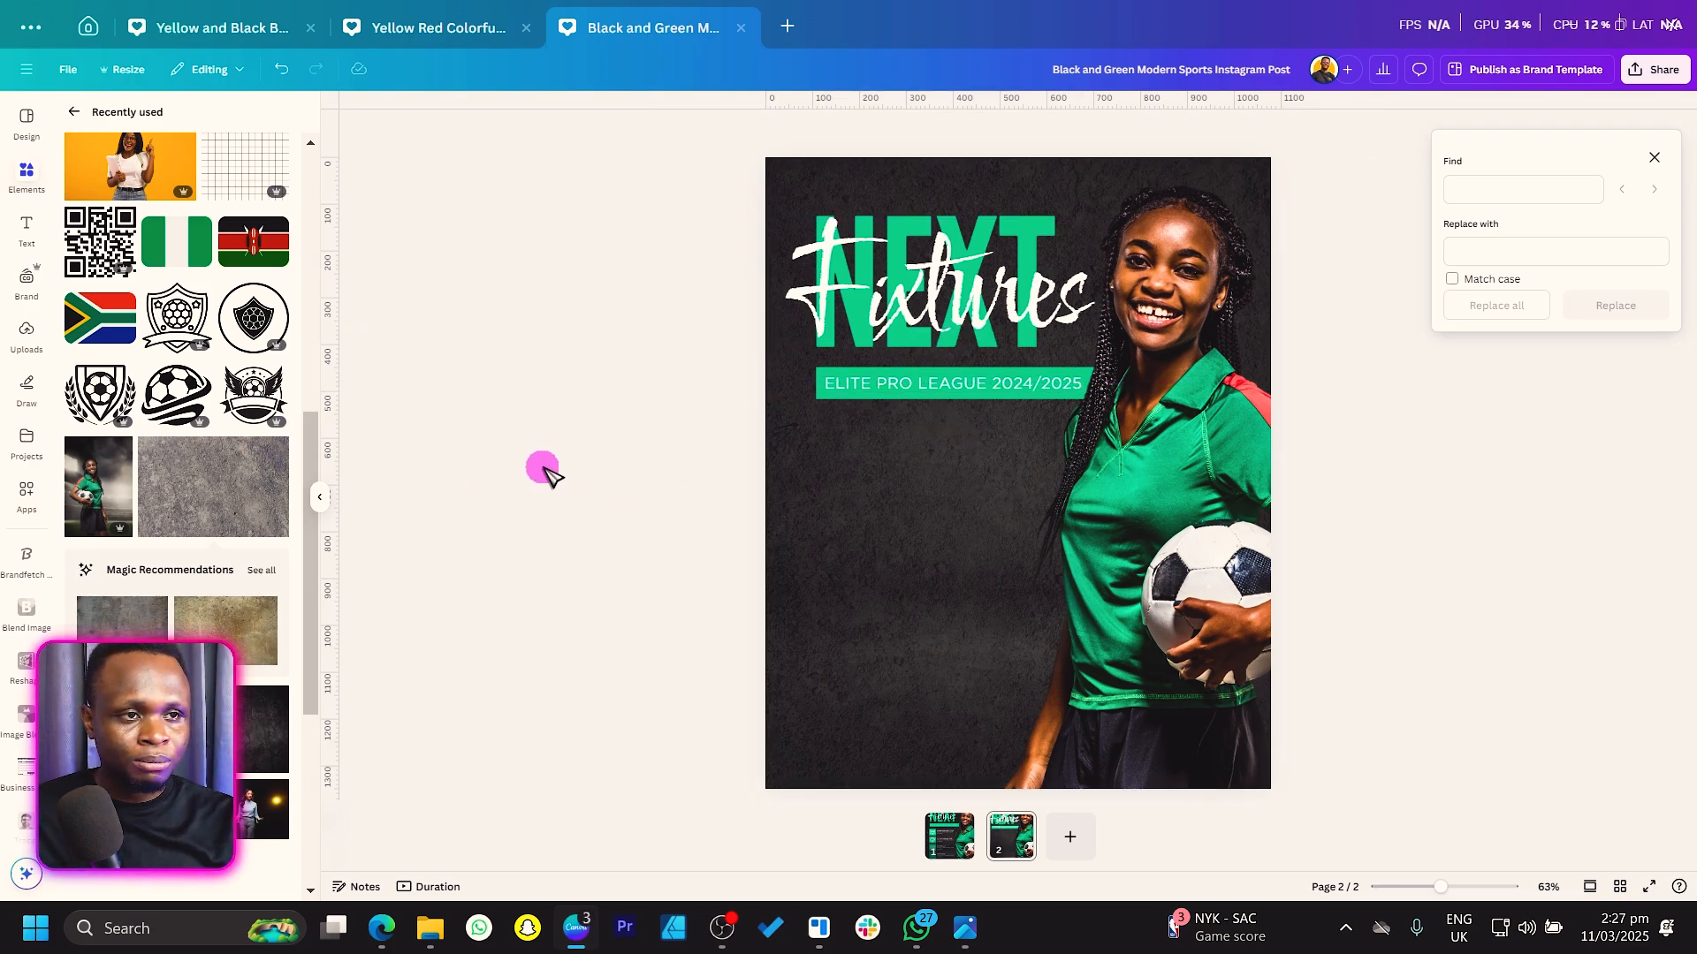
# Add a green square below the league bar and shrink it to about a third of the bar's width.
pyautogui.press('r')
pyautogui.moveTo(985, 504); pyautogui.dragTo(879, 522)
pyautogui.click(892, 526)
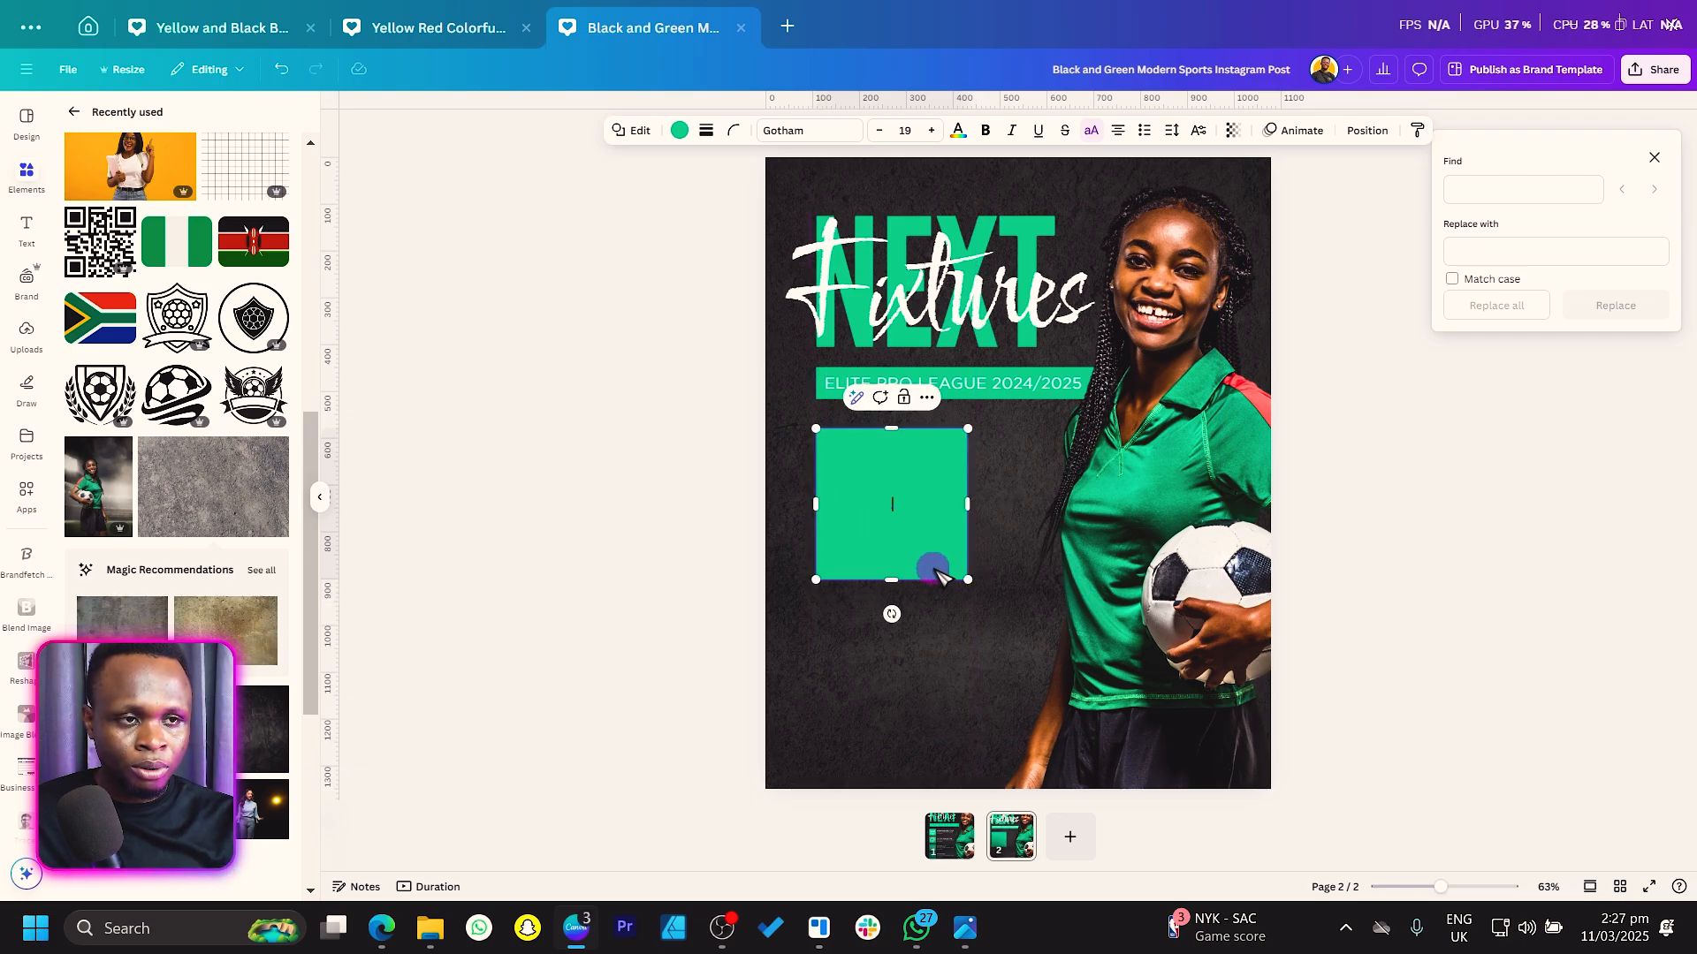
pyautogui.moveTo(962, 579); pyautogui.dragTo(923, 530)
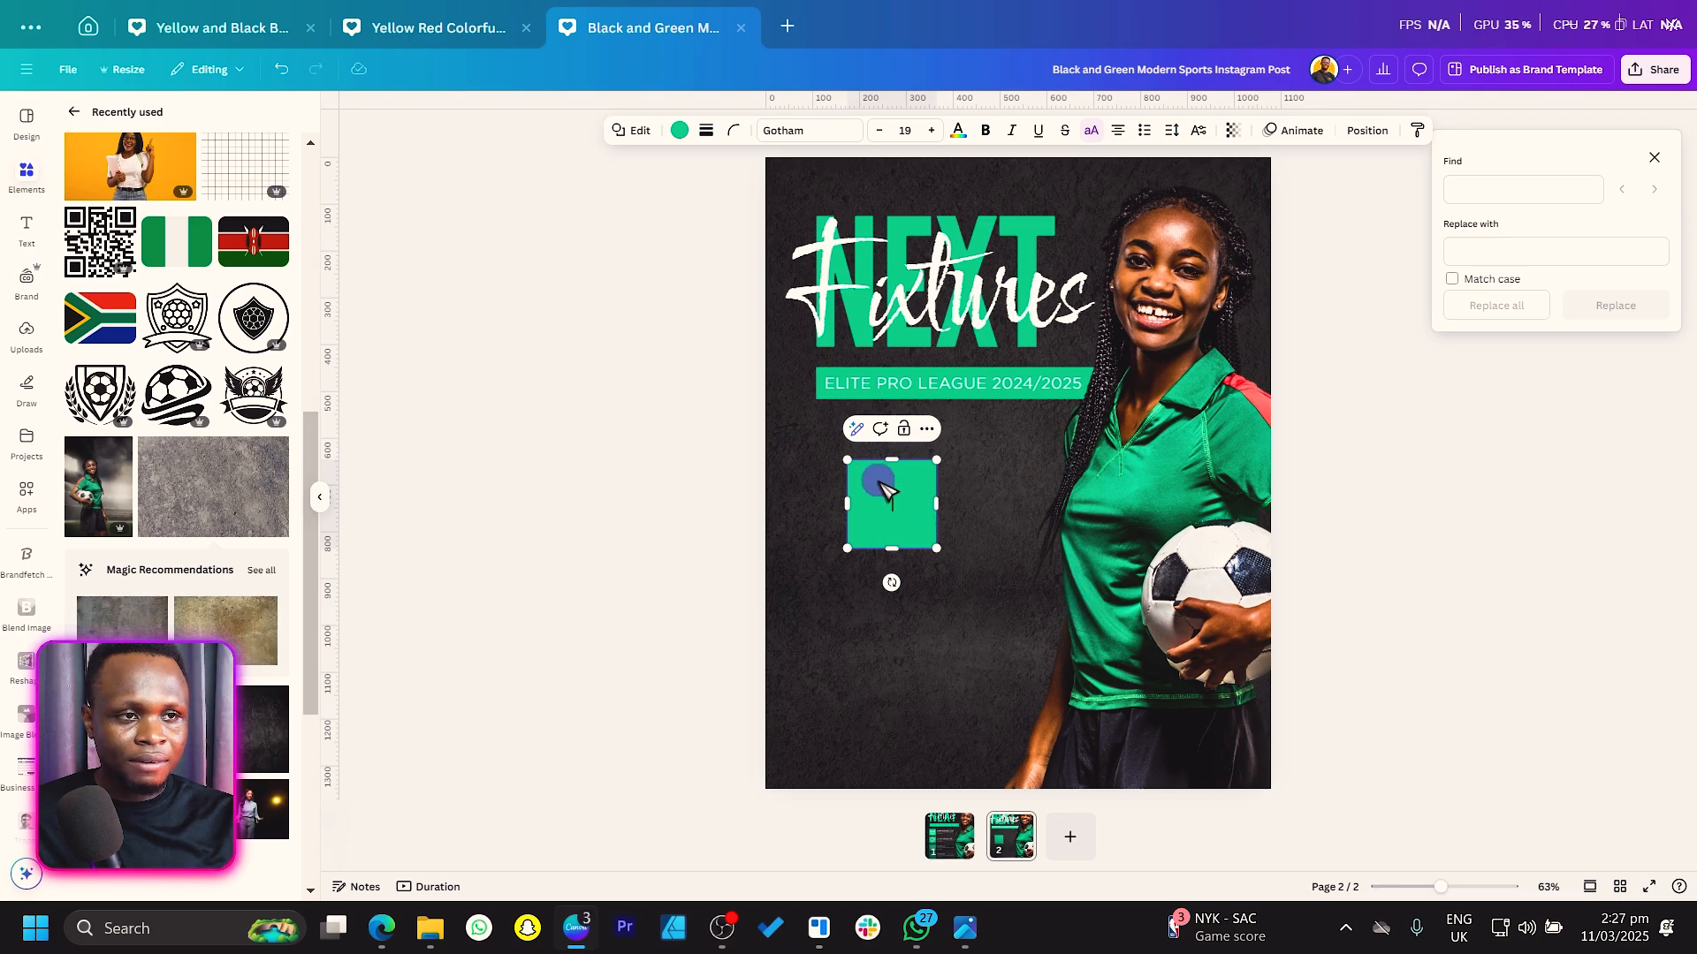
# Duplicate the green square downward into an evenly spaced column of four, aligned with the bar's left edge.
pyautogui.moveTo(864, 493); pyautogui.dragTo(862, 566)
pyautogui.hotkey('ctrl', 'd')
pyautogui.hotkey('ctrl', 'd')
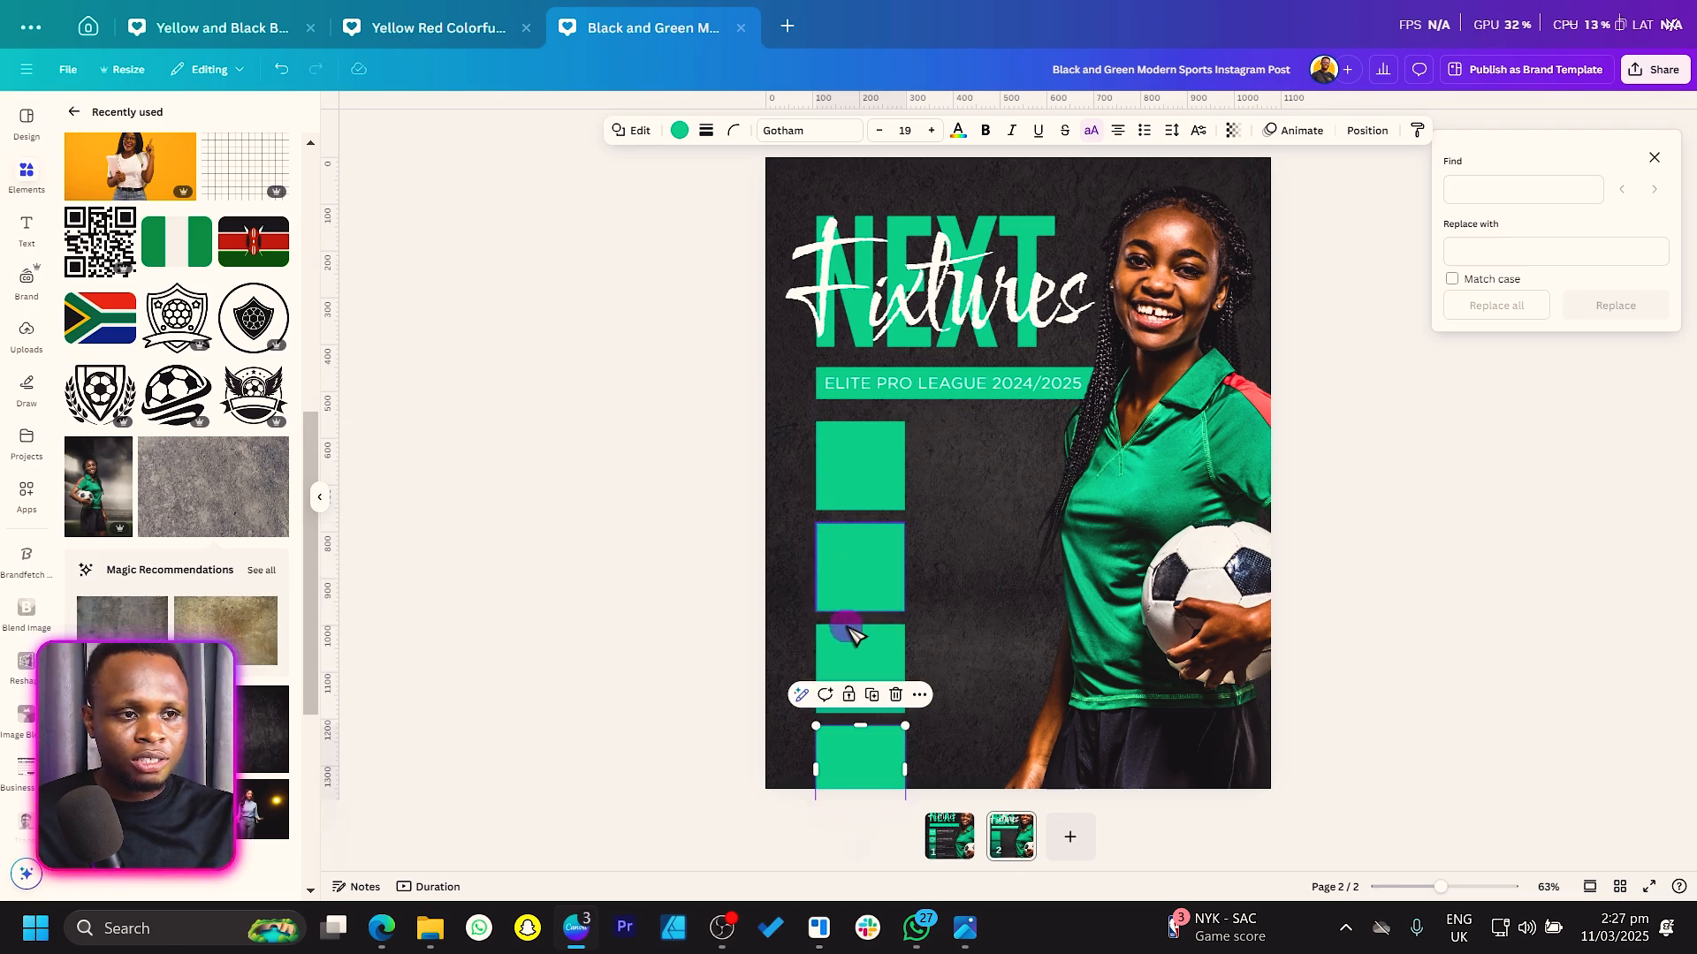
# Tighten the spacing of the four squares, then scale them down together so the column fits on the page below the bar.
pyautogui.keyDown('shift'); pyautogui.click(879, 645); pyautogui.keyUp('shift')
pyautogui.keyDown('shift'); pyautogui.click(863, 568); pyautogui.keyUp('shift')
pyautogui.keyDown('shift'); pyautogui.click(864, 481); pyautogui.keyUp('shift')
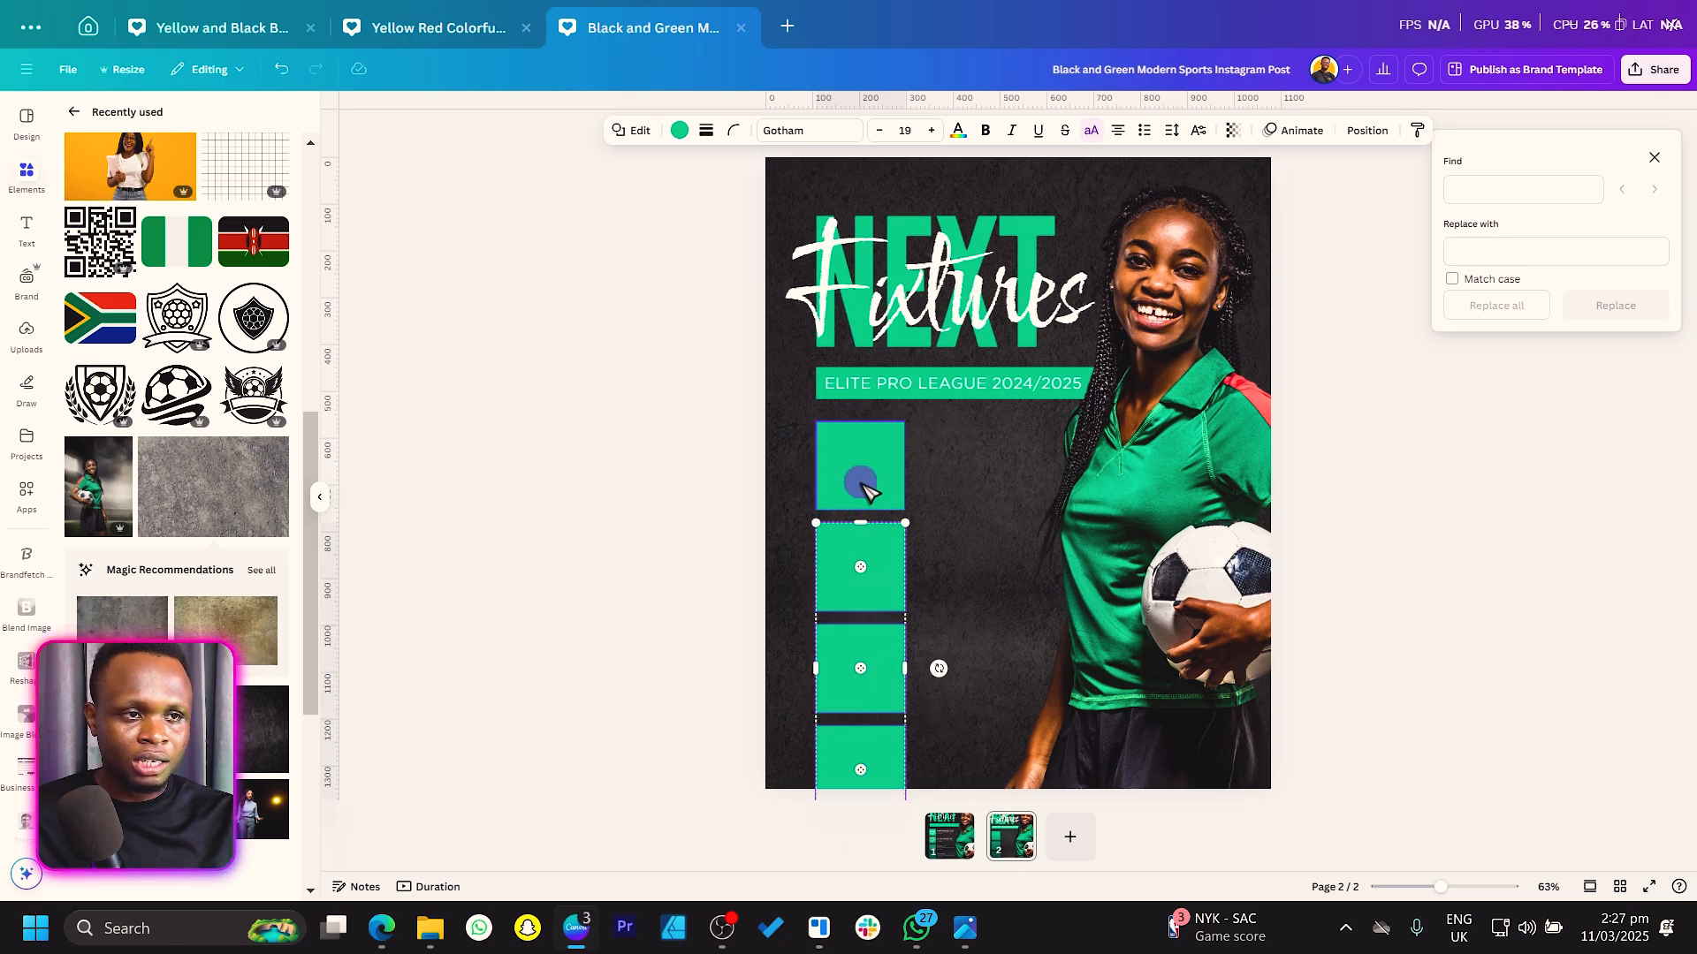
pyautogui.moveTo(861, 422); pyautogui.dragTo(865, 458)
pyautogui.moveTo(879, 519); pyautogui.dragTo(878, 477)
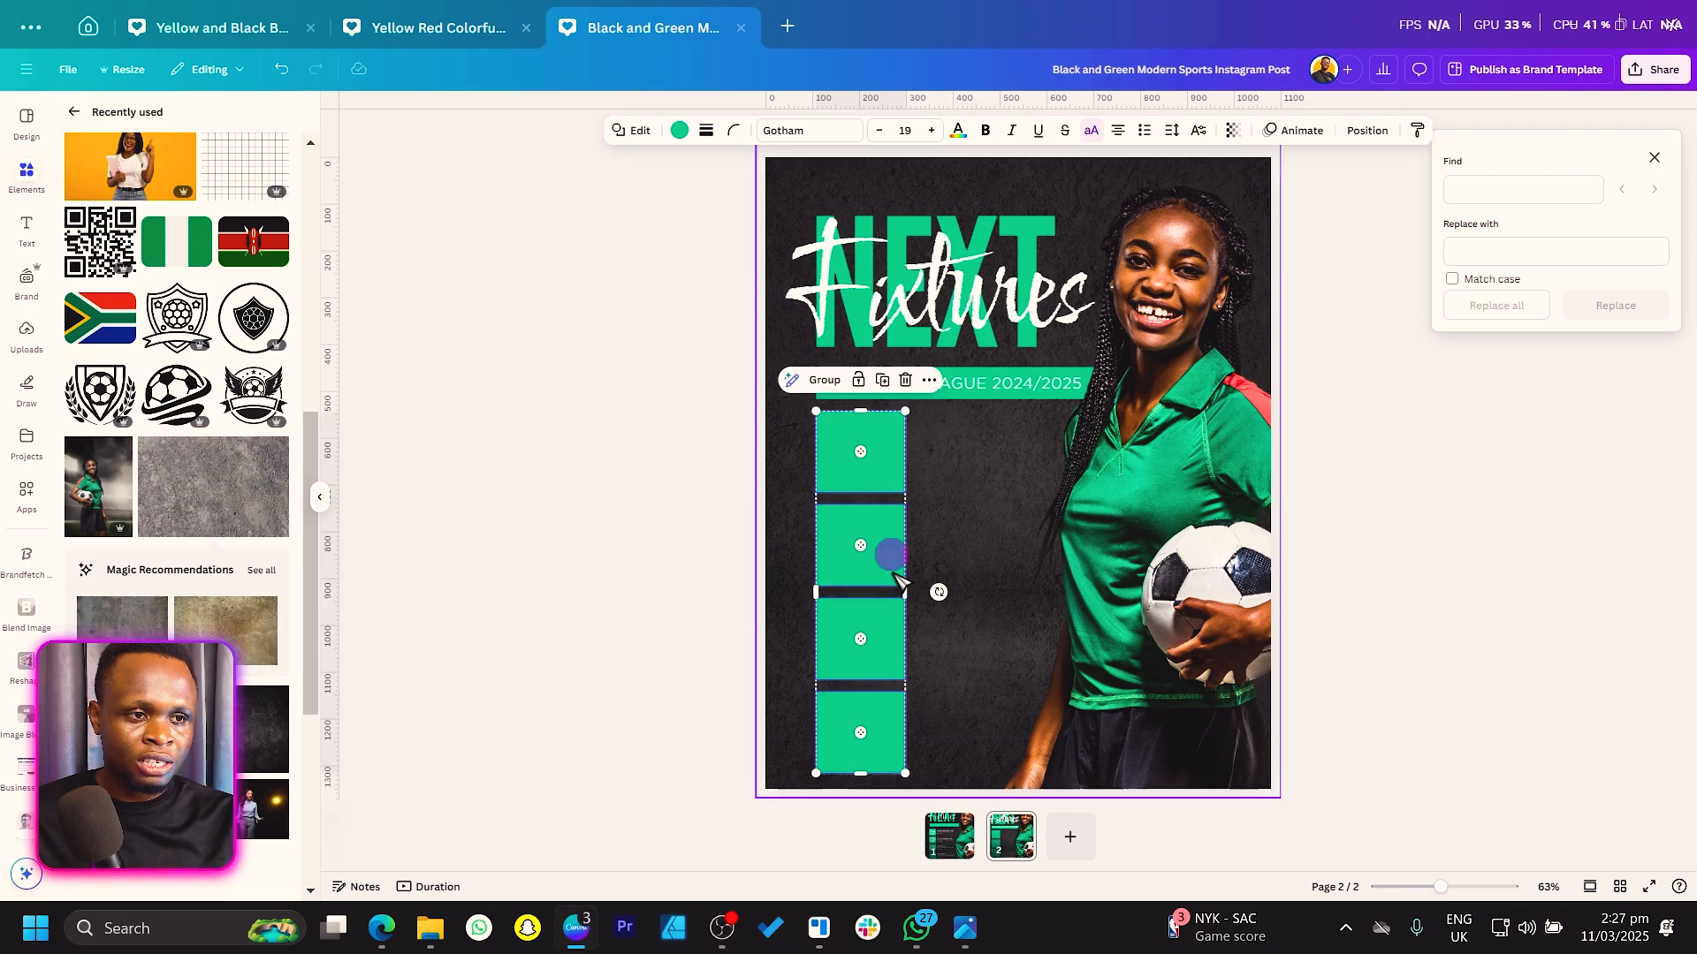
pyautogui.moveTo(908, 776); pyautogui.dragTo(894, 729)
pyautogui.click(594, 601)
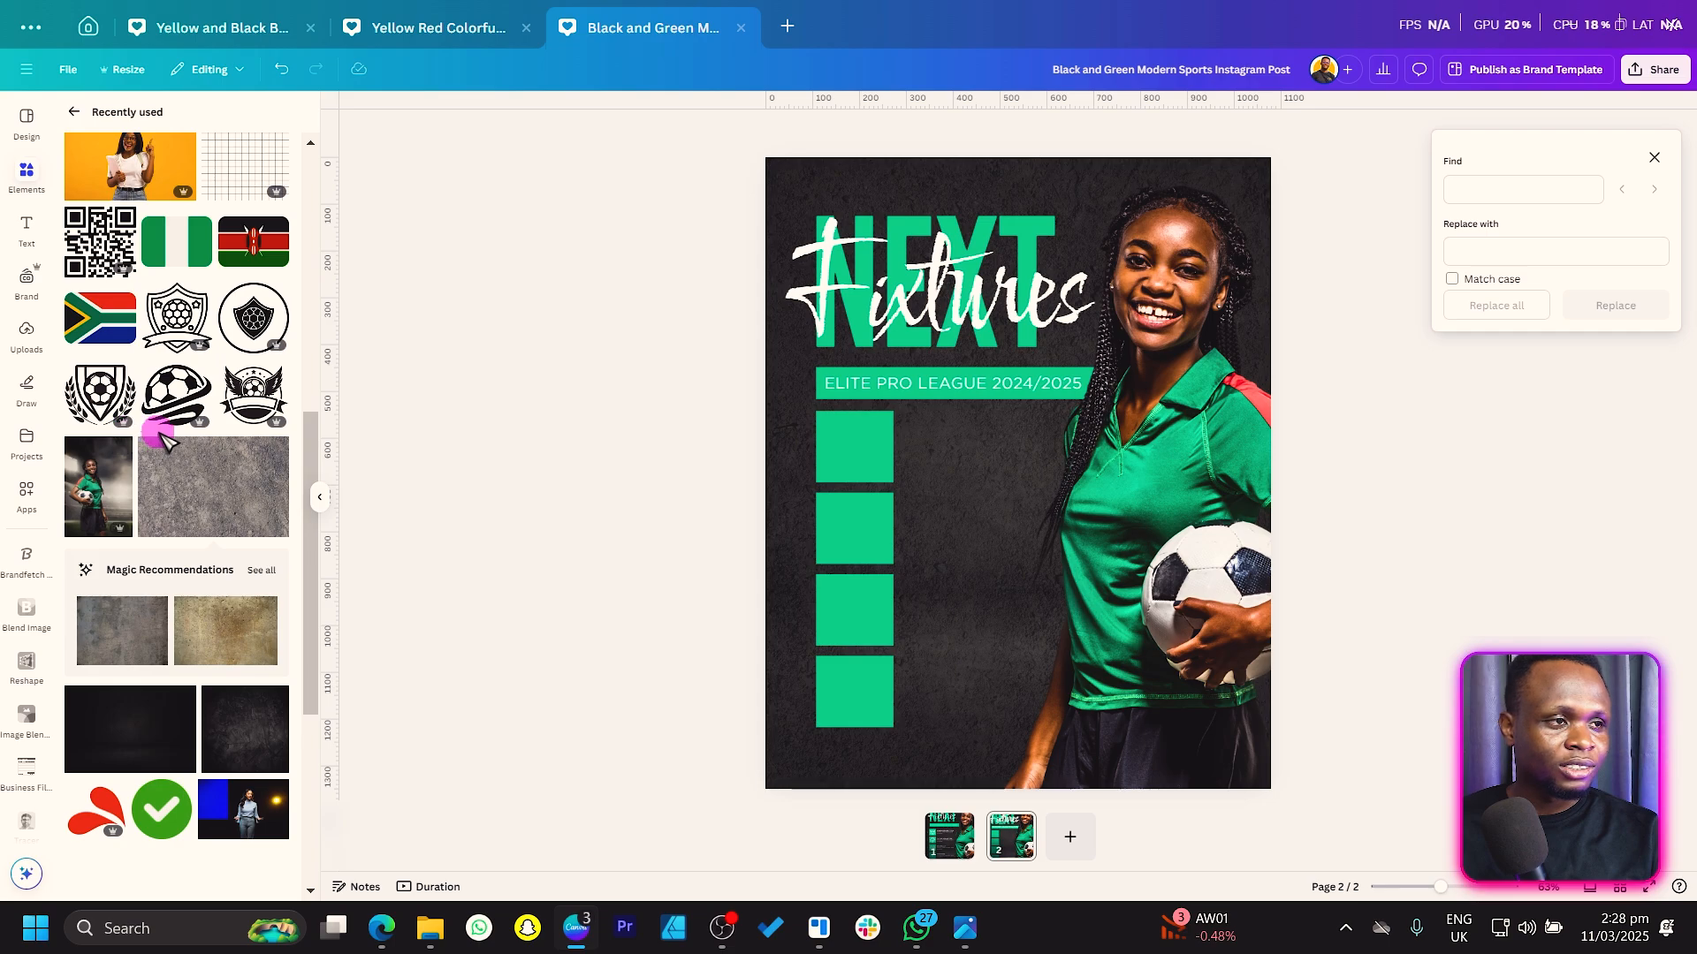
# Search the design templates for "football logo".
pyautogui.scroll(3, 151, 436)
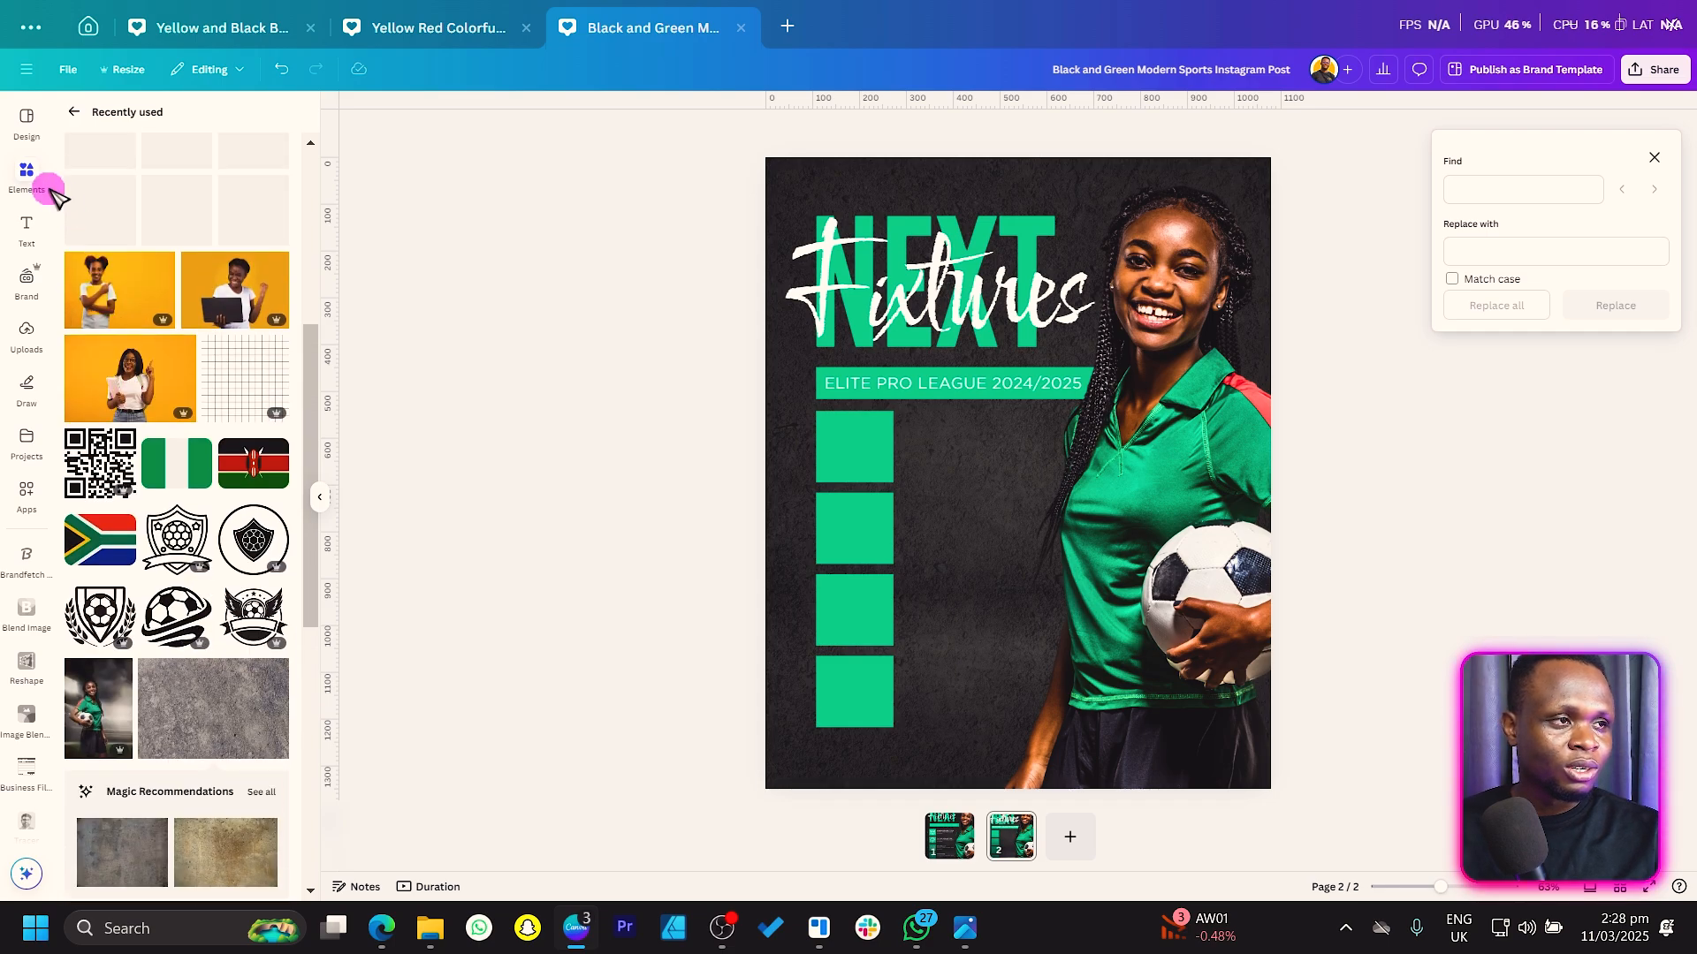
pyautogui.click(26, 119)
pyautogui.click(164, 124)
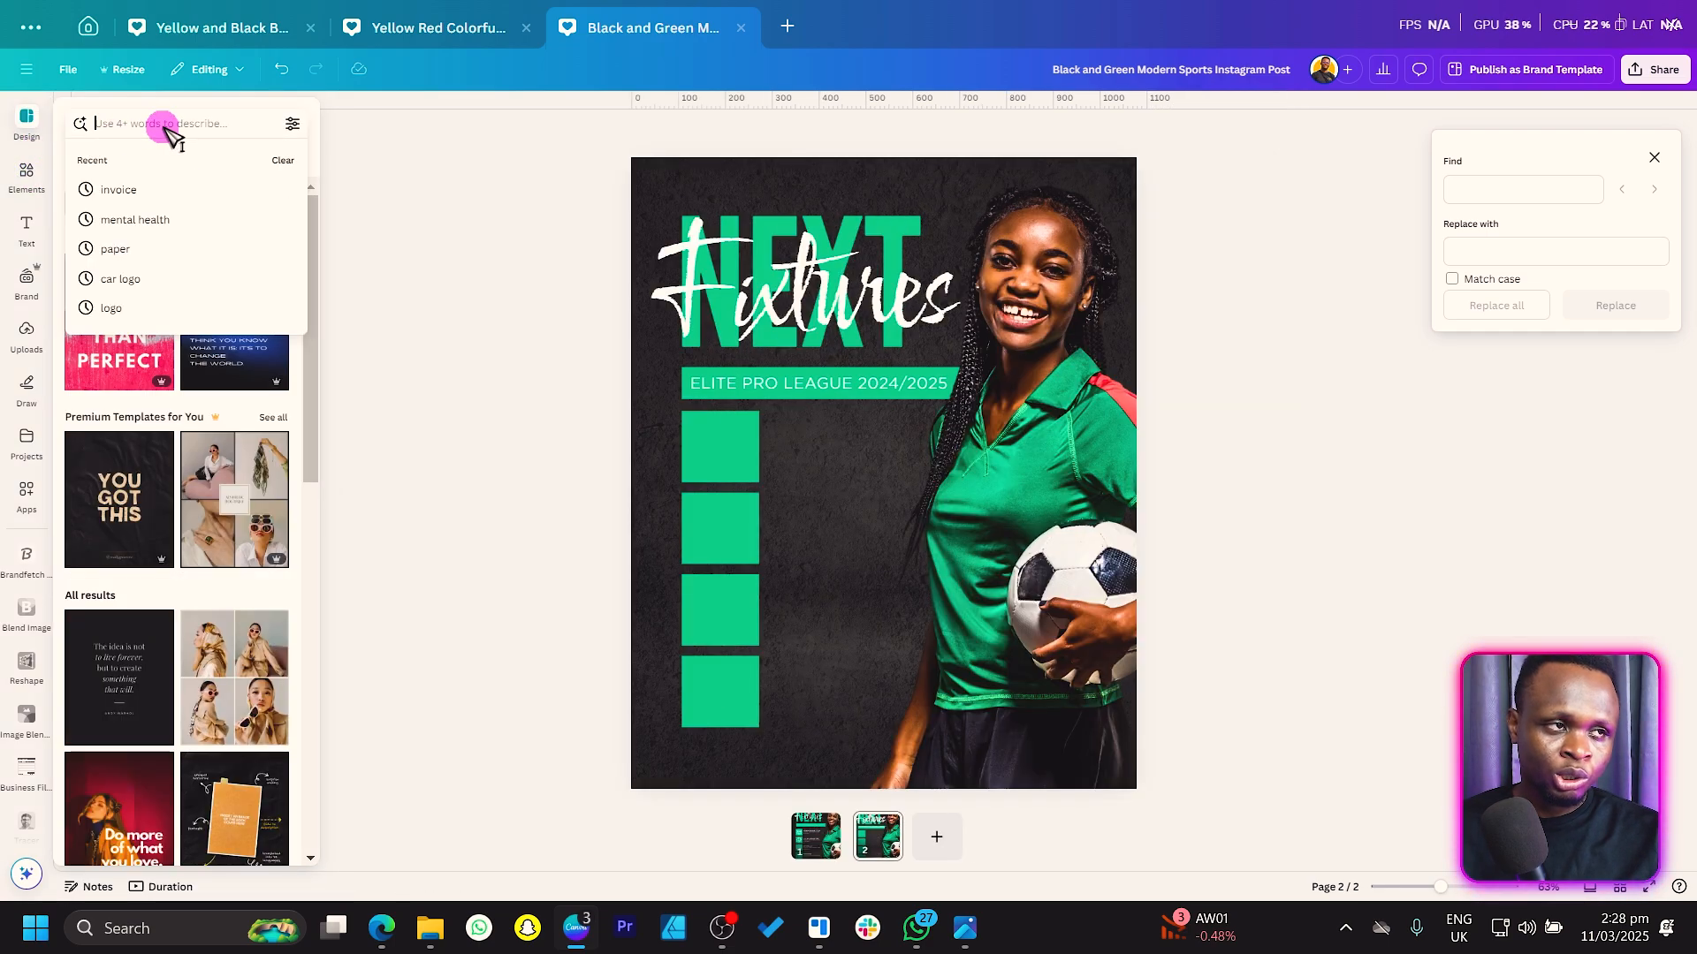
pyautogui.write('football logo')
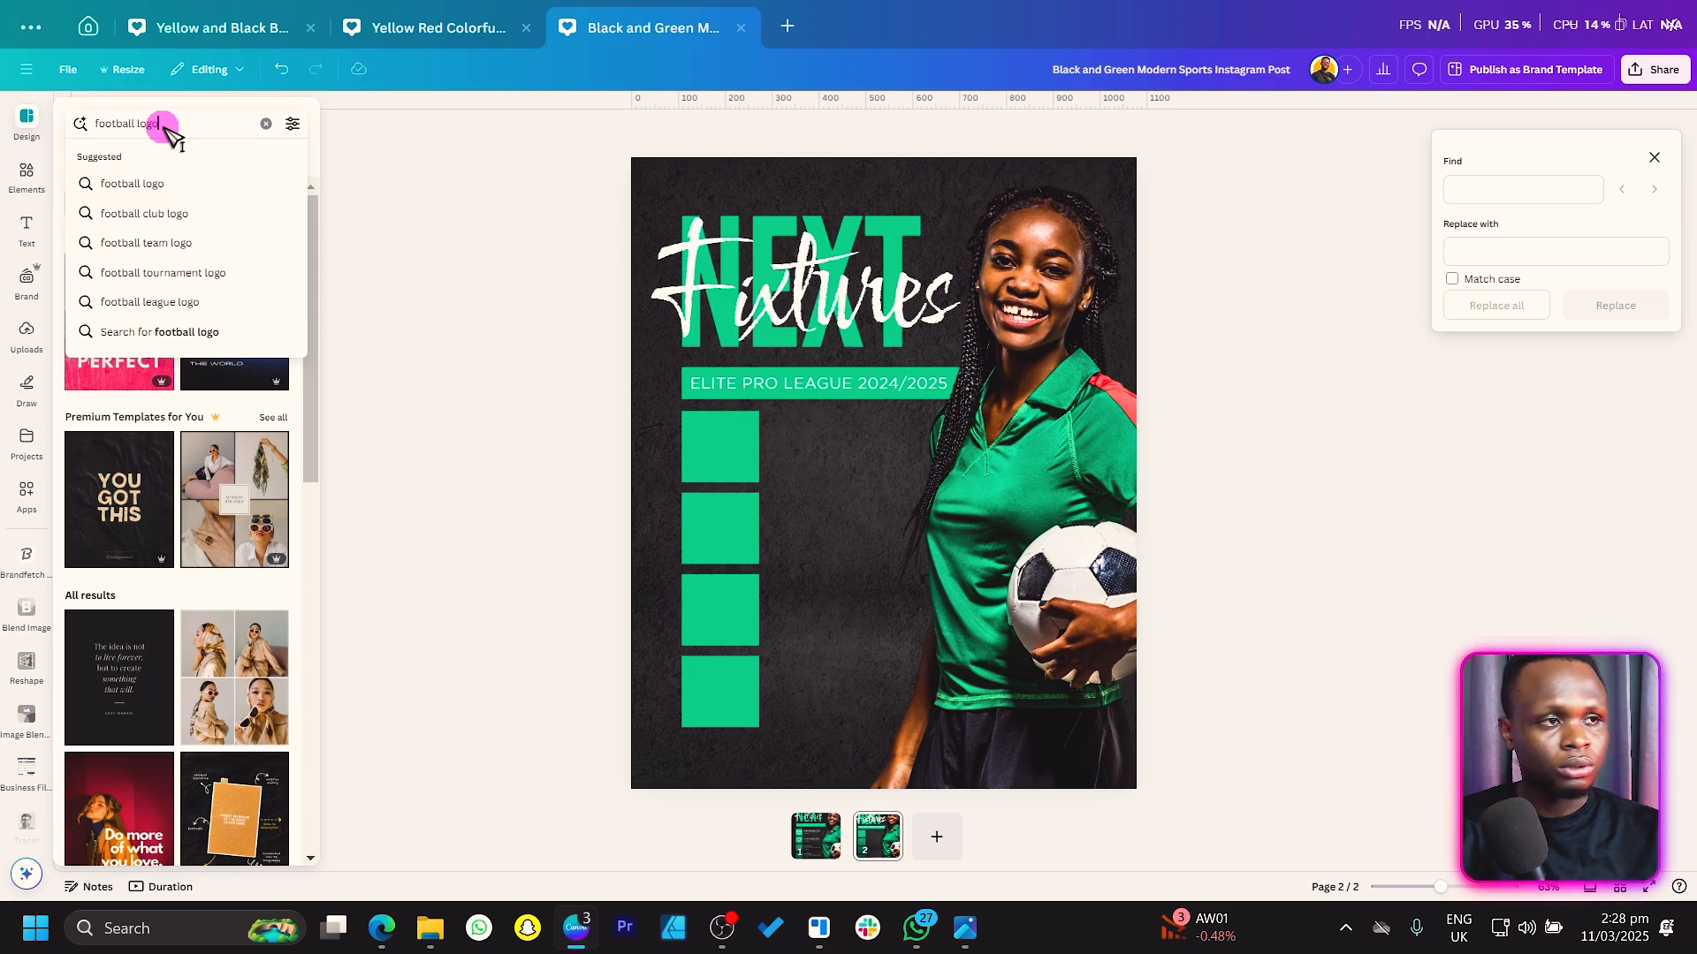
pyautogui.press('Return')
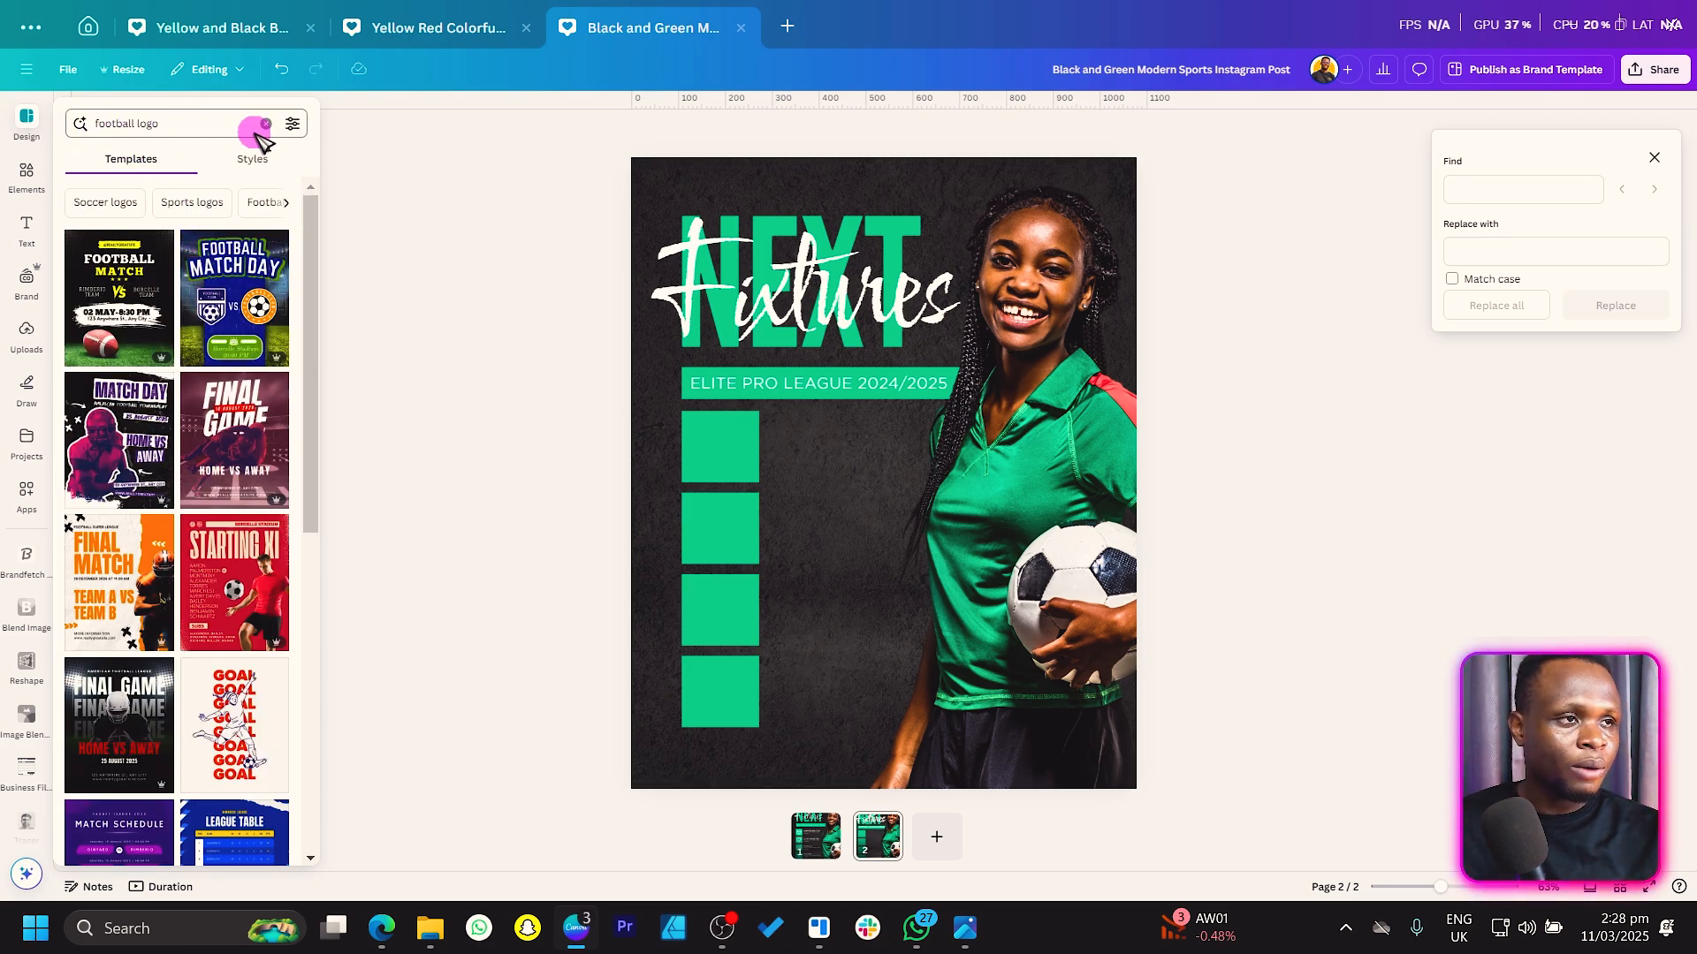
pyautogui.click(31, 275)
pyautogui.click(32, 340)
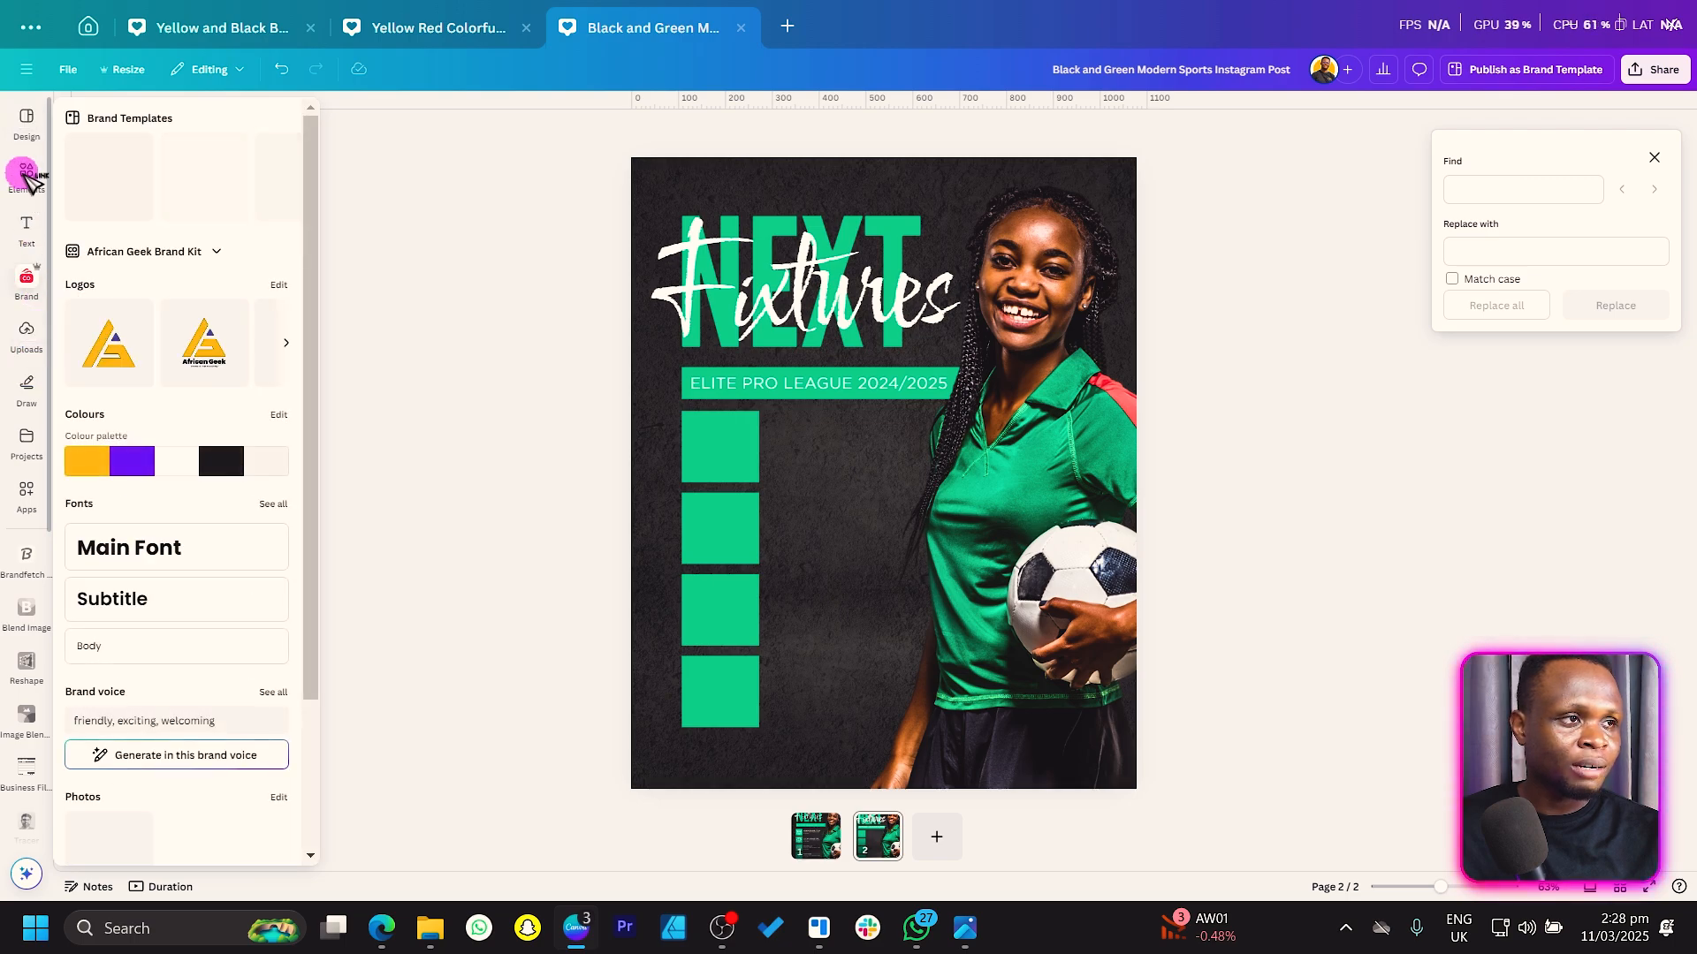
# Search the elements library for "football logo" and browse the graphics.
pyautogui.moveTo(28, 177)
pyautogui.click(75, 117)
pyautogui.click(168, 125)
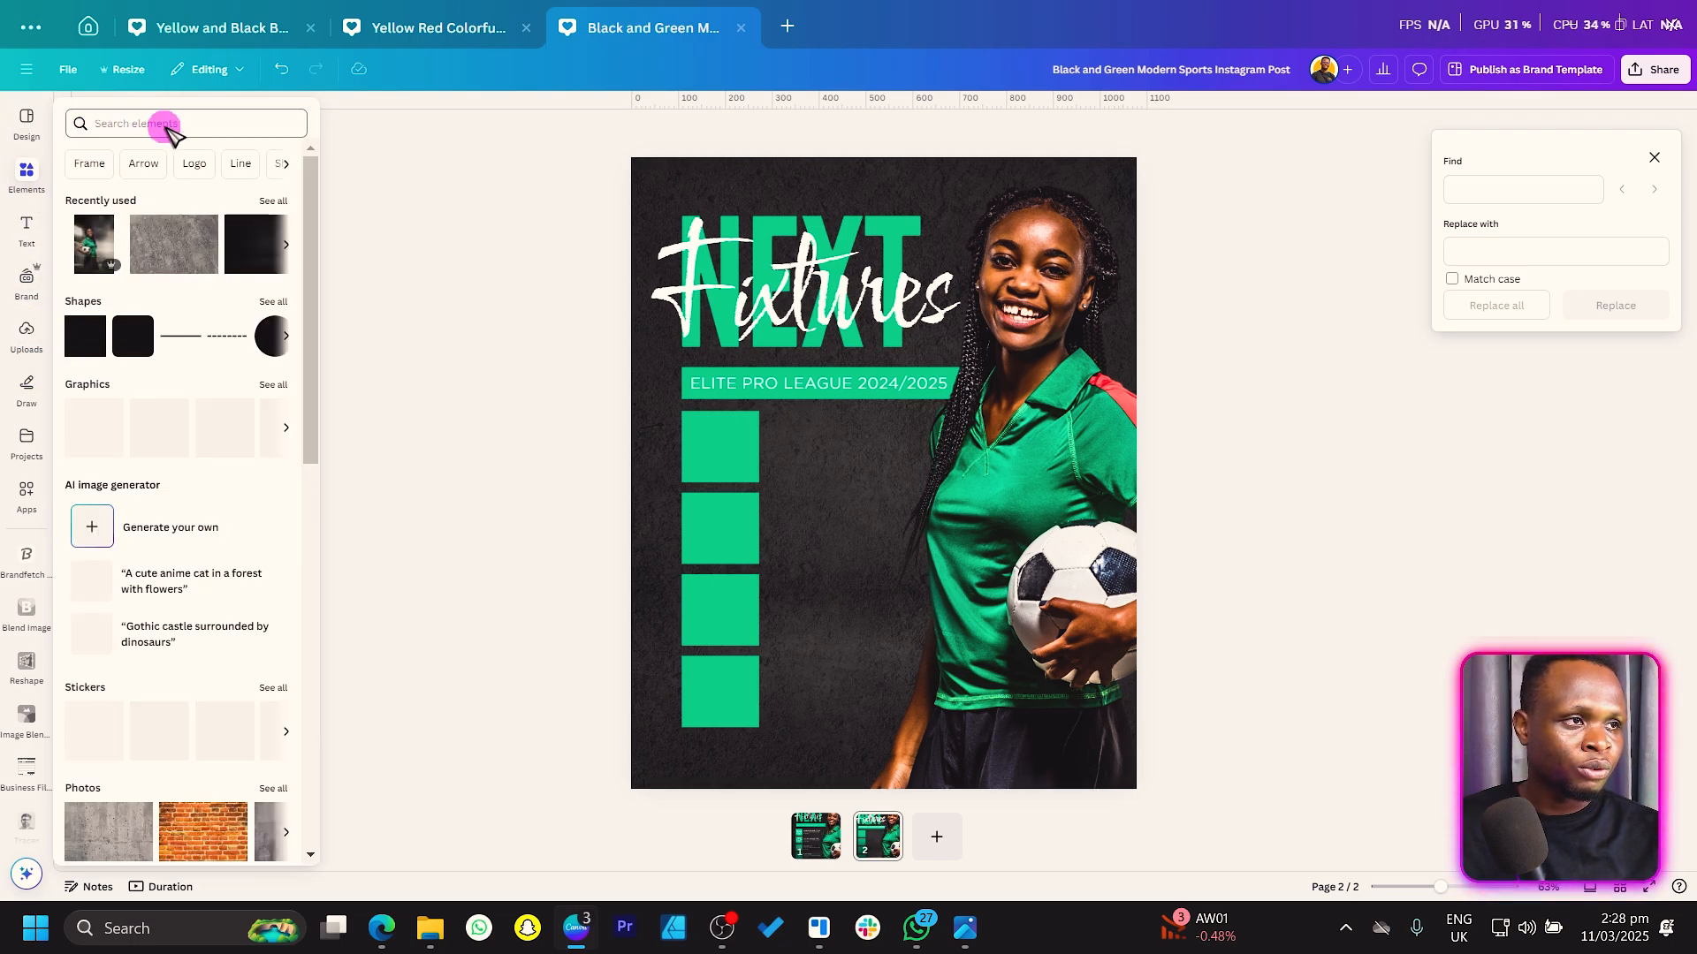
pyautogui.write('foot')
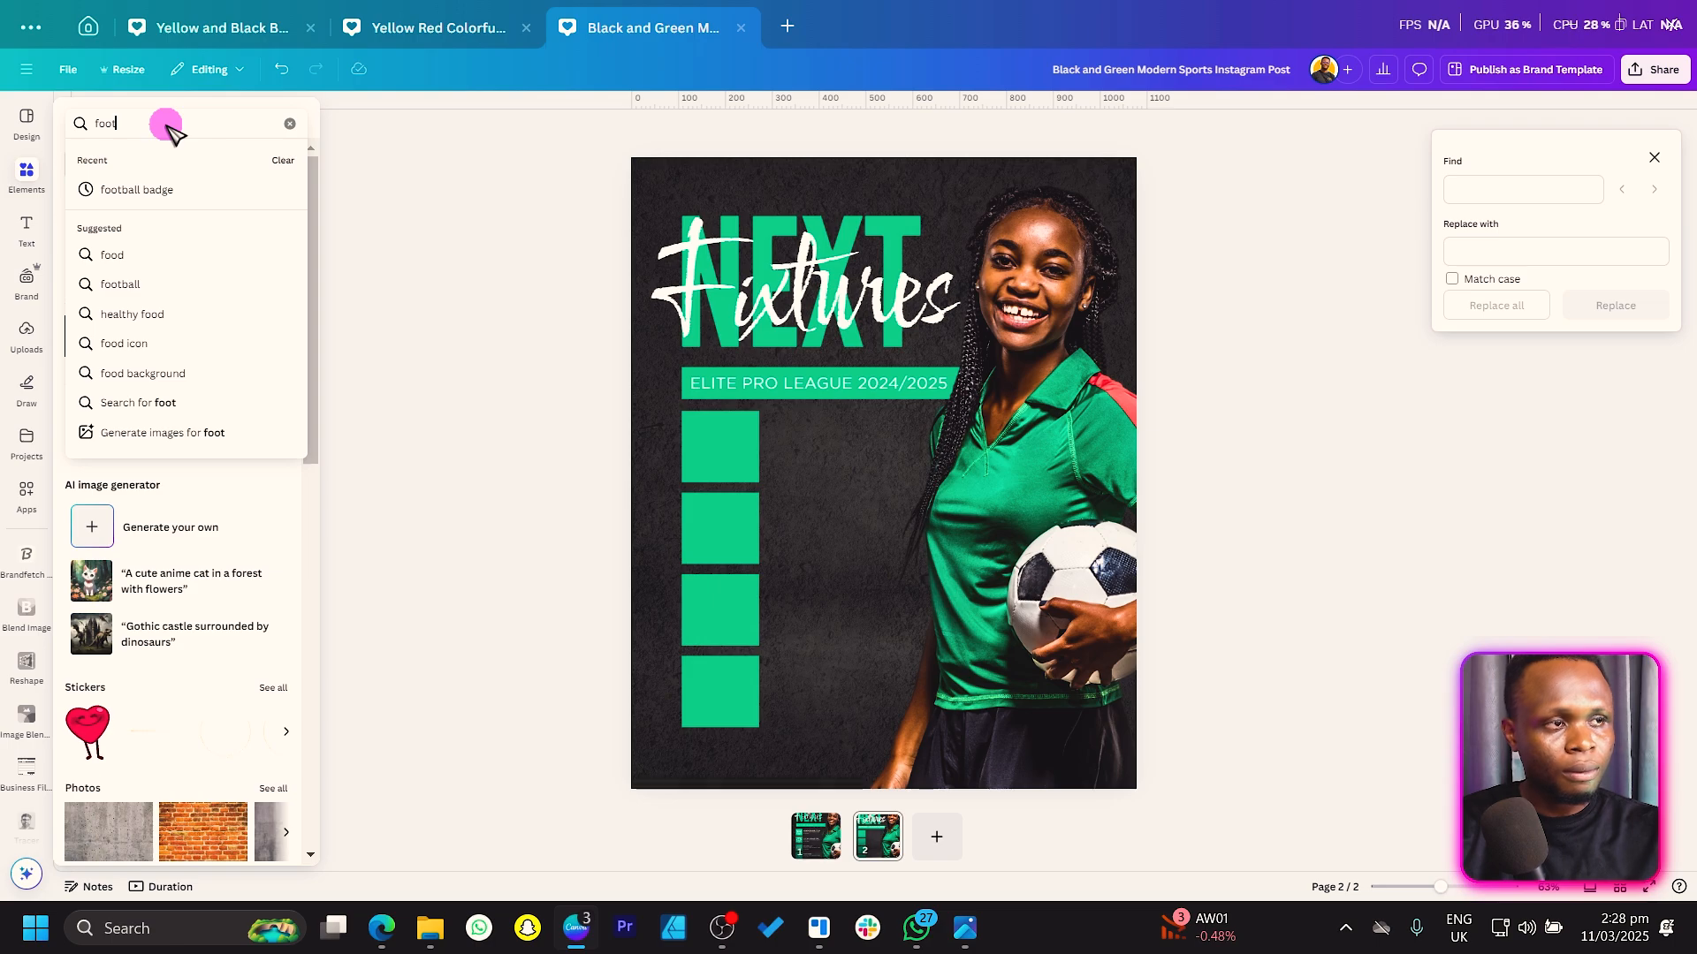
pyautogui.write('ball logo')
pyautogui.press('Return')
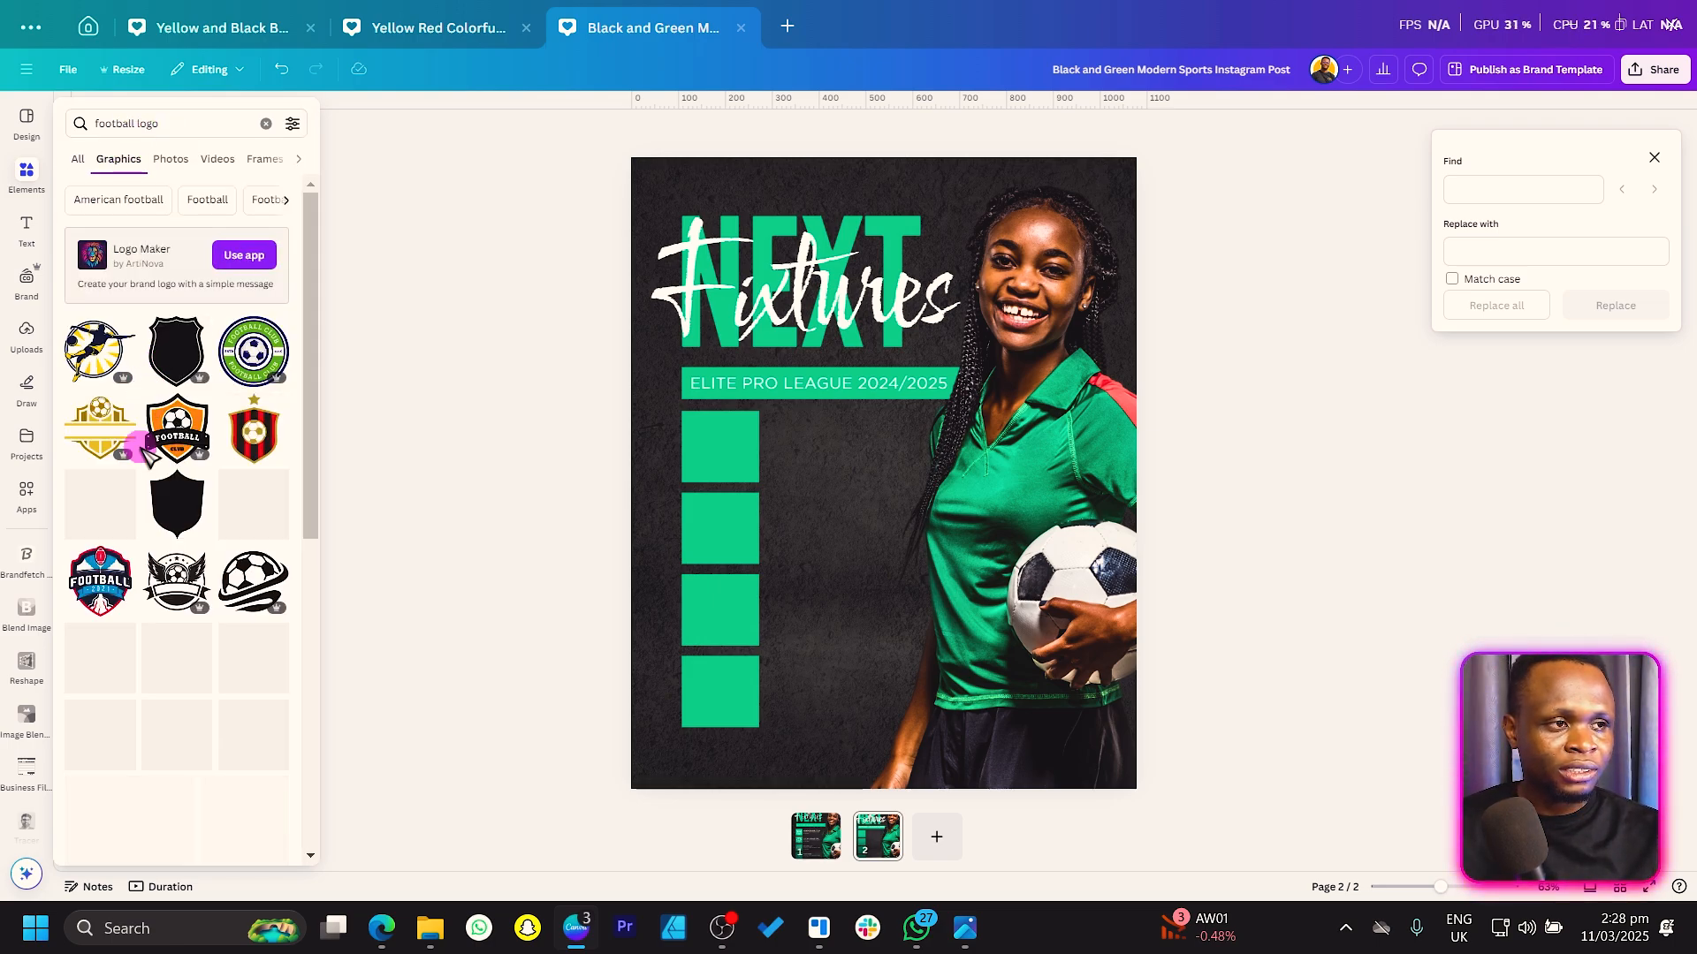
pyautogui.scroll(-5, 178, 451)
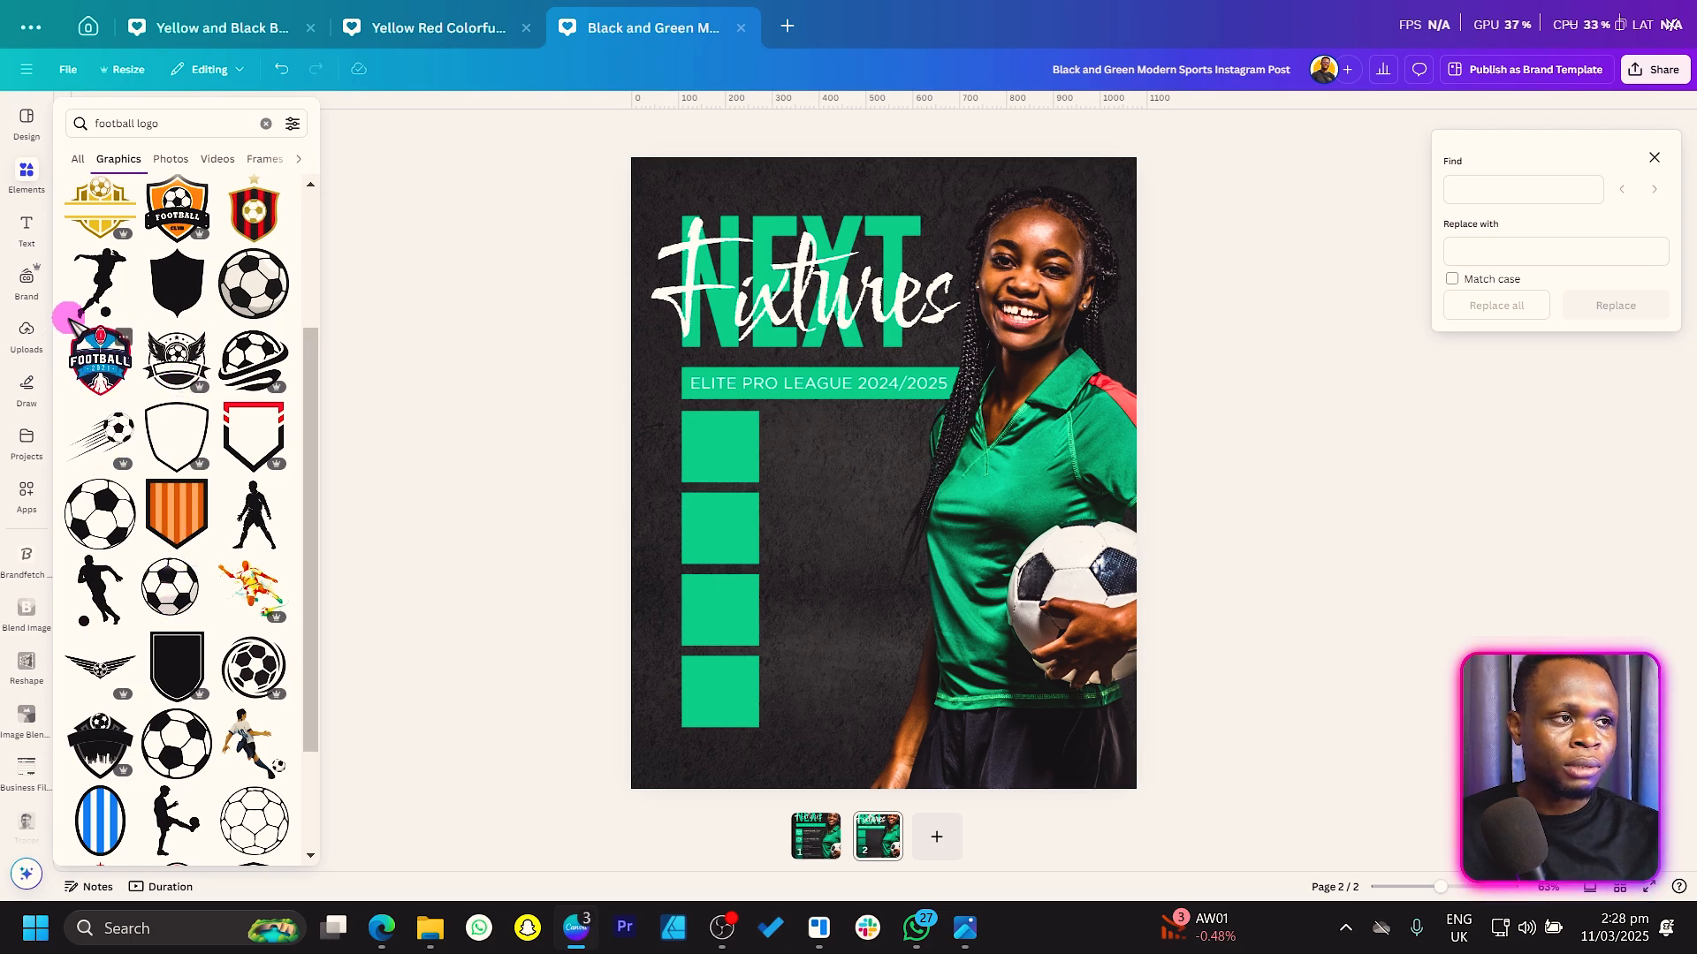
pyautogui.click(43, 221)
pyautogui.click(51, 165)
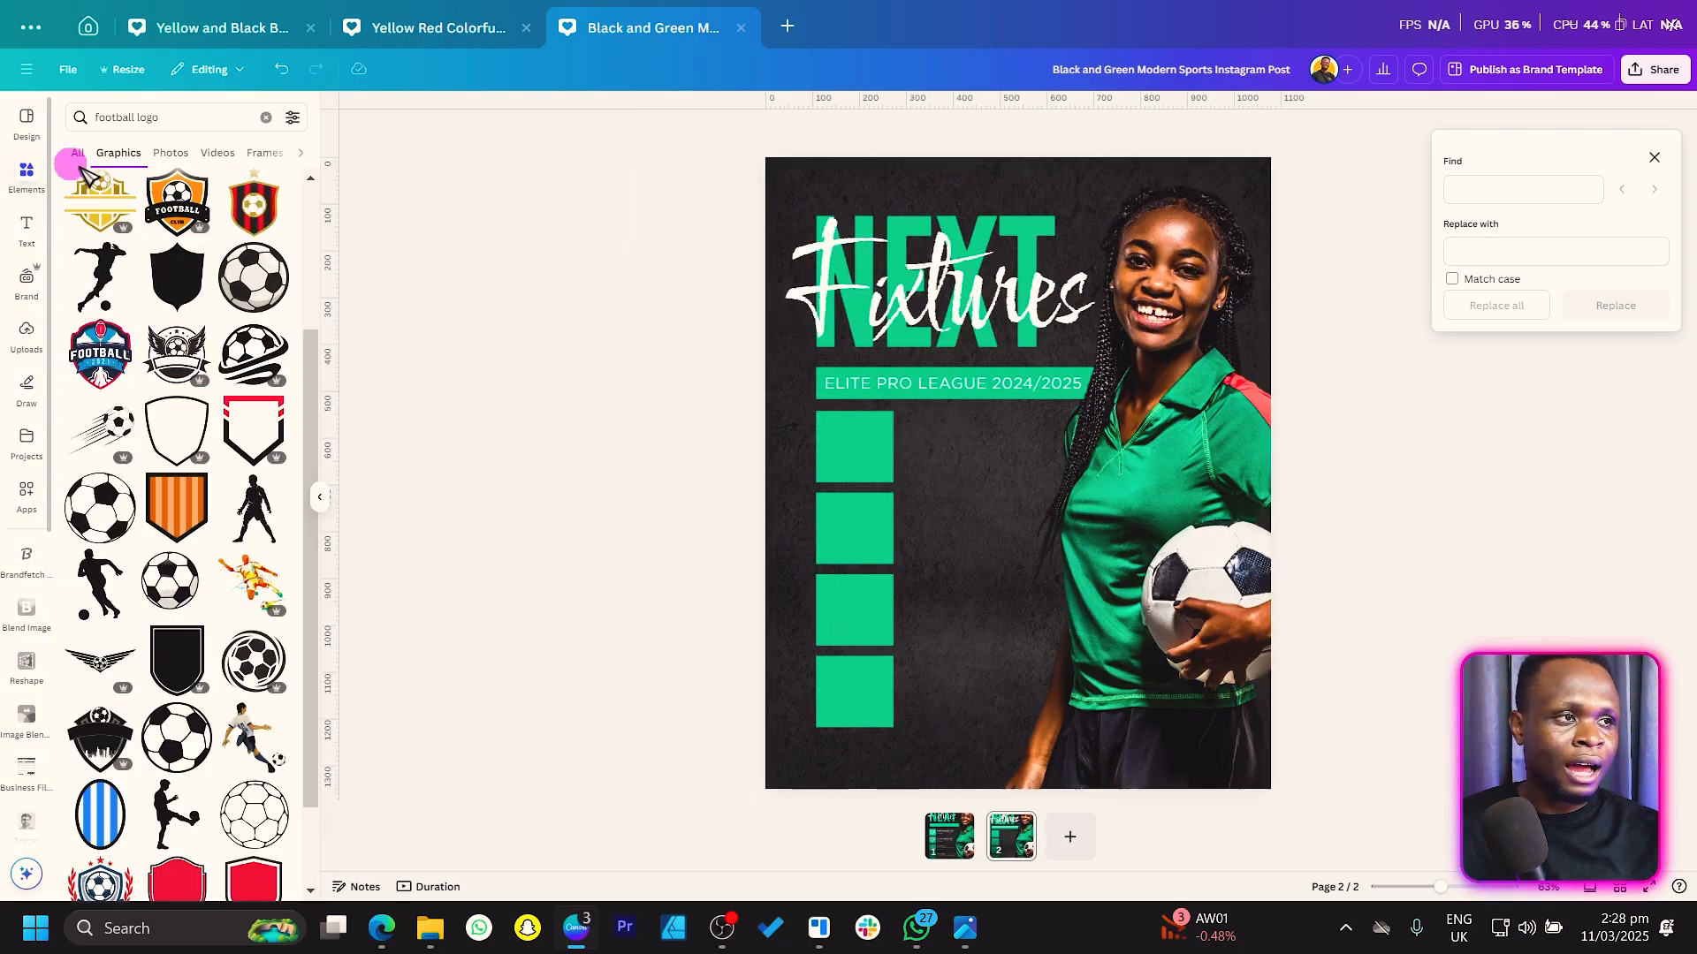
# Insert the shield football badge with a ribbon from the recently used elements and place it in the first green square.
pyautogui.click(270, 118)
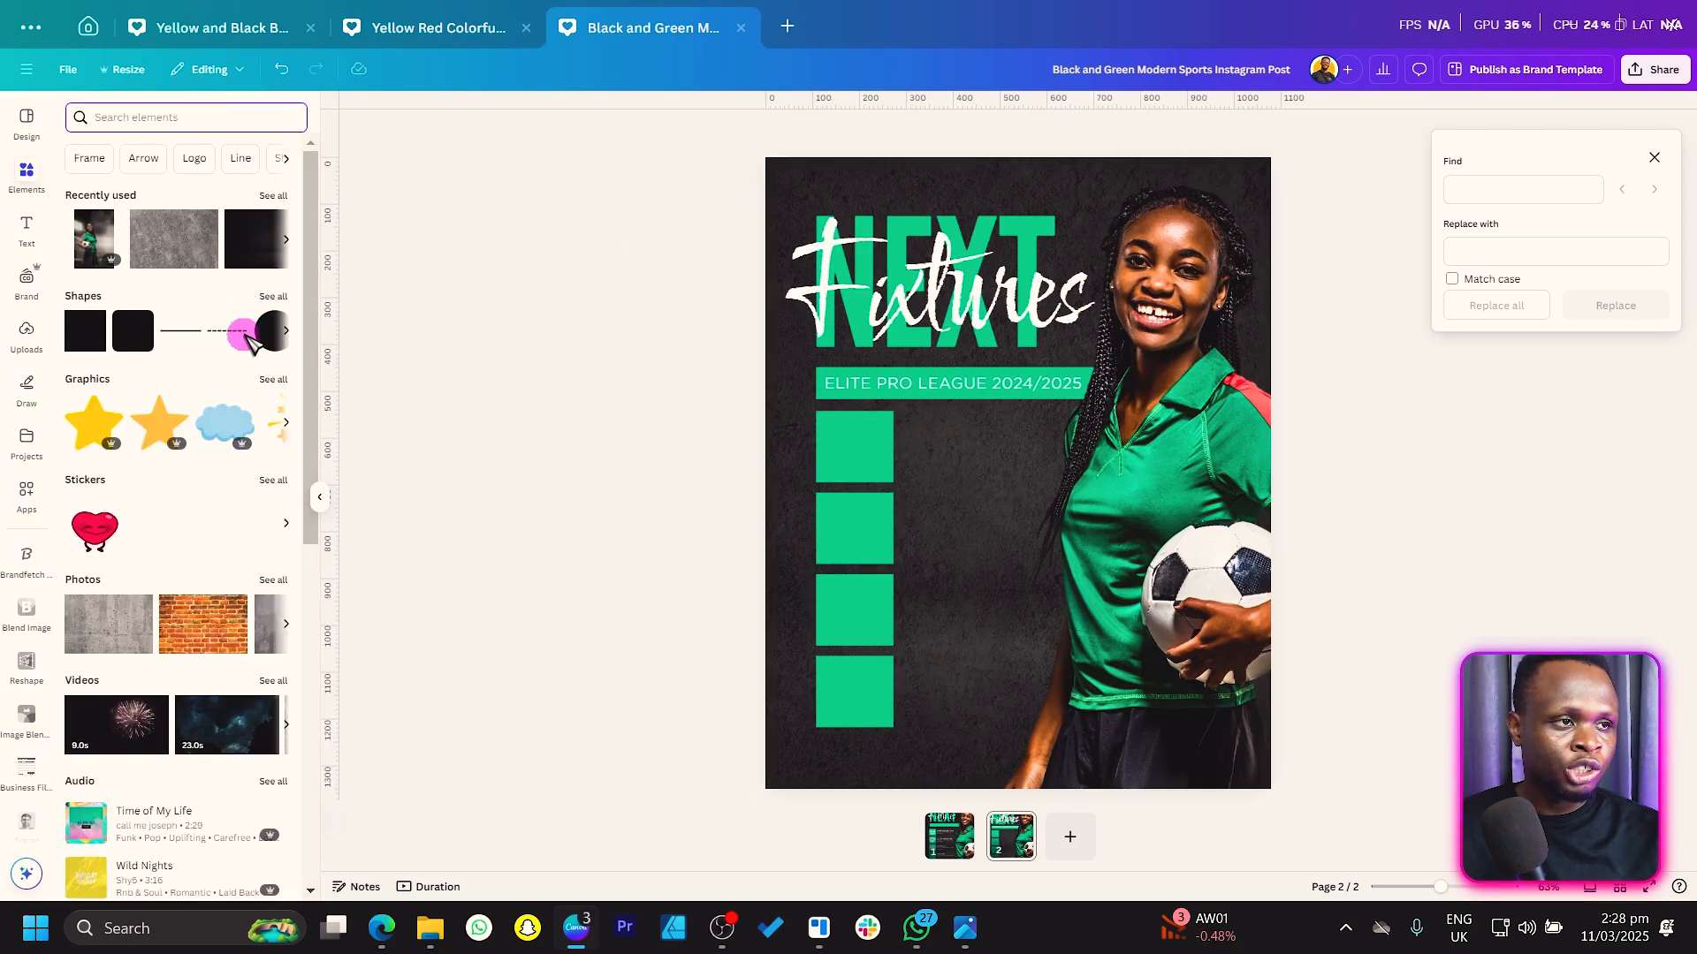
pyautogui.click(274, 196)
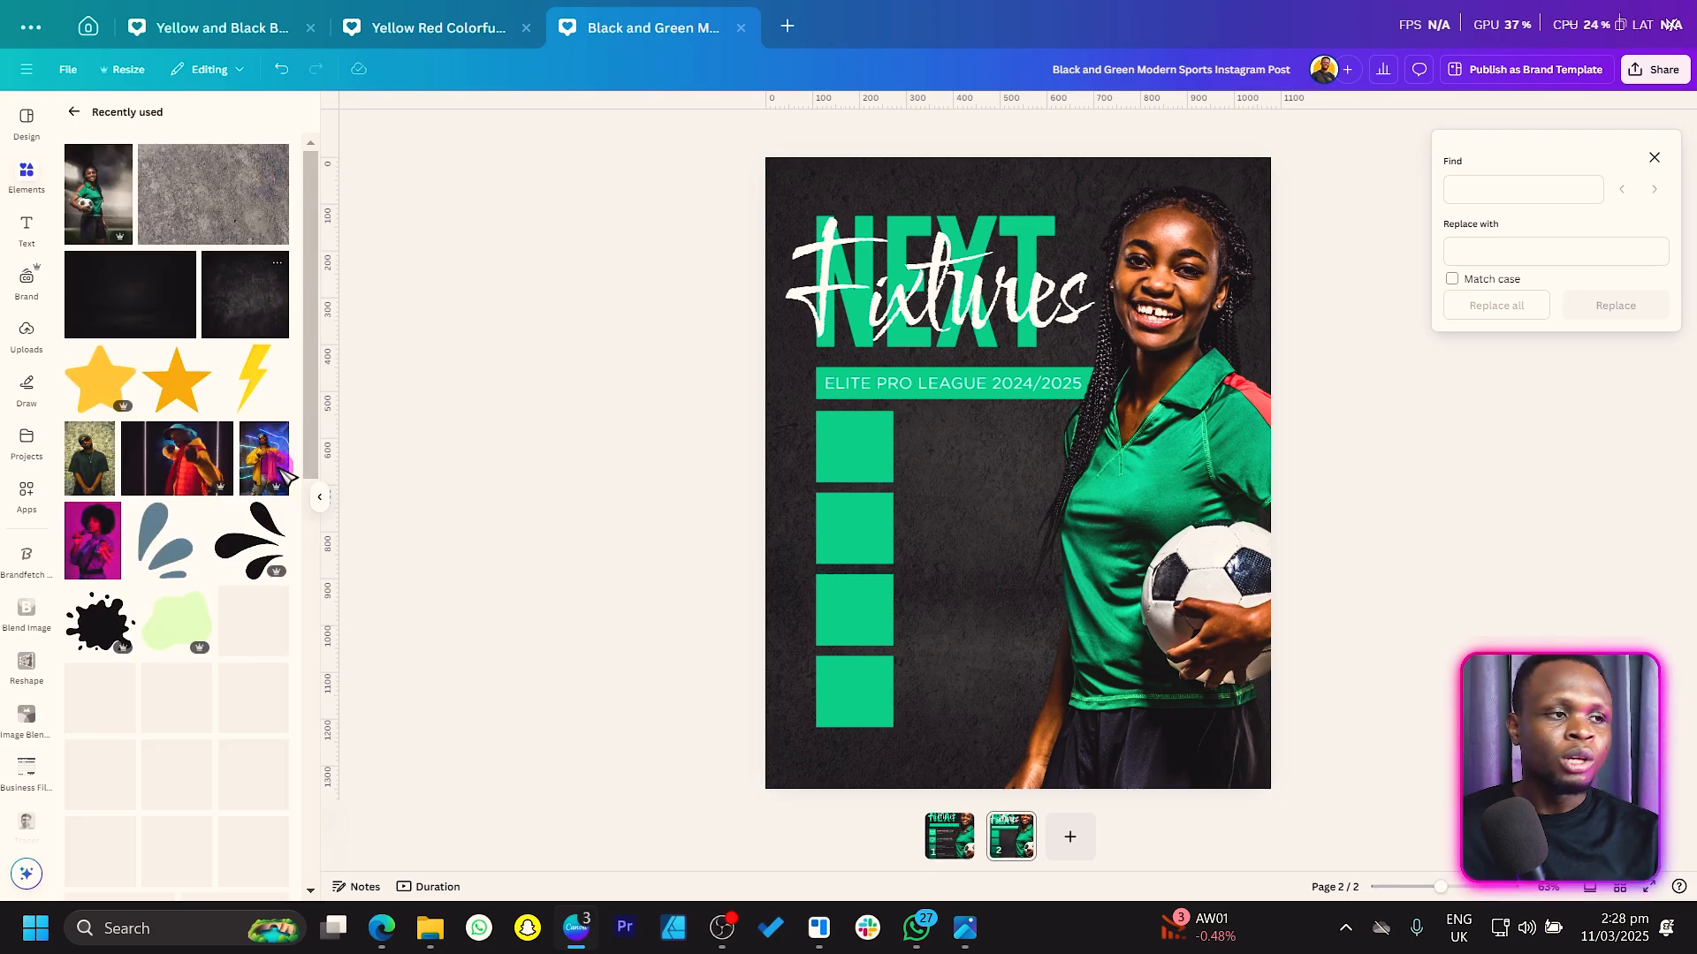
pyautogui.scroll(-10, 214, 530)
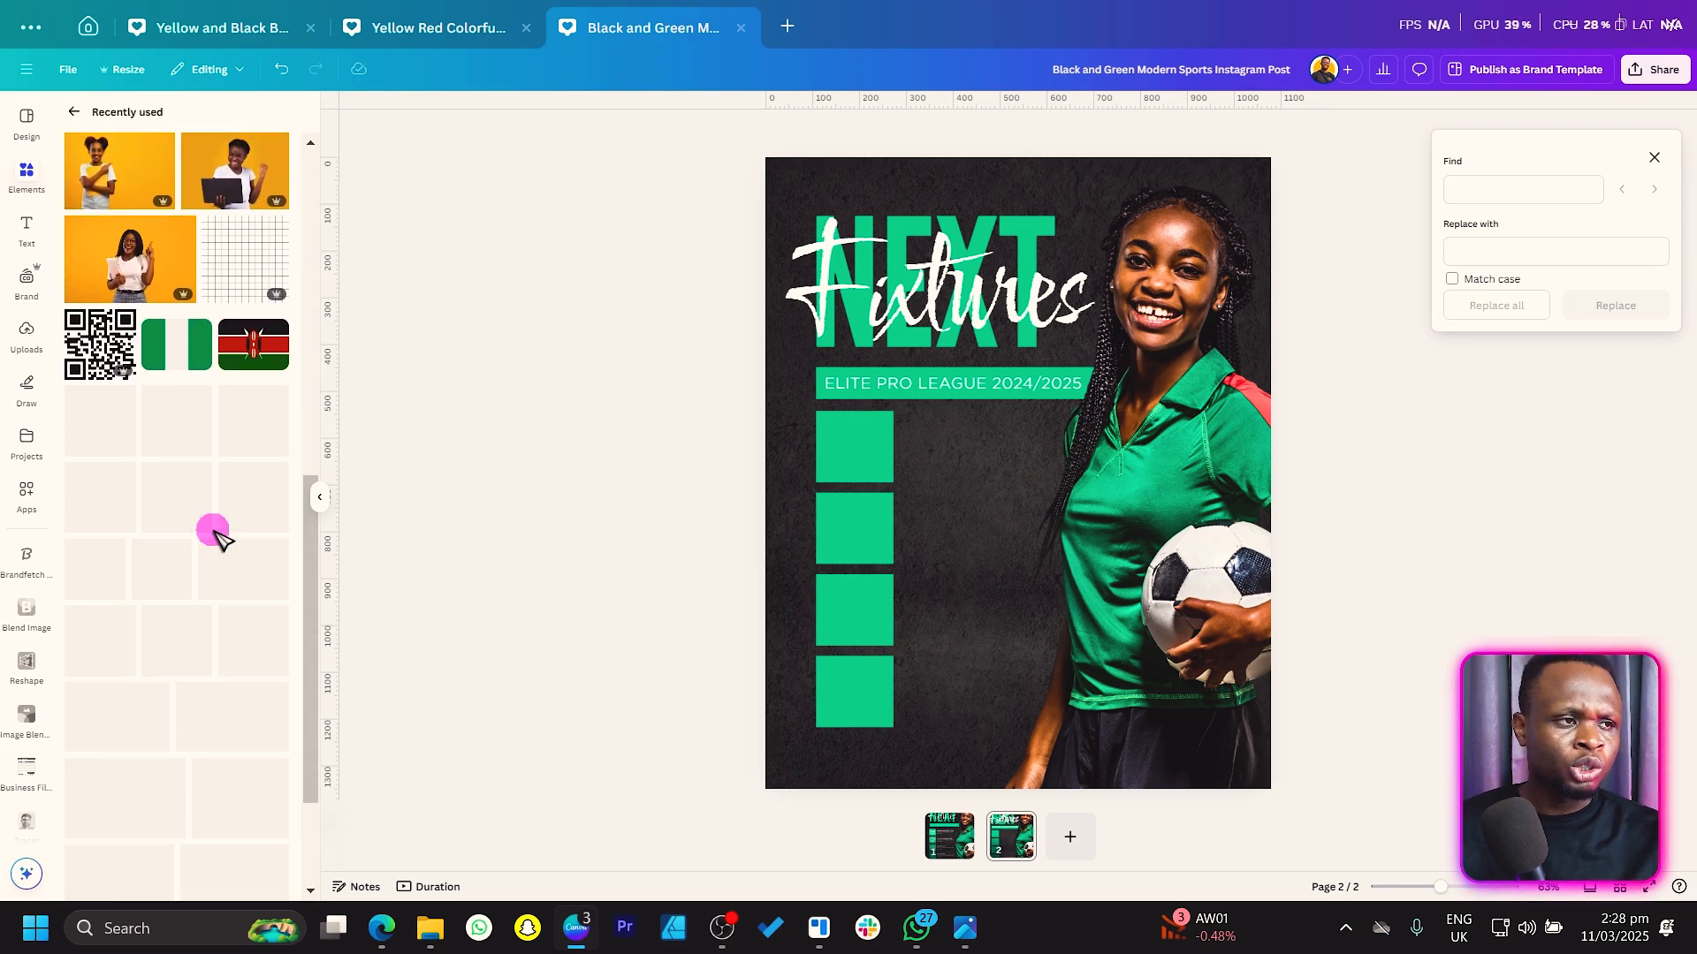
pyautogui.scroll(4, 214, 530)
pyautogui.scroll(-5, 212, 524)
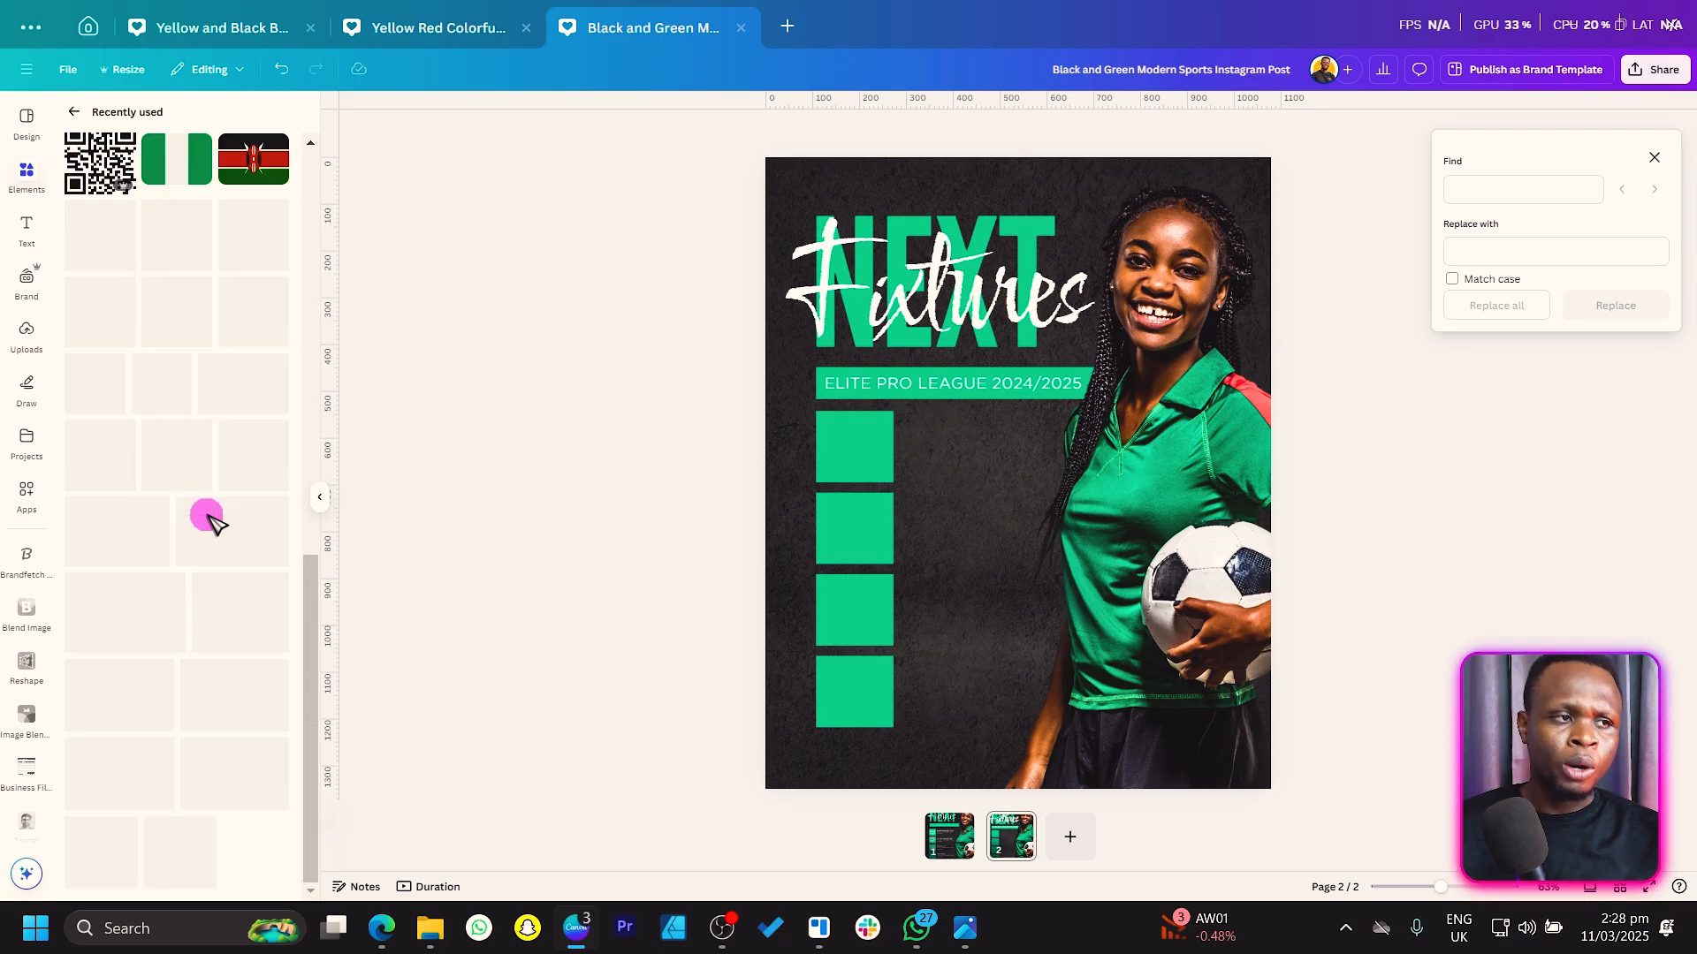
pyautogui.click(181, 247)
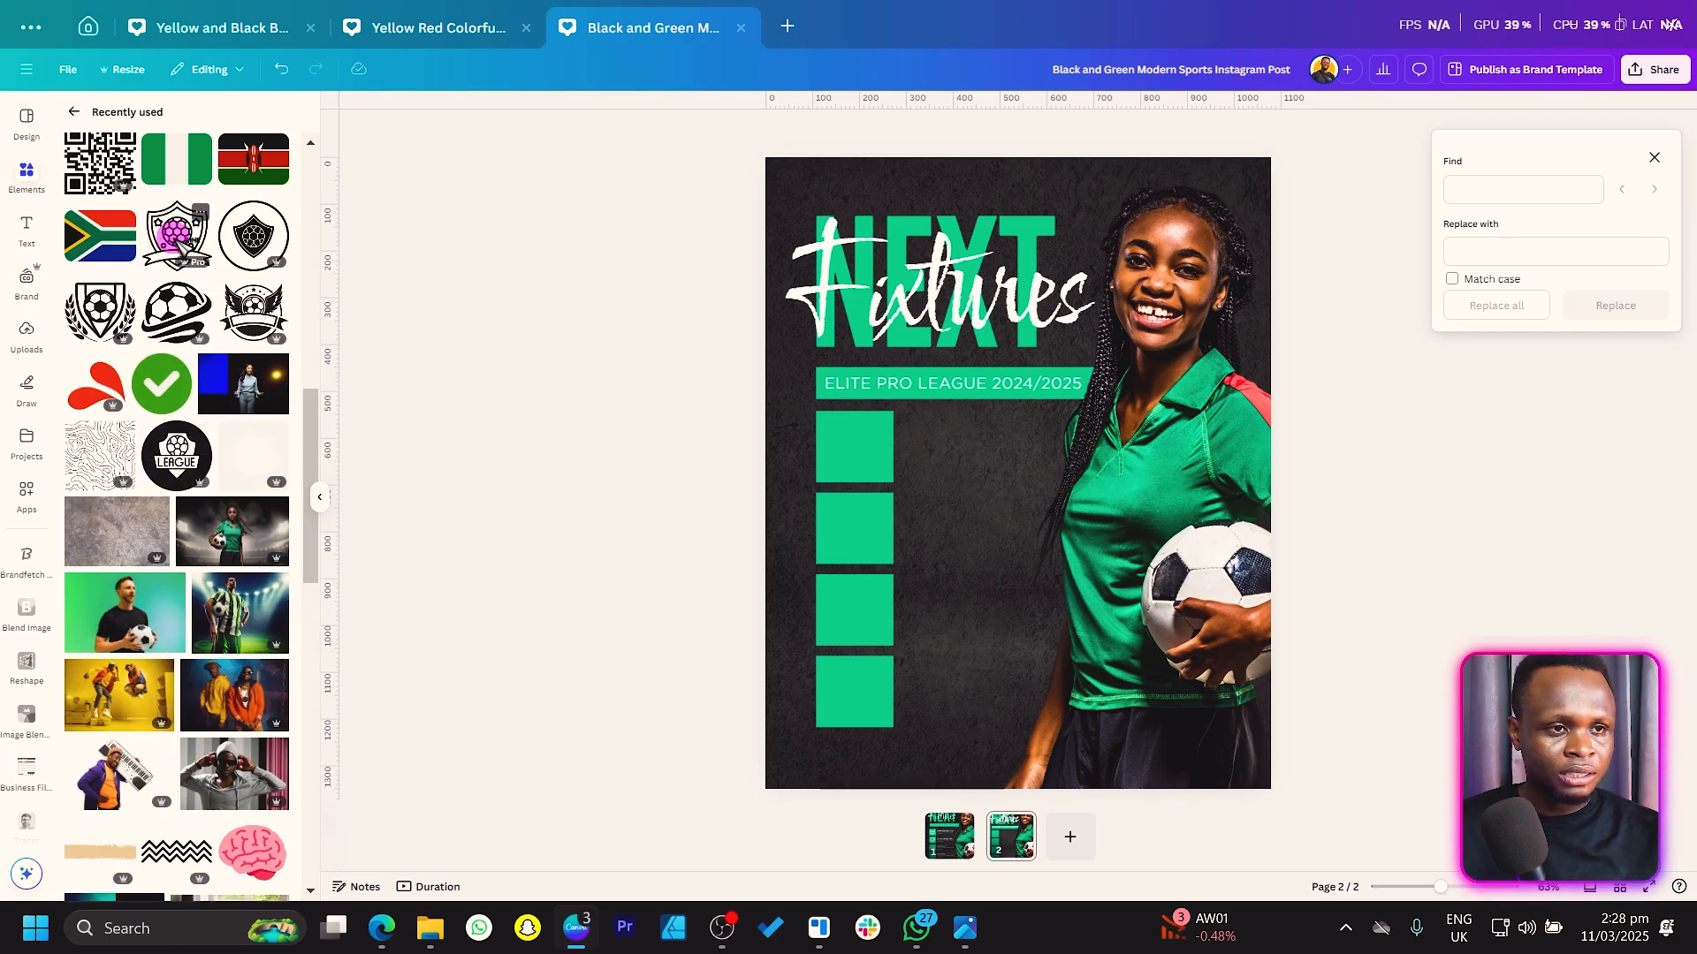
pyautogui.moveTo(1016, 460); pyautogui.dragTo(855, 454)
# Place the laurel shield badge, the circular shield badge and the swoosh football logo in the second, third and fourth squares.
pyautogui.click(124, 446)
pyautogui.moveTo(1016, 473); pyautogui.dragTo(870, 552)
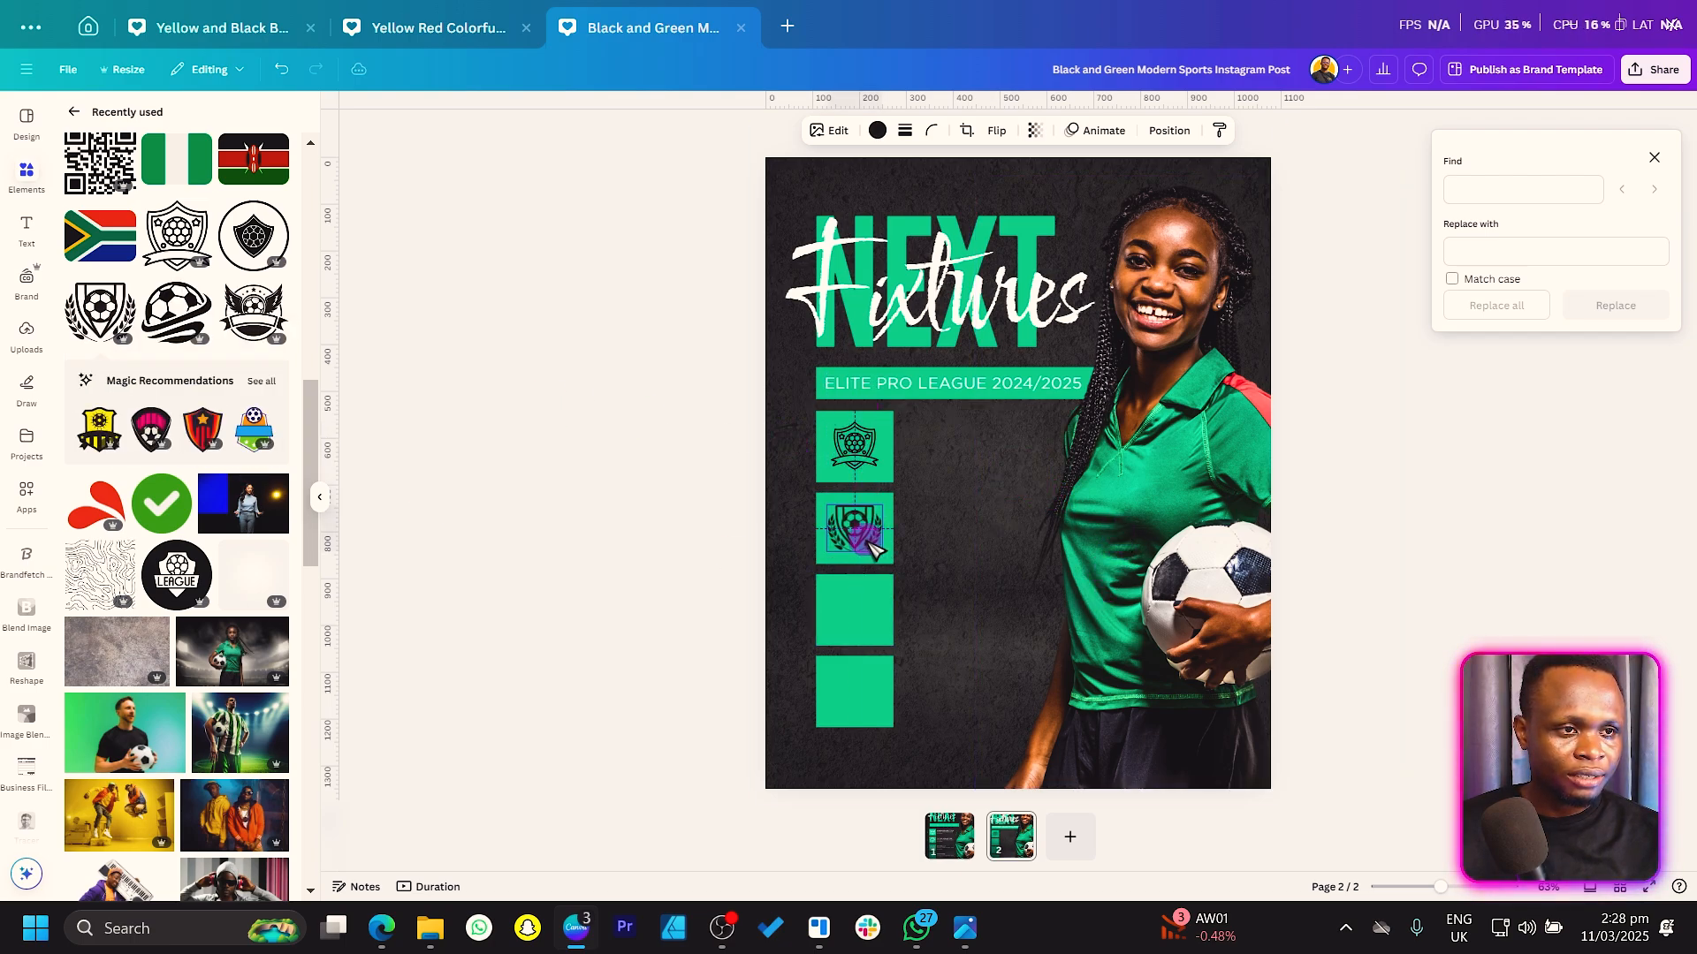
pyautogui.click(252, 237)
pyautogui.moveTo(1021, 482); pyautogui.dragTo(869, 630)
pyautogui.click(652, 729)
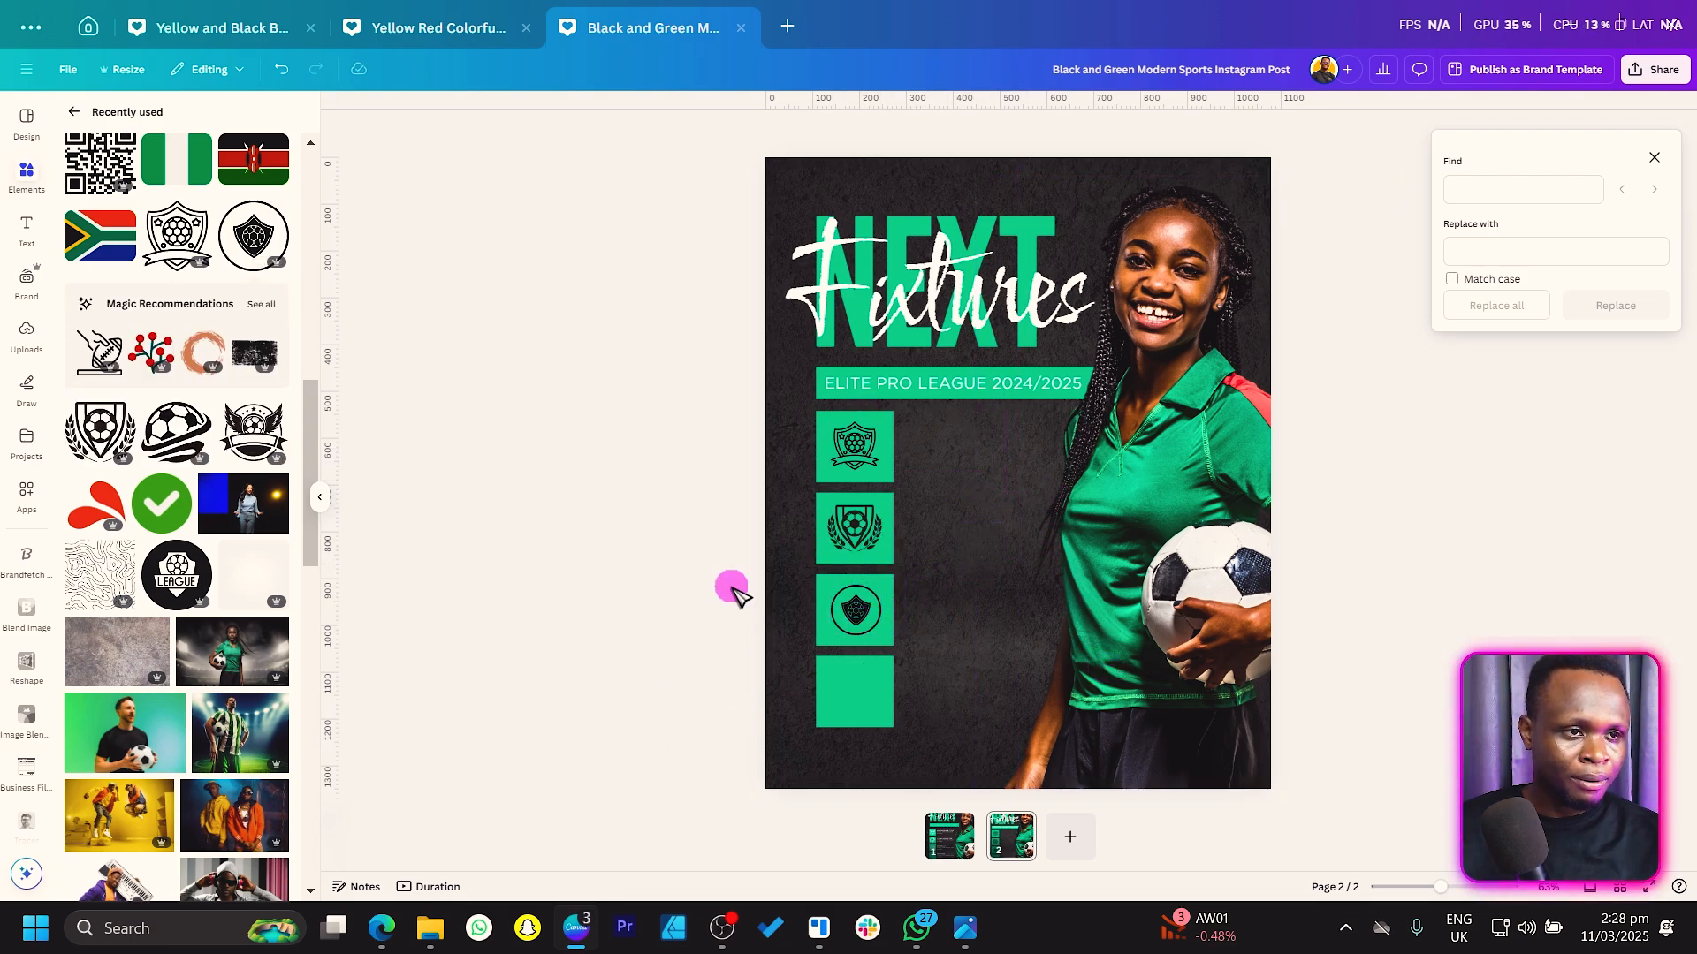
pyautogui.click(177, 431)
pyautogui.moveTo(1007, 490); pyautogui.dragTo(862, 704)
# Recolour the four football badges inside the green squares white.
pyautogui.click(876, 130)
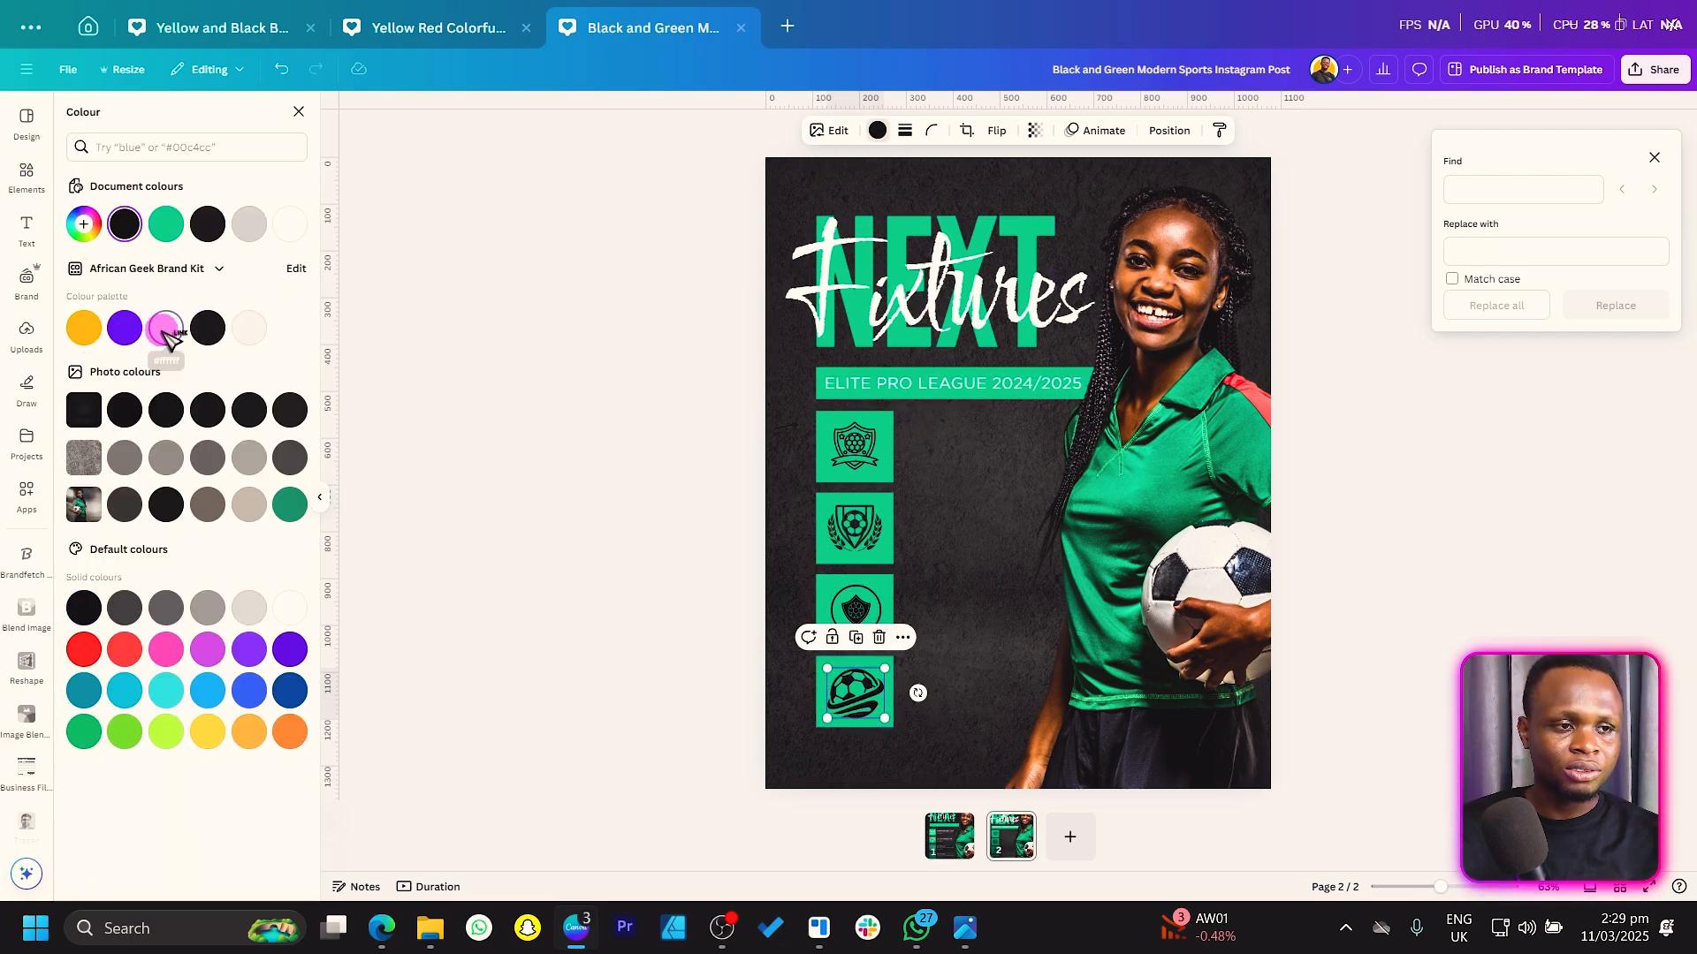
pyautogui.click(166, 329)
pyautogui.click(838, 597)
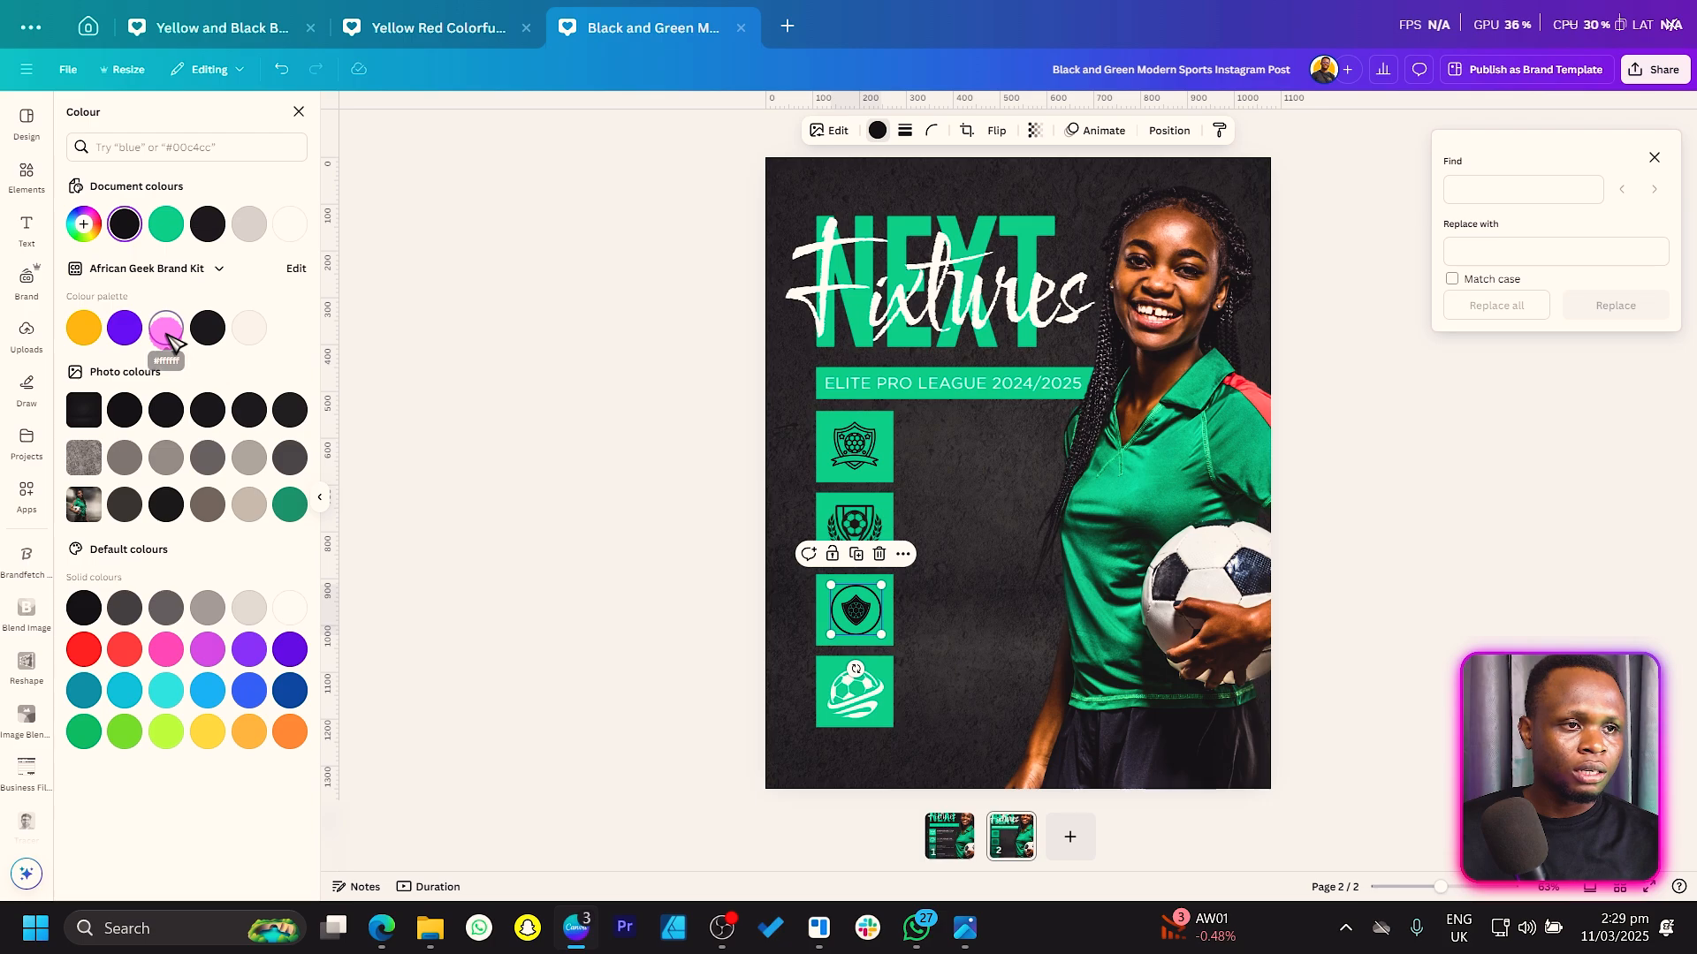
pyautogui.click(167, 329)
pyautogui.click(853, 528)
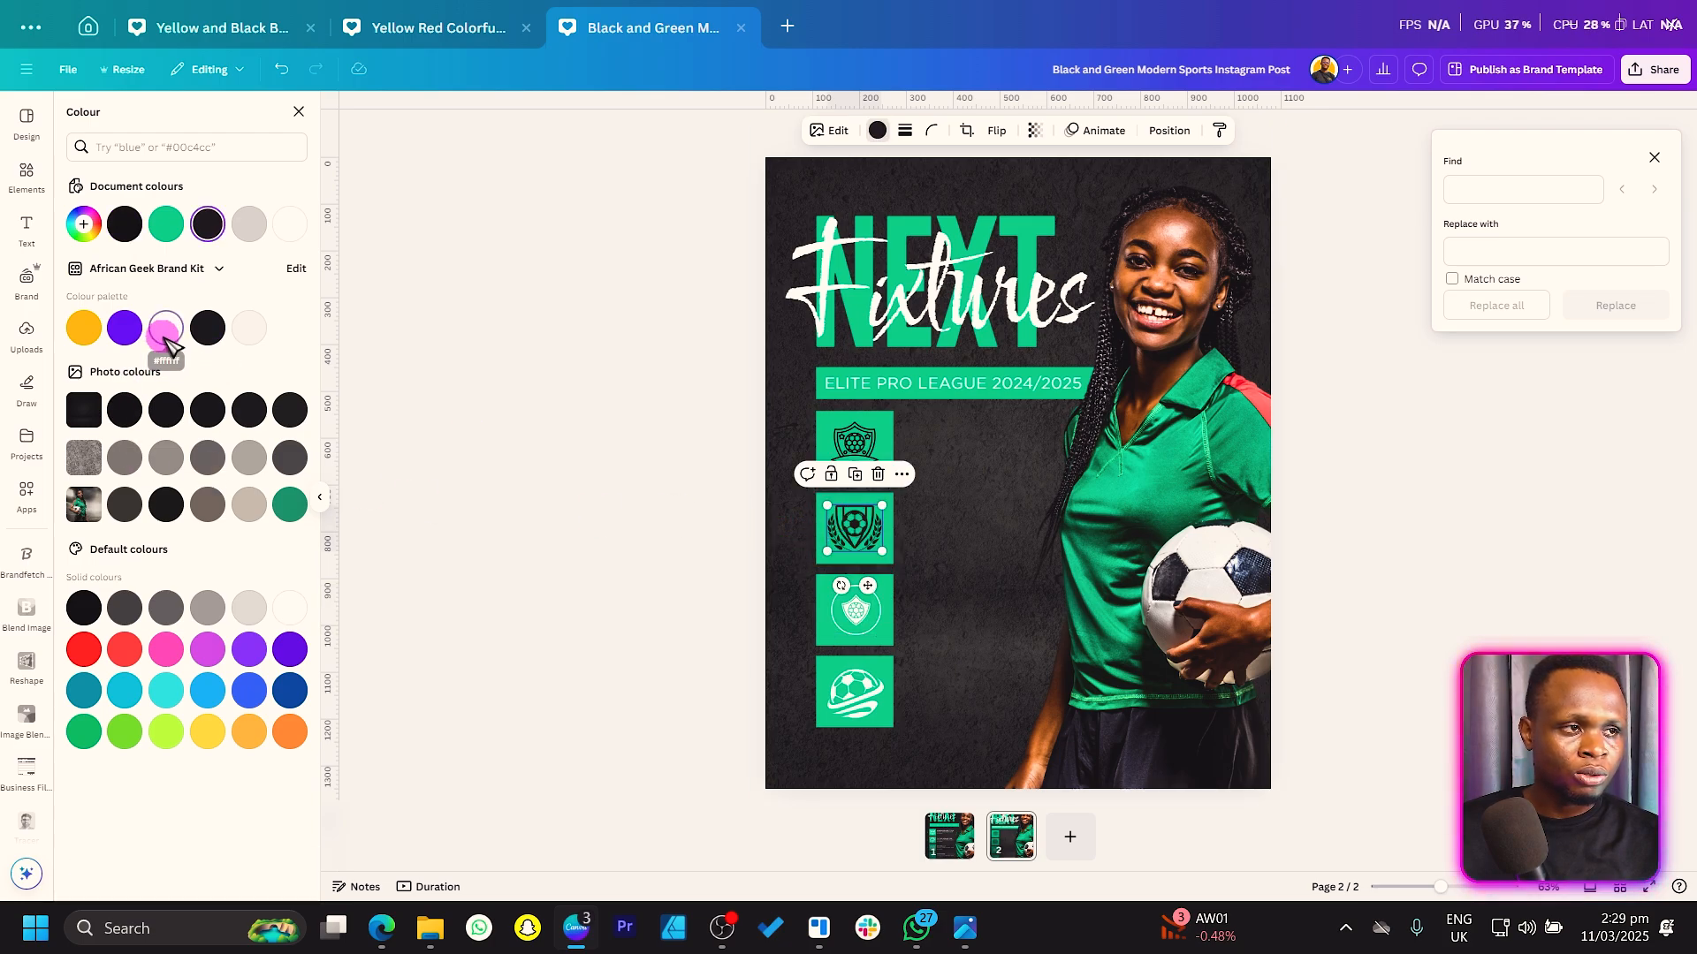
pyautogui.click(166, 329)
pyautogui.click(877, 449)
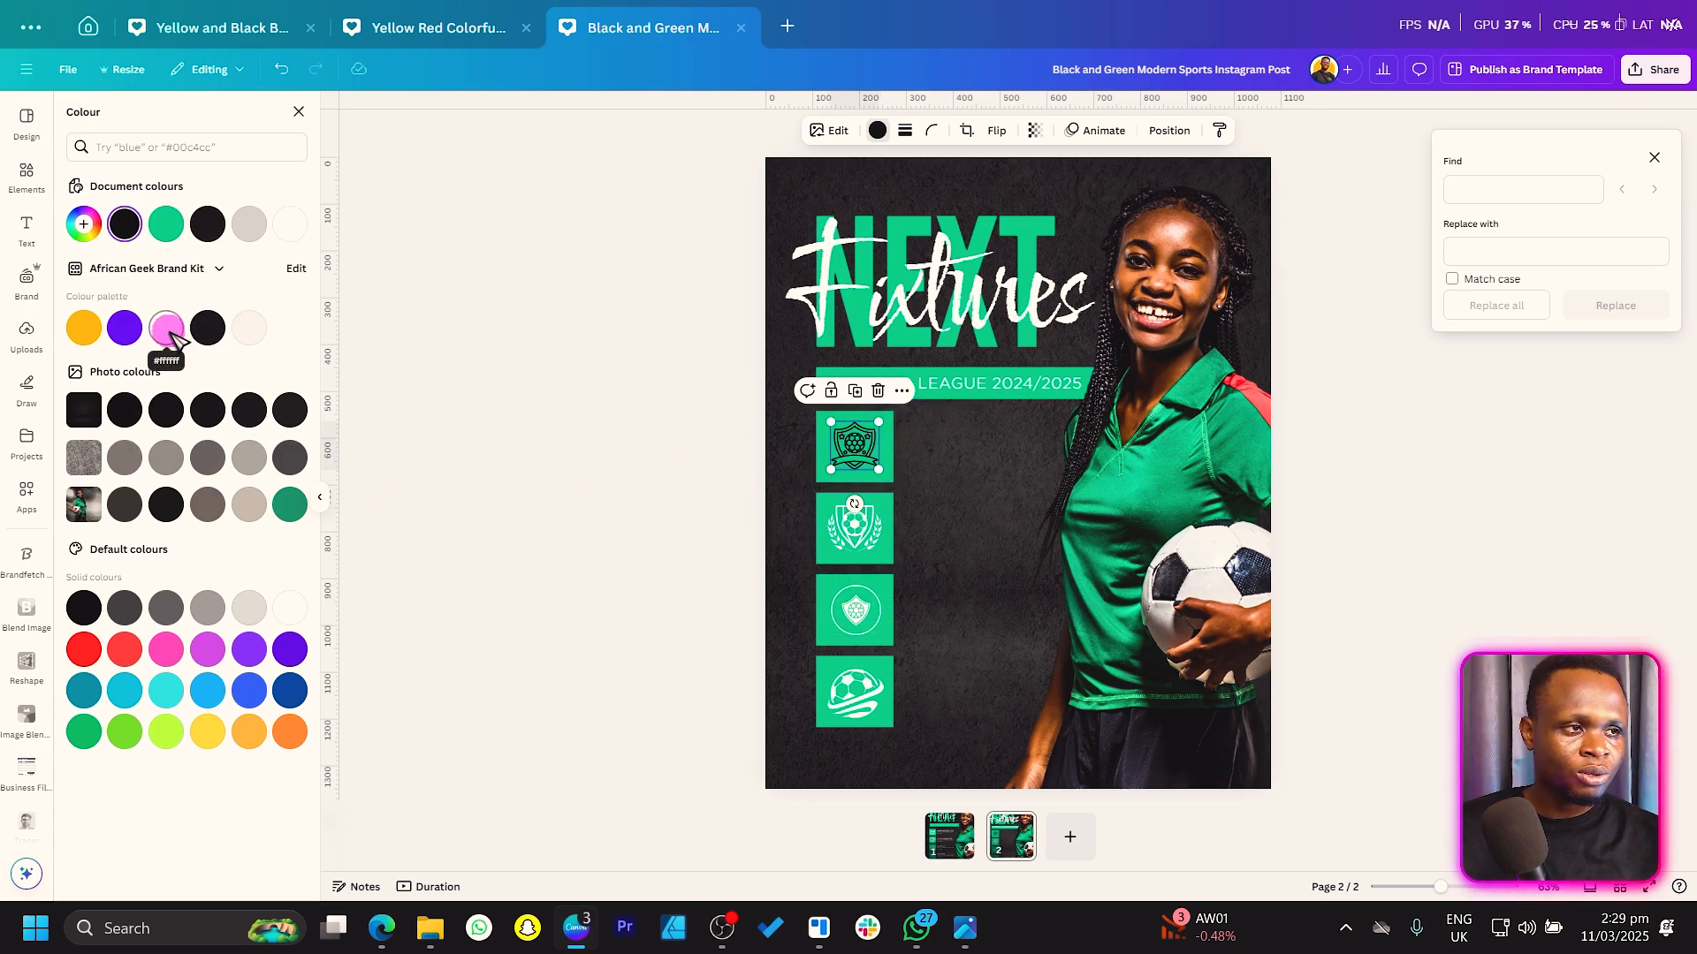
pyautogui.click(166, 329)
pyautogui.click(598, 478)
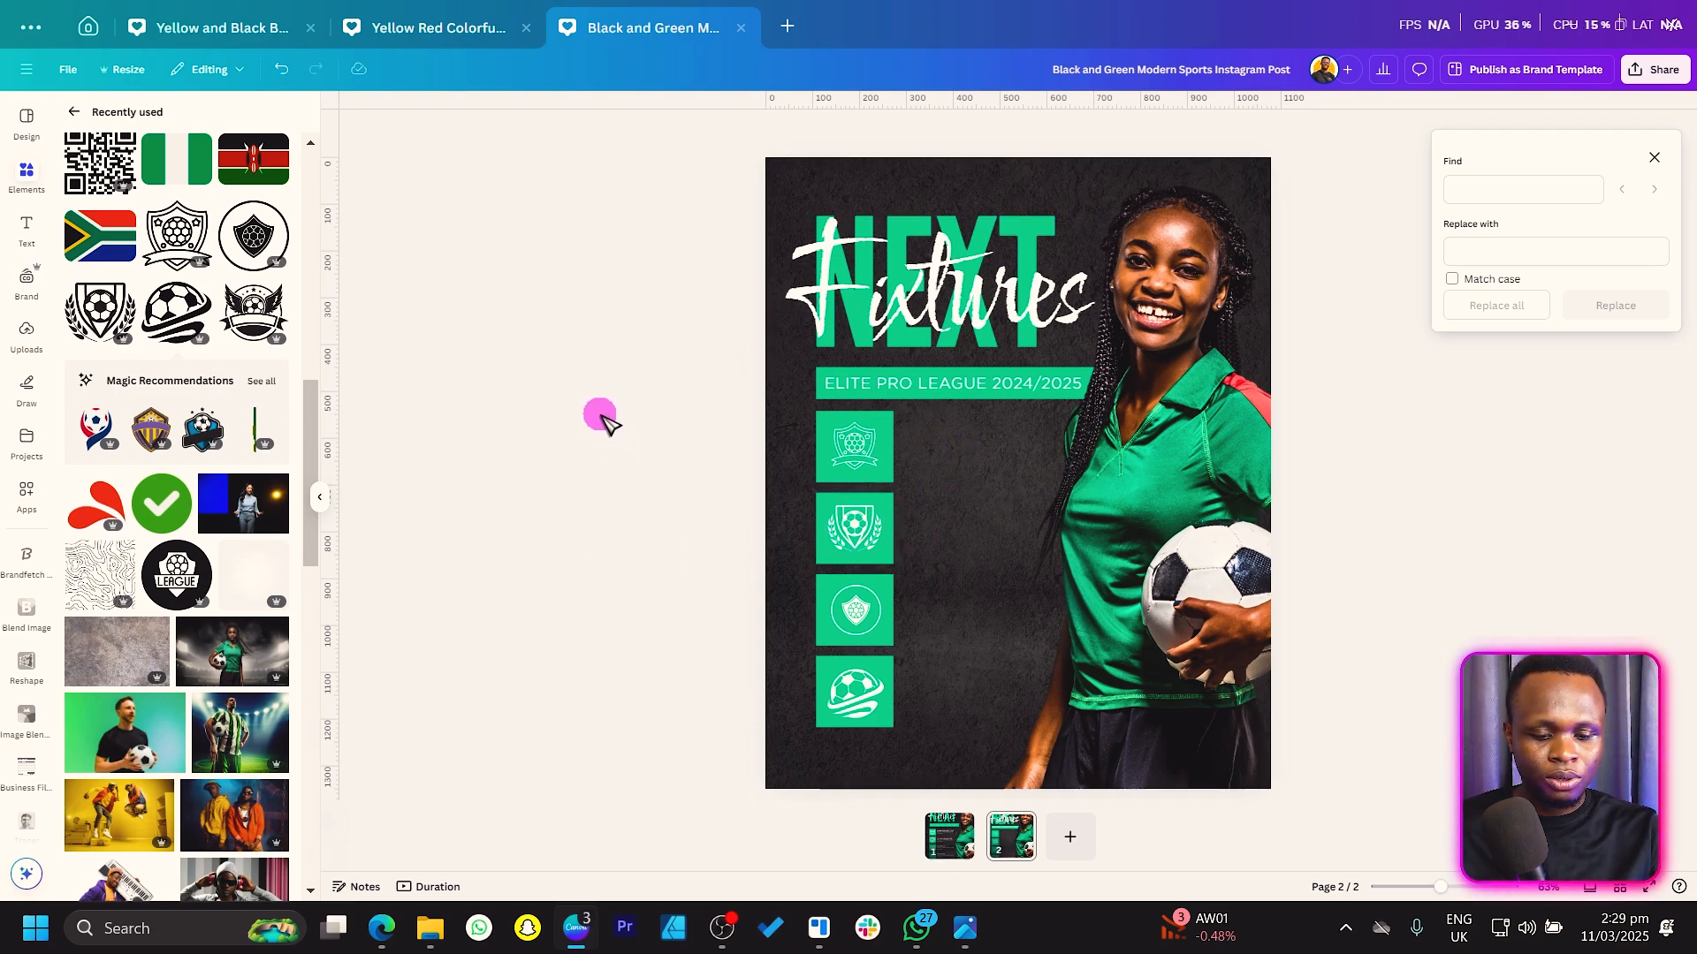
# Add the bold text "HANOVER FC" at size 25.2 beside the first badge.
pyautogui.press('t')
pyautogui.moveTo(1030, 513); pyautogui.dragTo(1003, 481)
pyautogui.doubleClick(953, 430)
pyautogui.write('H')
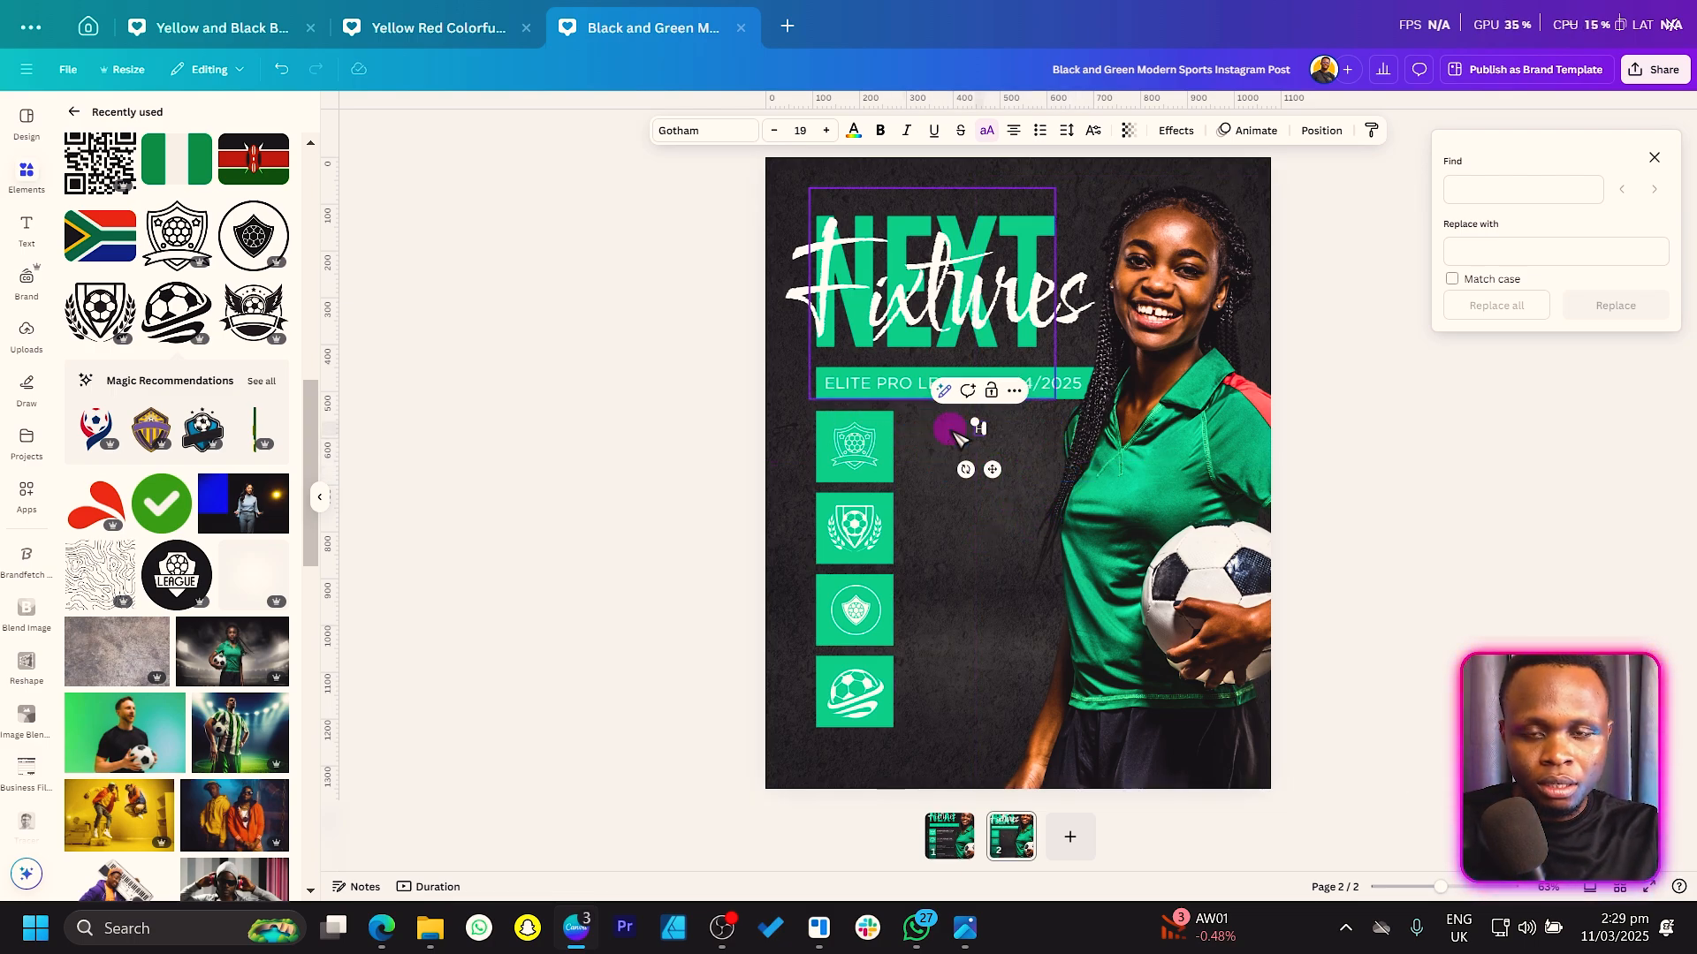
pyautogui.write('ANOVER GR')
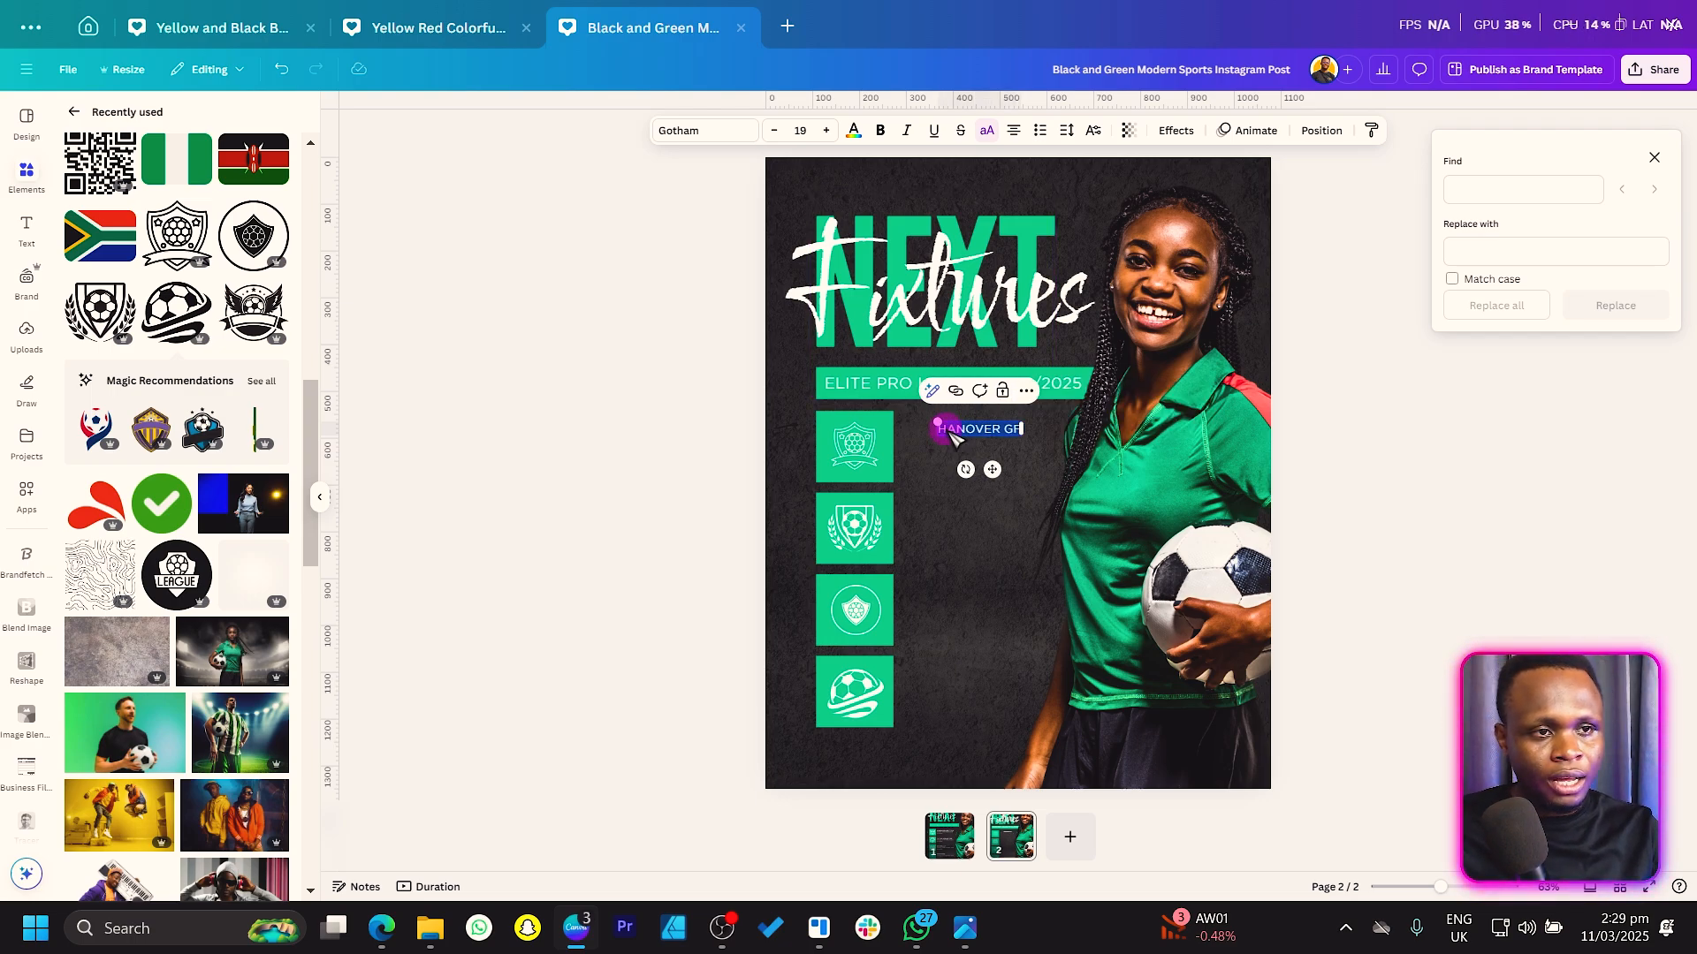
pyautogui.moveTo(944, 430); pyautogui.dragTo(1016, 428)
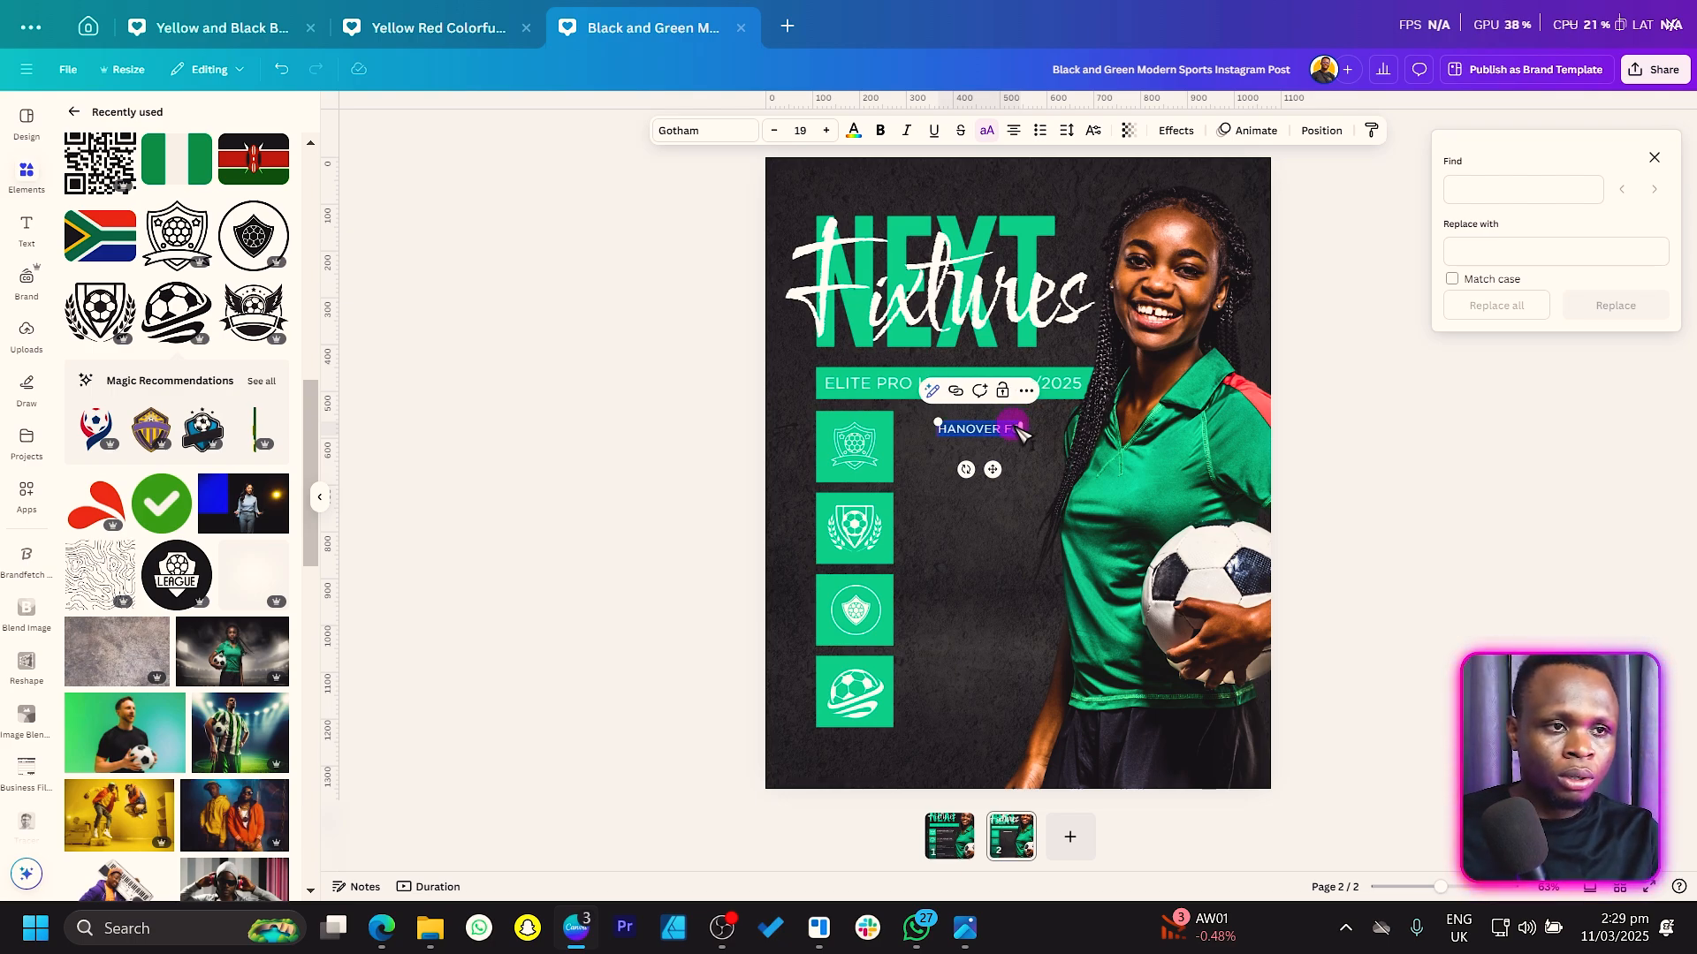
pyautogui.write('C')
pyautogui.click(882, 130)
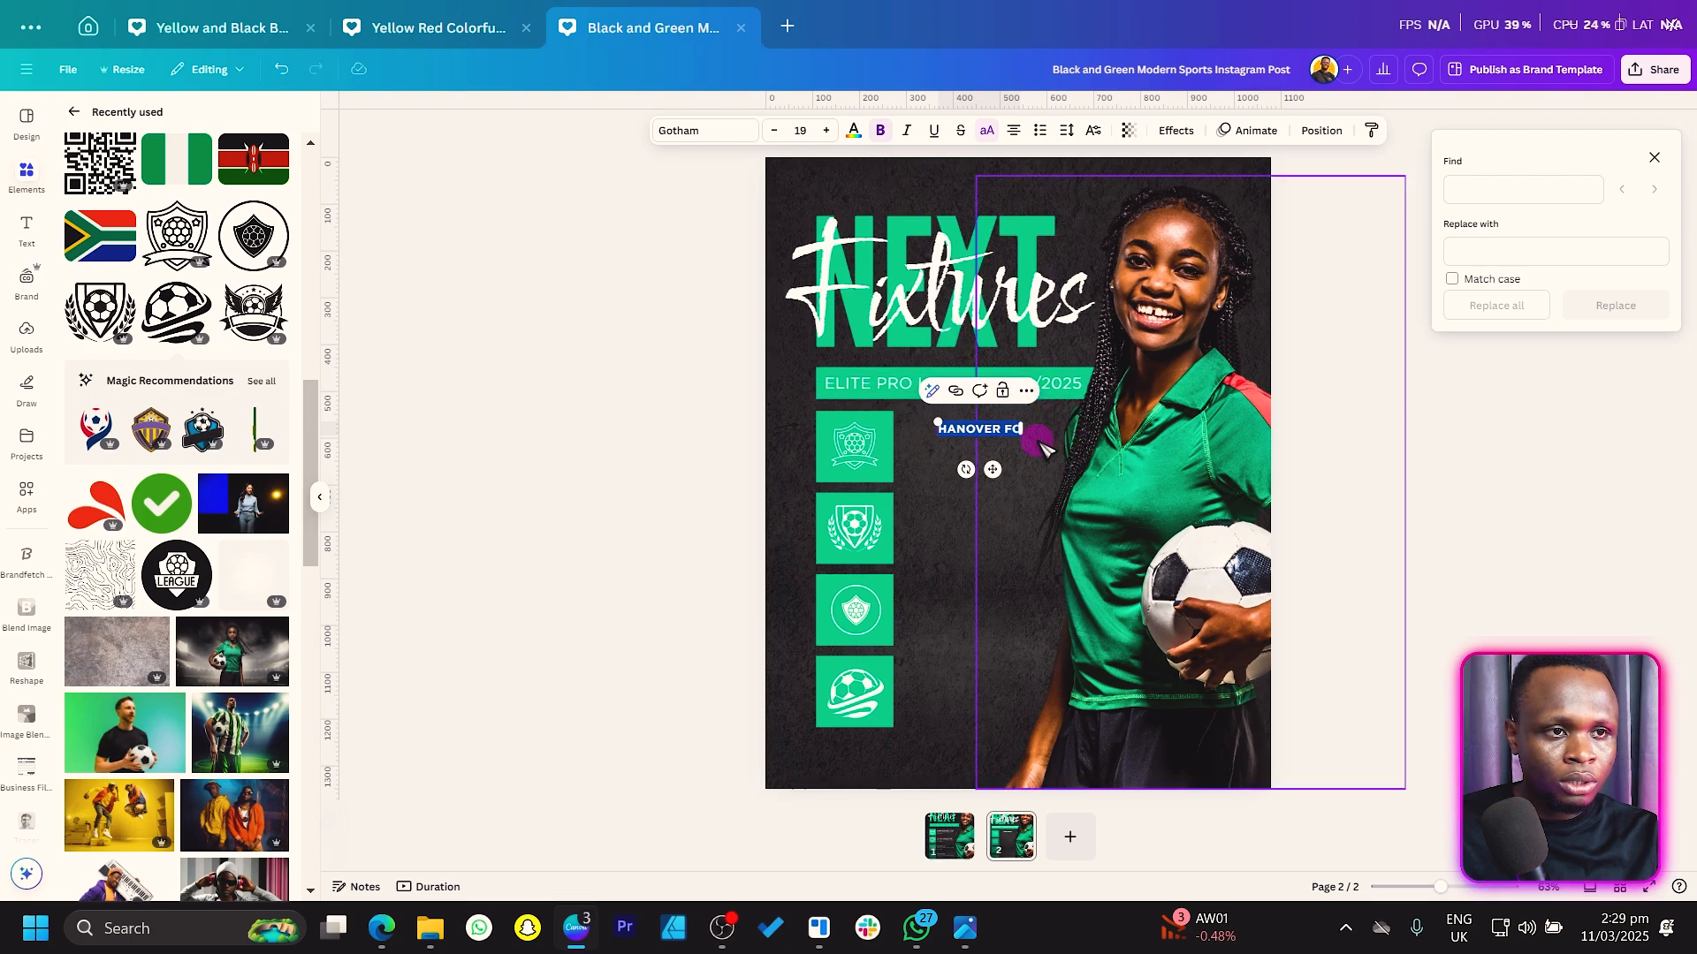
pyautogui.moveTo(1023, 442); pyautogui.dragTo(986, 478)
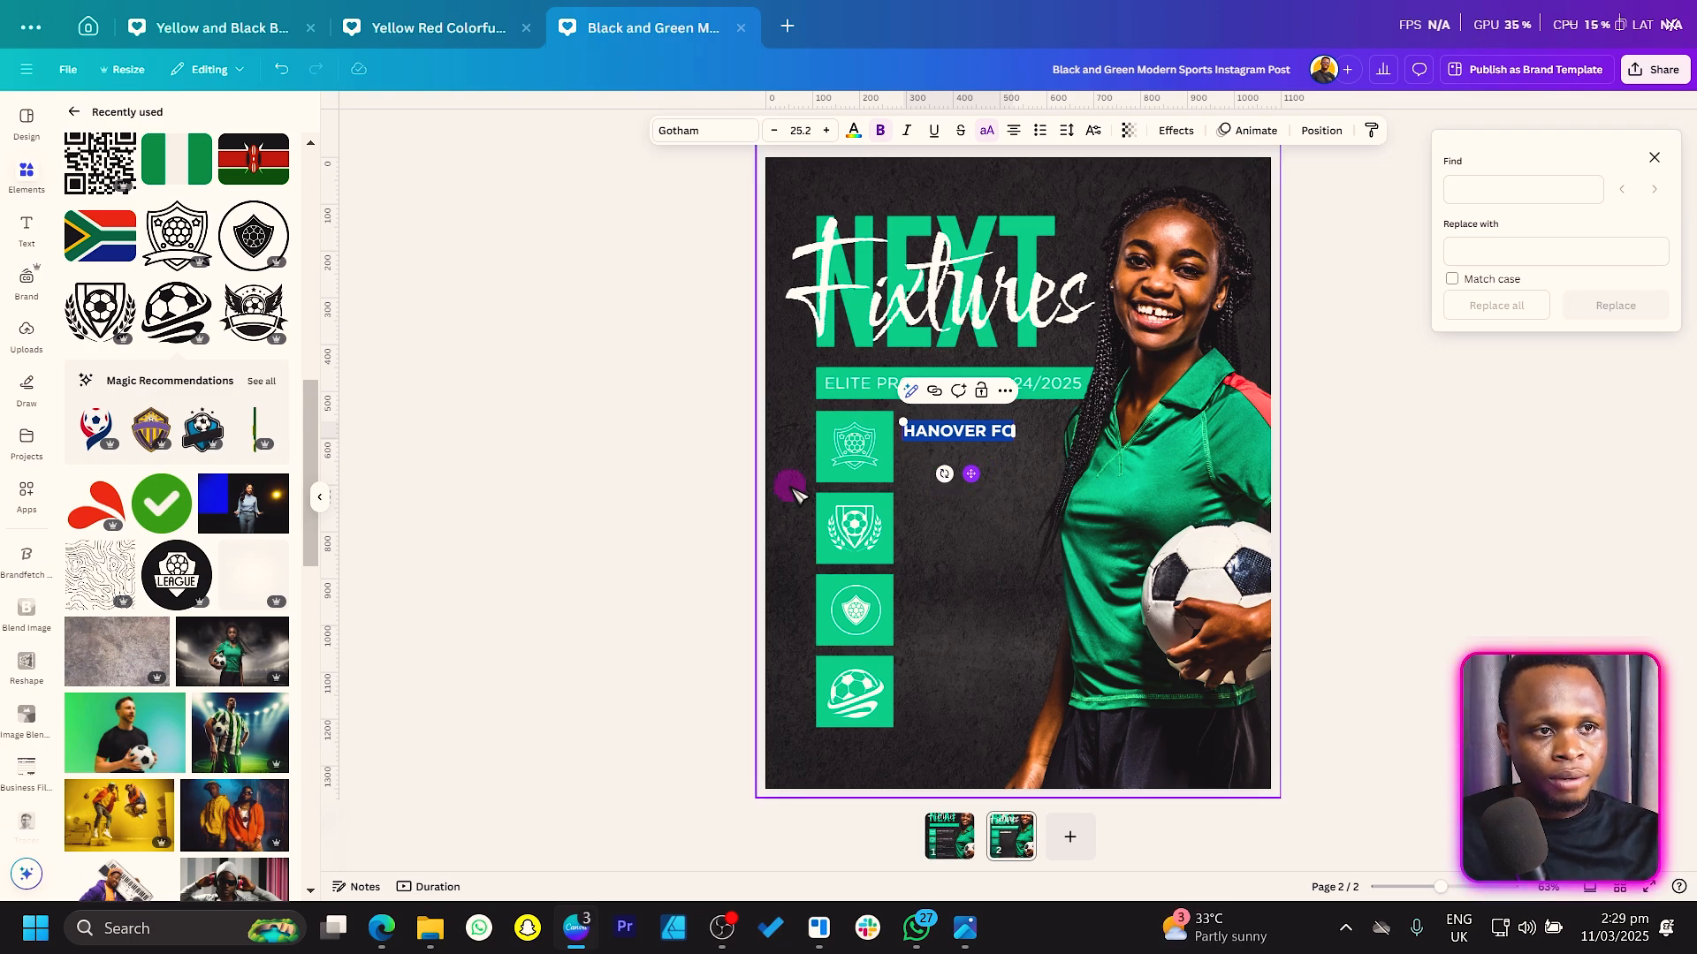
pyautogui.click(658, 459)
# Duplicate the club name directly below in regular weight and change the copy to "SUNDAY, 9TH MARCH 2025".
pyautogui.click(981, 437)
pyautogui.moveTo(973, 476); pyautogui.dragTo(983, 502)
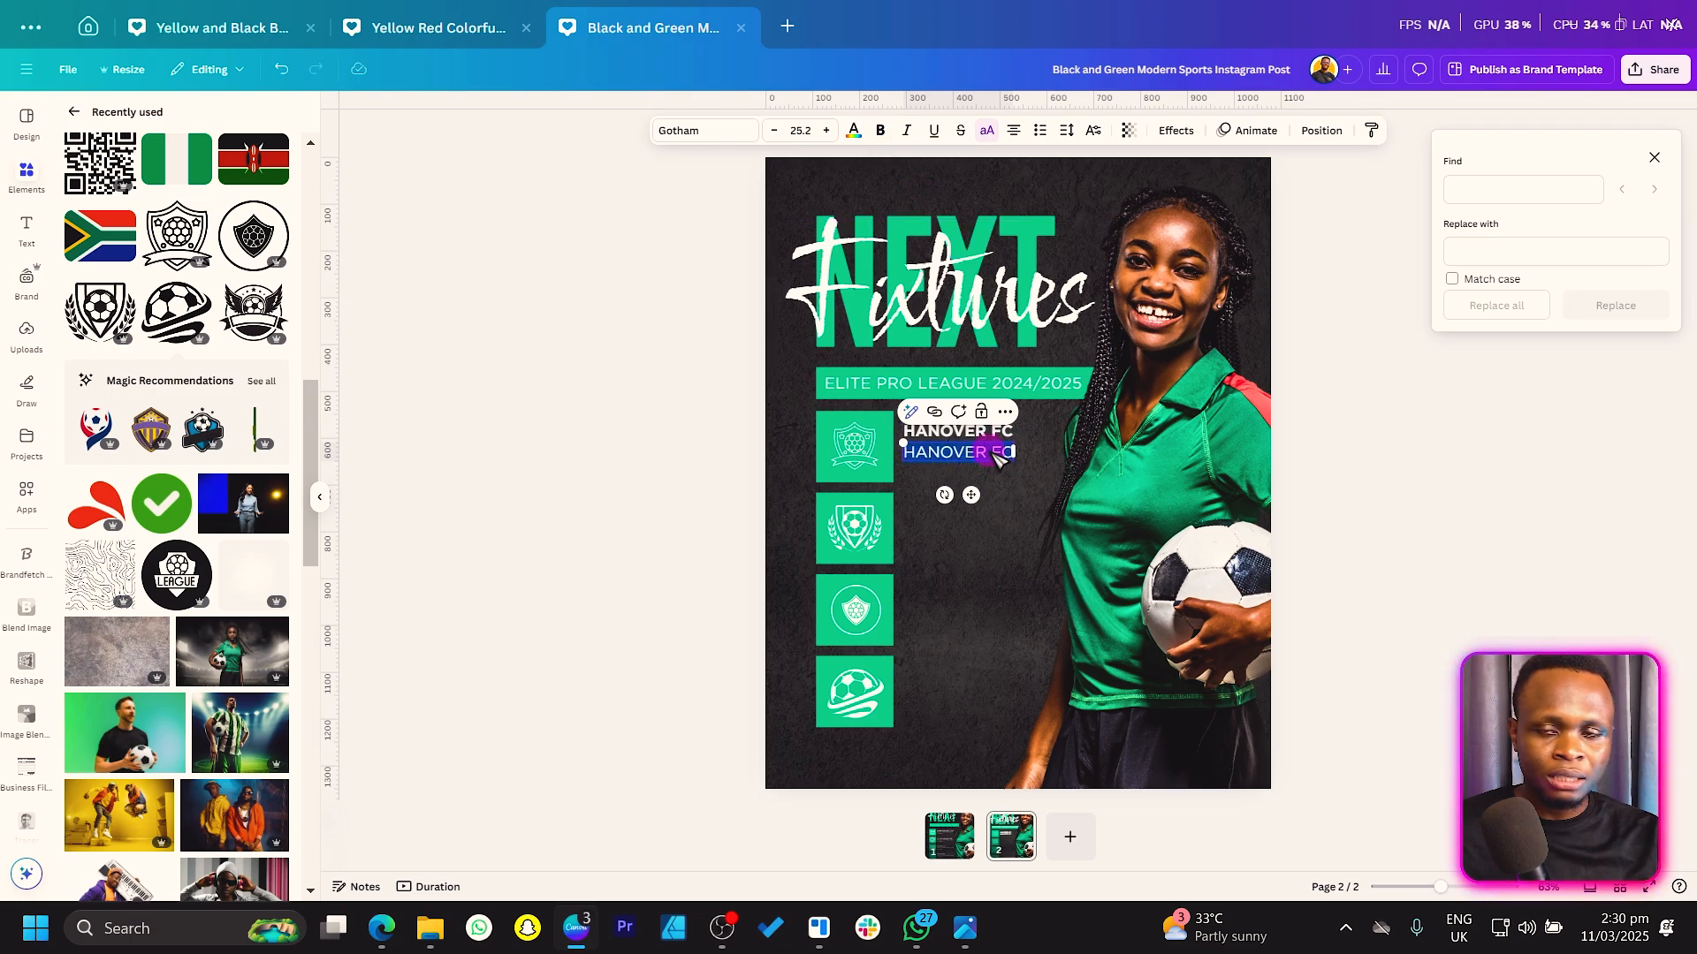
pyautogui.write('SUNDAY')
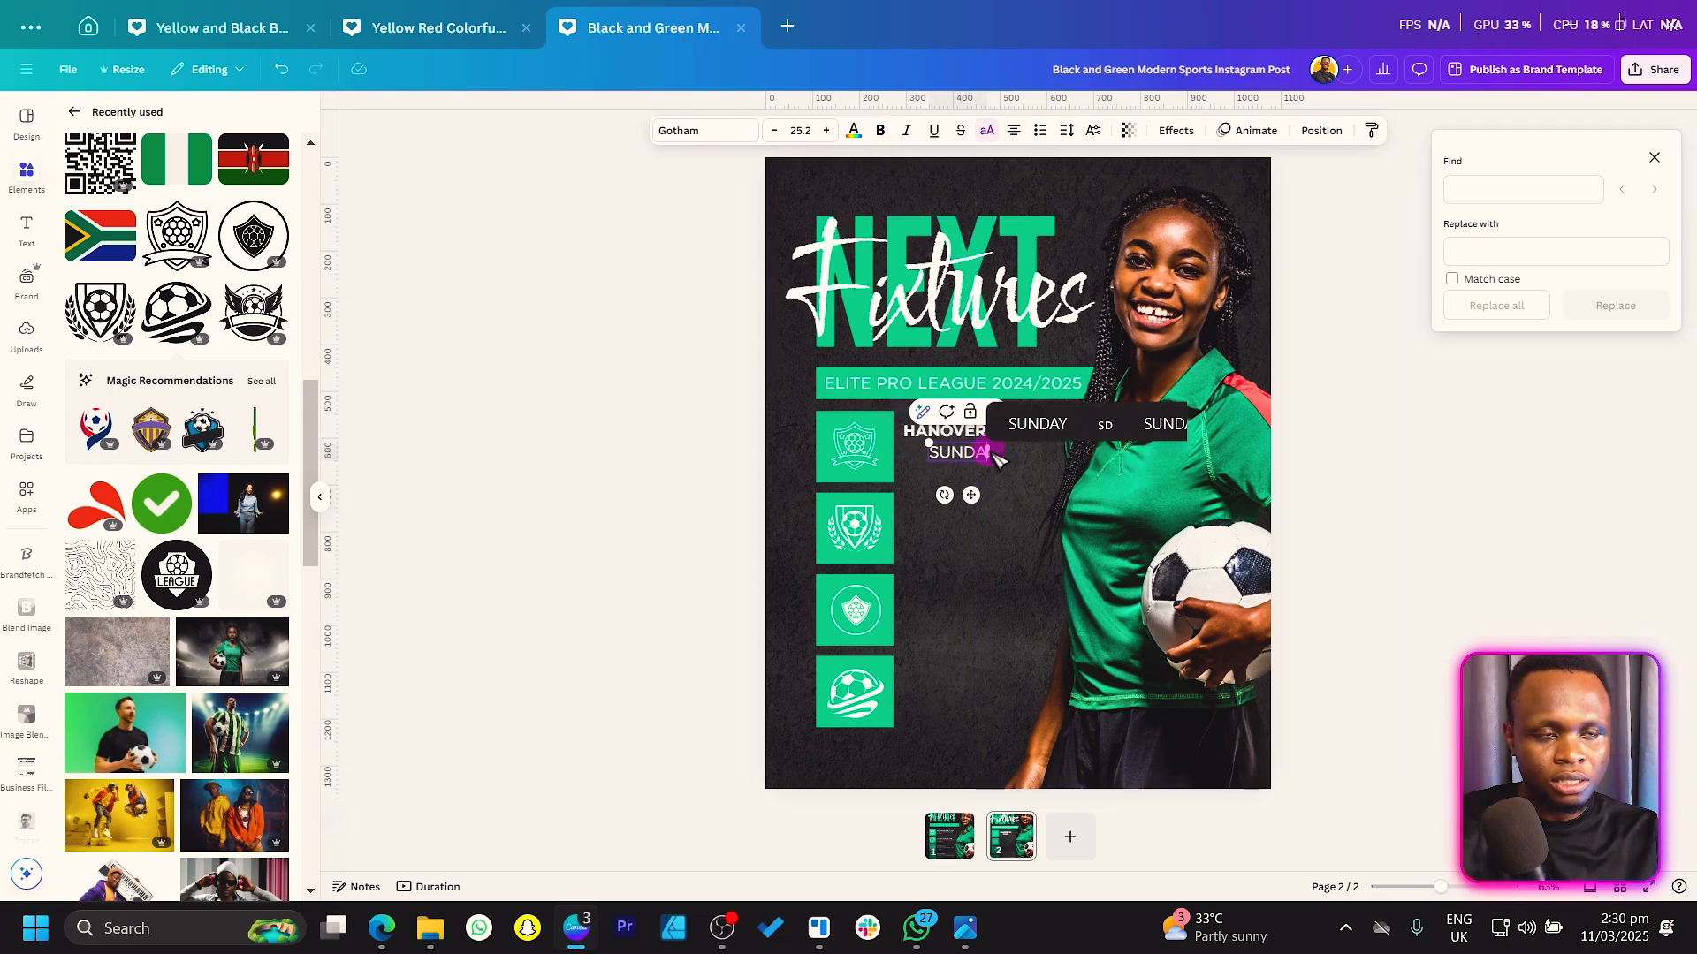
pyautogui.write(', 9TH MARCH 2025')
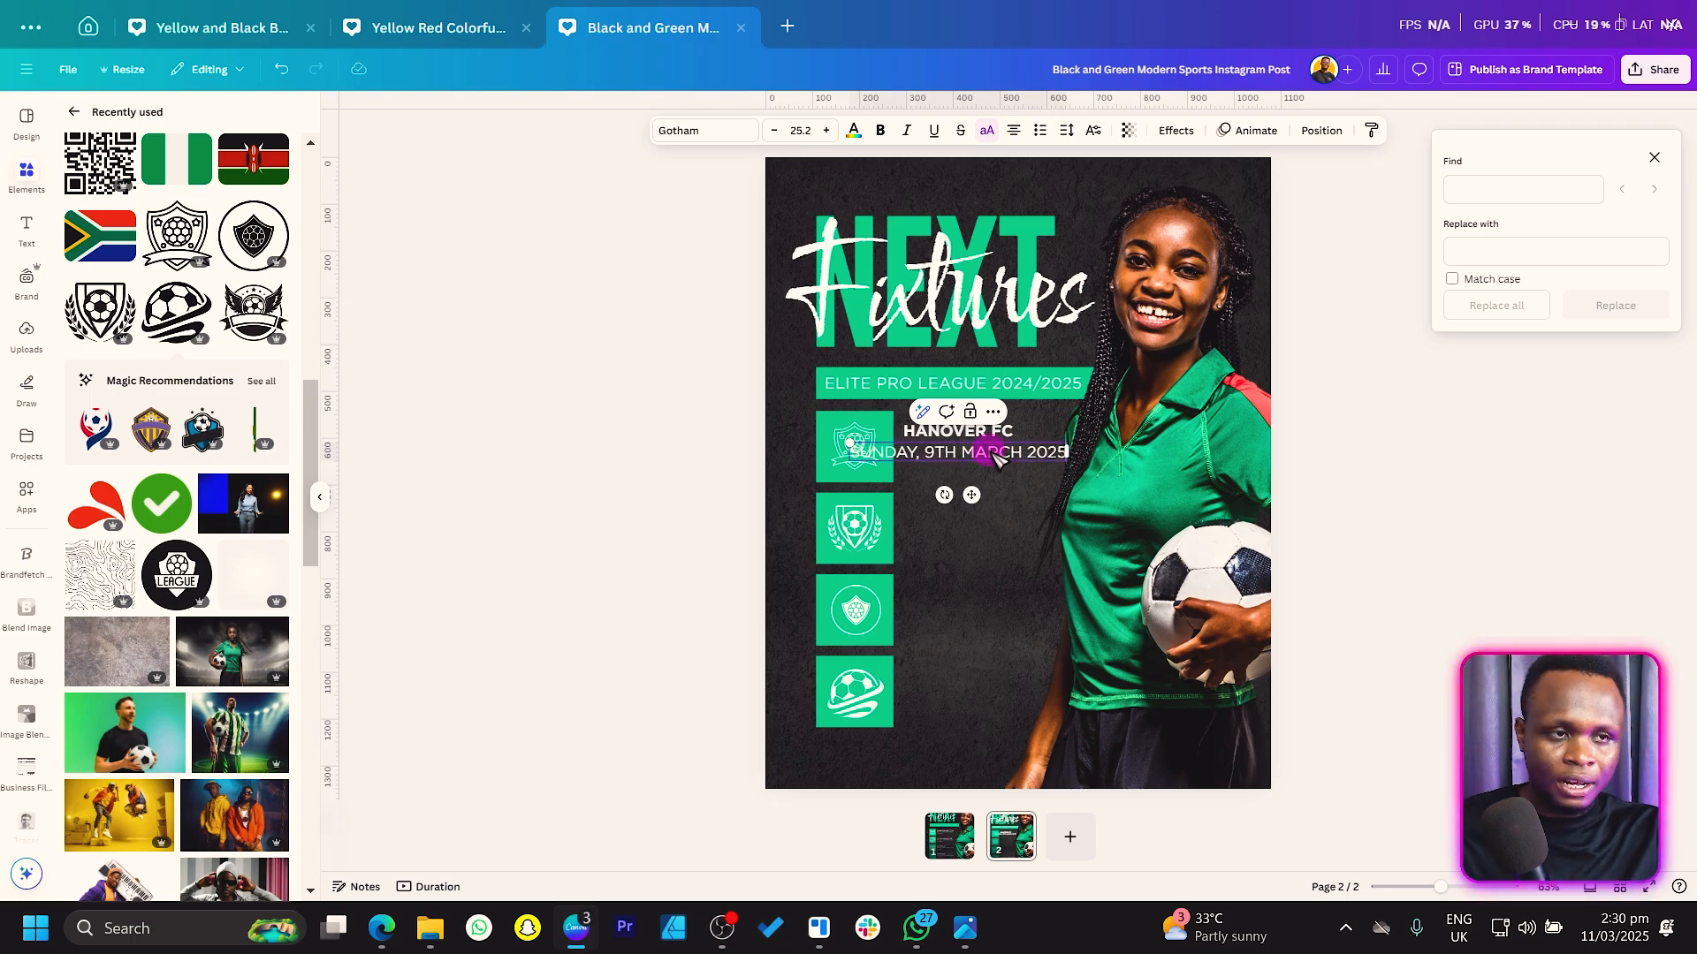
# Reduce the date line to size 21.2 and left-align it under HANOVER FC.
pyautogui.hotkey('ctrl', 'a')
pyautogui.hotkey('ctrl', 'c')
pyautogui.click(774, 130)
pyautogui.click(774, 130)
pyautogui.click(774, 130)
pyautogui.click(774, 130)
pyautogui.moveTo(971, 492); pyautogui.dragTo(1006, 484)
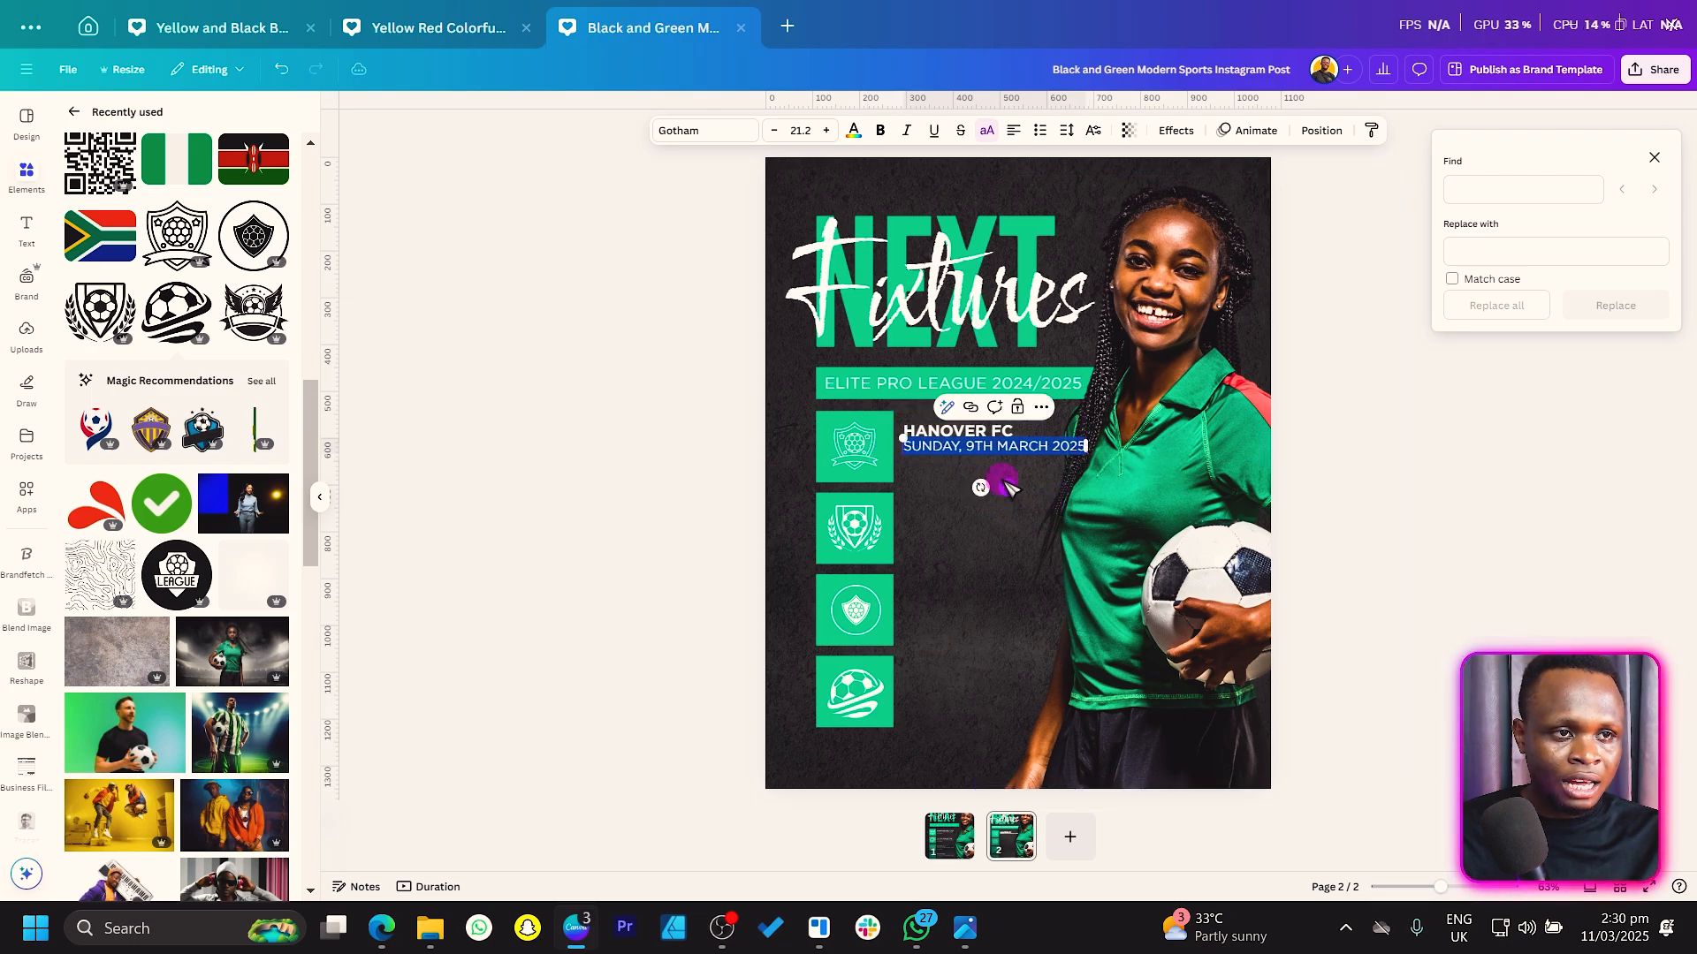
# Nudge the date line slightly down and shift the player cutout right to clear the text.
pyautogui.click(940, 431)
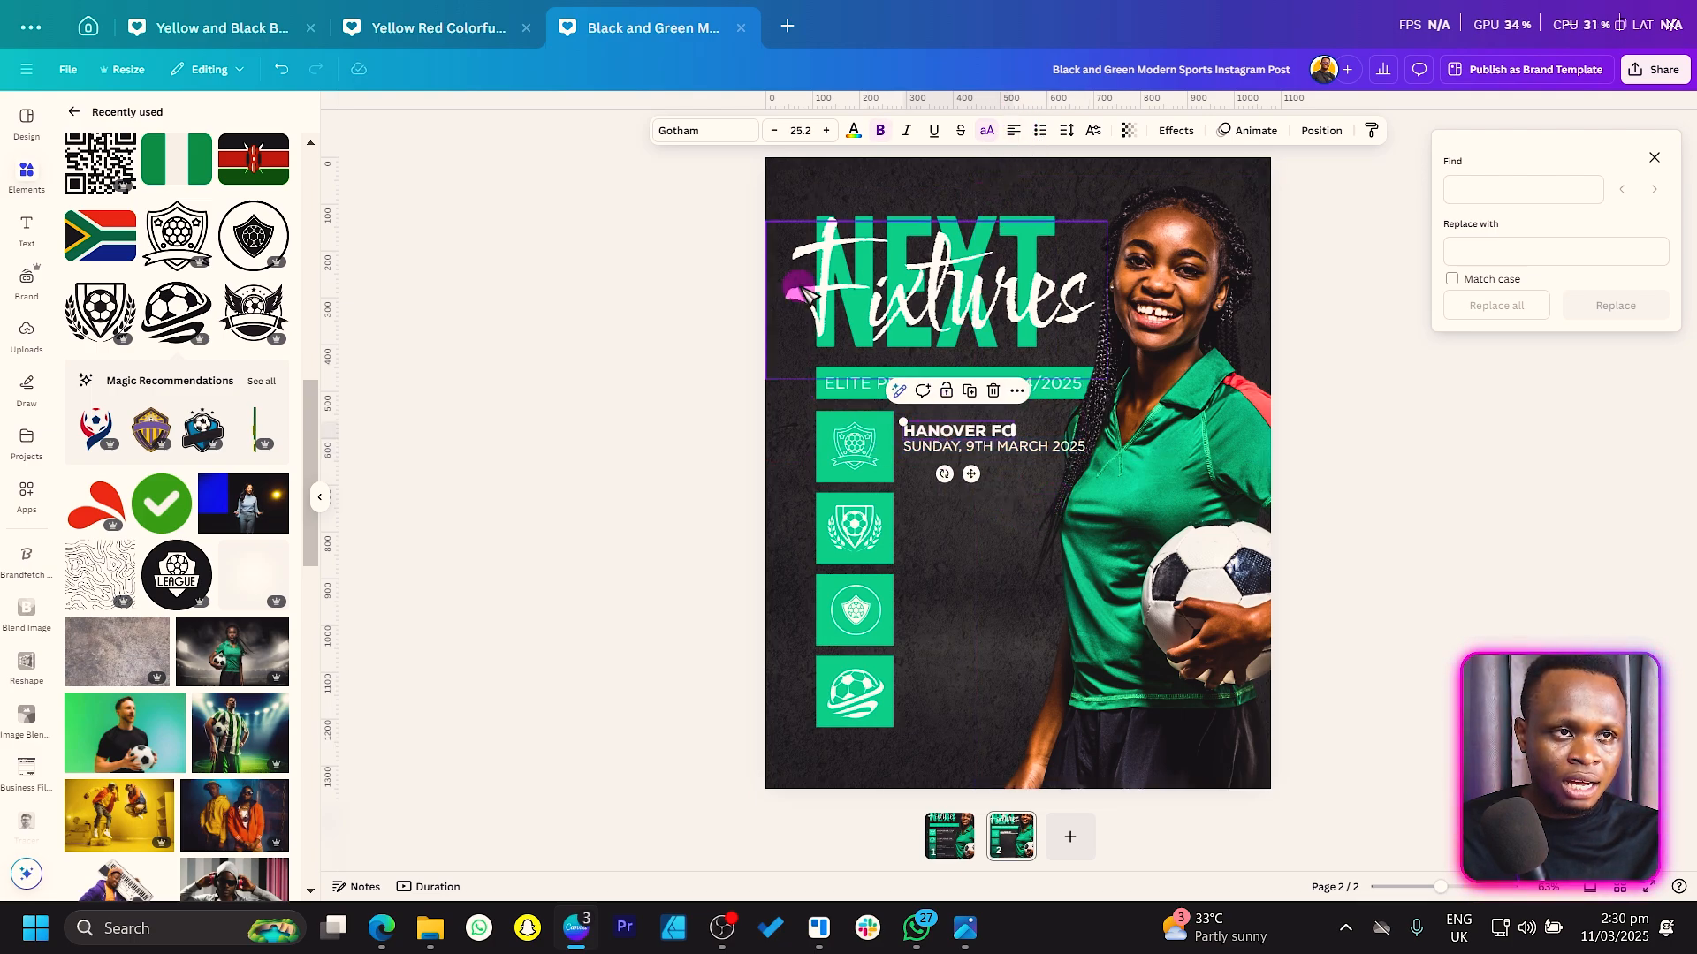
pyautogui.click(628, 419)
pyautogui.click(990, 449)
pyautogui.press('Down')
pyautogui.press('Down')
pyautogui.press('Down')
pyautogui.moveTo(1213, 483); pyautogui.dragTo(1249, 488)
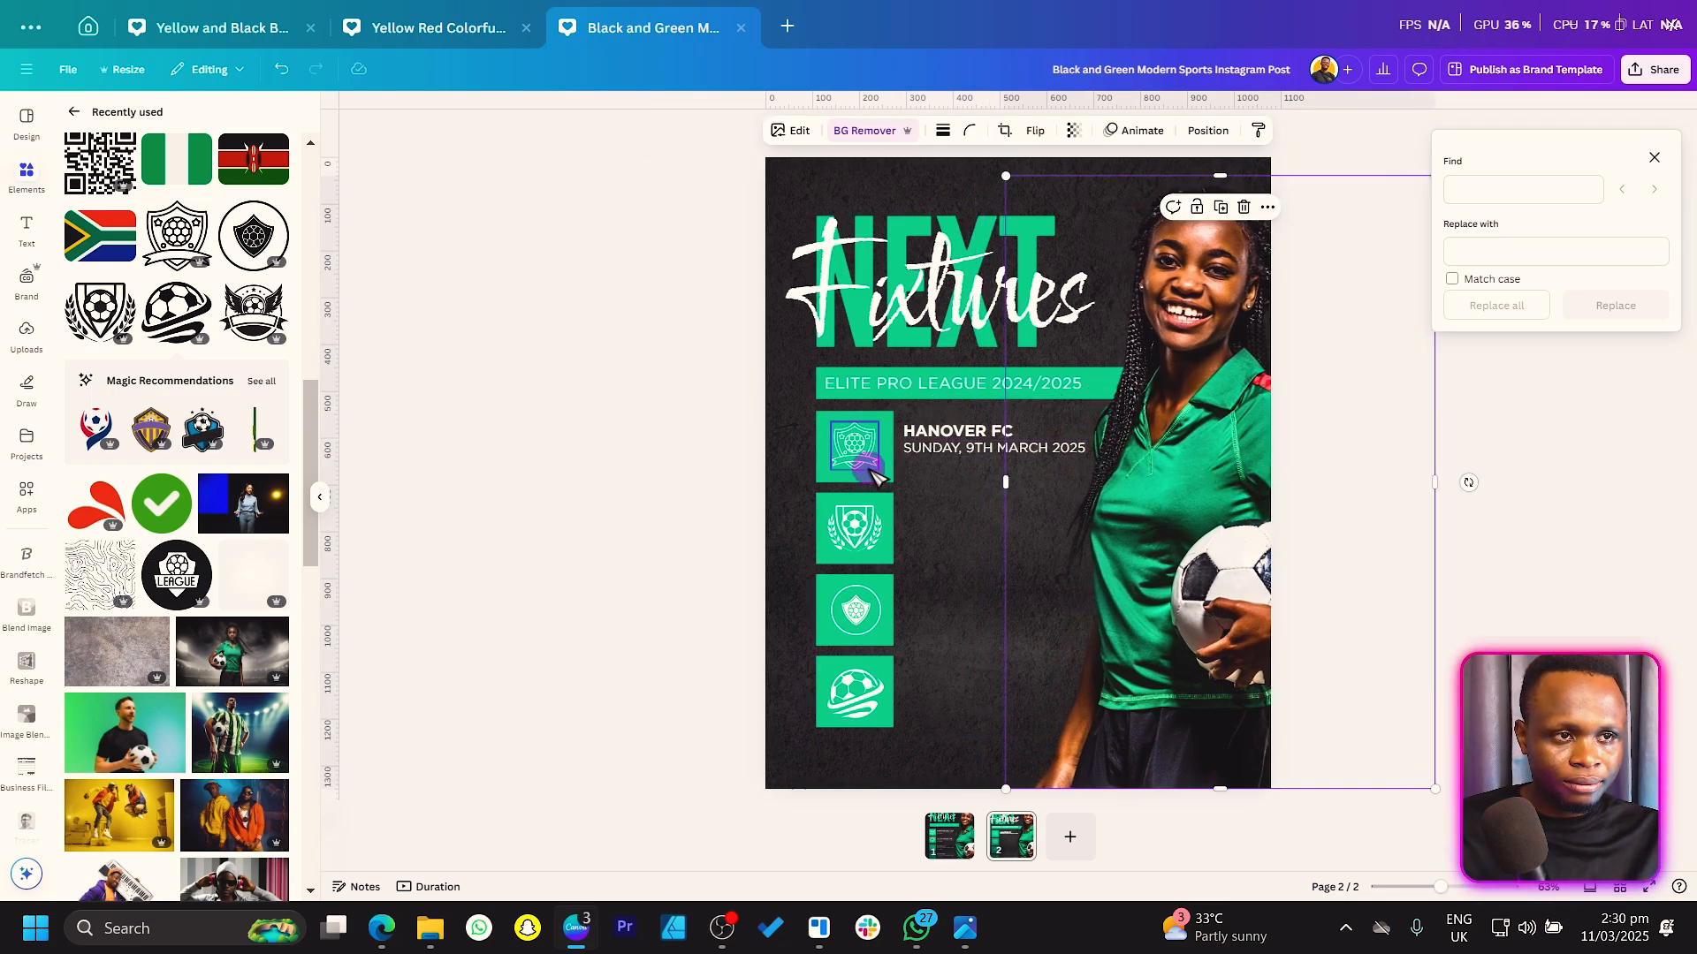
# Duplicate the date line below itself and change the copy to "6:30 PM GMT".
pyautogui.click(942, 454)
pyautogui.press('Return')
pyautogui.hotkey('ctrl', 'v')
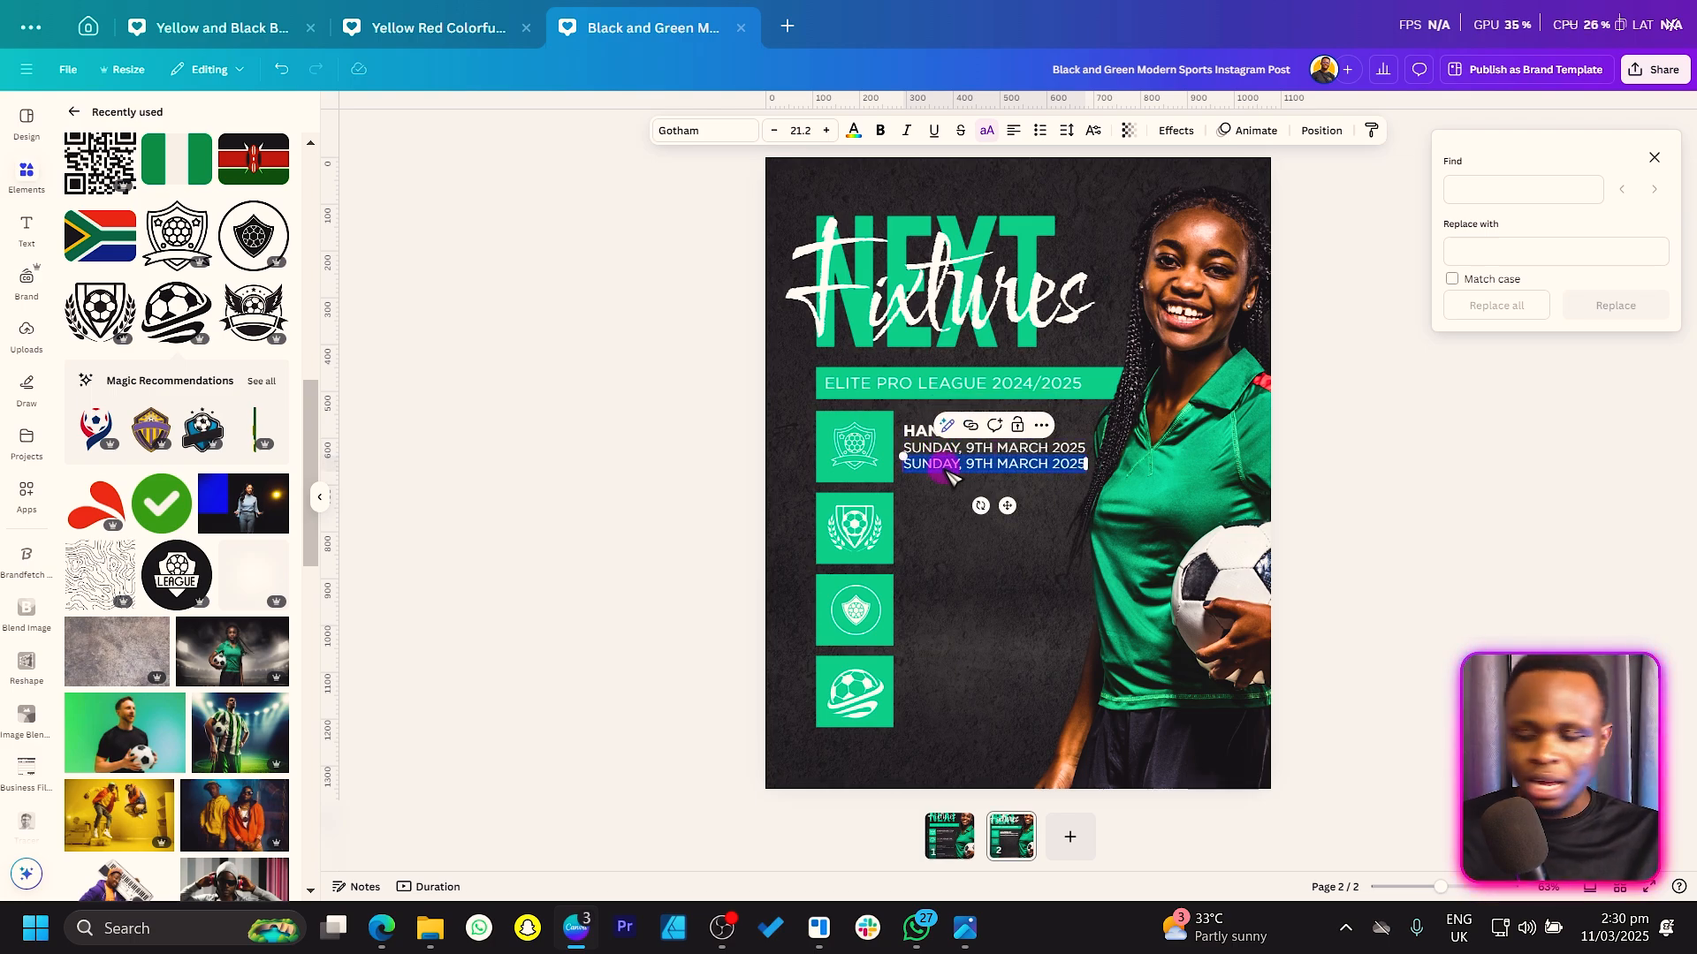
pyautogui.write('6:30')
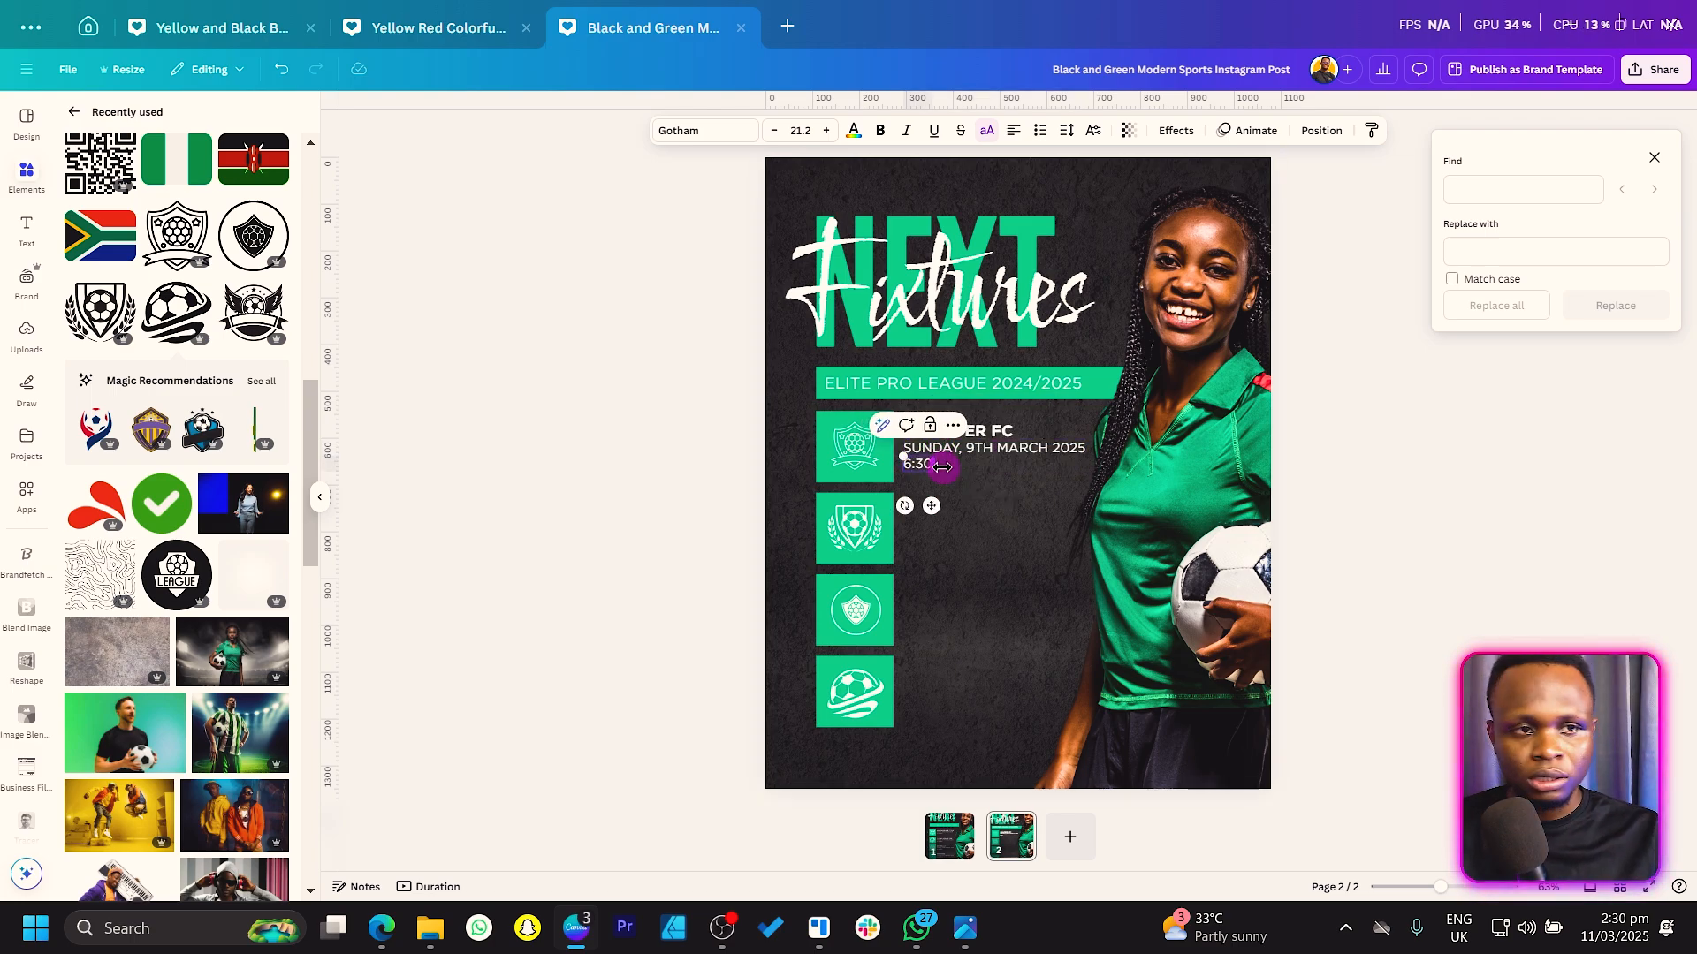
pyautogui.write(' PM GMT')
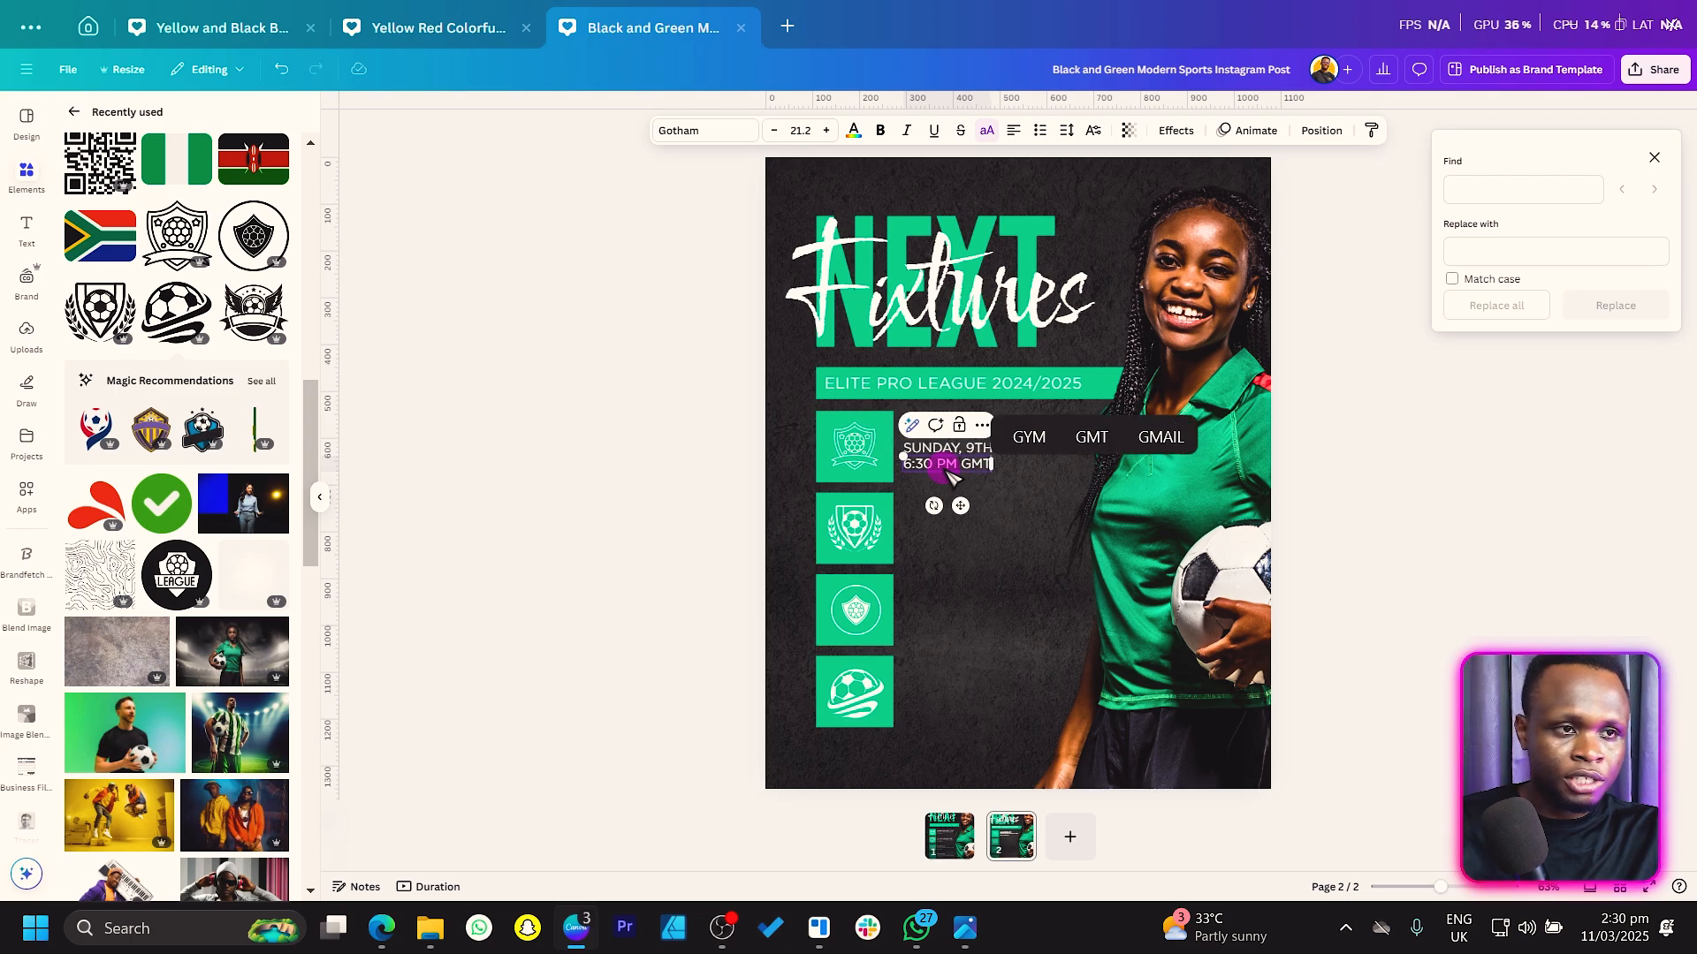
# Copy the three-line fixture text beside the other three badges and move the player cutout slightly further right.
pyautogui.press('Escape')
pyautogui.click(957, 431)
pyautogui.keyDown('shift'); pyautogui.click(965, 449); pyautogui.keyUp('shift')
pyautogui.keyDown('shift'); pyautogui.click(969, 465); pyautogui.keyUp('shift')
pyautogui.moveTo(977, 484); pyautogui.dragTo(974, 707)
pyautogui.click(601, 616)
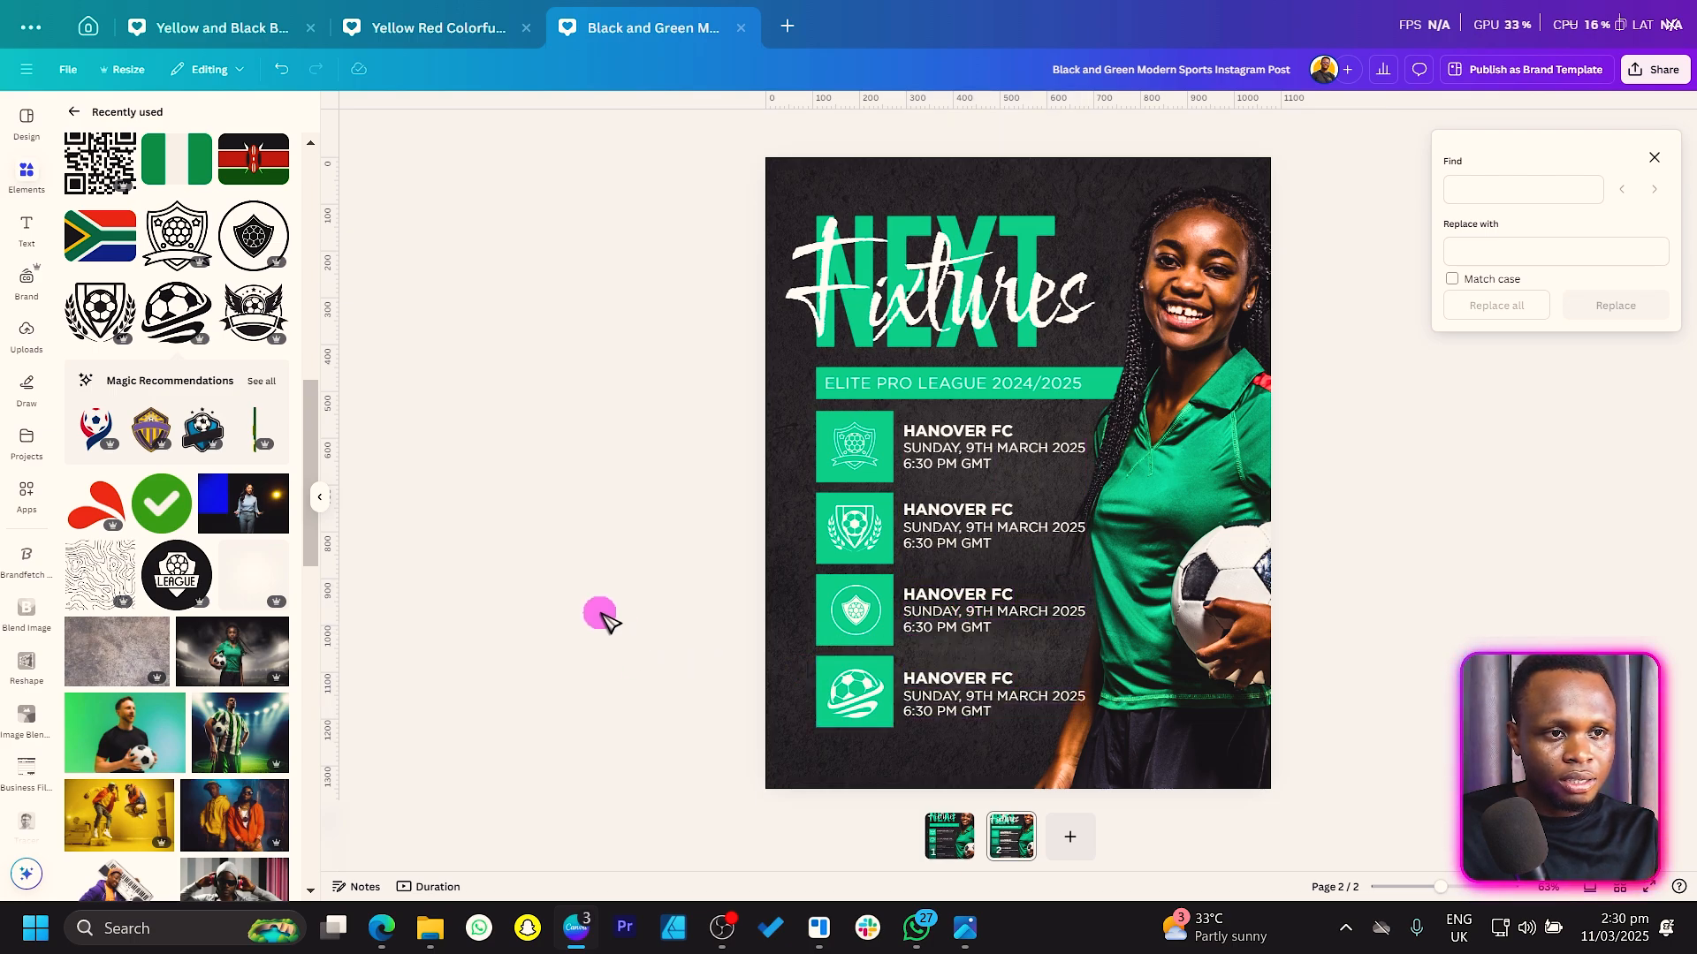
pyautogui.moveTo(1209, 629); pyautogui.dragTo(1222, 629)
pyautogui.click(576, 553)
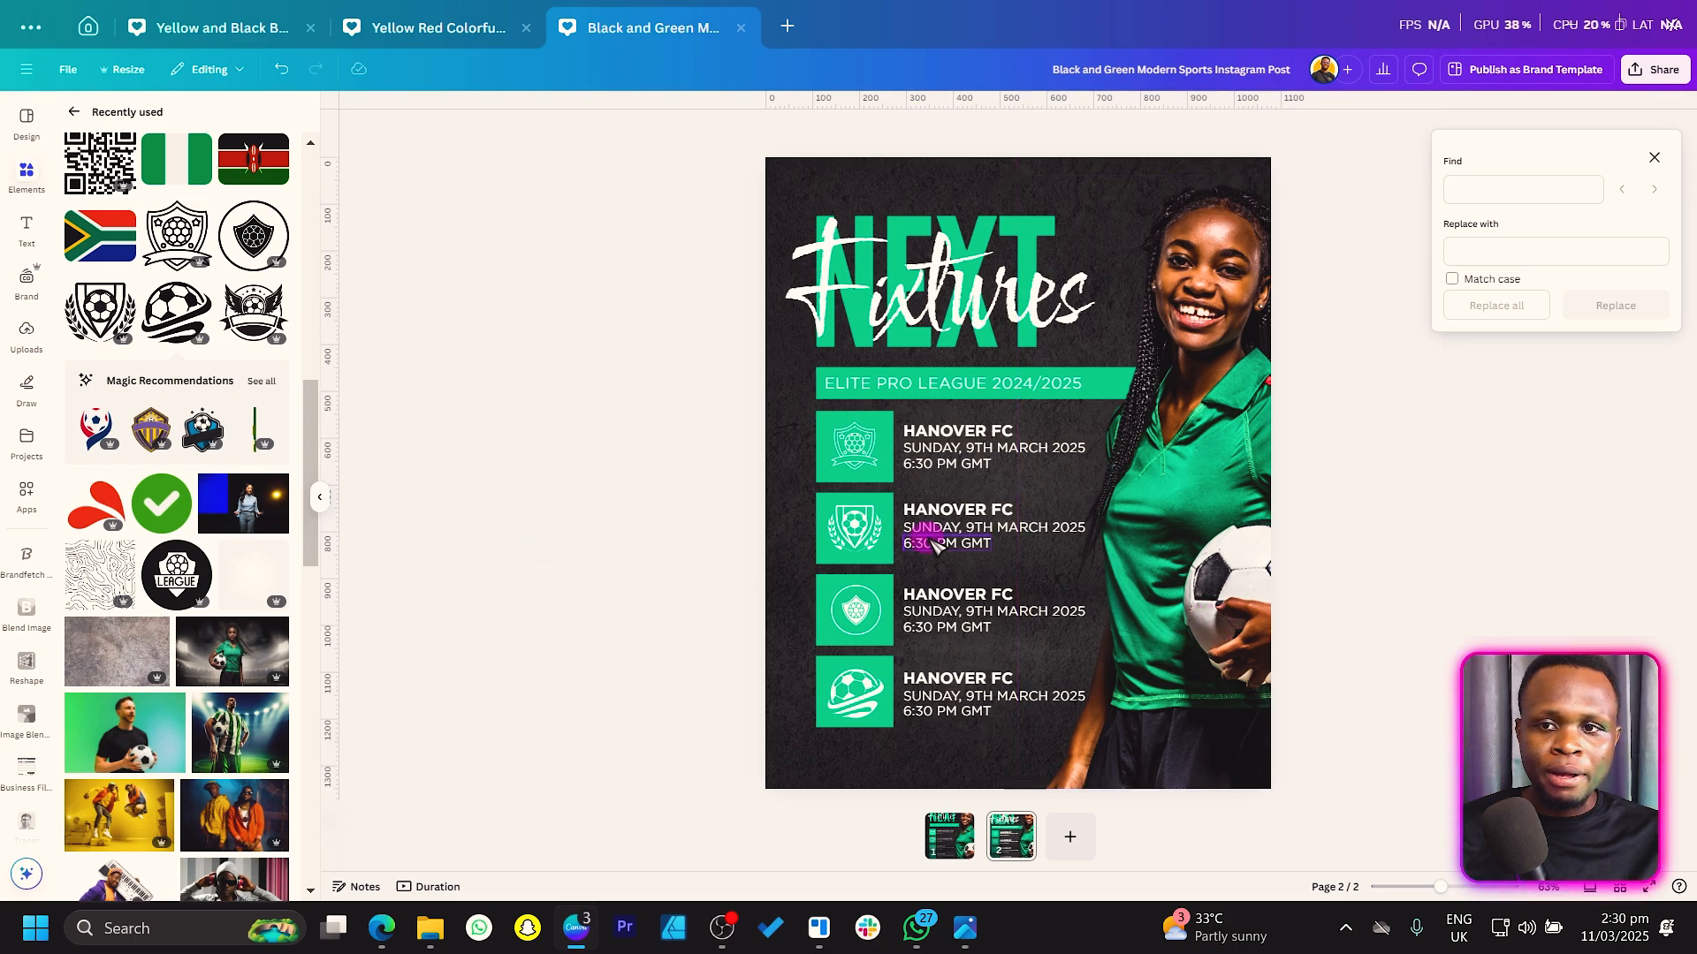
# Change the second fixture's club name to "THYNK UNLIMITED FC".
pyautogui.doubleClick(972, 511)
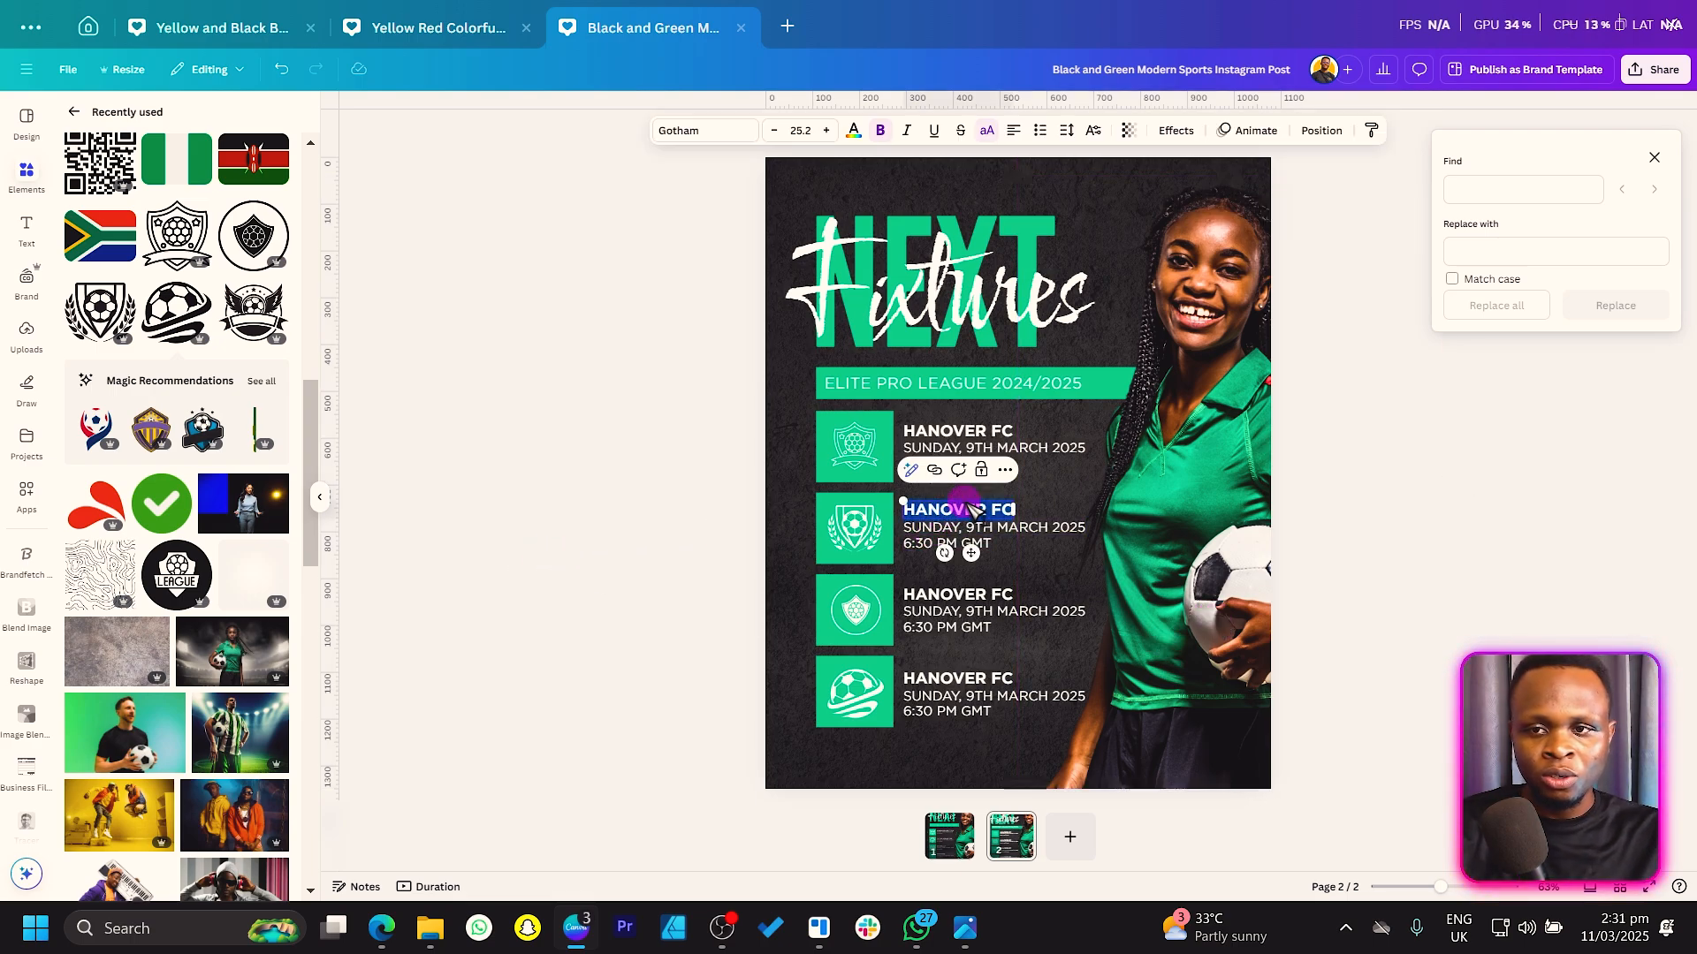
pyautogui.write('TH')
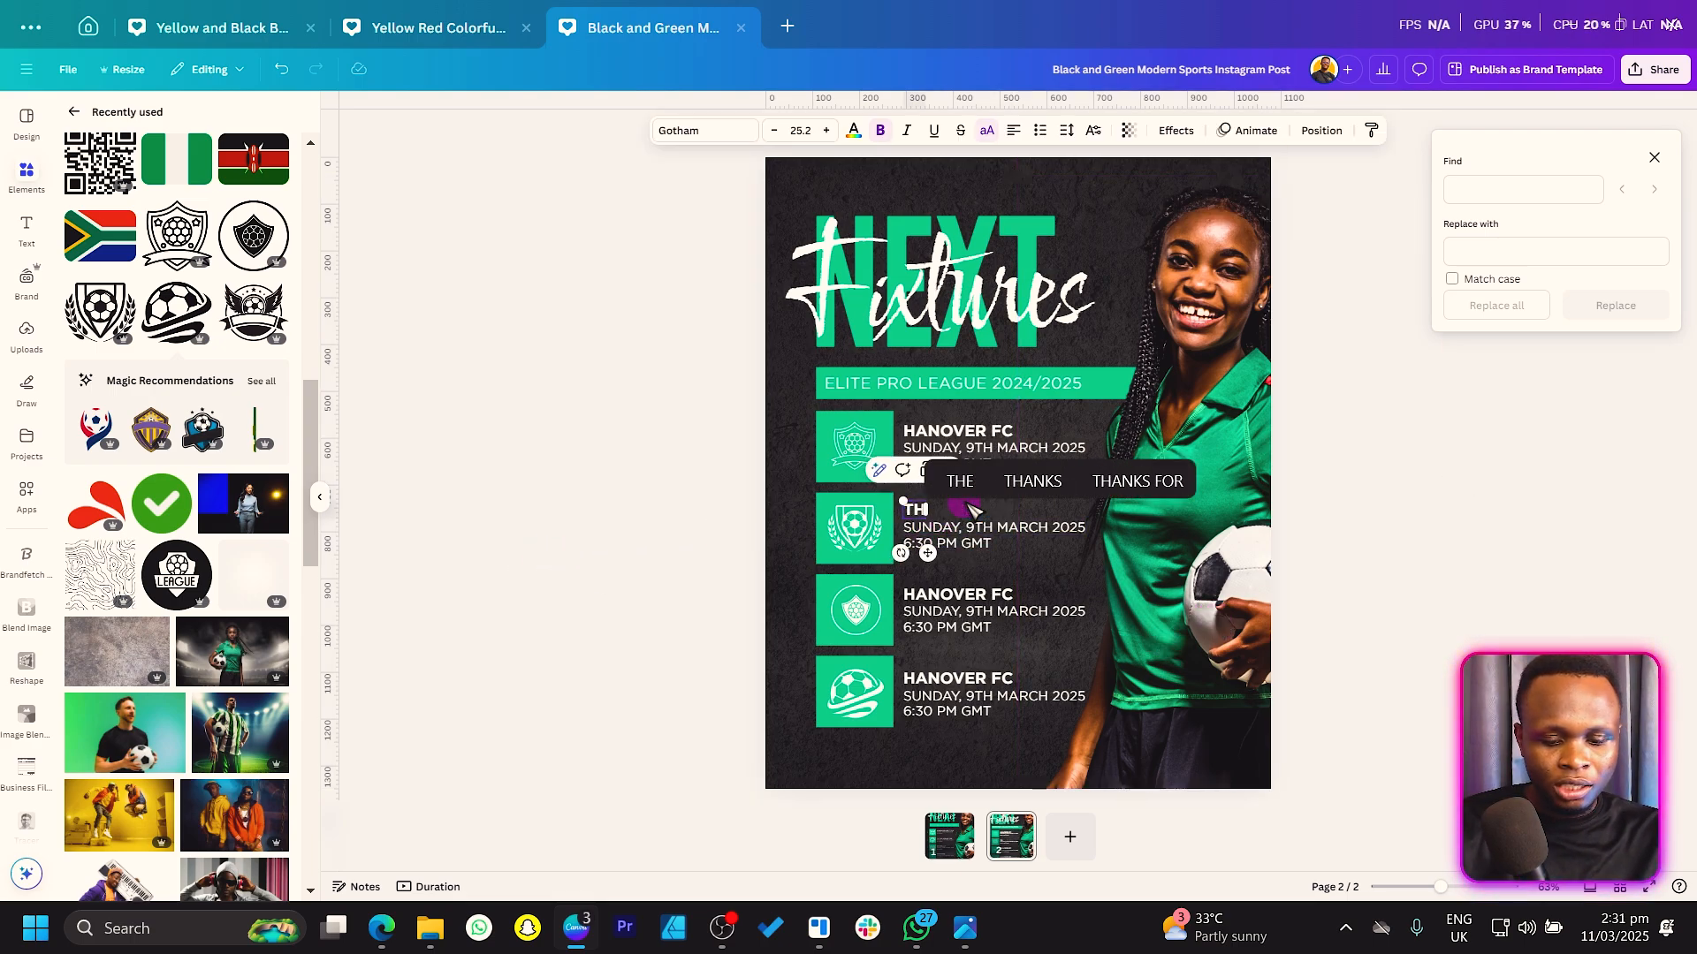
pyautogui.write('YNK UNLIMITED FC')
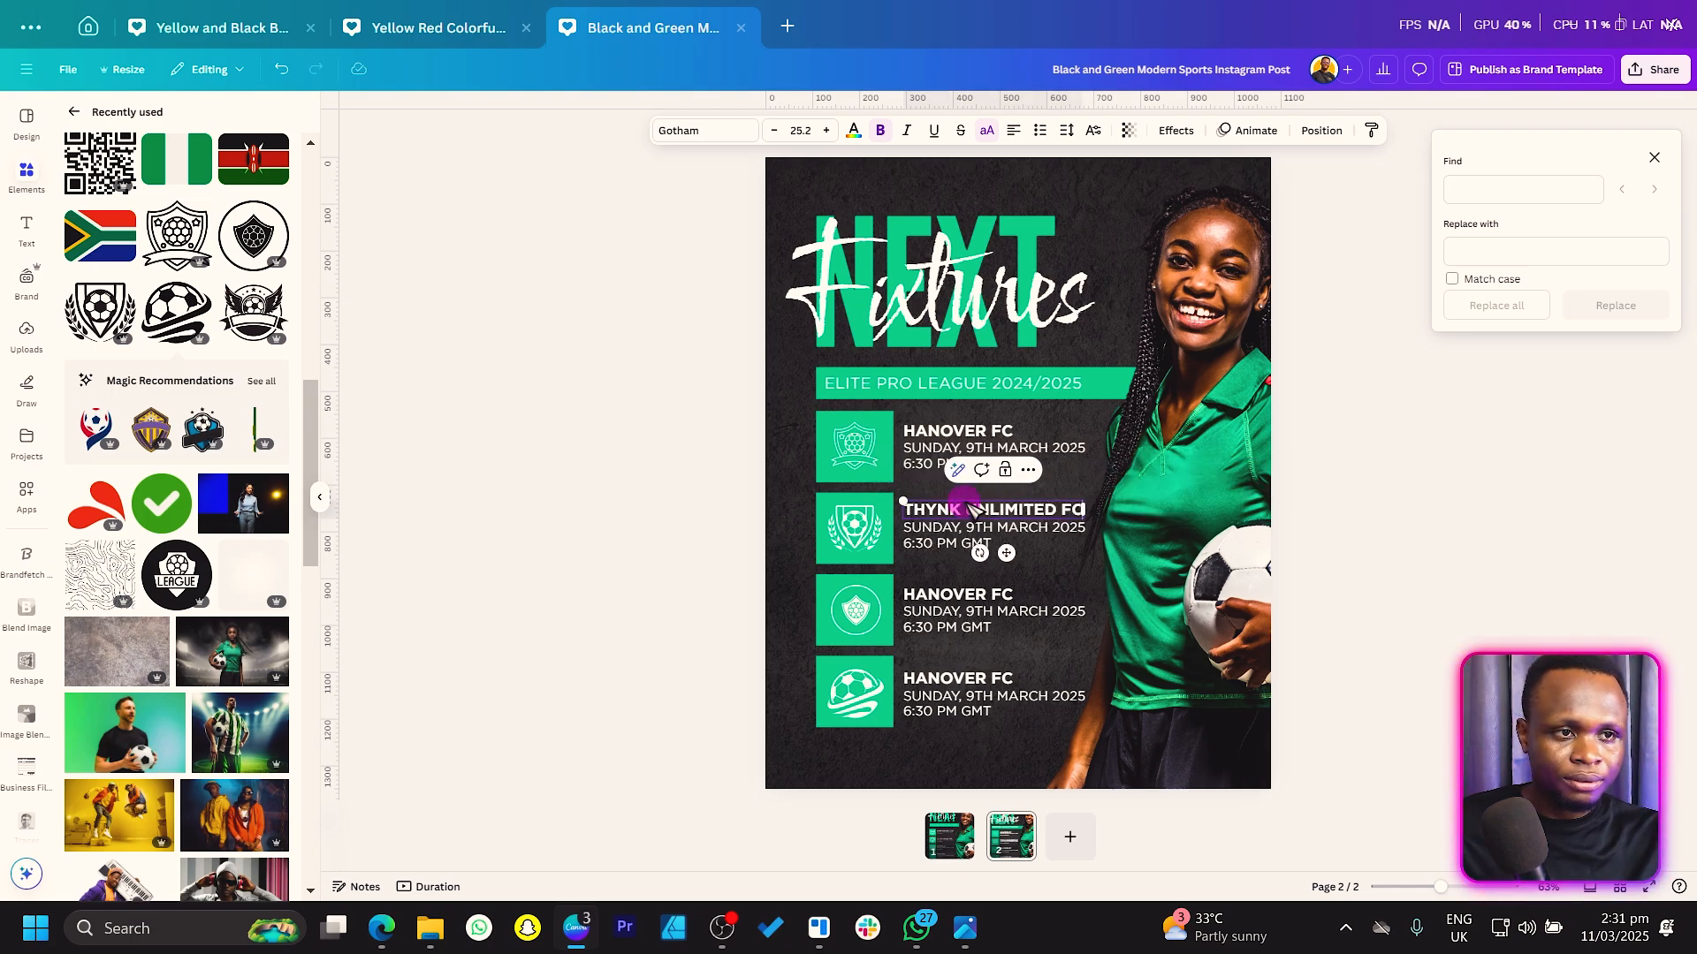
# Change the third fixture's club name to "BORCELLE FC".
pyautogui.click(1014, 739)
pyautogui.click(932, 590)
pyautogui.doubleClick(942, 594)
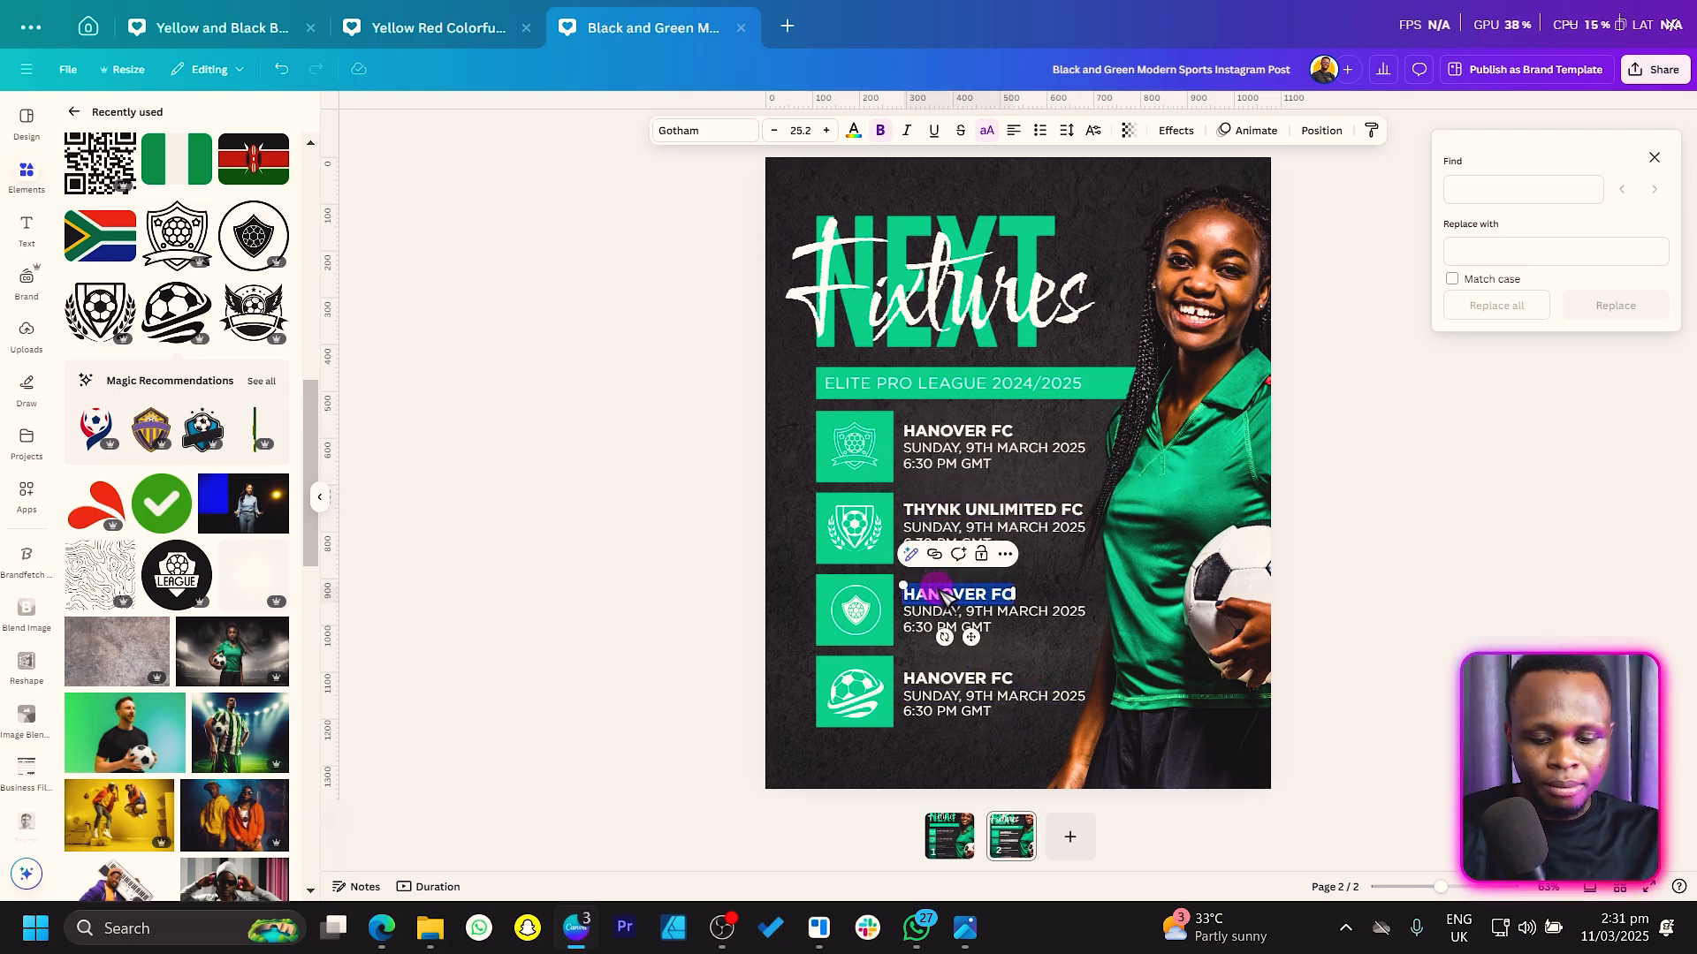
pyautogui.write('BORSELLE')
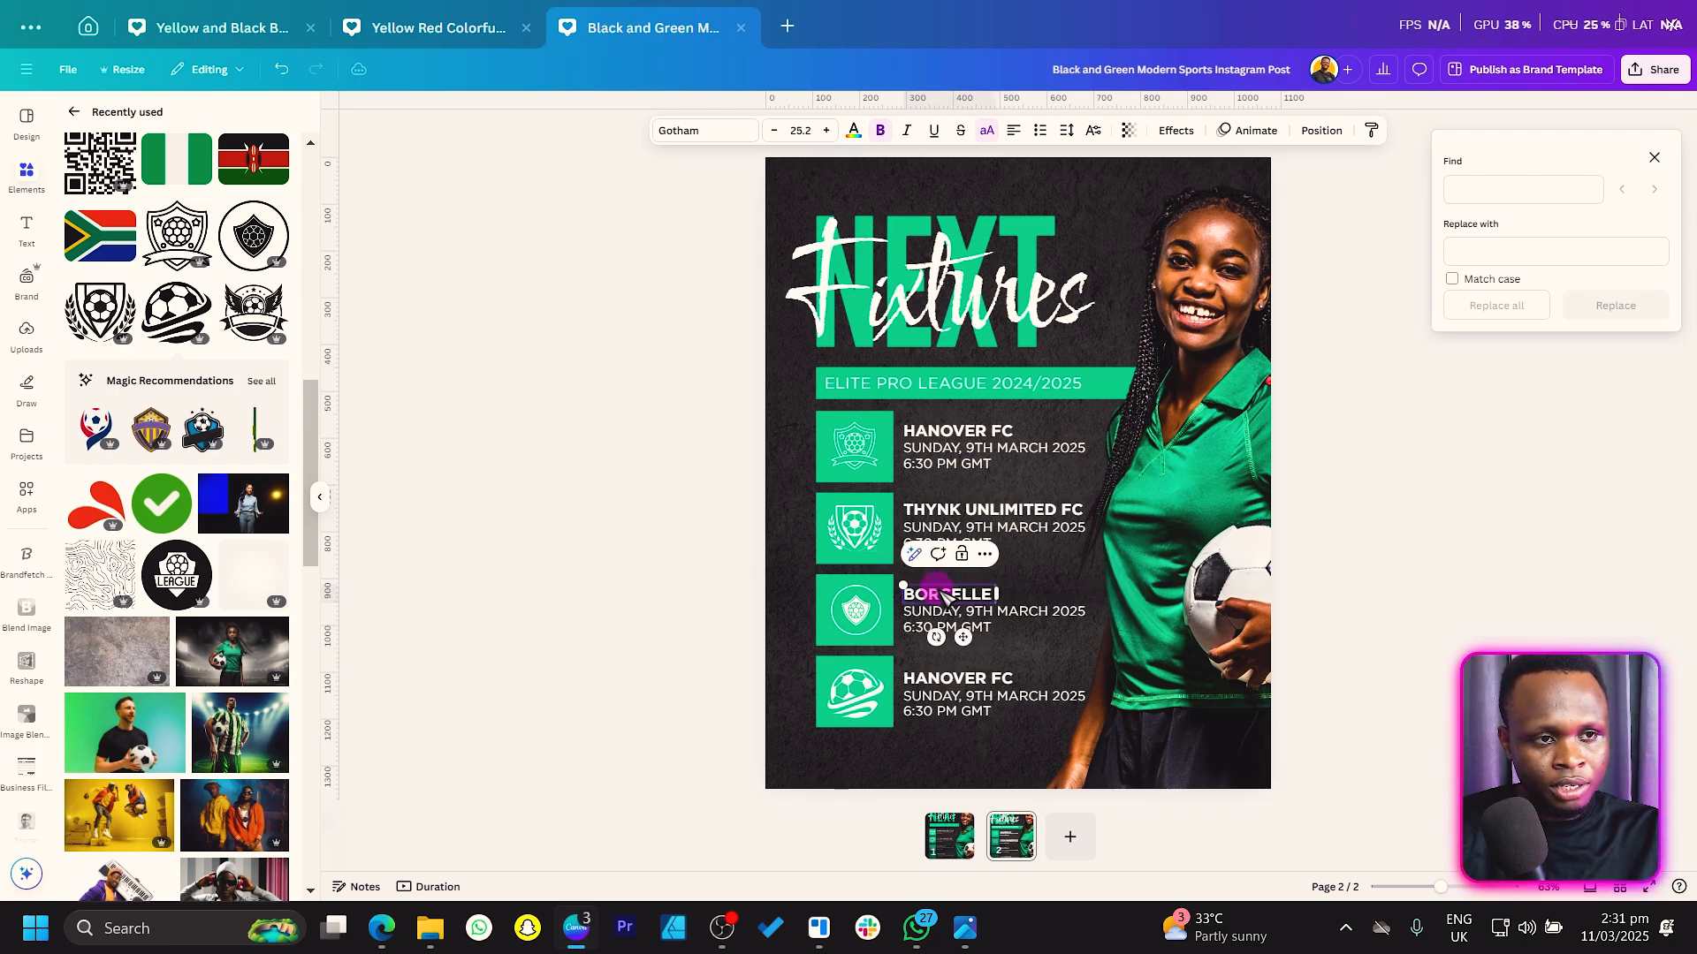
pyautogui.write(' FC')
# Change the fourth fixture's club name to "RIMBERIO FC".
pyautogui.doubleClick(981, 681)
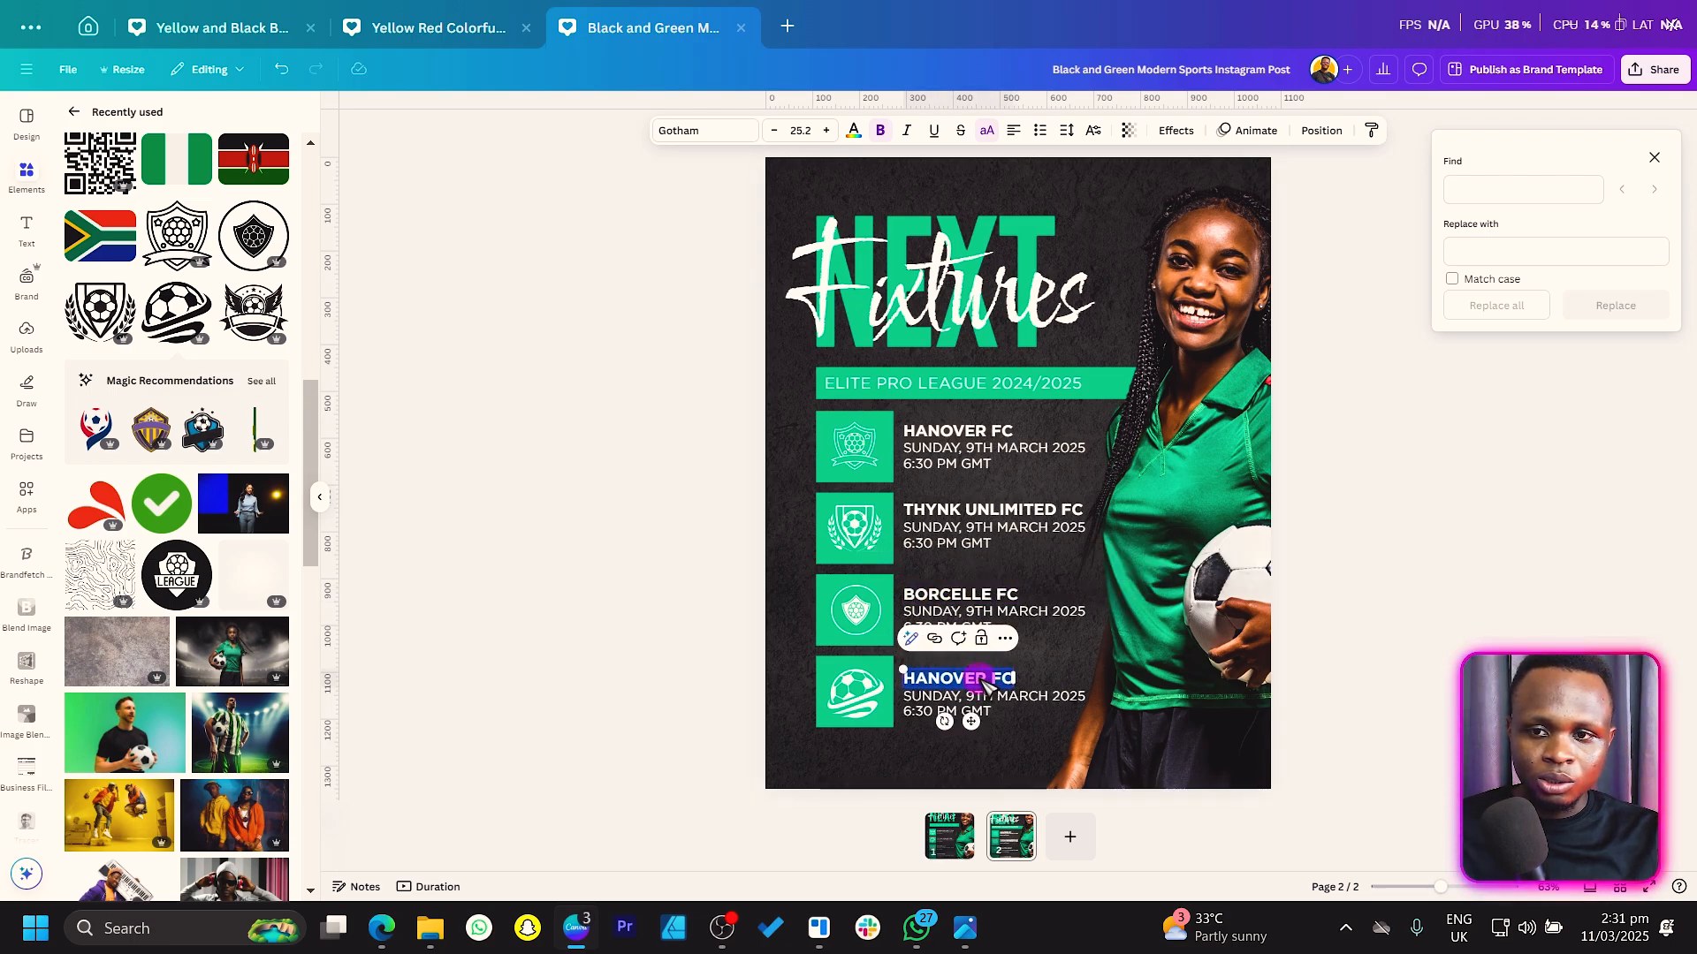
pyautogui.write('R')
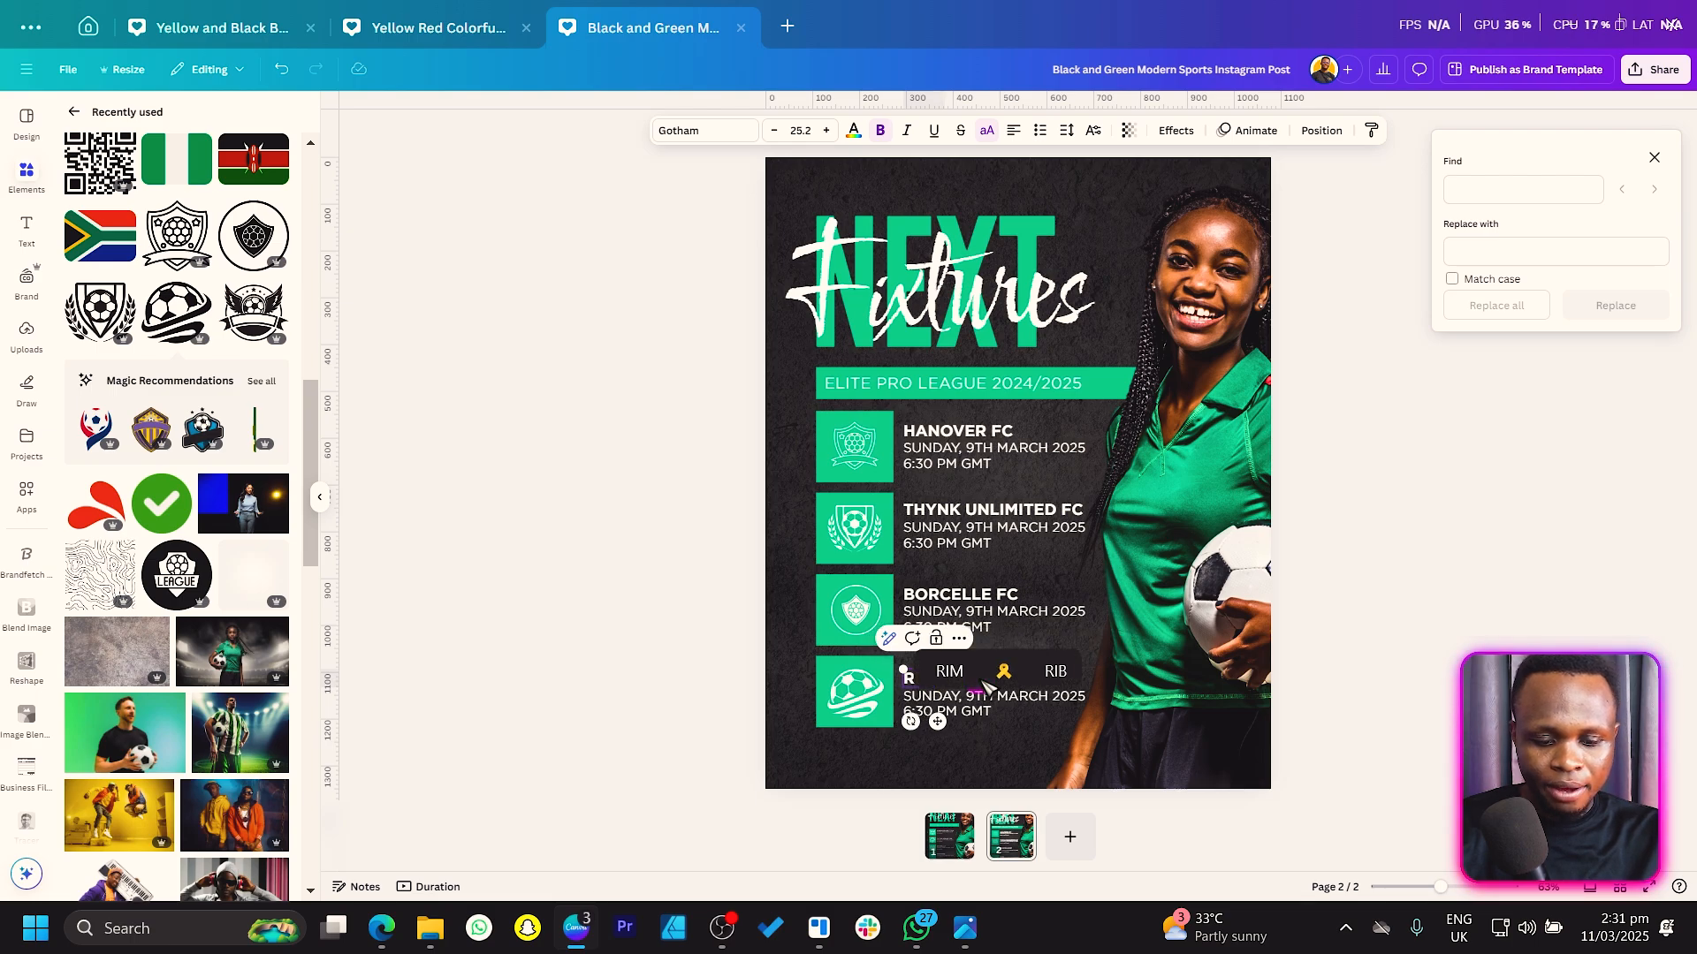
pyautogui.write('IMBERIO FC')
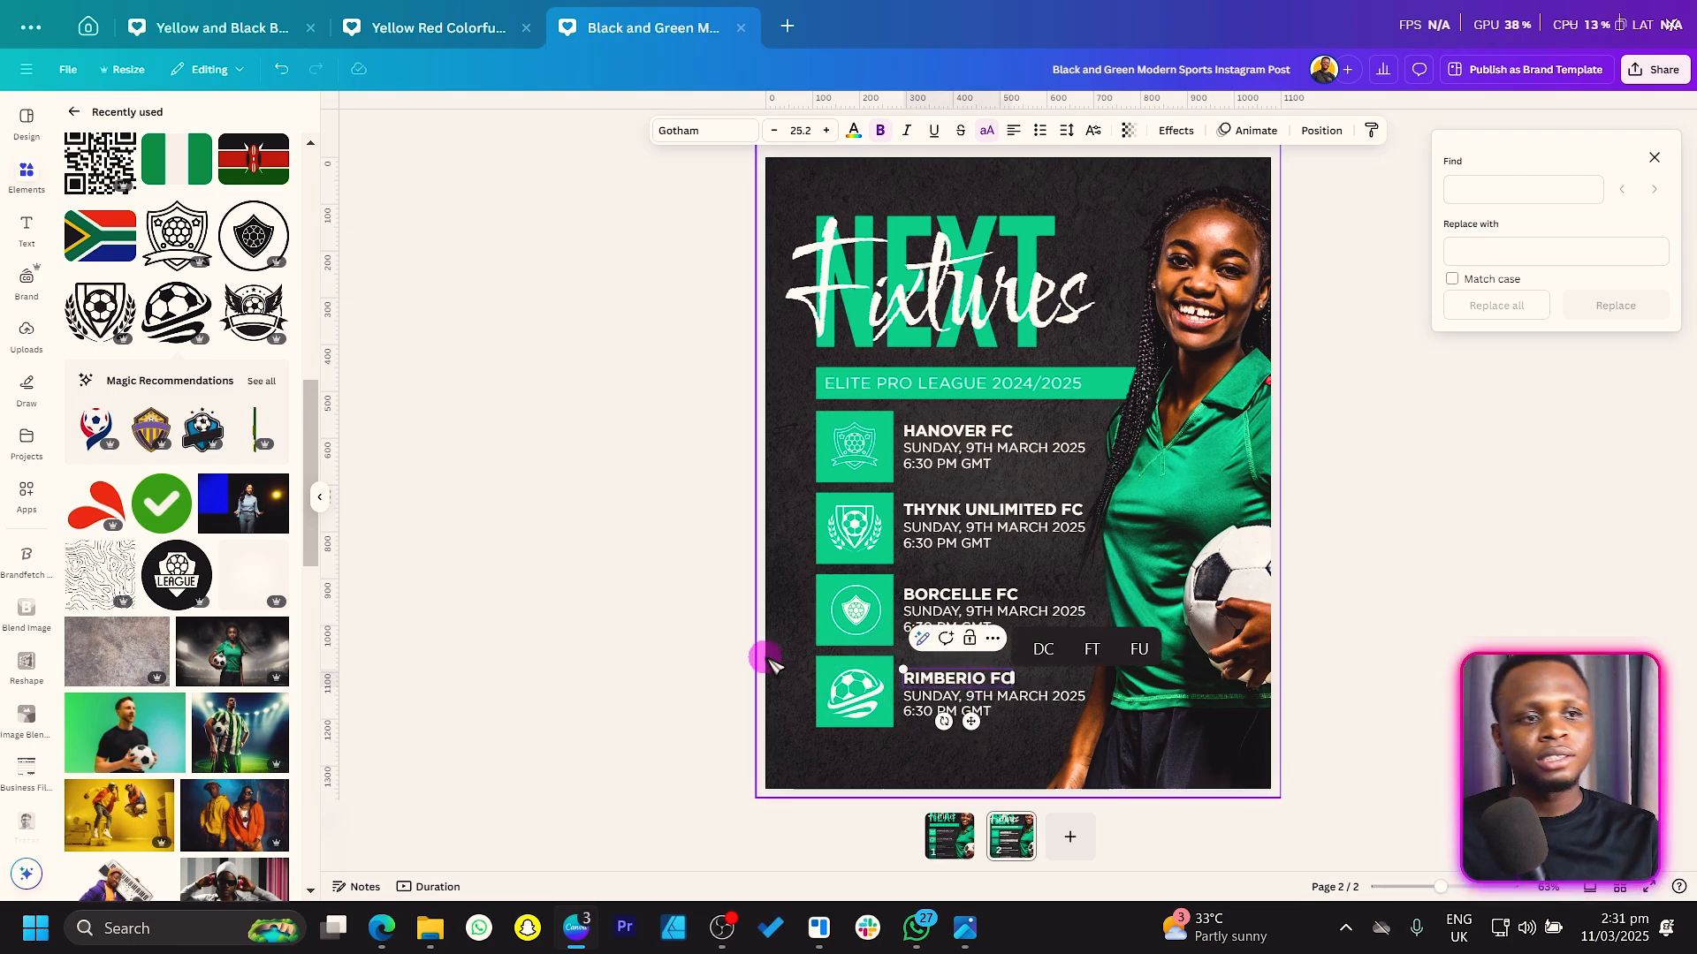
pyautogui.click(704, 606)
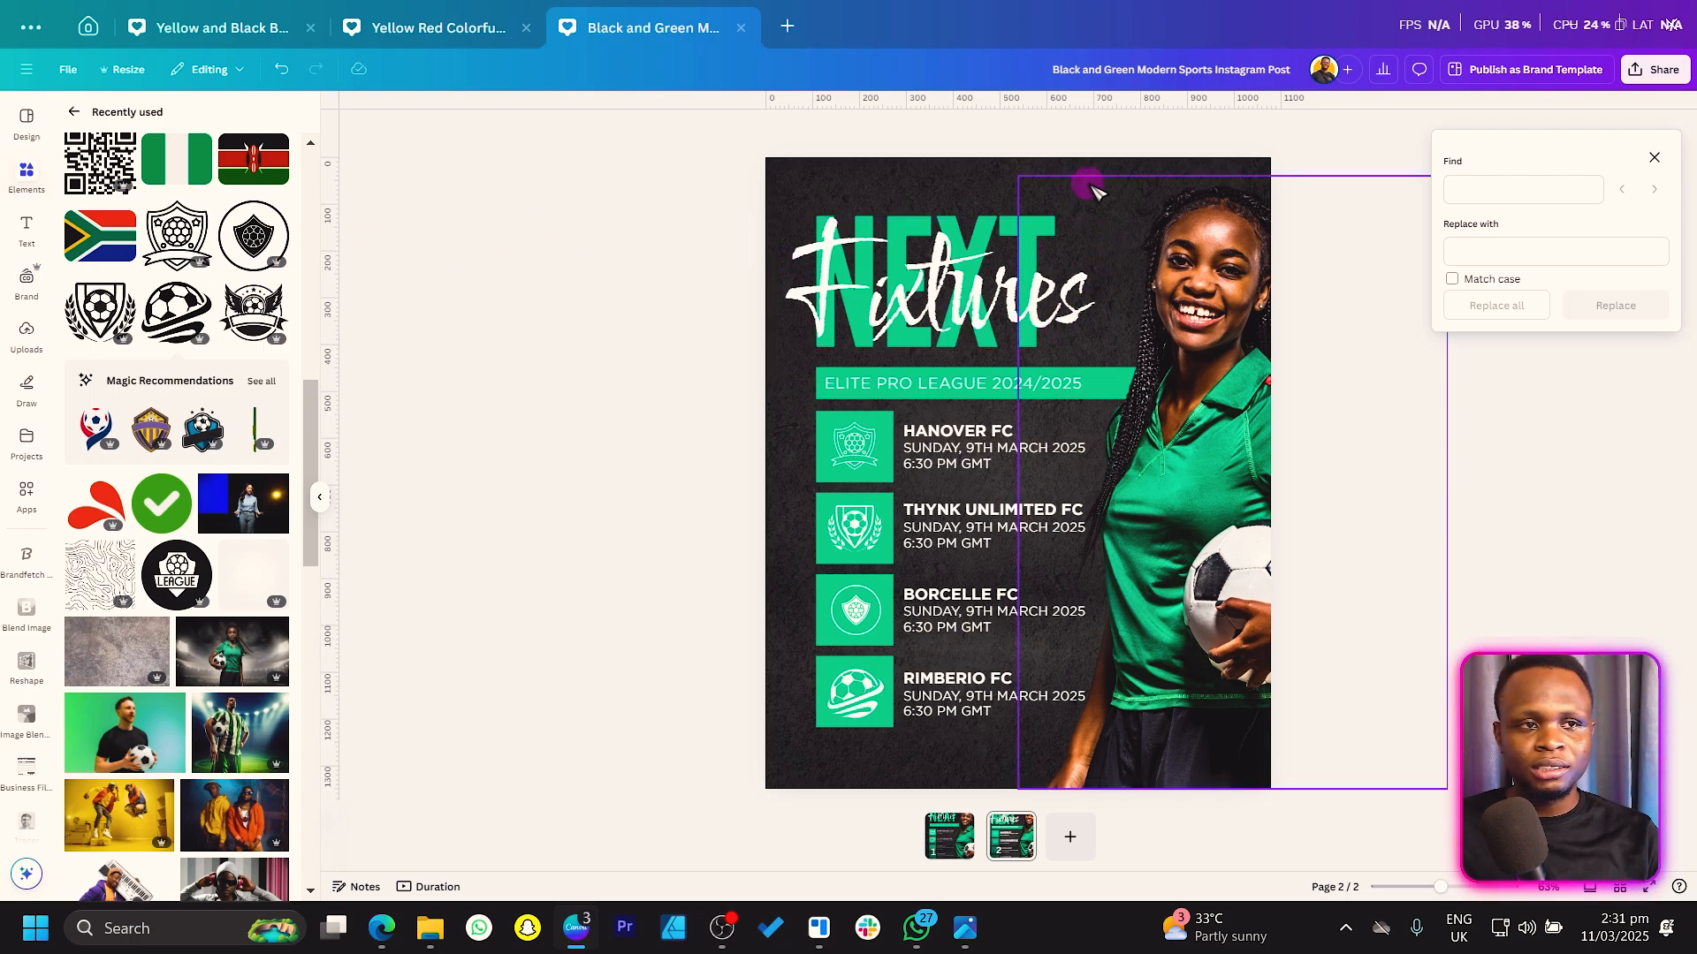
# Insert the winged football badge from the recently used elements and place it small below the fourth green square.
pyautogui.scroll(3, 208, 499)
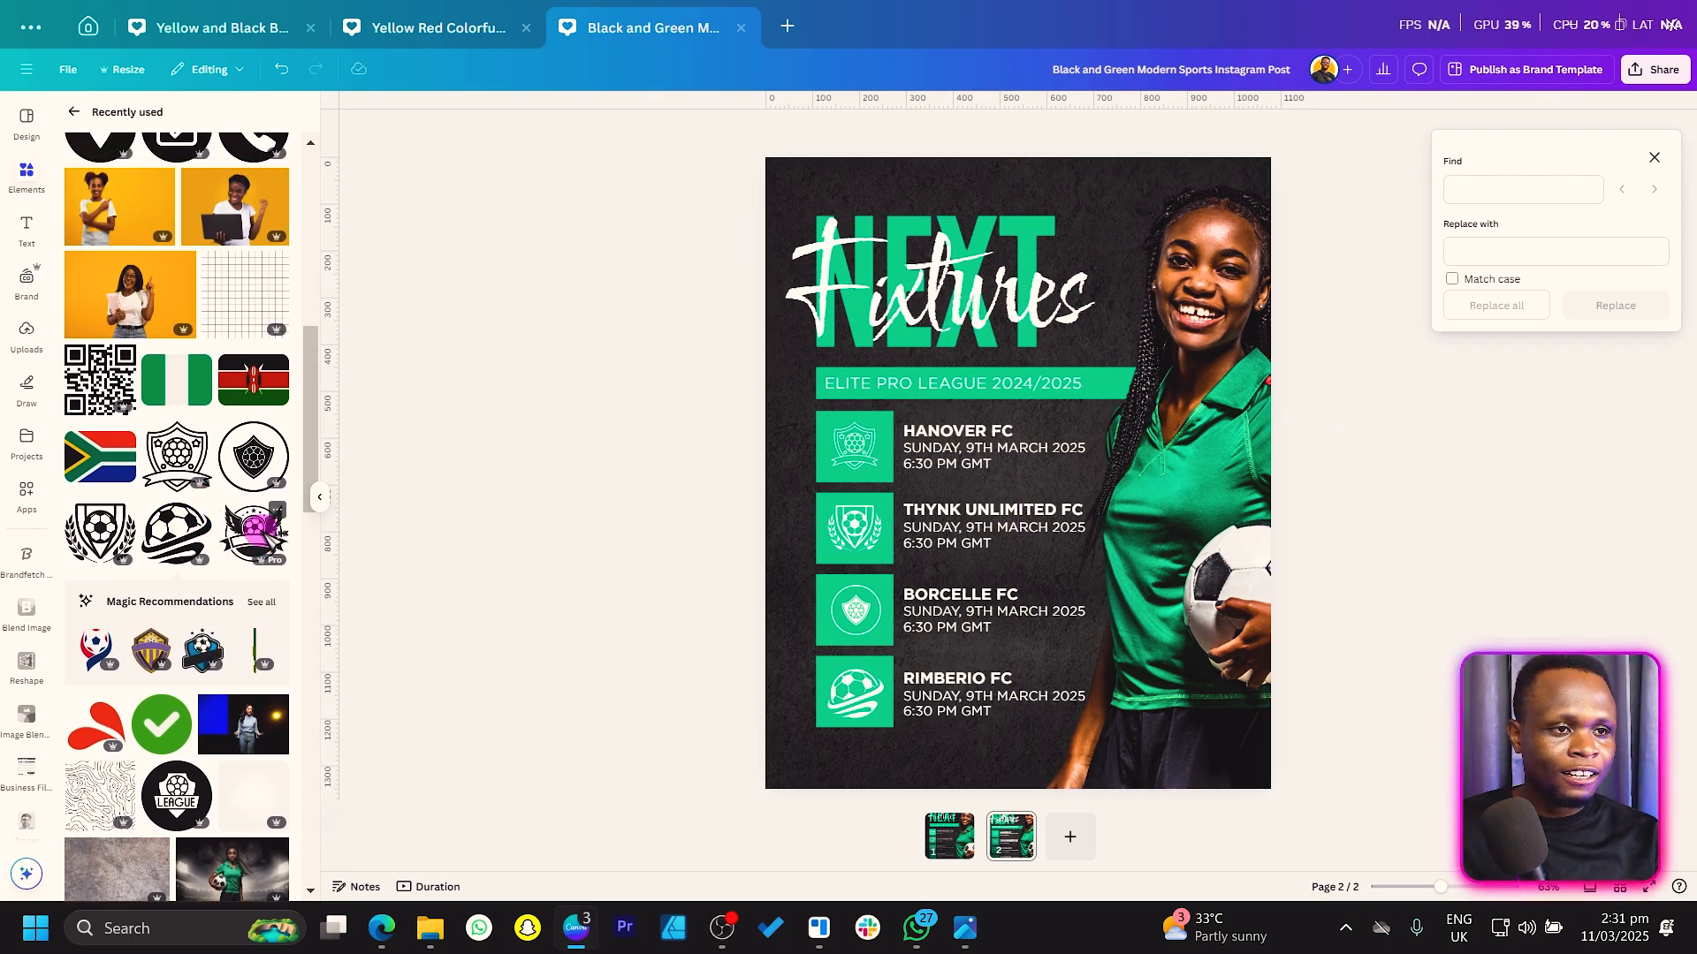
pyautogui.click(254, 533)
pyautogui.moveTo(1029, 480); pyautogui.dragTo(863, 752)
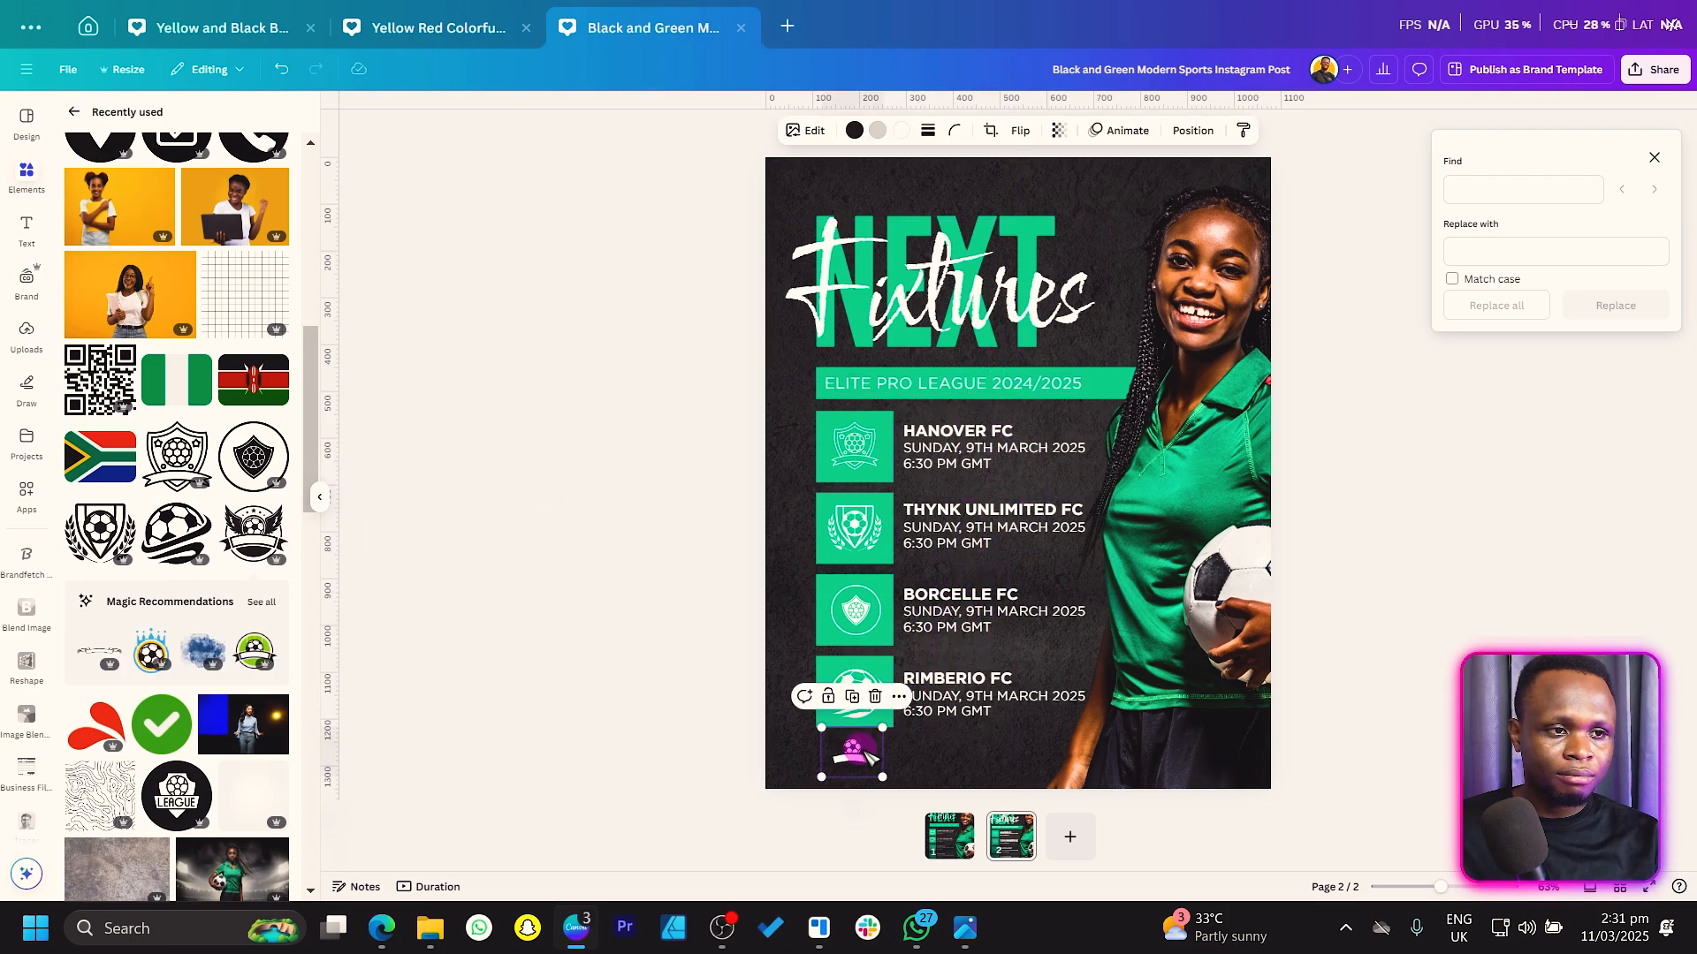
# Move the heading, league bar and all four fixture rows up together slightly to make room for the bottom badge.
pyautogui.moveTo(639, 213); pyautogui.dragTo(982, 719)
pyautogui.moveTo(863, 600); pyautogui.dragTo(857, 604)
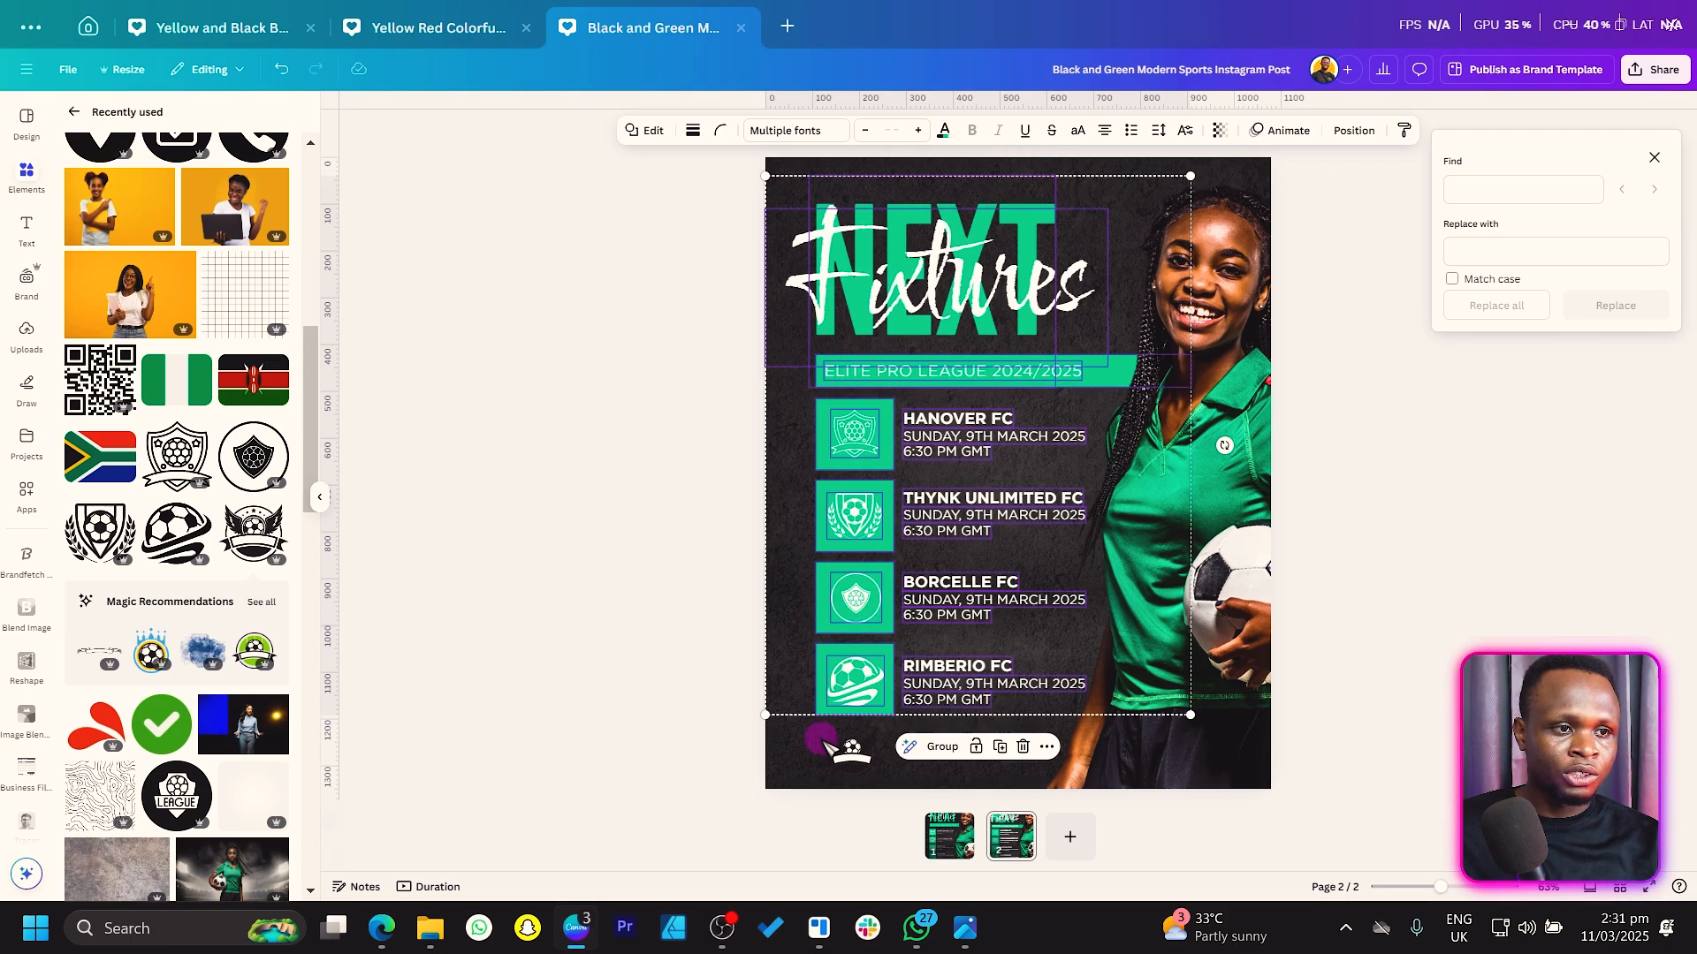
pyautogui.click(623, 735)
# Recolour the bottom winged badge with white for its black shapes and black for its inner details, then shrink it slightly.
pyautogui.click(852, 751)
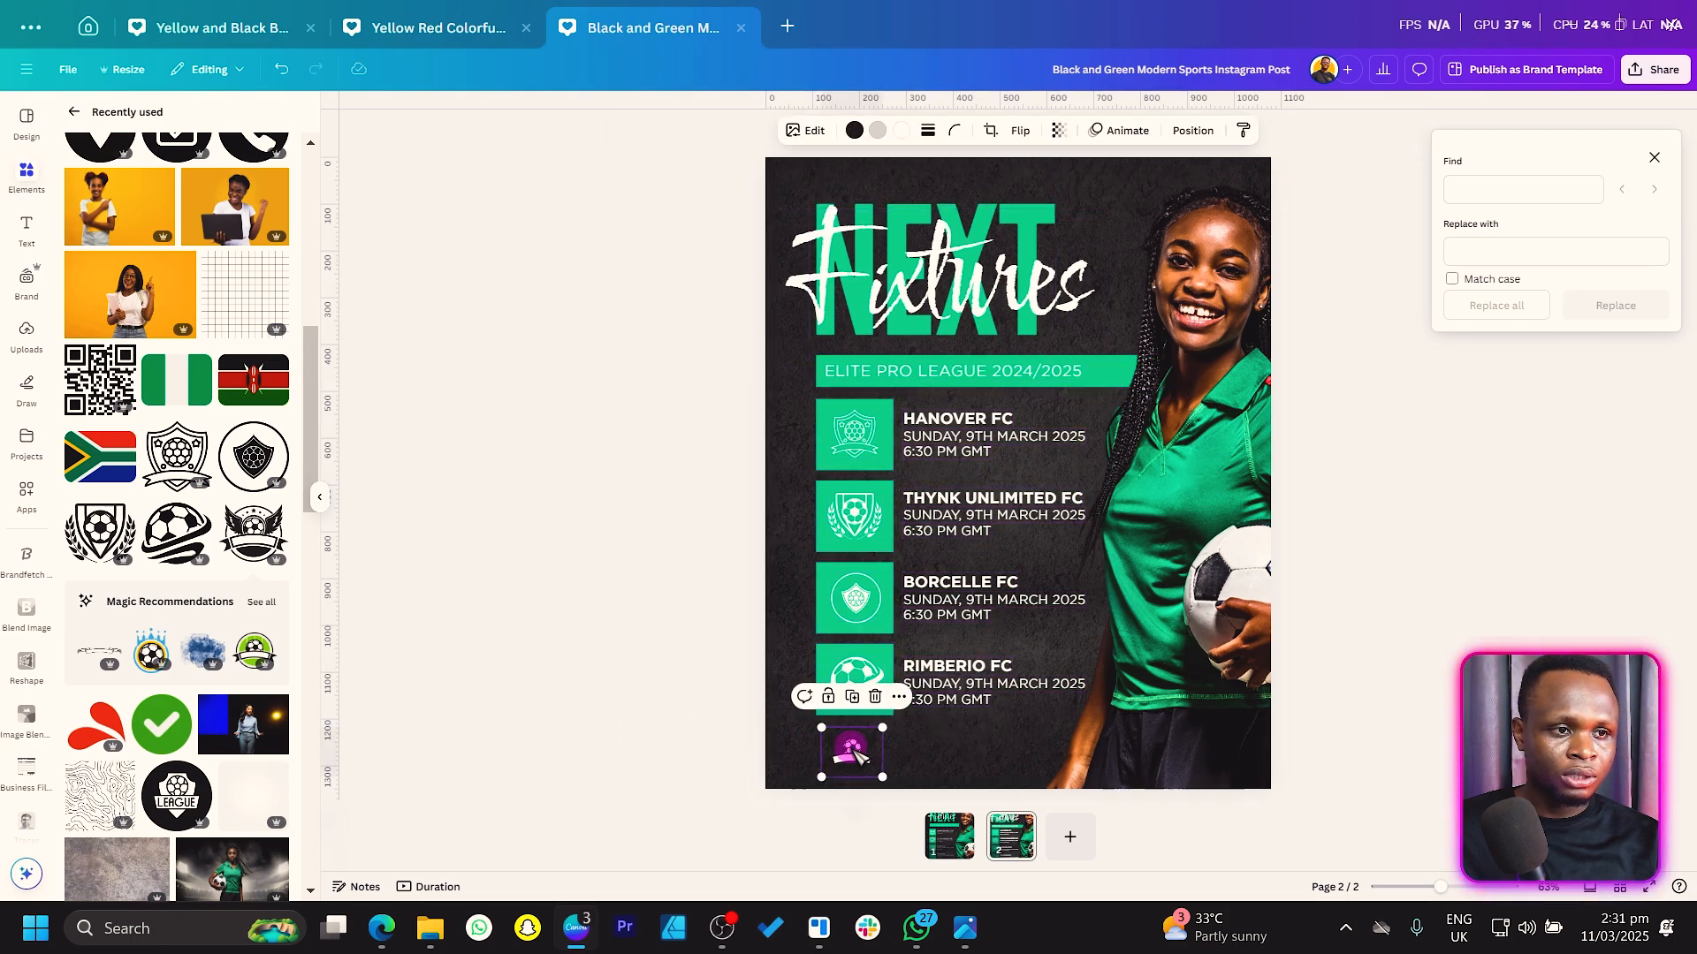
pyautogui.click(853, 130)
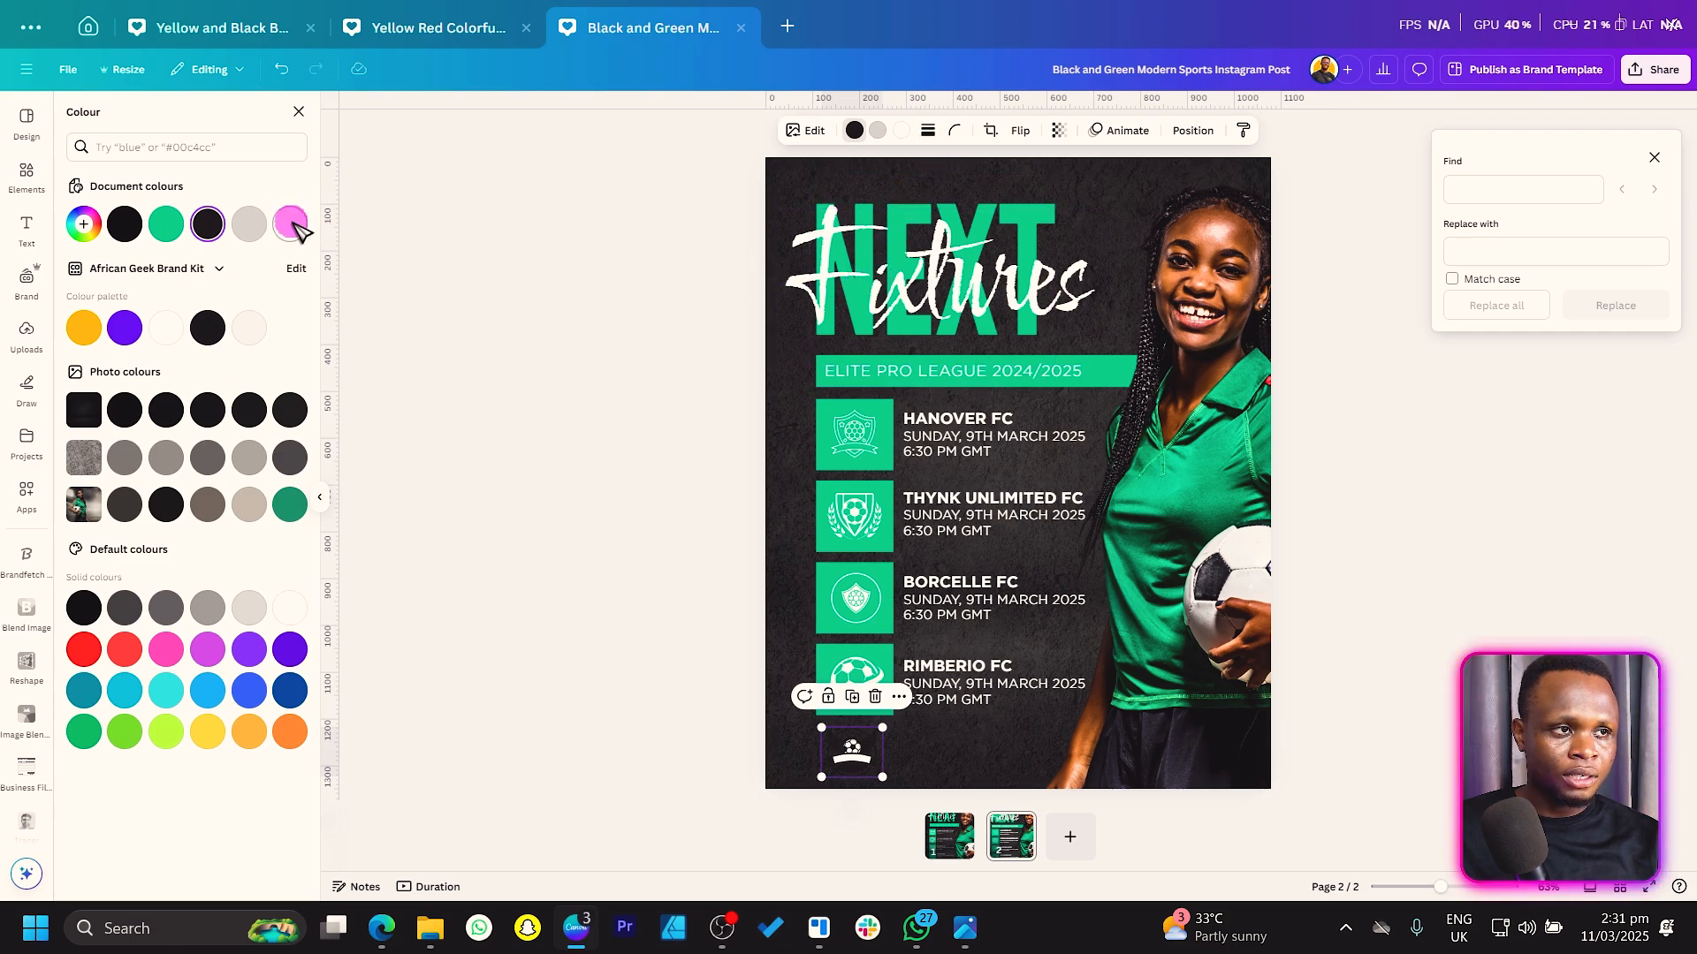
pyautogui.click(901, 129)
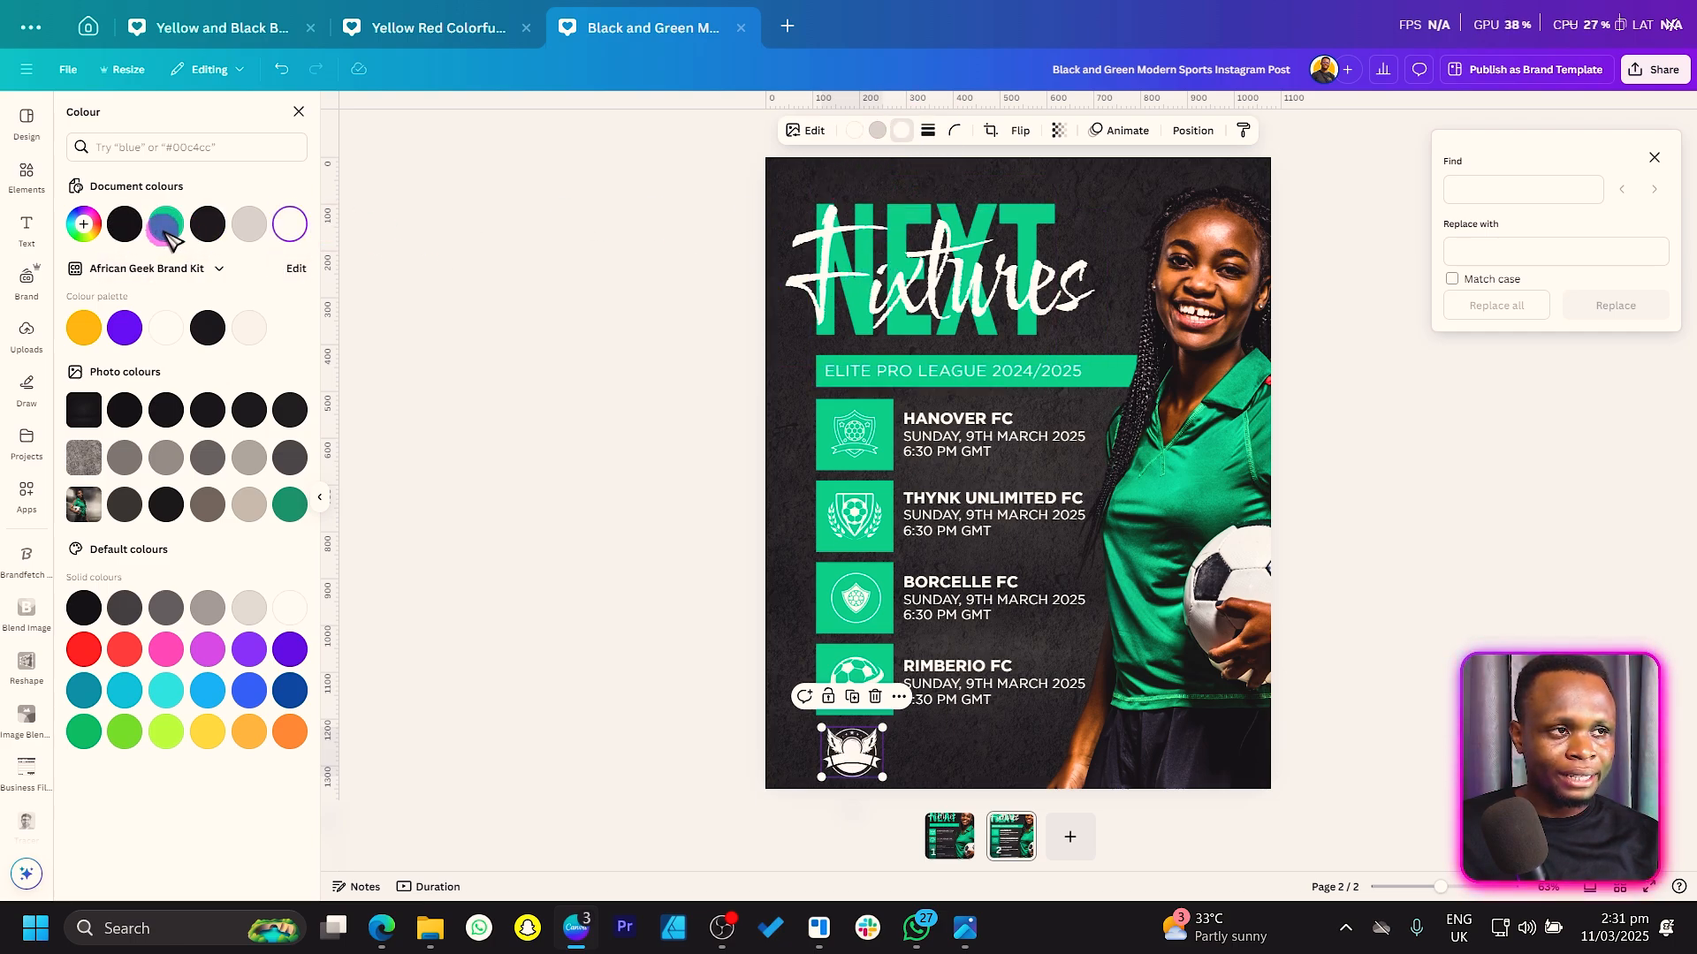
pyautogui.click(124, 224)
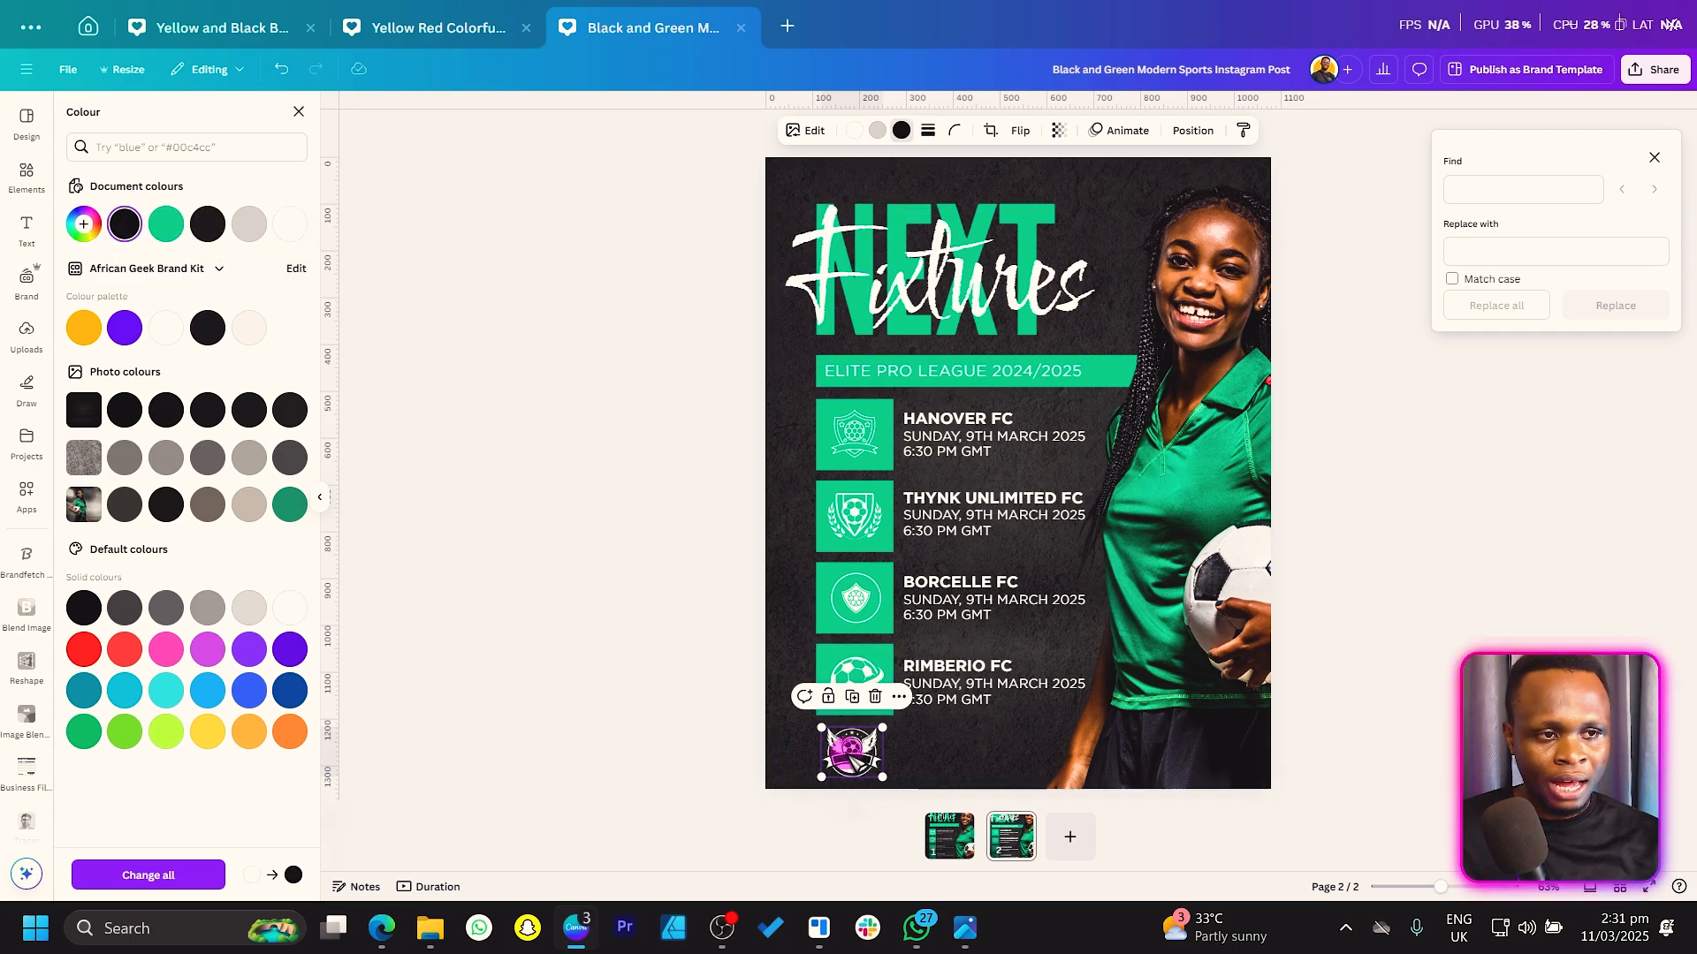
pyautogui.moveTo(883, 777); pyautogui.dragTo(871, 775)
pyautogui.click(664, 730)
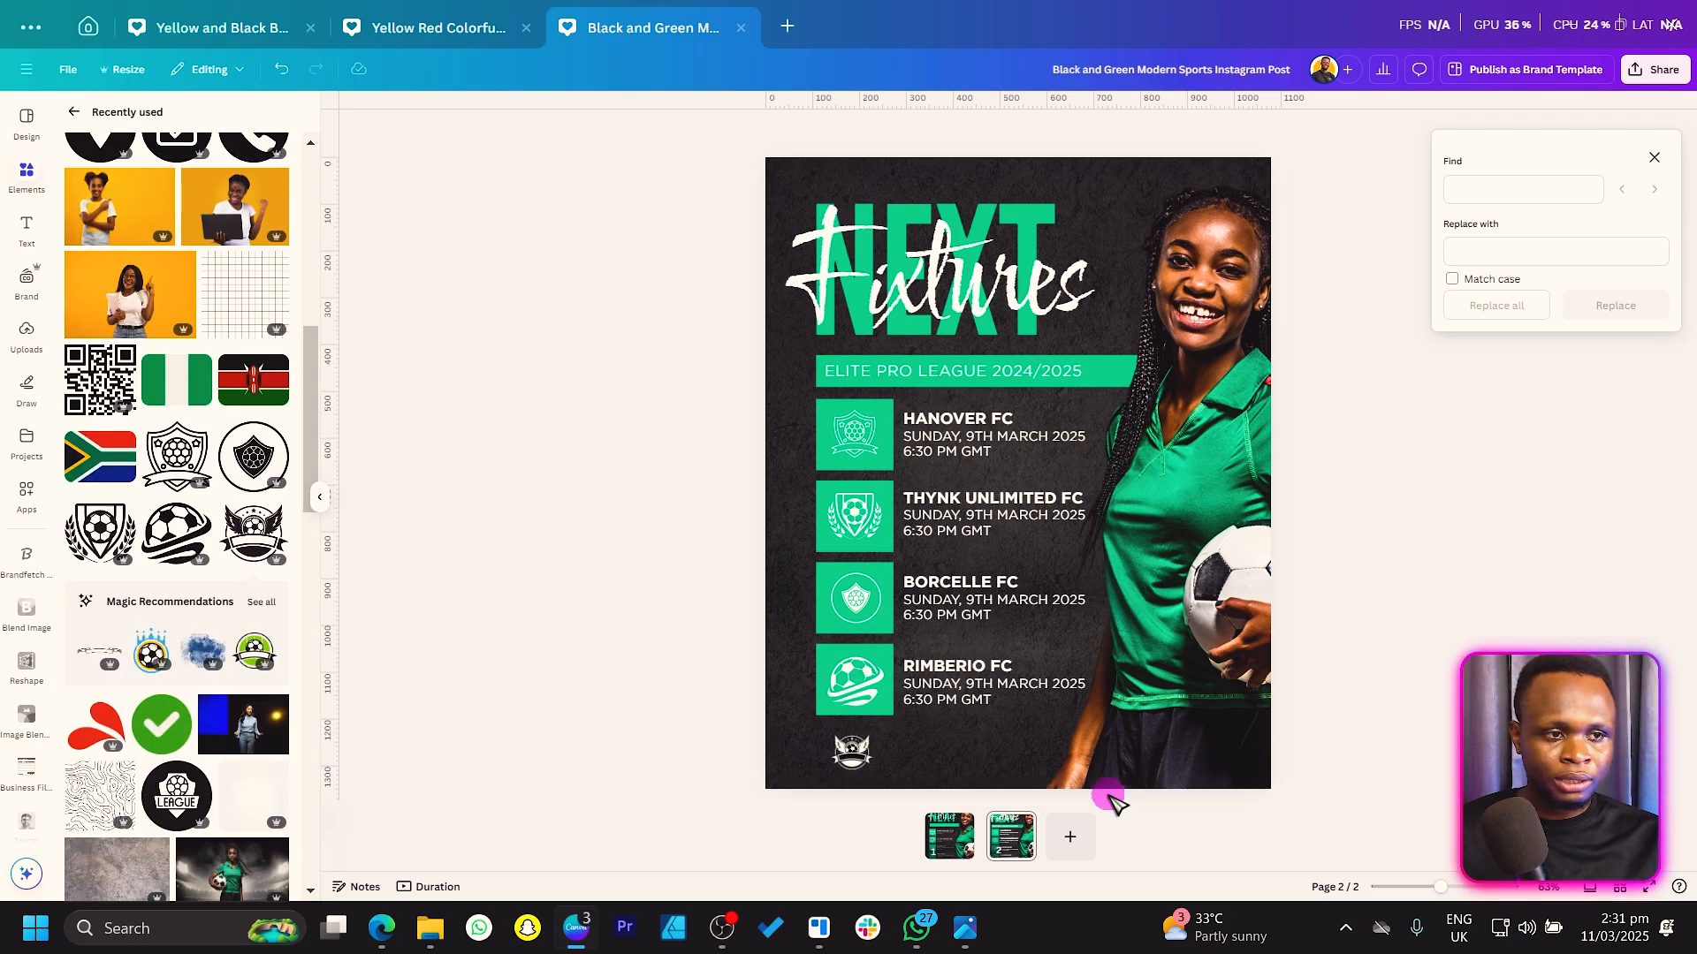
# Add a straight line running from off the page's left edge up to the bottom badge, with line weight 28 and the document green.
pyautogui.press('l')
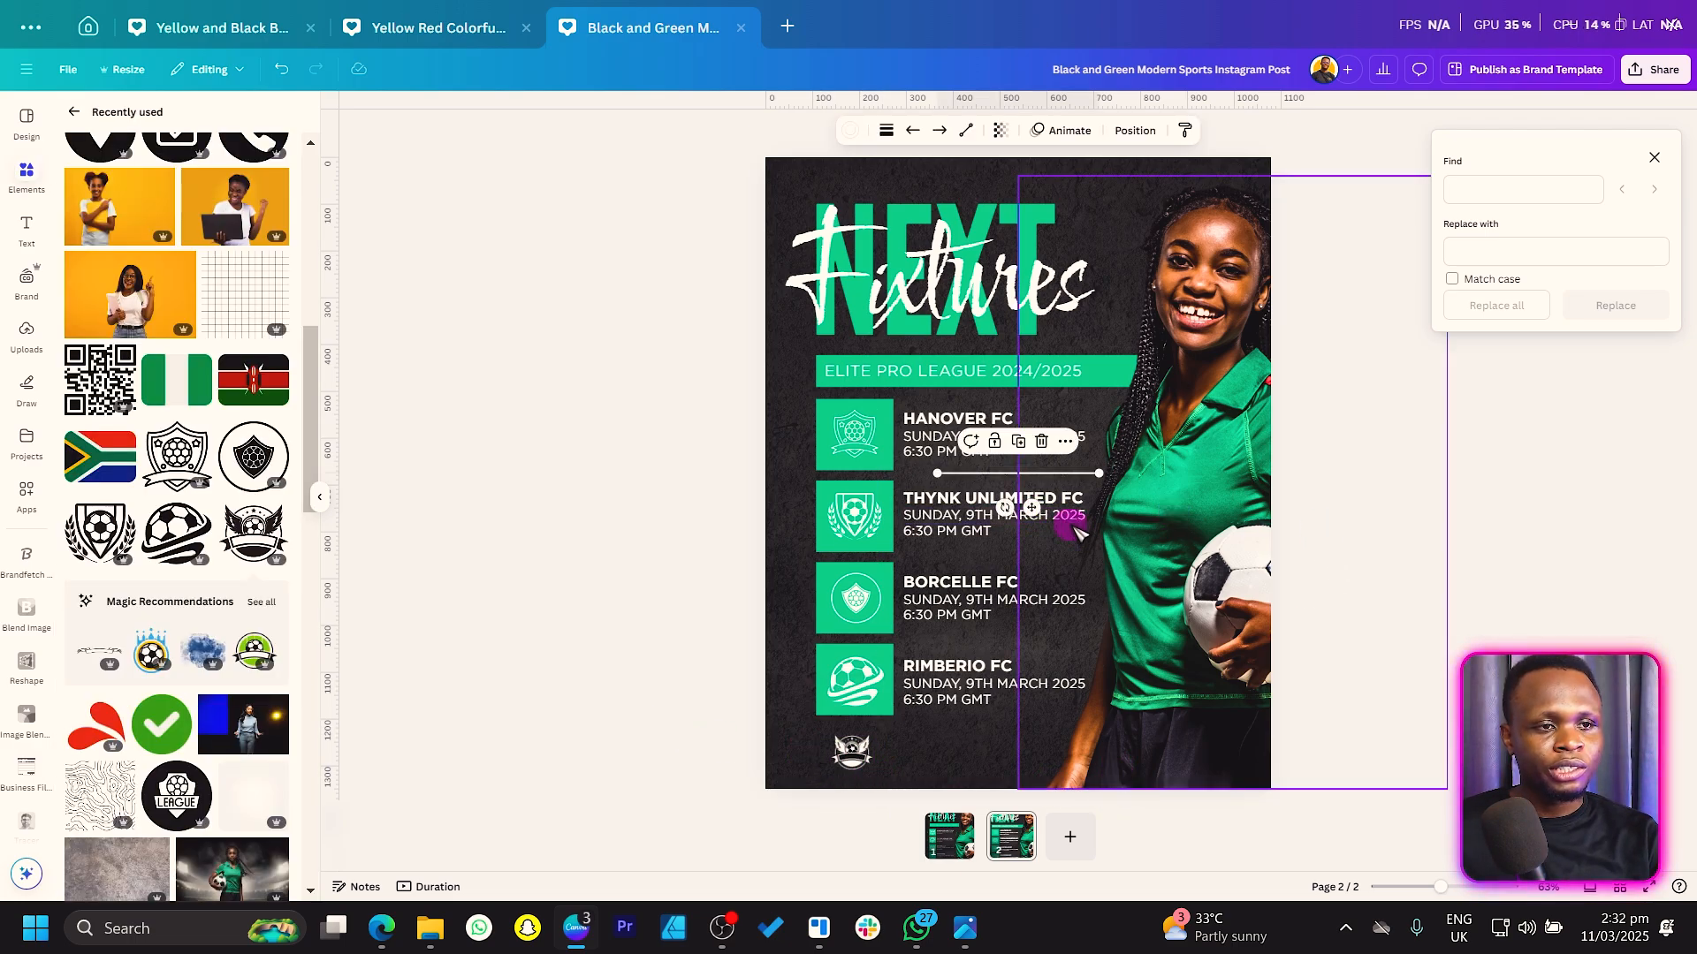
pyautogui.moveTo(1036, 506); pyautogui.dragTo(768, 785)
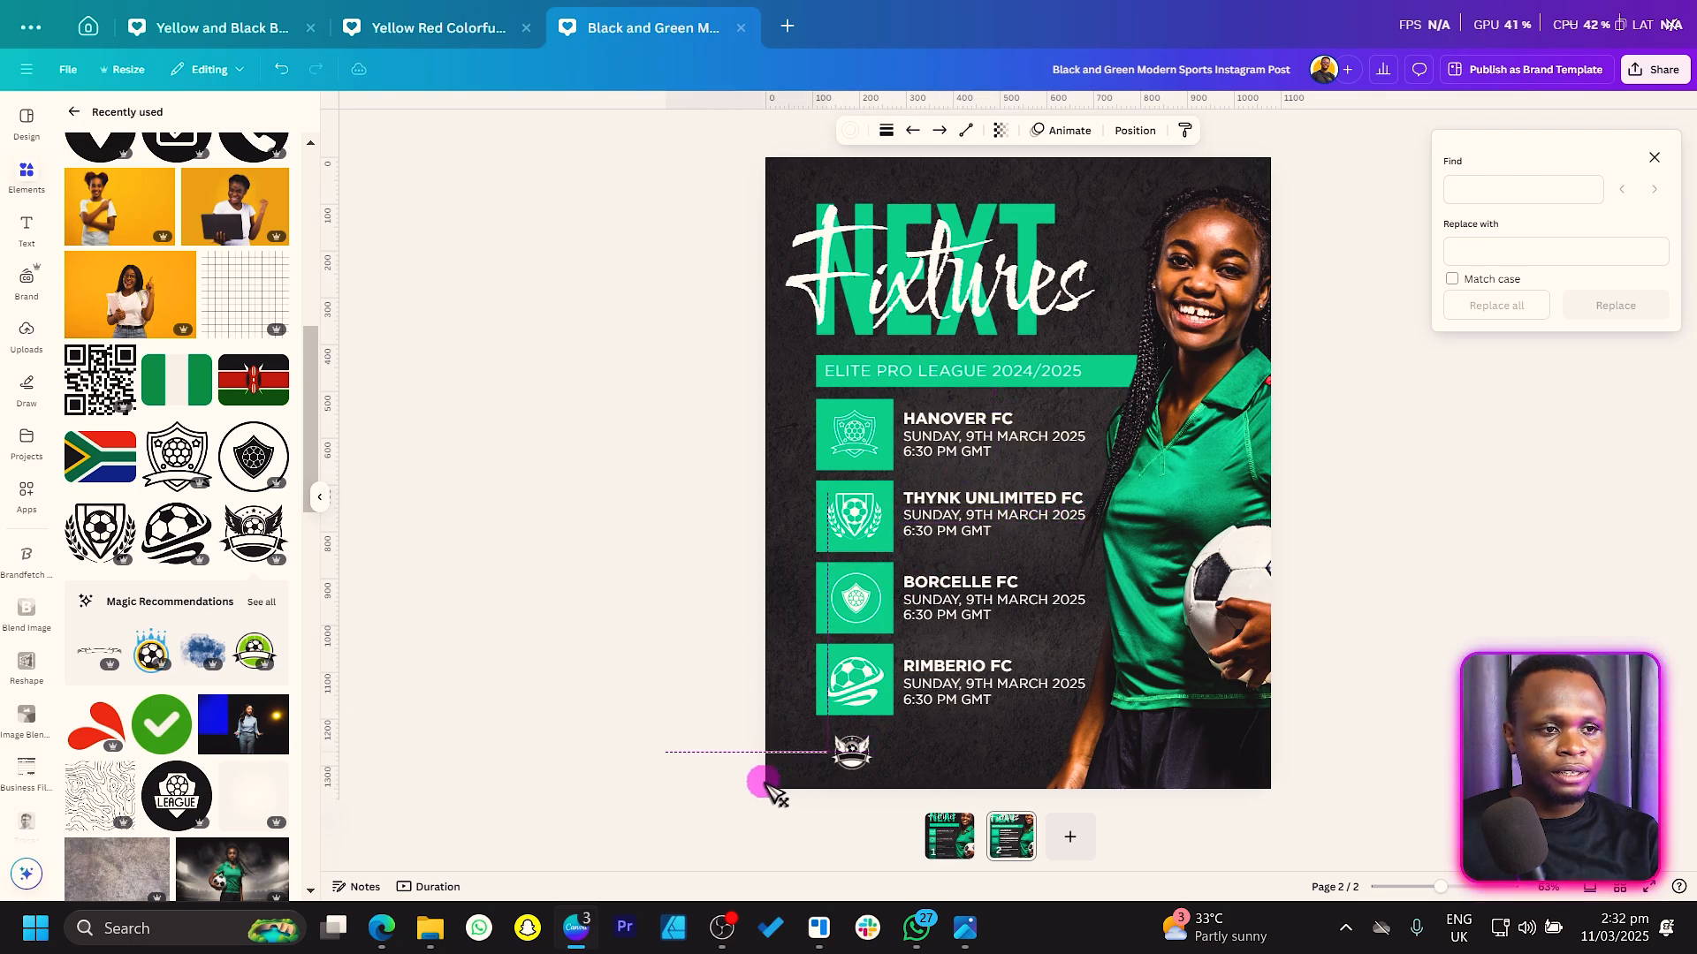
pyautogui.click(883, 129)
pyautogui.moveTo(797, 263); pyautogui.dragTo(834, 267)
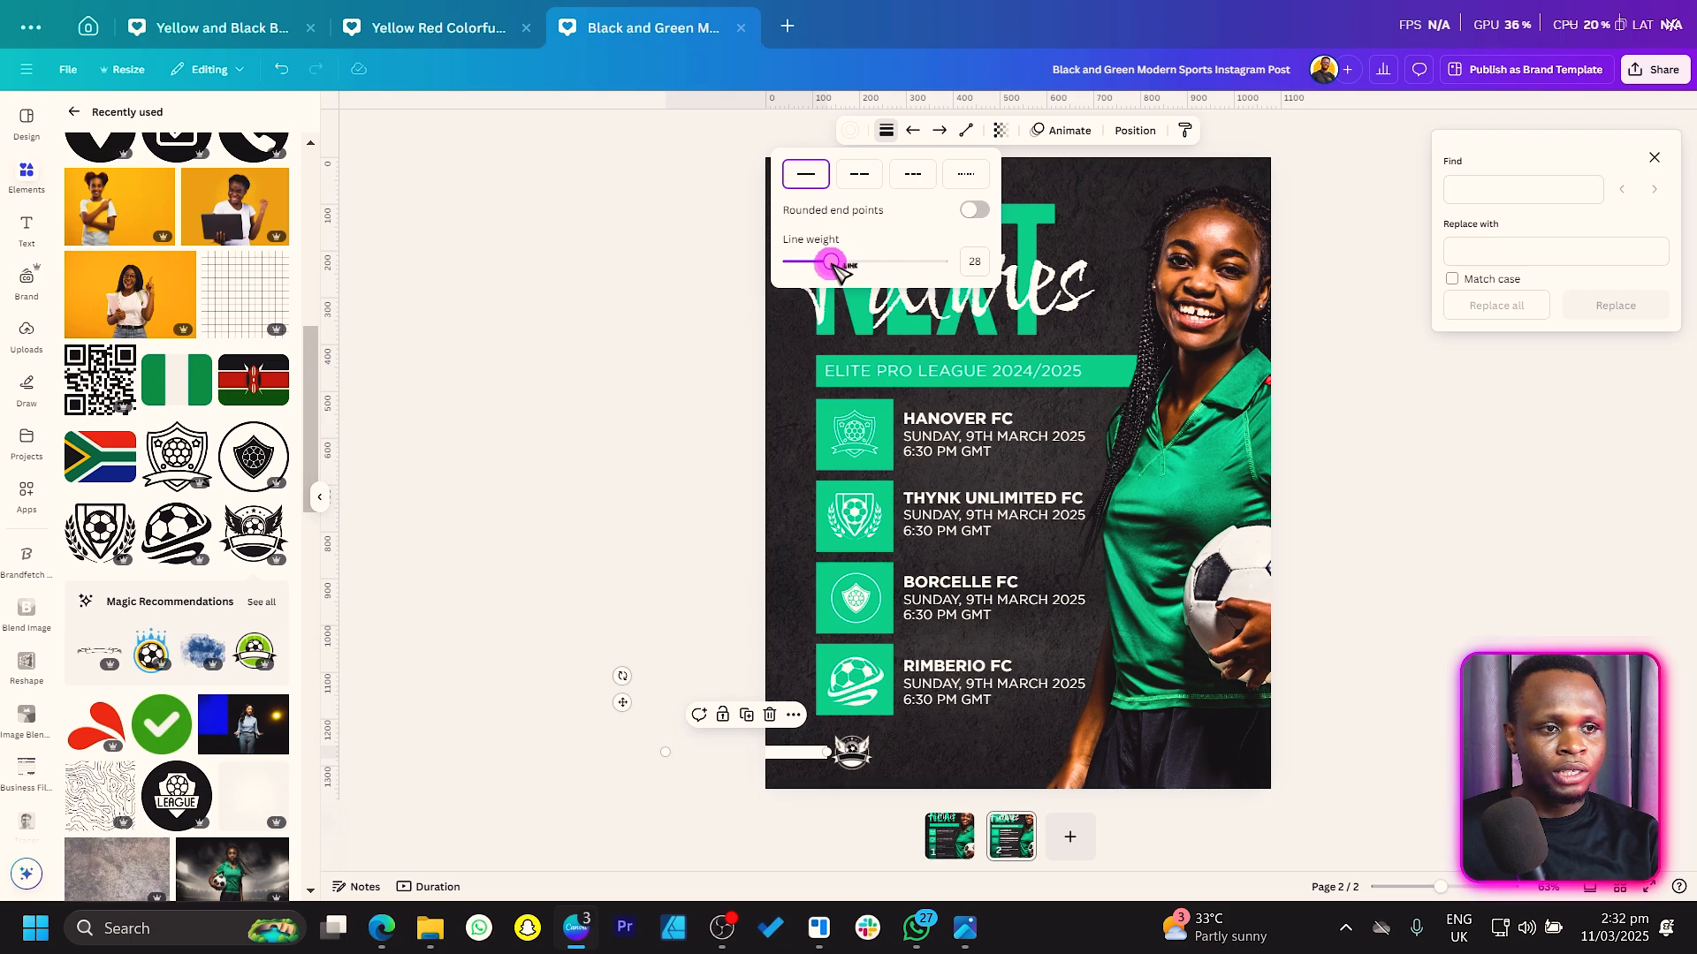
pyautogui.click(850, 130)
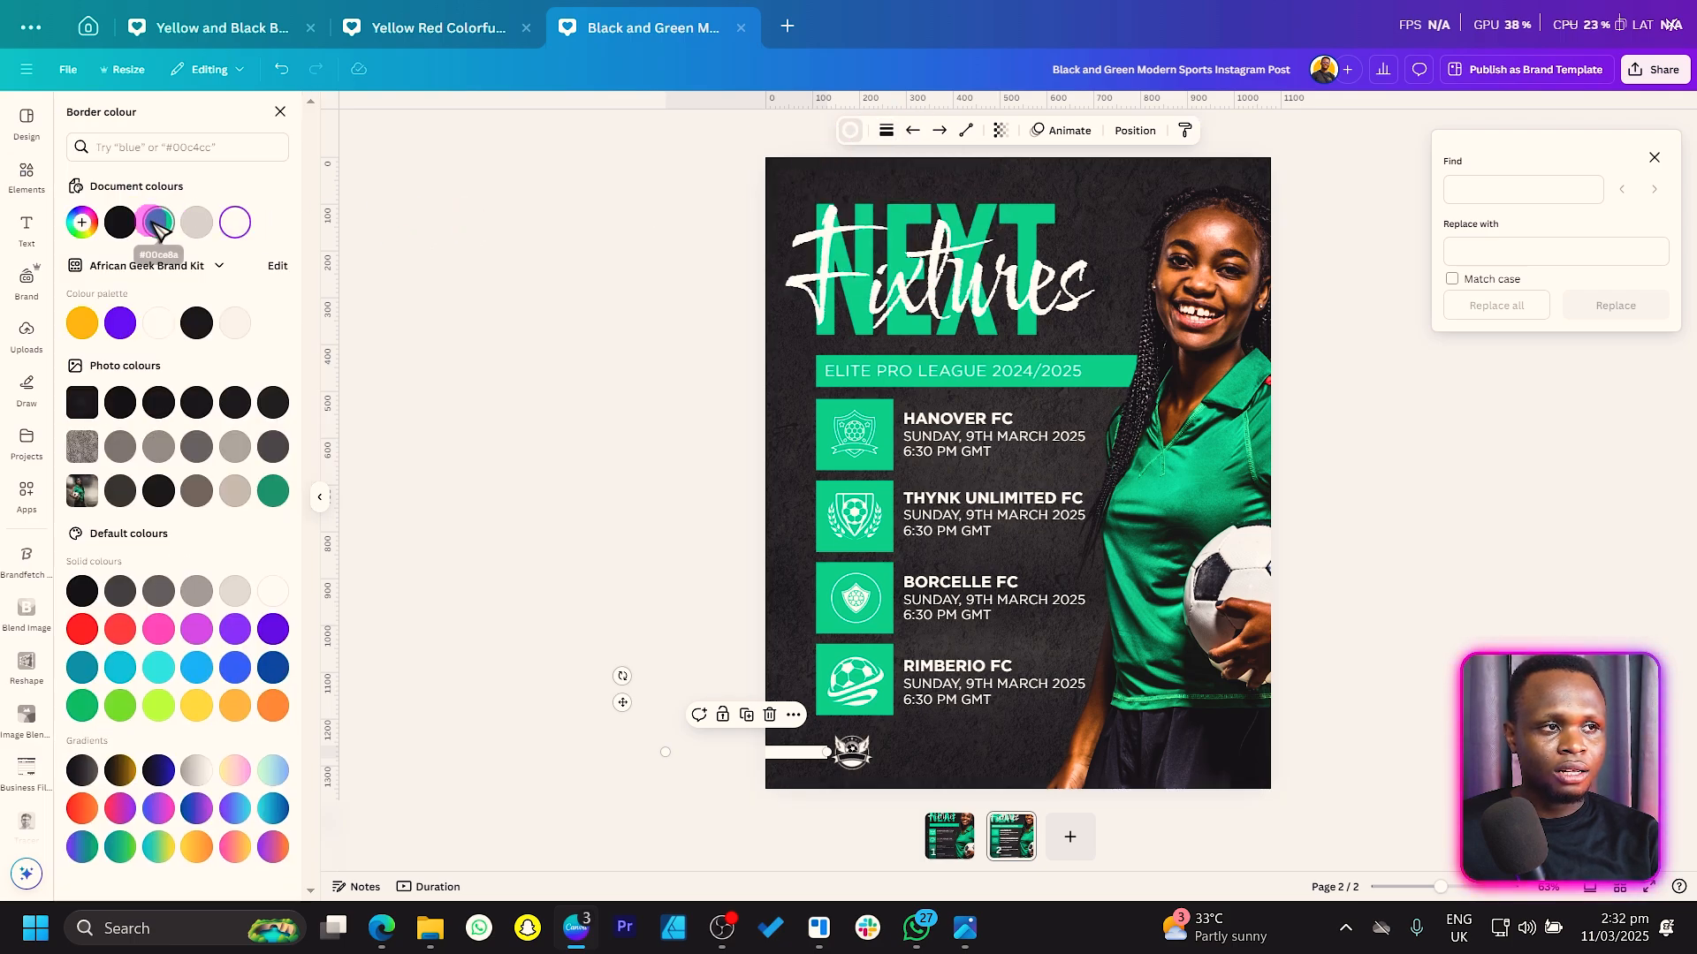
pyautogui.click(156, 224)
# Duplicate the green line and place the copy to the right of the bottom badge at the same height.
pyautogui.hotkey('ctrl', 'd')
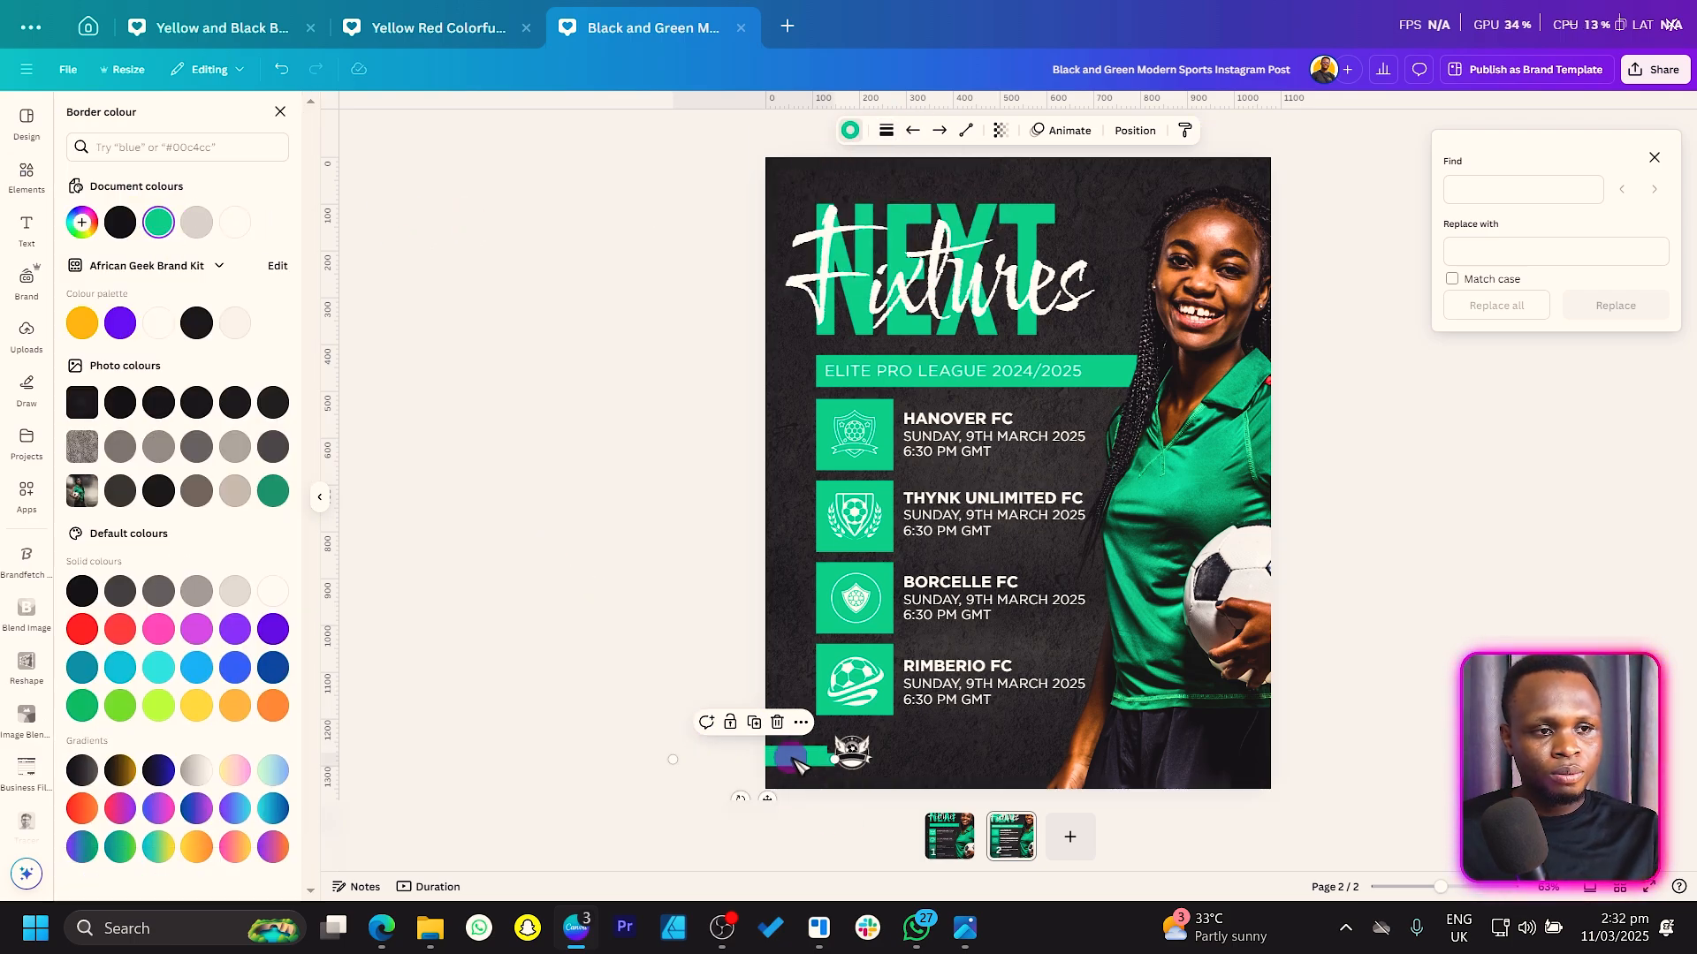
pyautogui.moveTo(850, 760); pyautogui.dragTo(1060, 753)
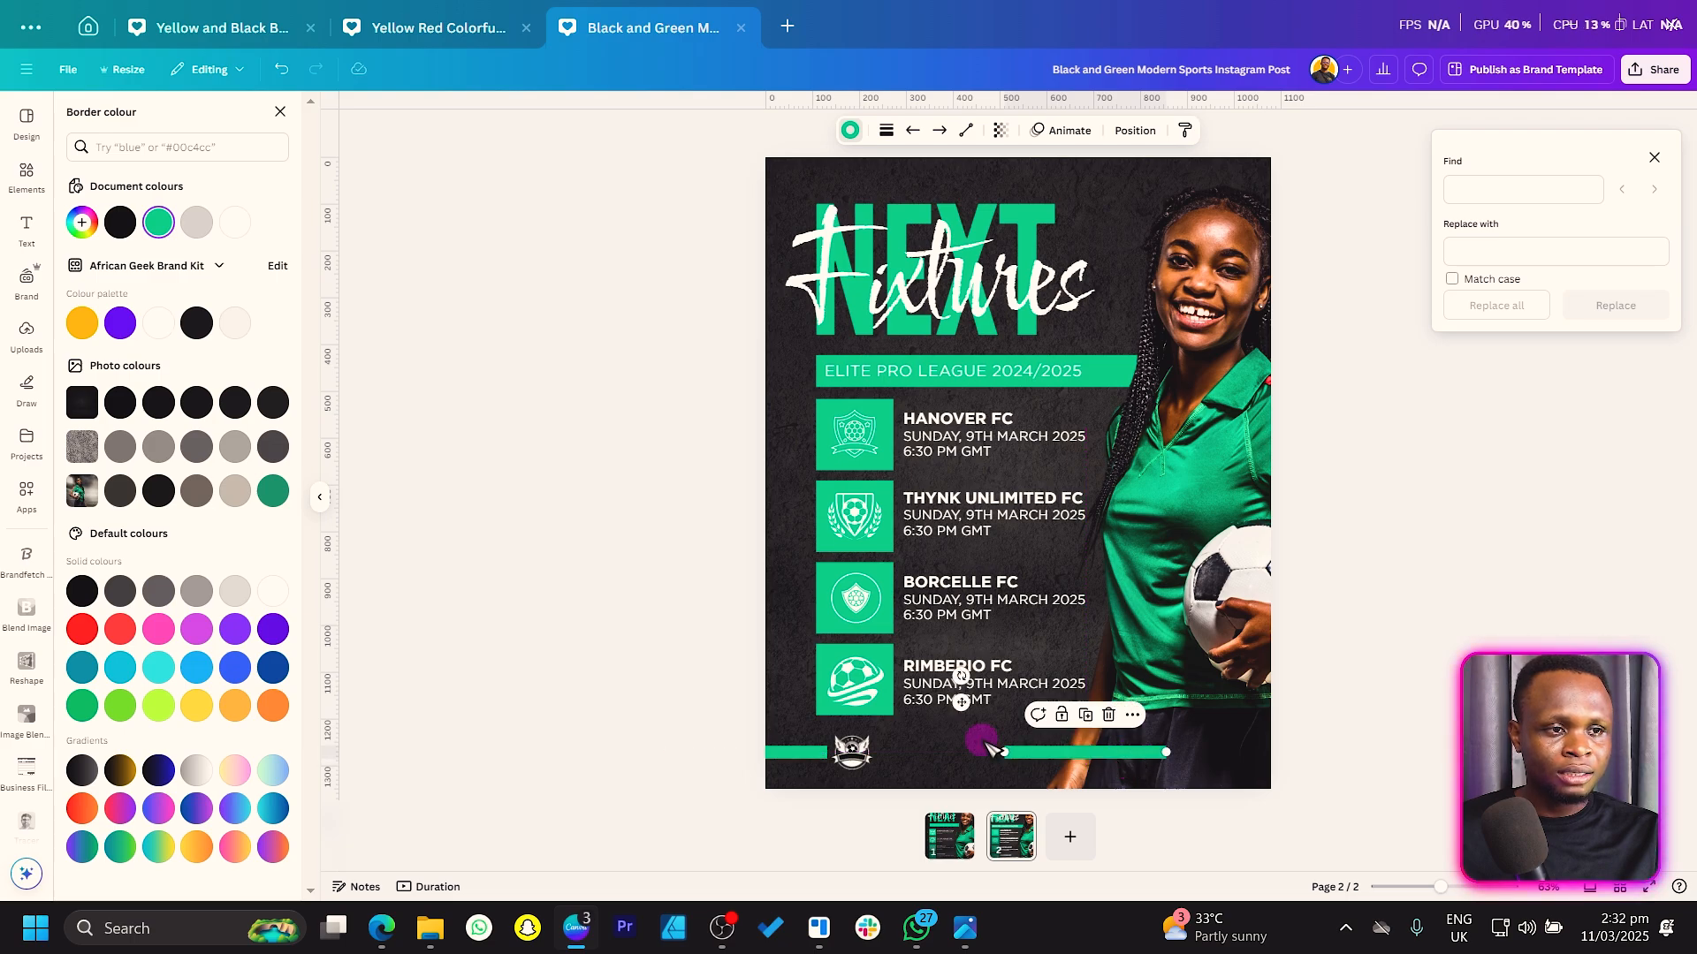
pyautogui.click(644, 659)
# Place a copy of the small fixture text beside the bottom badge and change it to "SUPA STRIKERS FC".
pyautogui.moveTo(936, 699); pyautogui.dragTo(919, 753)
pyautogui.doubleClick(919, 754)
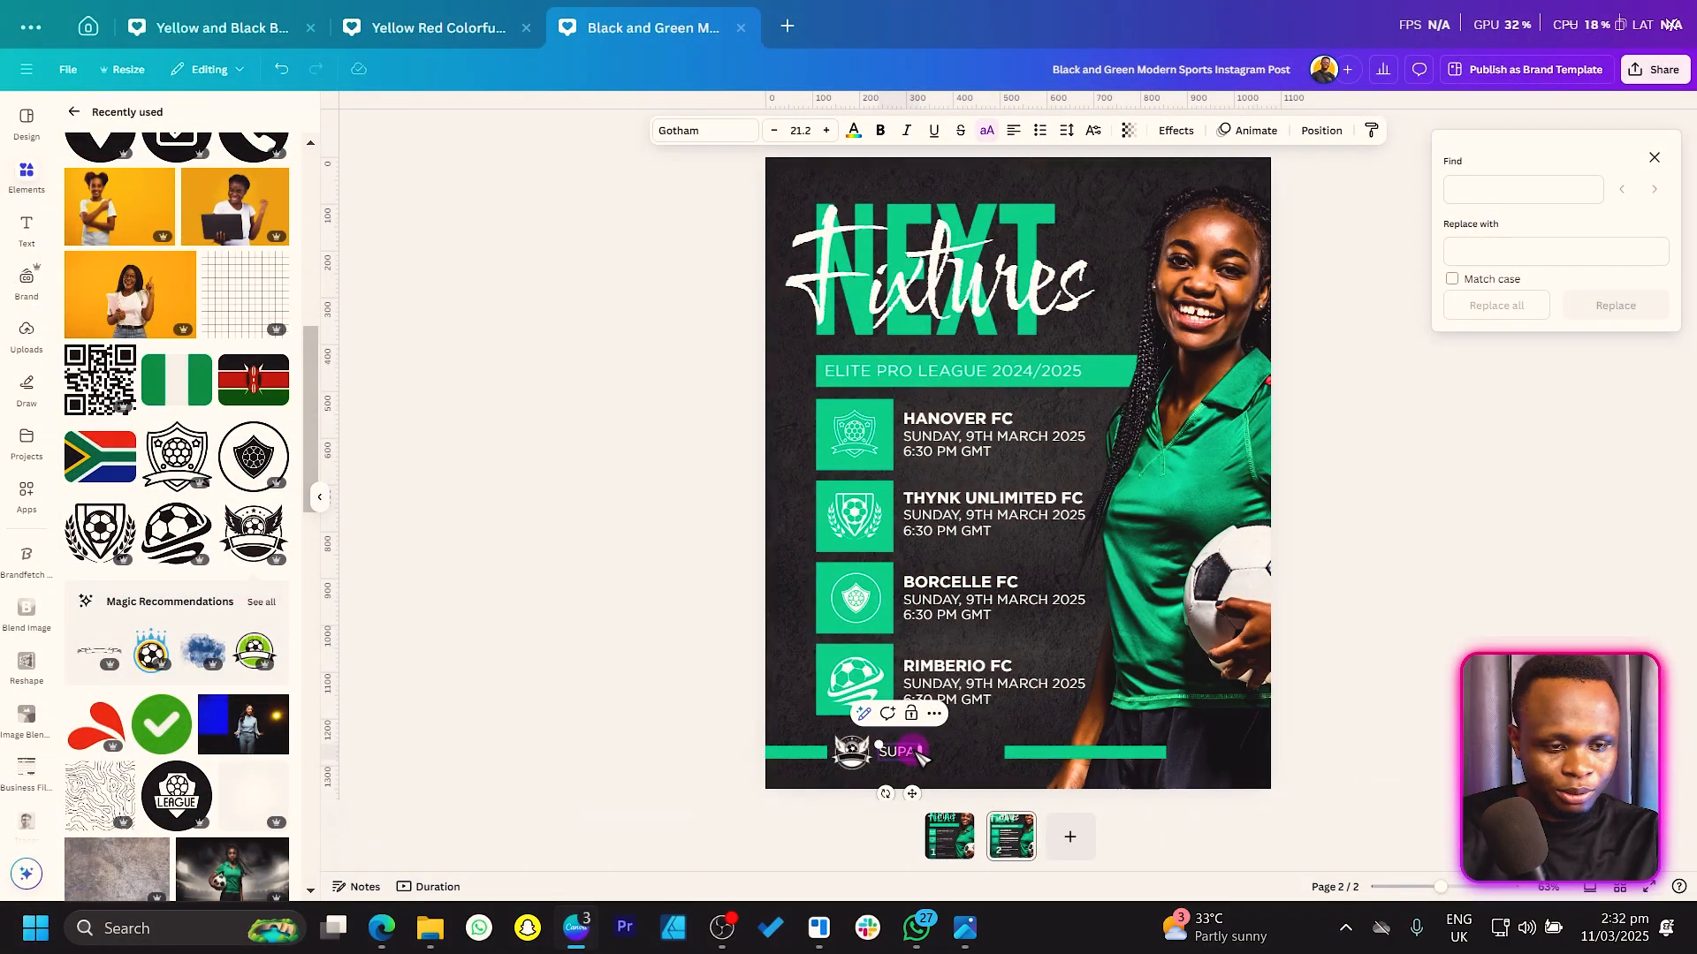
pyautogui.write('STRIKERS FC')
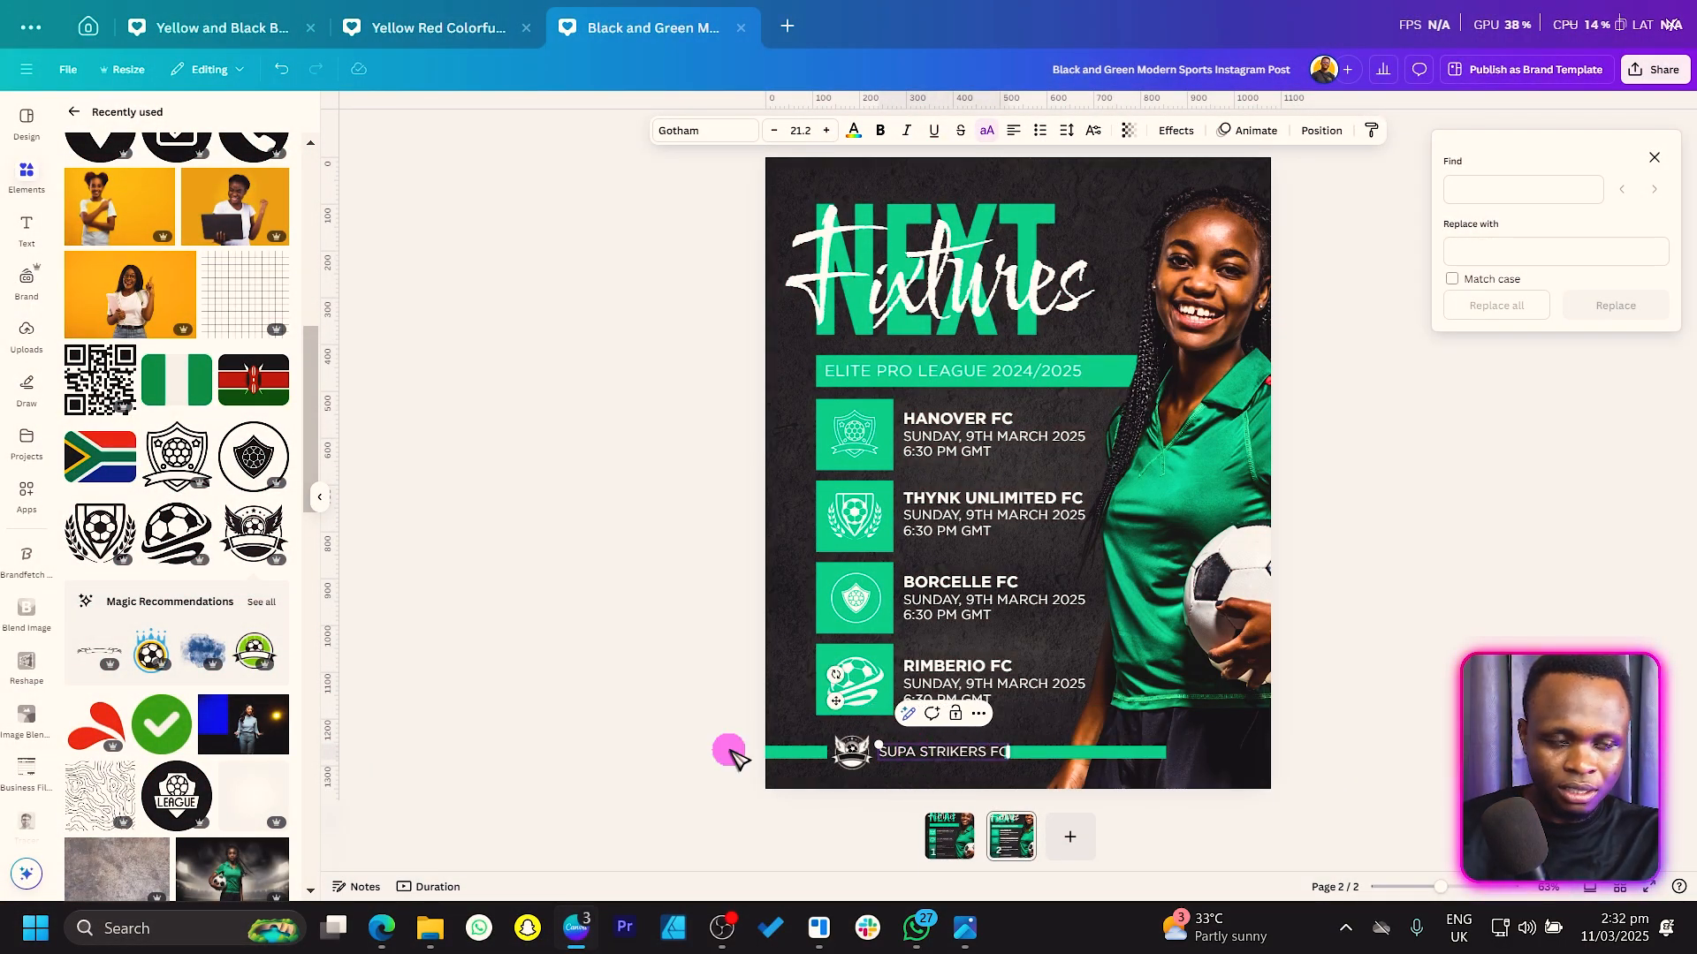
# Move the right green line outward so it starts just after the club name and runs past the page's right edge.
pyautogui.click(1189, 782)
pyautogui.moveTo(1106, 756); pyautogui.dragTo(1316, 754)
pyautogui.click(1387, 694)
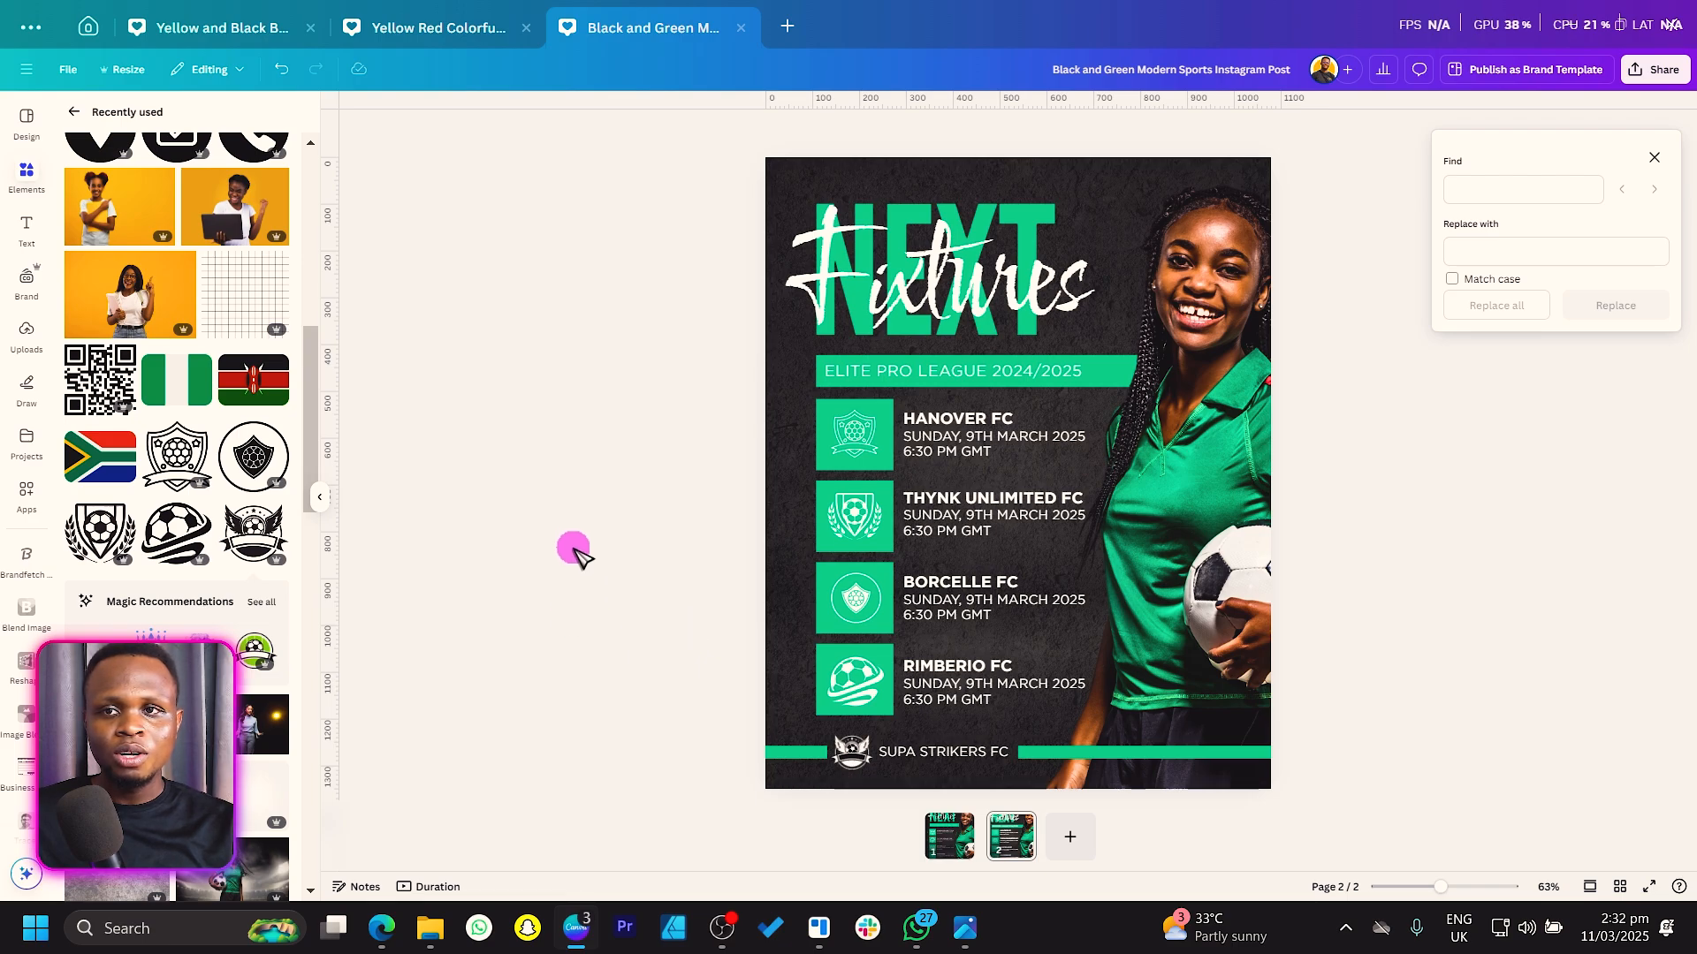
# Copy a green line to the page's top edge and stretch it across the full page width.
pyautogui.moveTo(1120, 765); pyautogui.dragTo(821, 174)
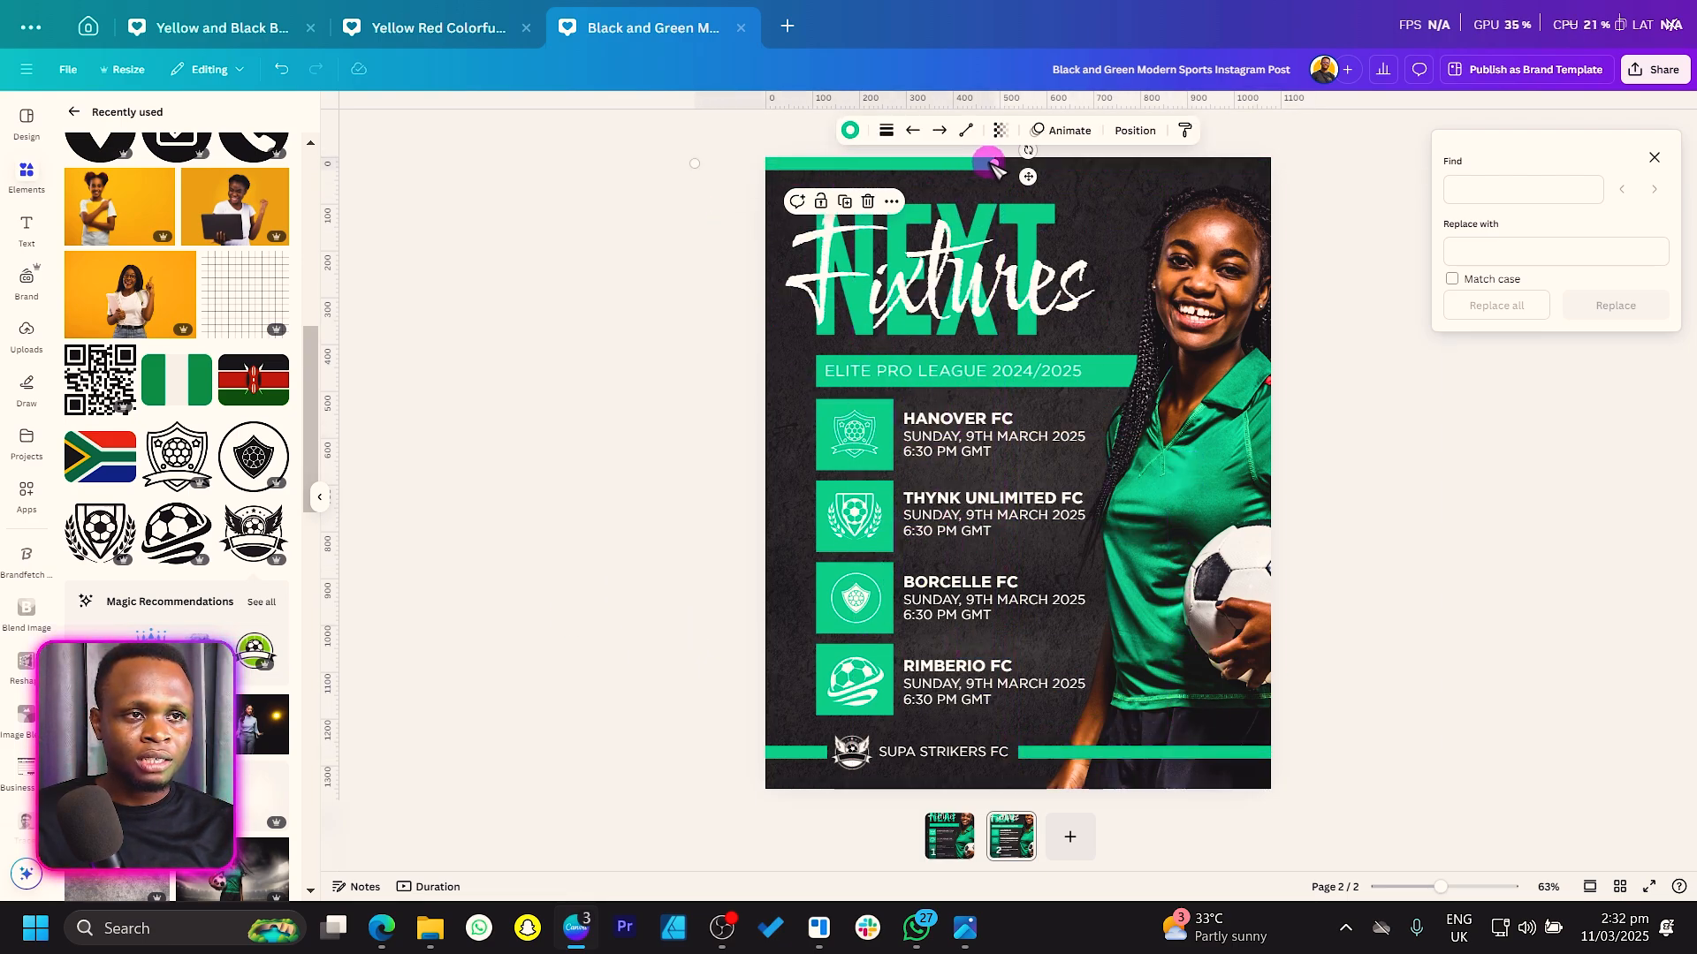
pyautogui.click(518, 416)
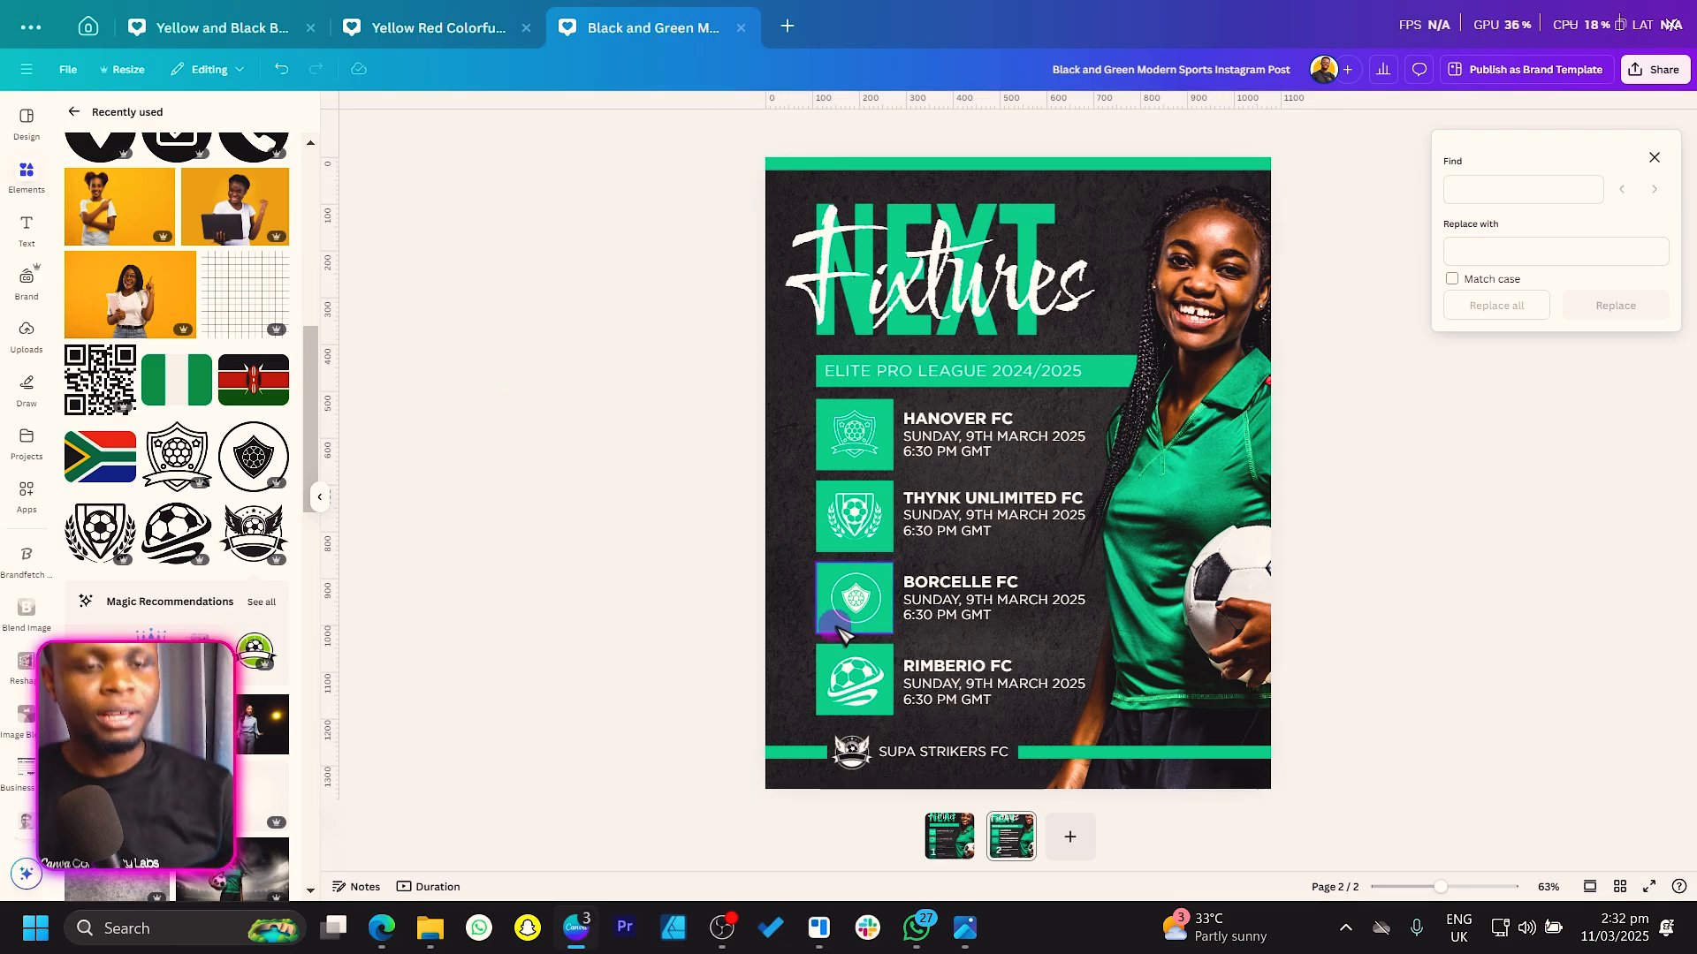
# Send the bottom right green line behind the player and shift the left line, badge and club name slightly left.
pyautogui.click(1095, 758)
pyautogui.moveTo(1093, 762); pyautogui.dragTo(888, 756)
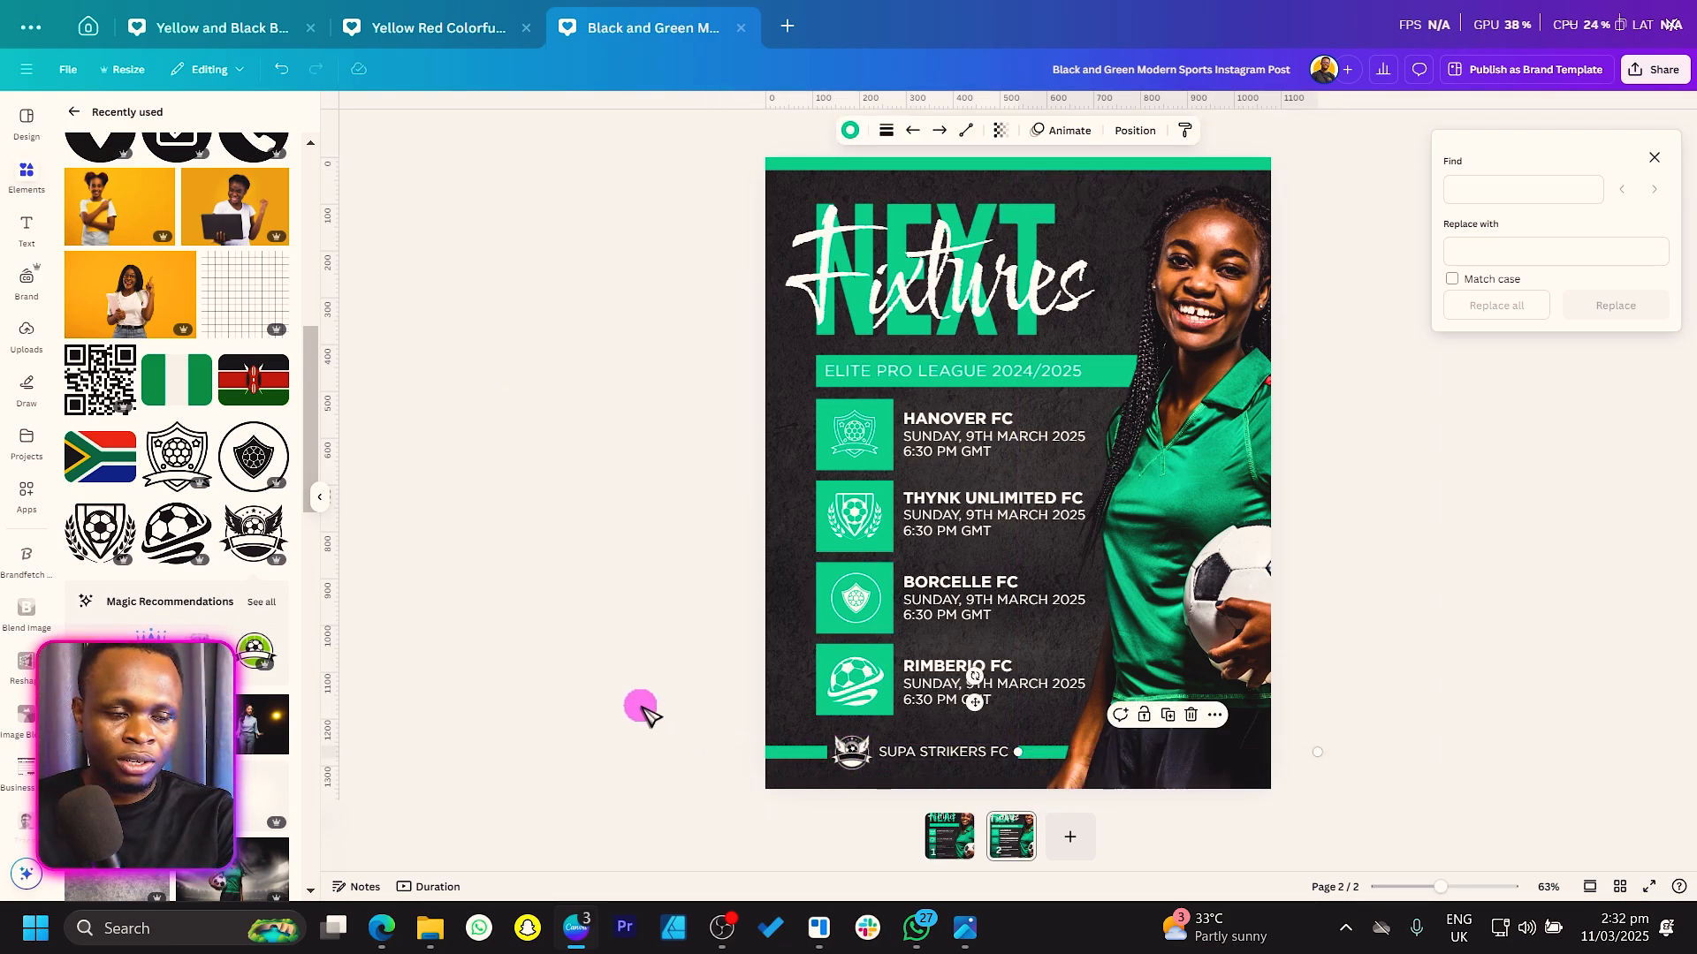
pyautogui.moveTo(806, 762); pyautogui.dragTo(901, 760)
pyautogui.click(889, 760)
pyautogui.click(619, 584)
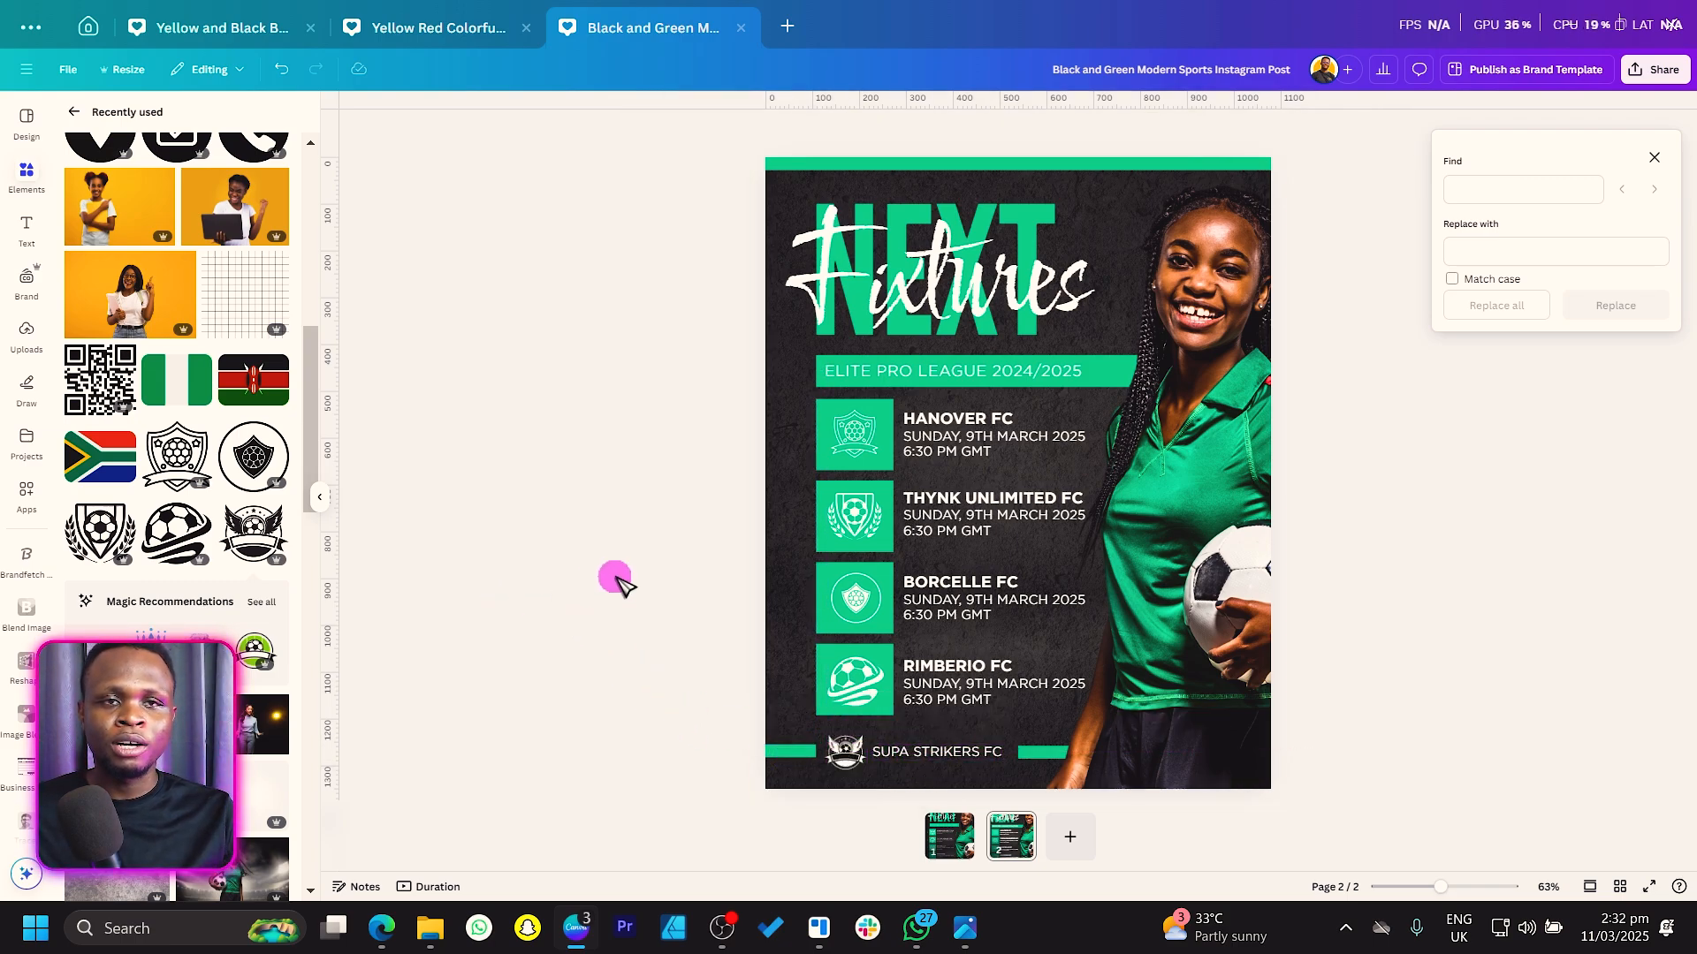